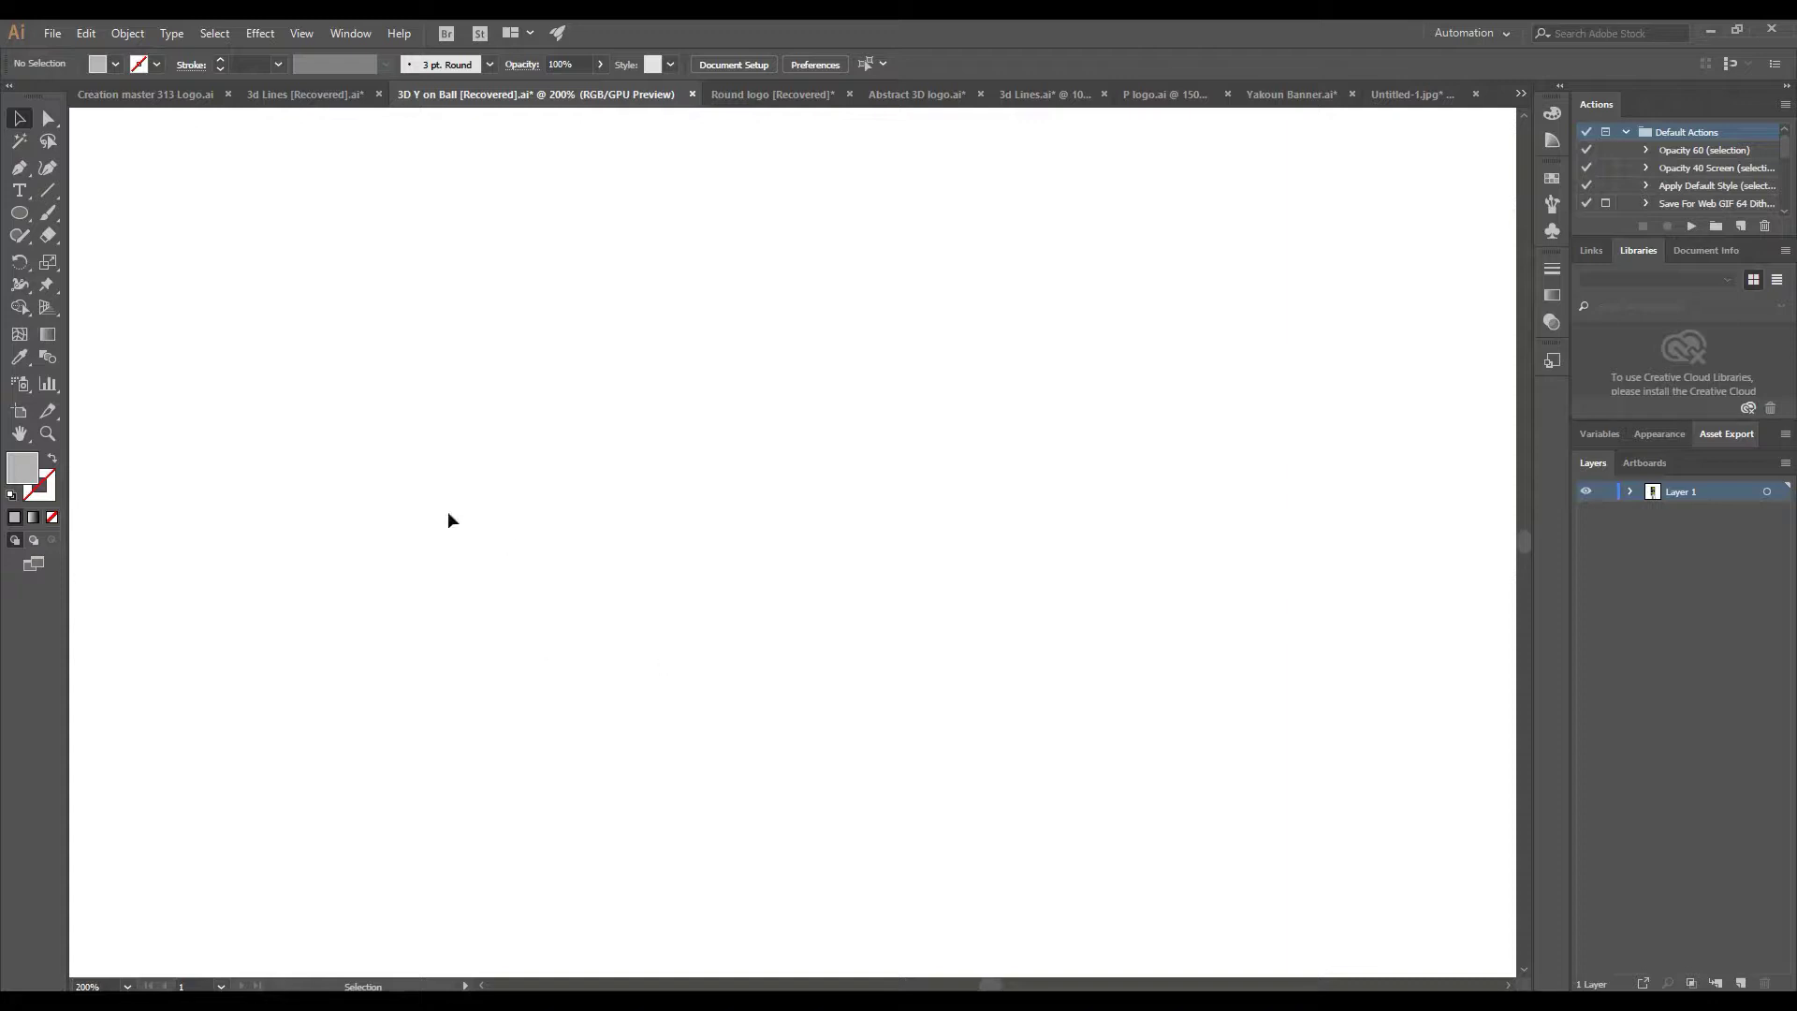
Pen-draw a three-point bent path for one arm and the stem of the Y
click(559, 322)
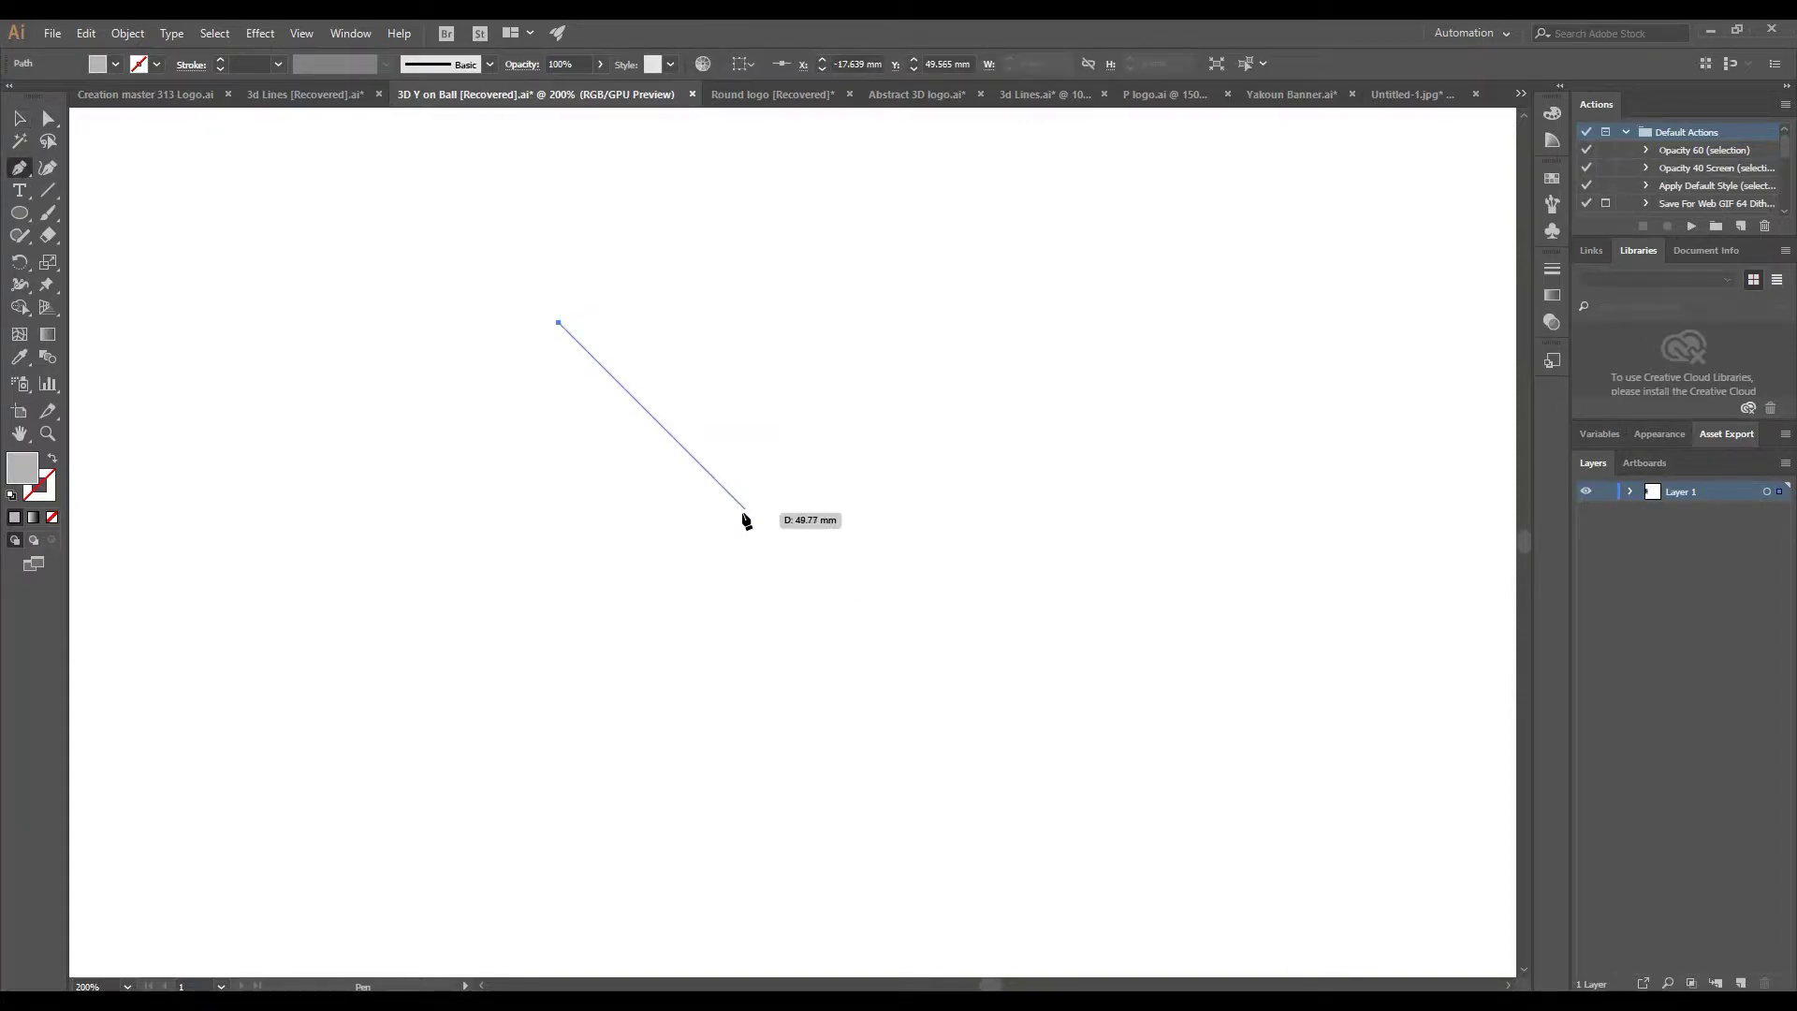
click(746, 510)
click(745, 836)
click(19, 118)
click(48, 118)
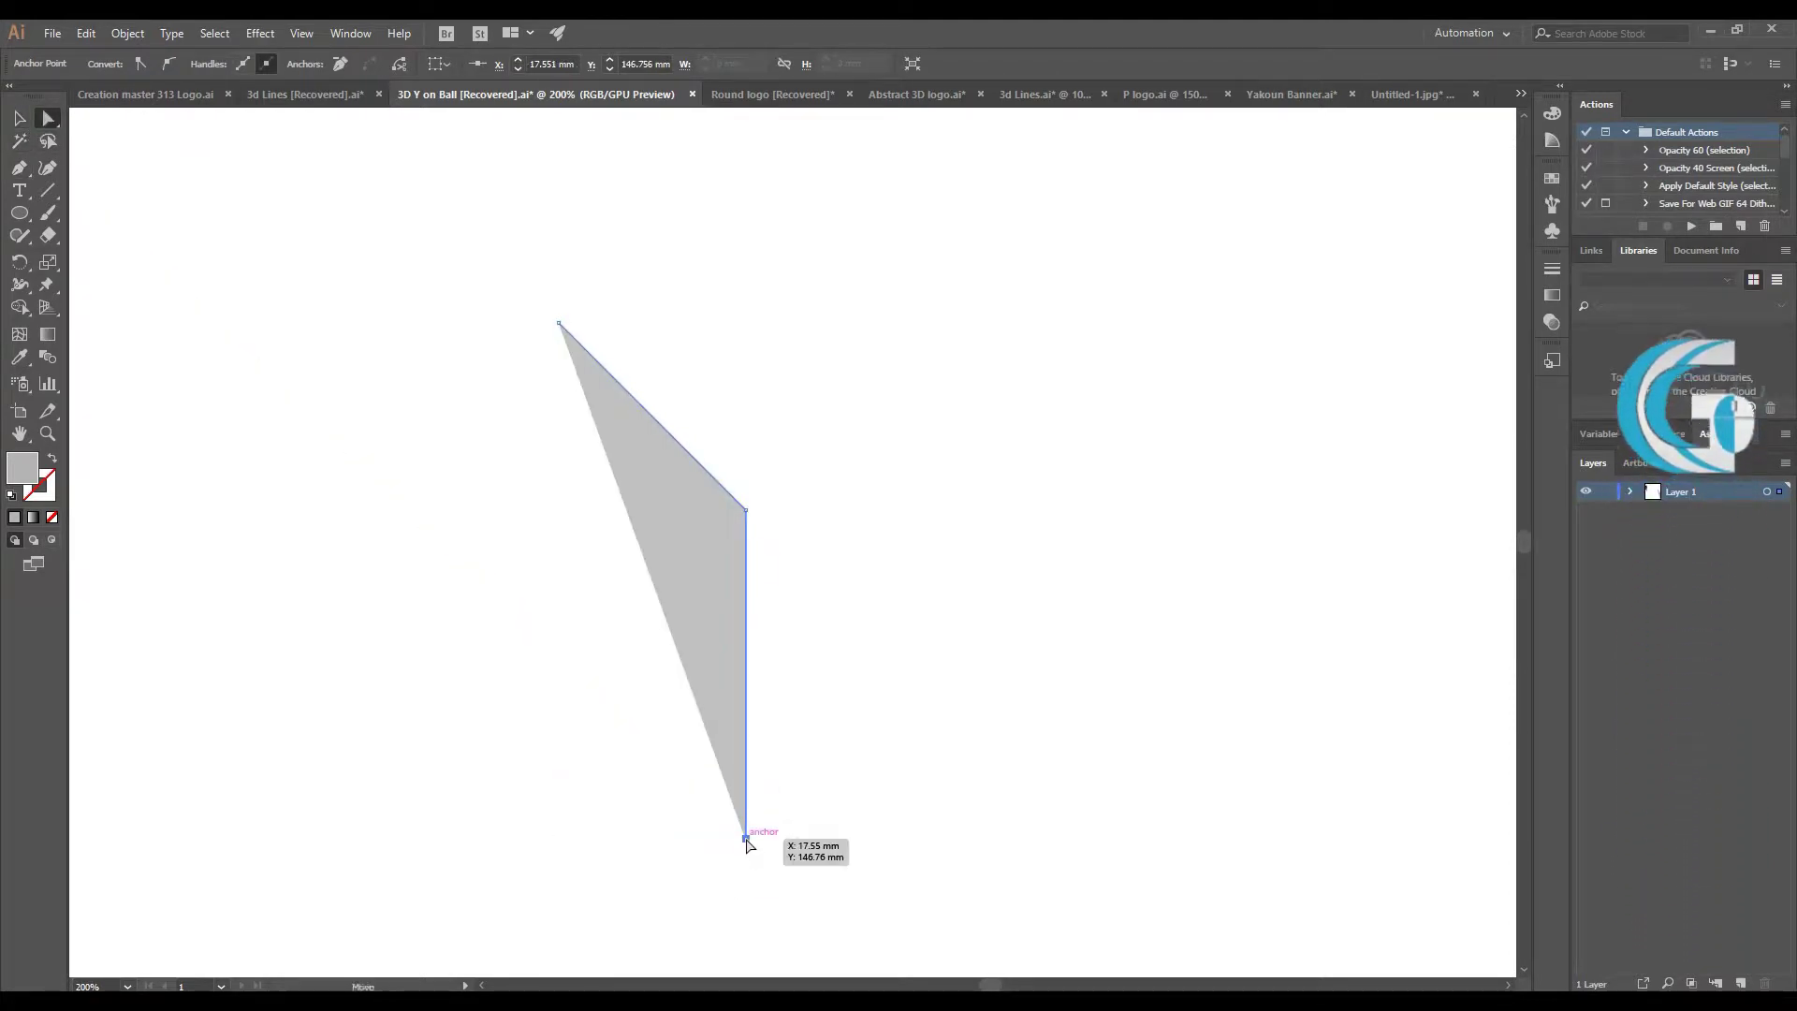
click(833, 782)
drag(720, 597, 707, 518)
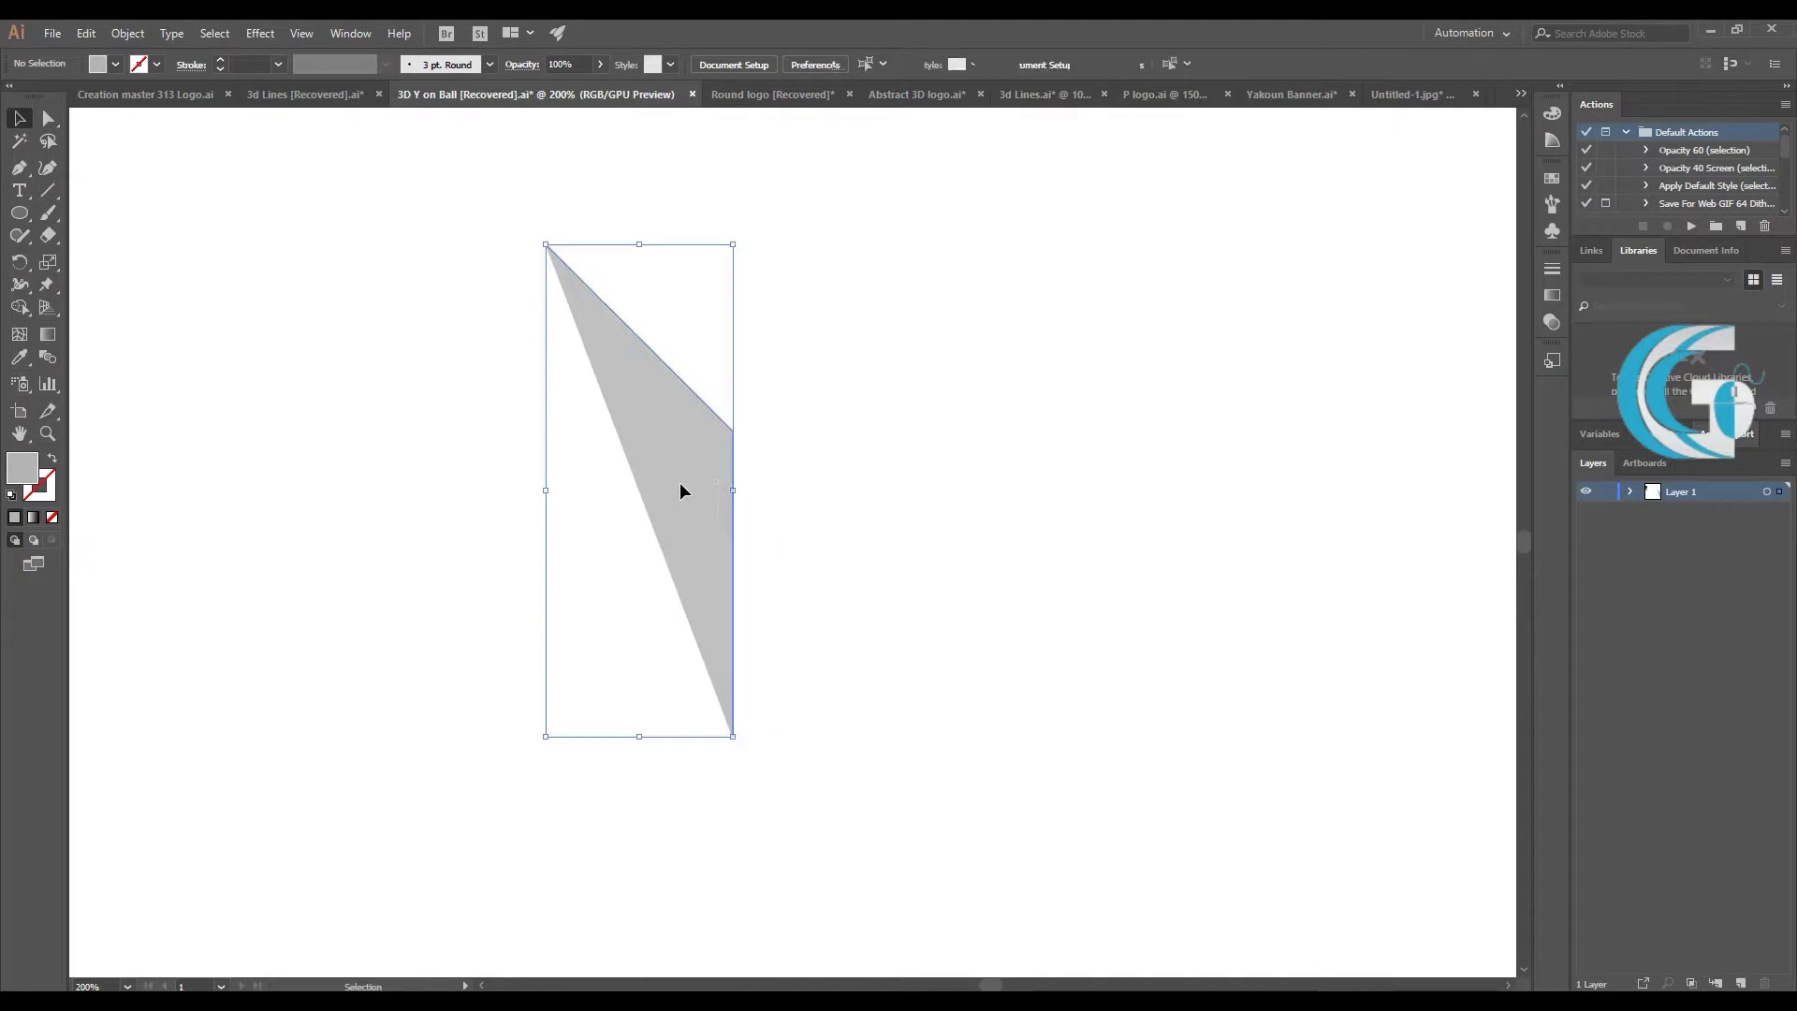
Give the bent path no fill and a 60 pt stroke
click(115, 63)
click(12, 95)
click(278, 63)
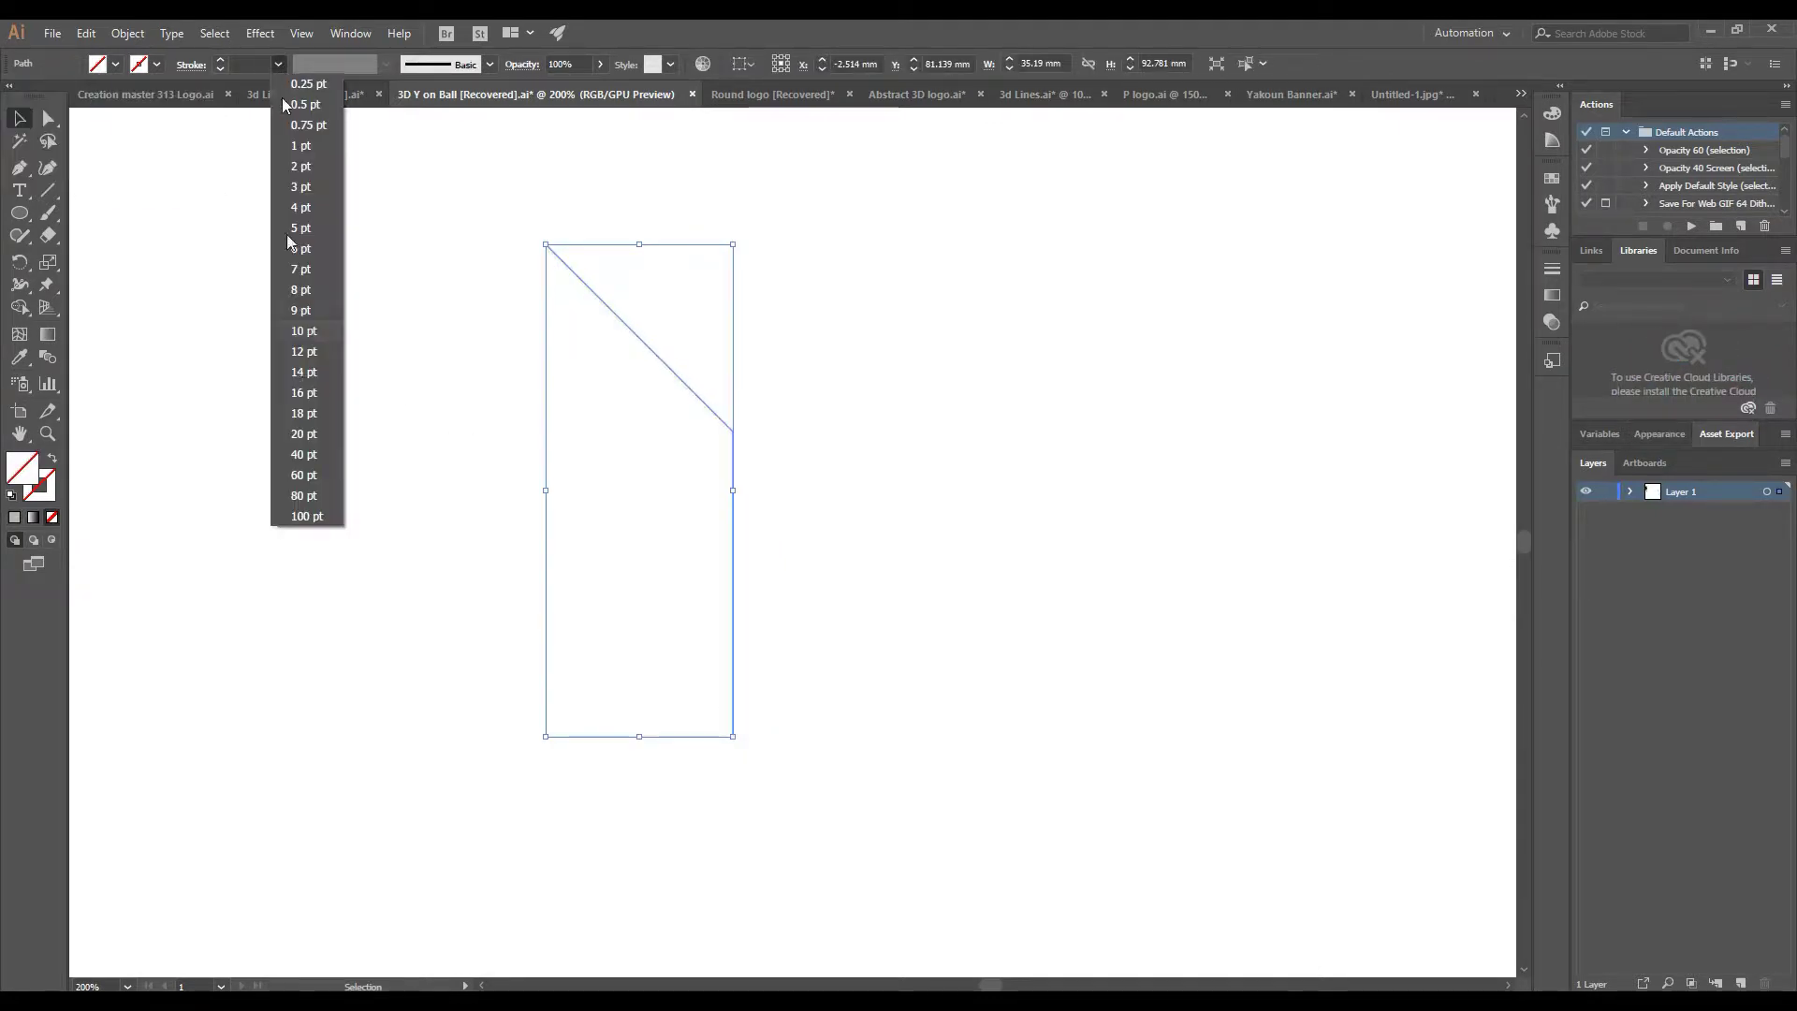
click(302, 474)
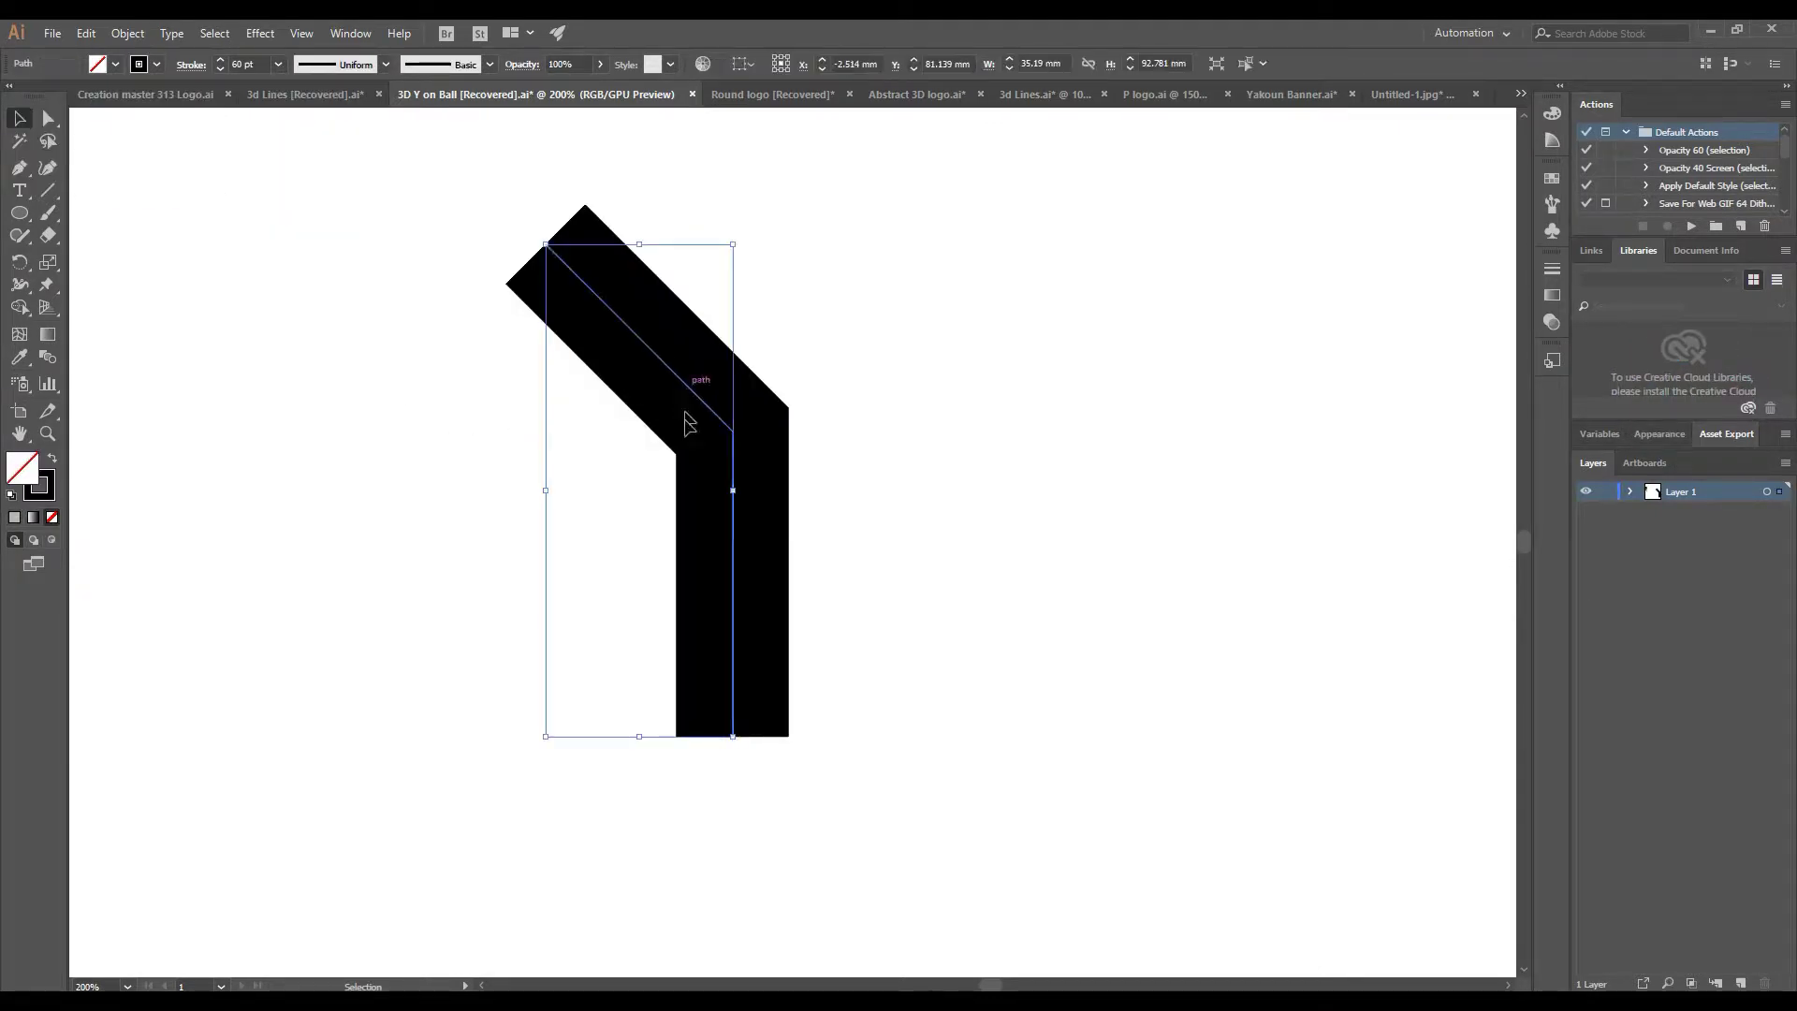
drag(687, 389, 687, 447)
right_click(687, 447)
click(1035, 480)
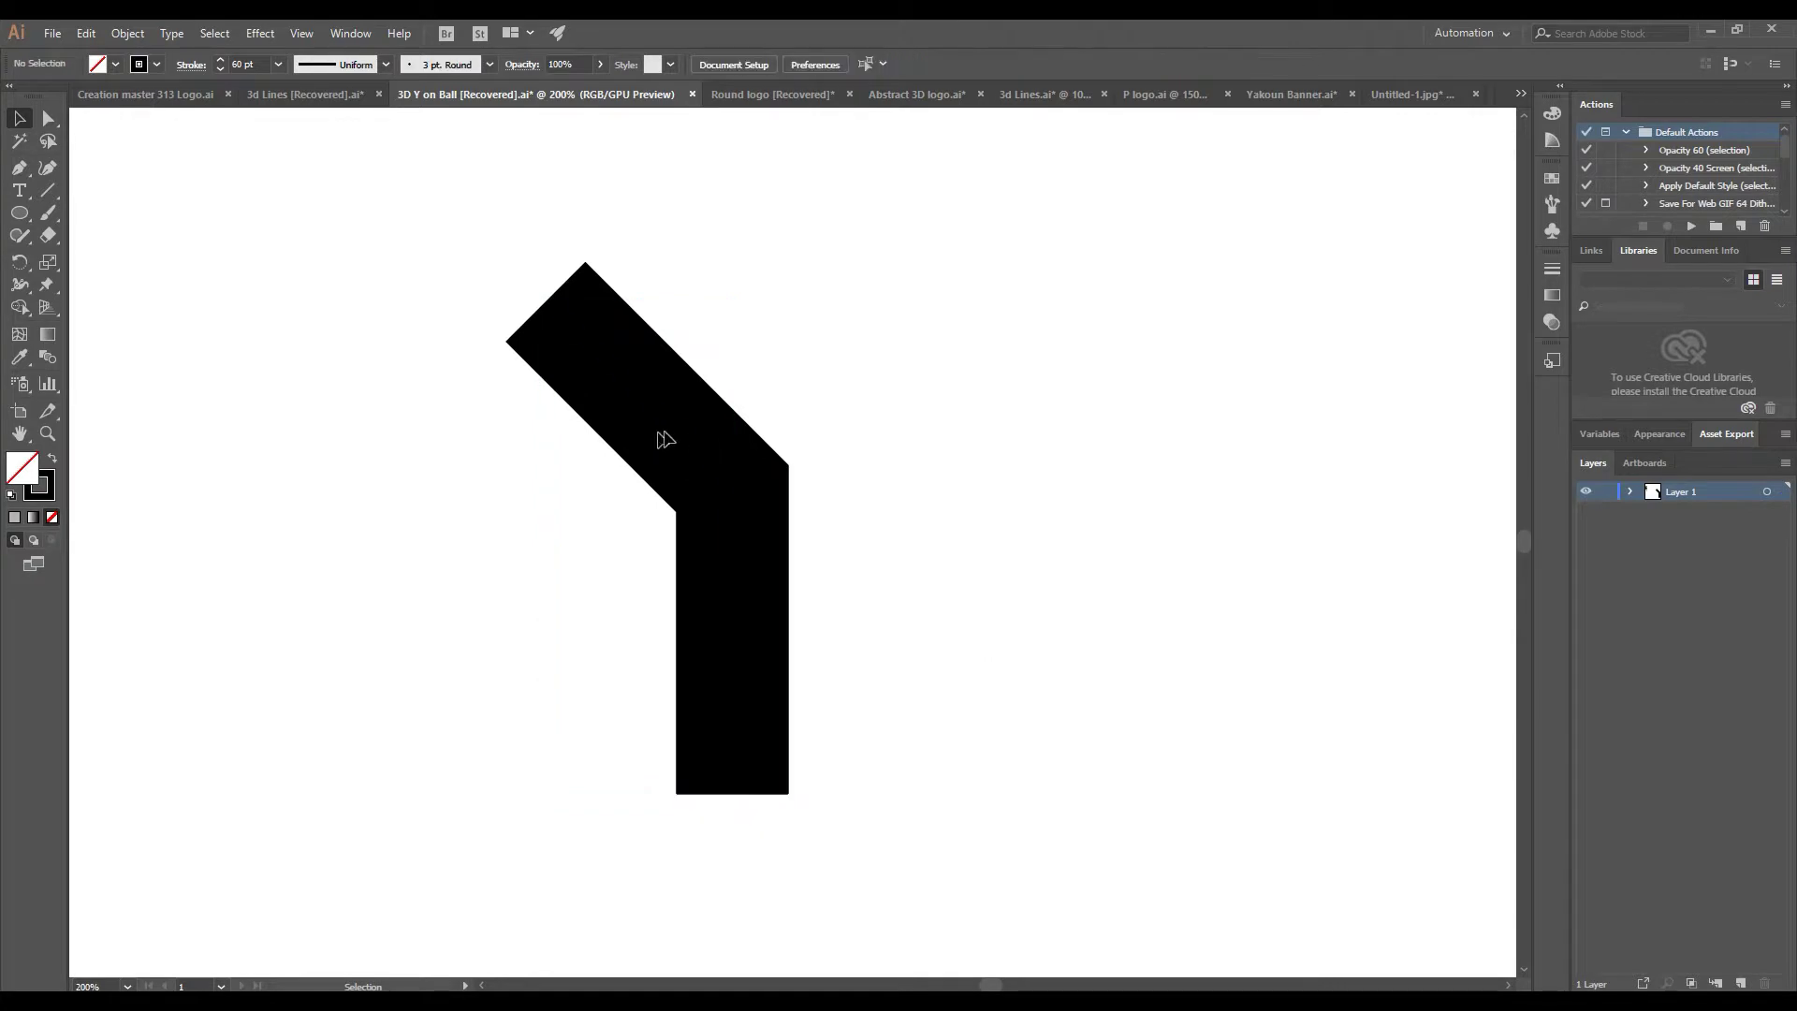
Reflect a copy of the stroke and shift it right to form a Y
right_click(674, 433)
click(898, 770)
click(810, 629)
click(791, 544)
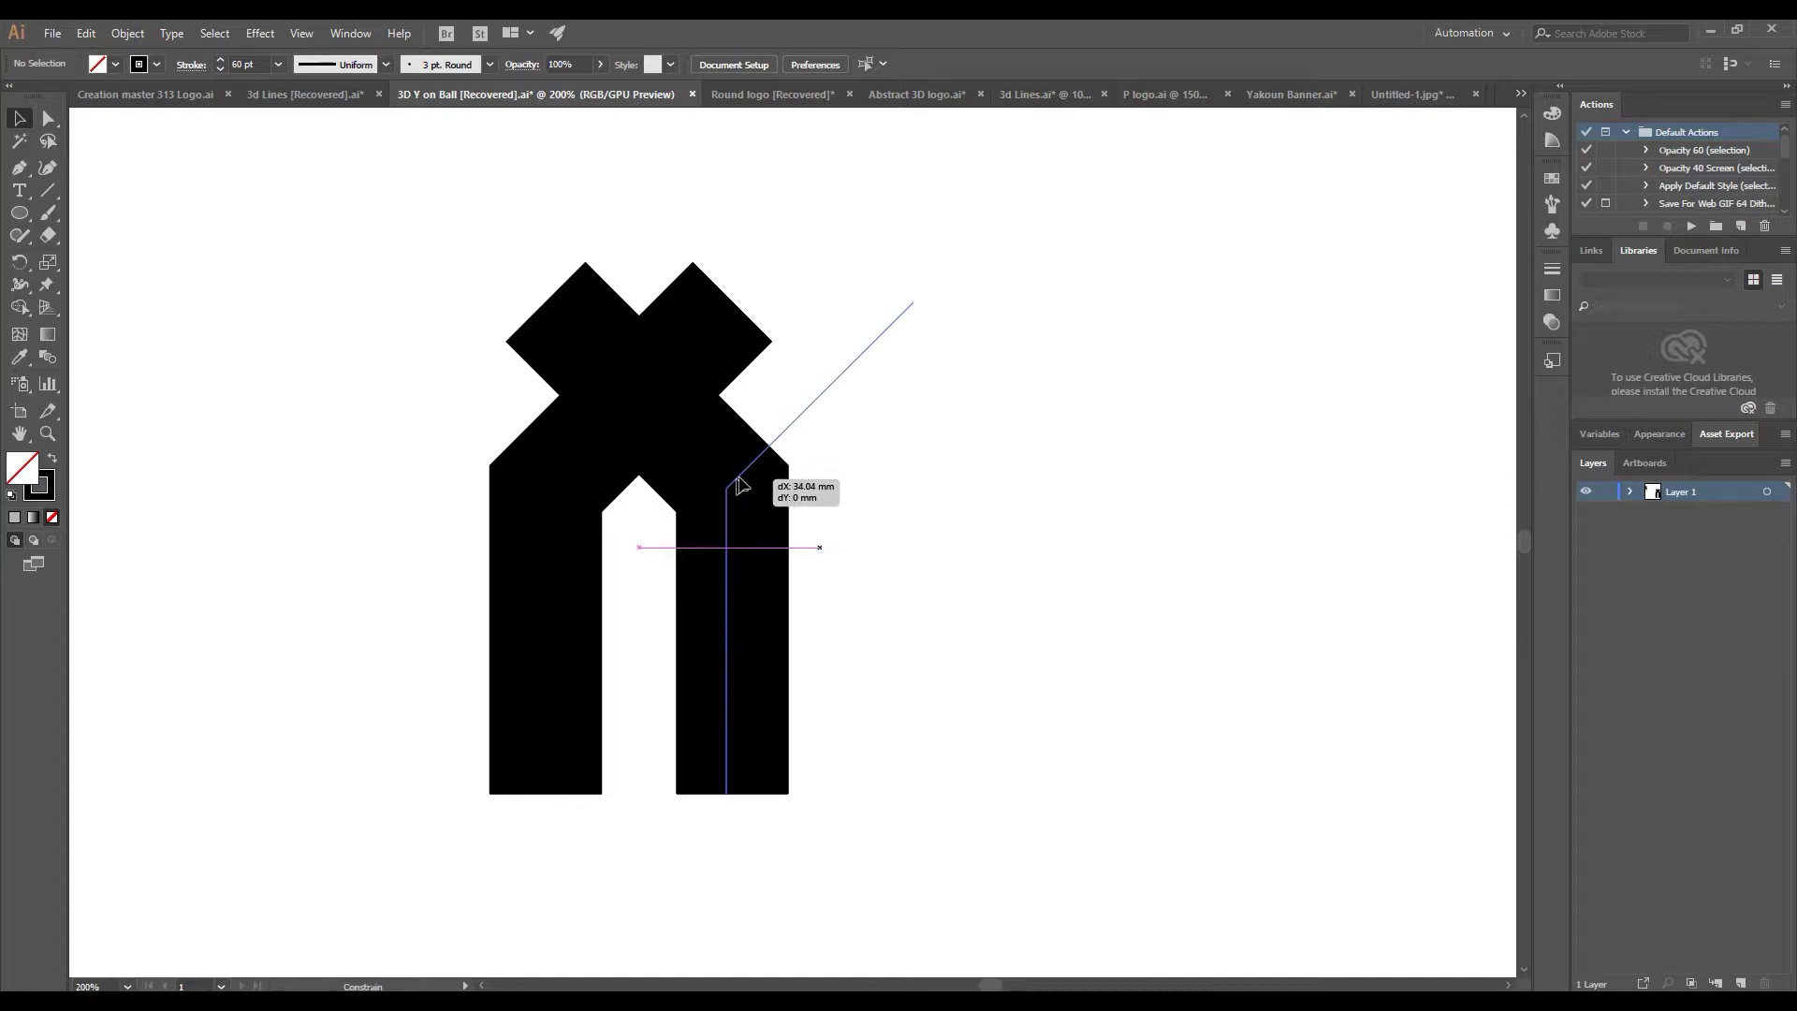
drag(660, 489, 734, 488)
click(1030, 506)
drag(1031, 506, 503, 561)
Expand both strokes and merge them with Shape Builder into one black Y
click(127, 33)
click(150, 233)
click(867, 621)
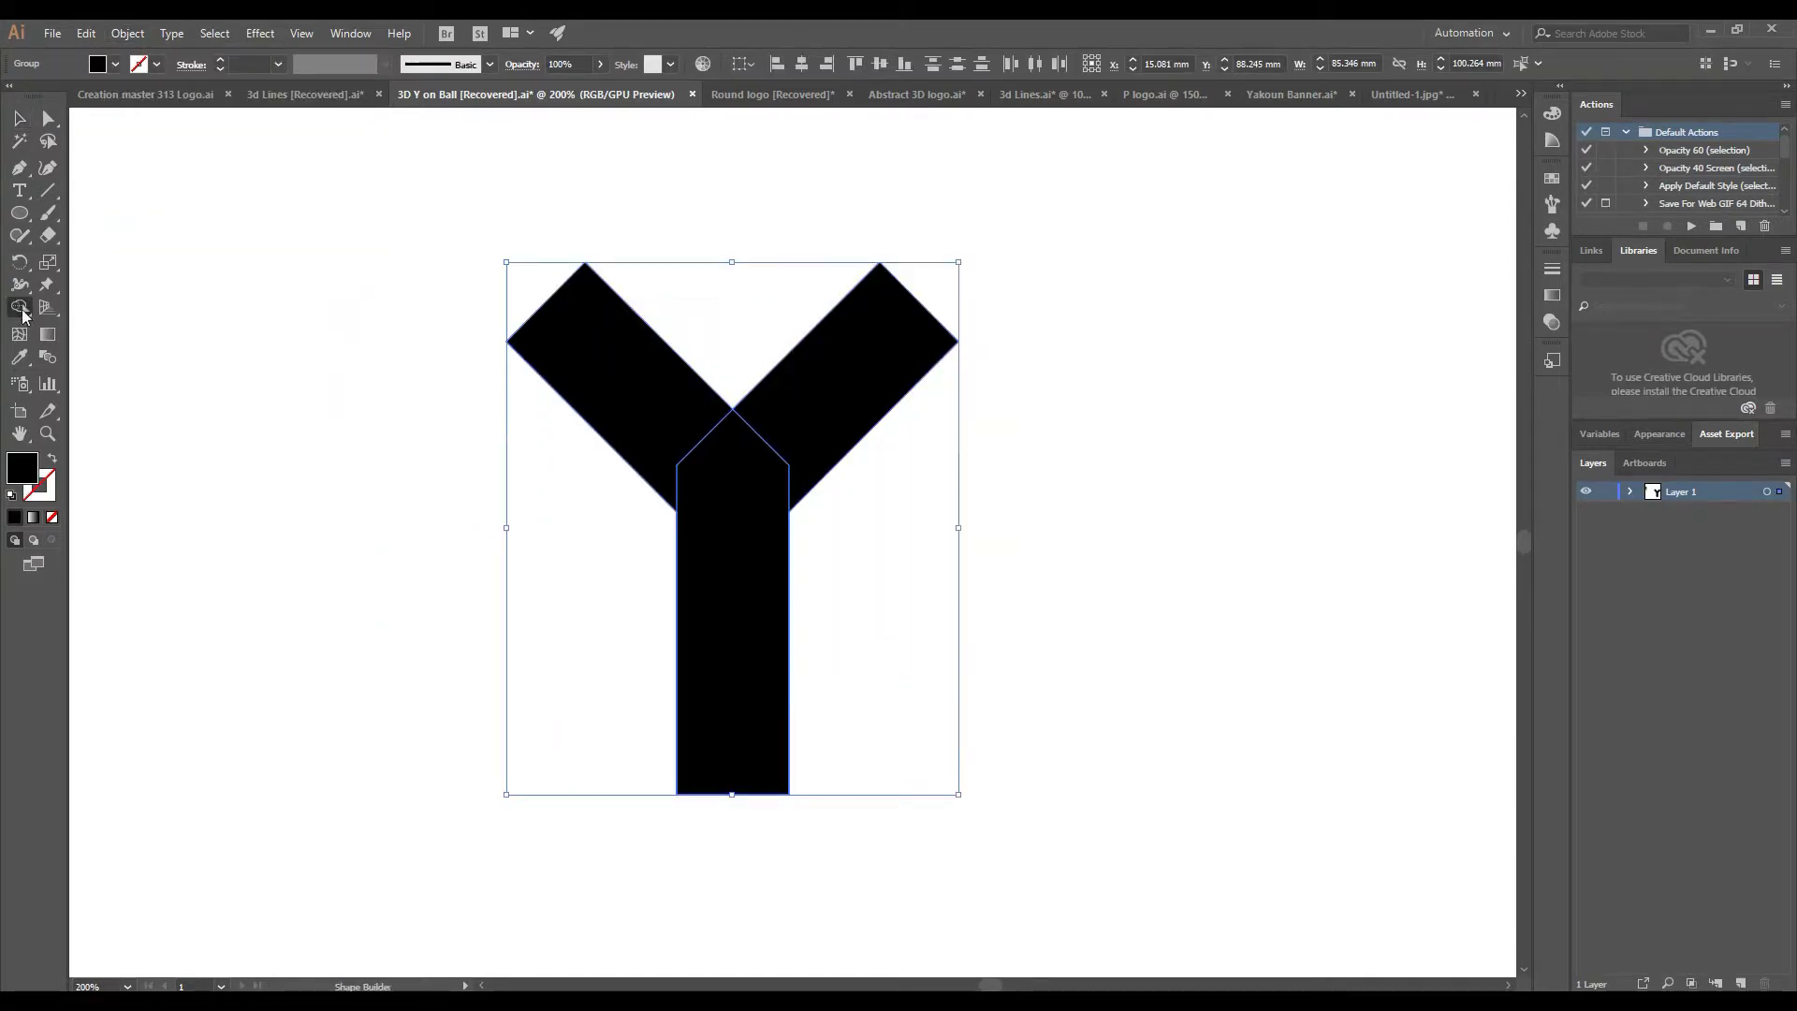
mouse_move(824, 402)
mouse_down()
mouse_move(680, 449)
mouse_move(654, 414)
mouse_up()
click(48, 118)
click(426, 419)
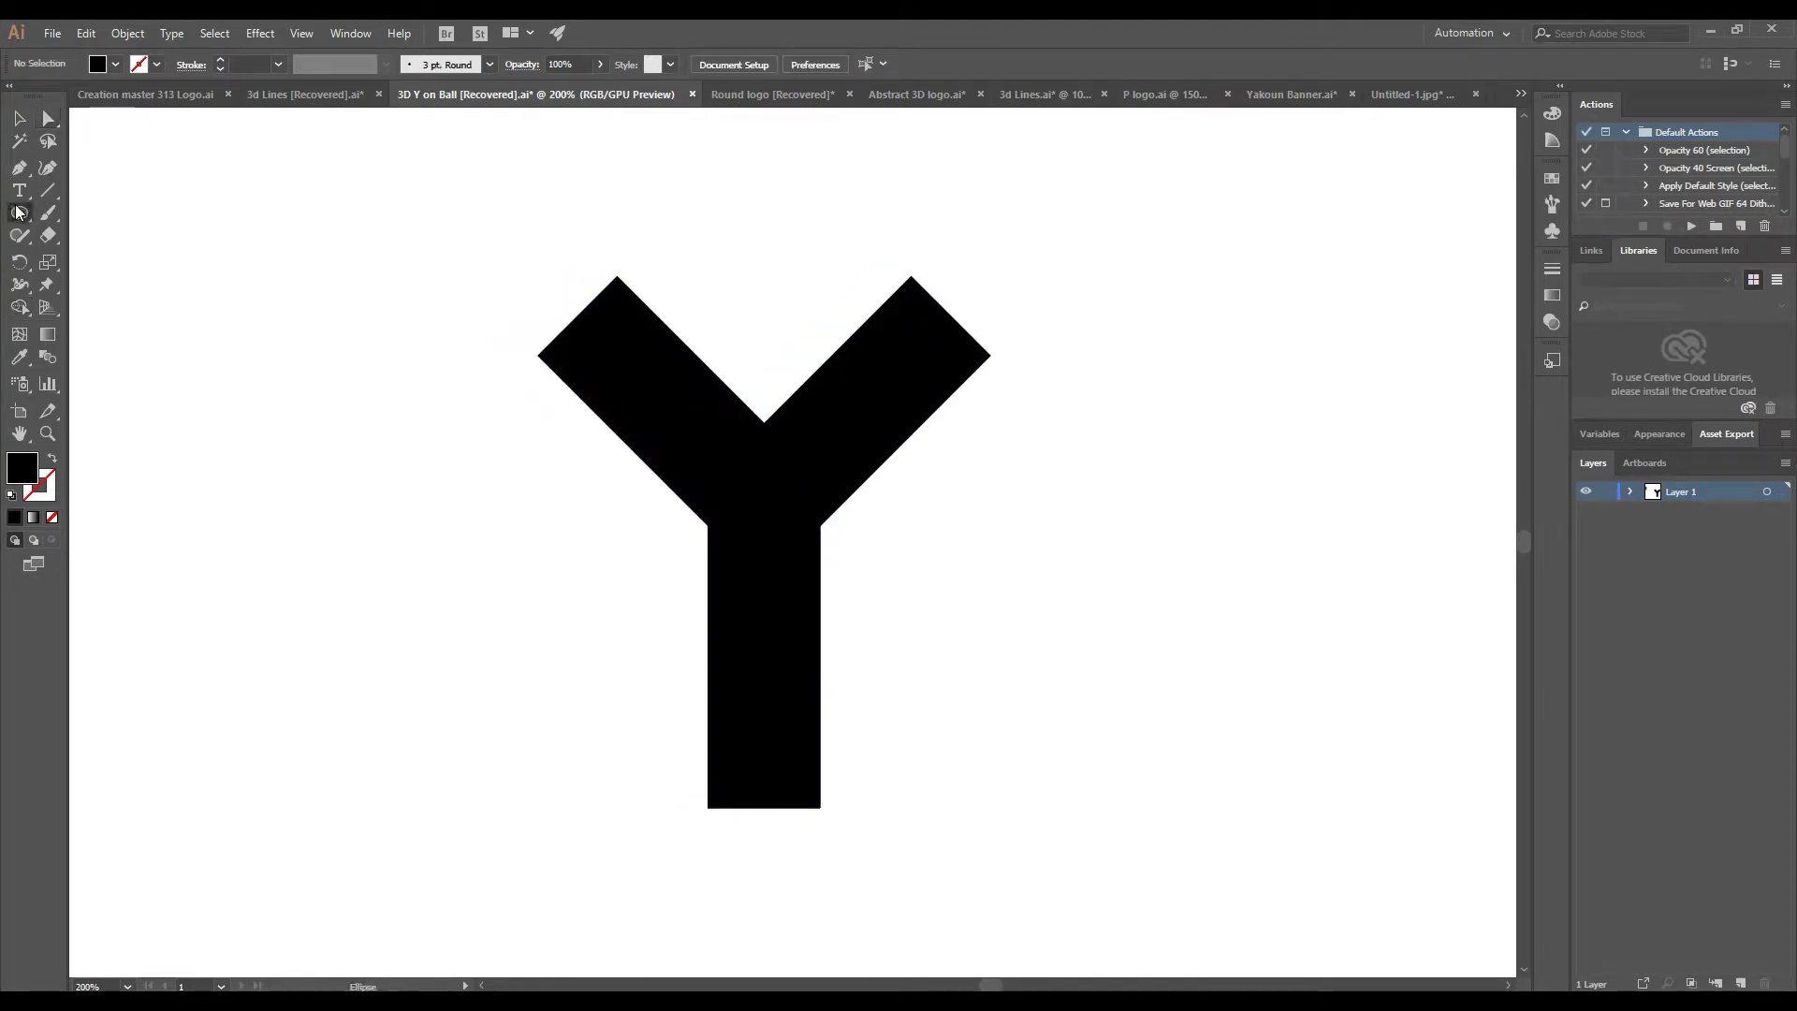
Draw a circle over the Y and place a copy of both to the right
drag(17, 213, 75, 257)
drag(762, 540, 1013, 730)
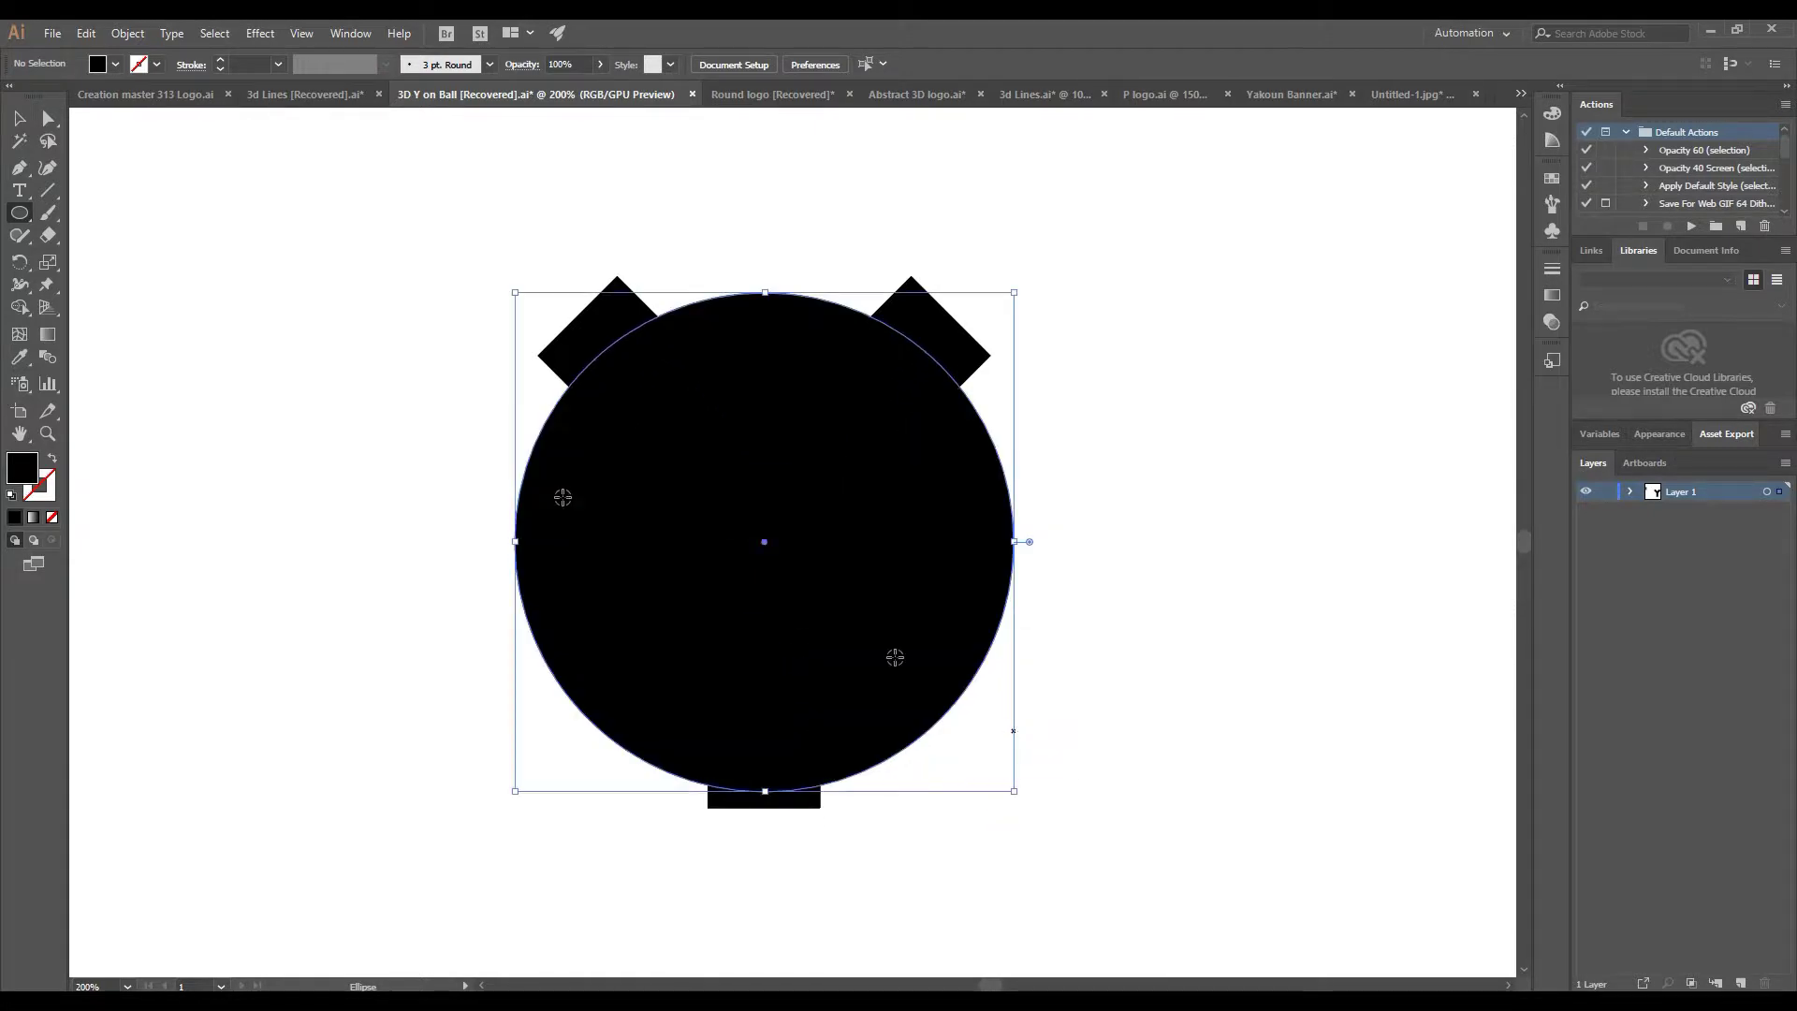
drag(502, 261, 950, 533)
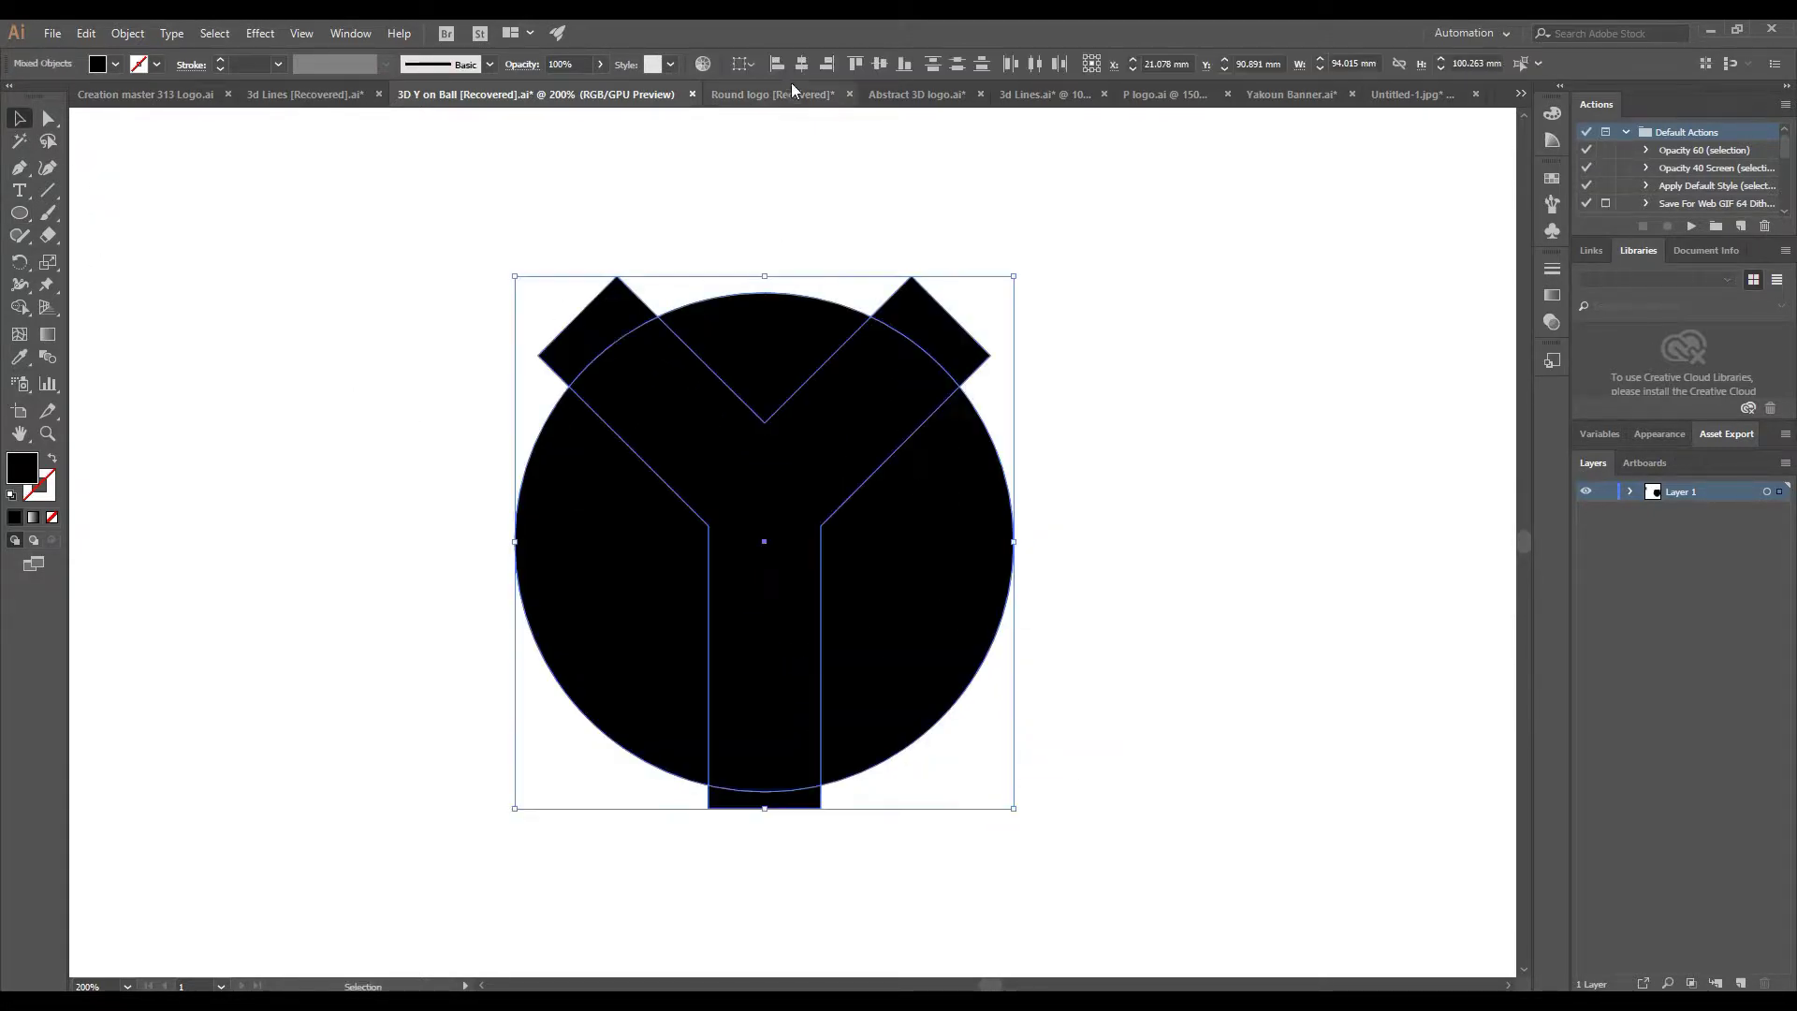
drag(650, 501, 1168, 468)
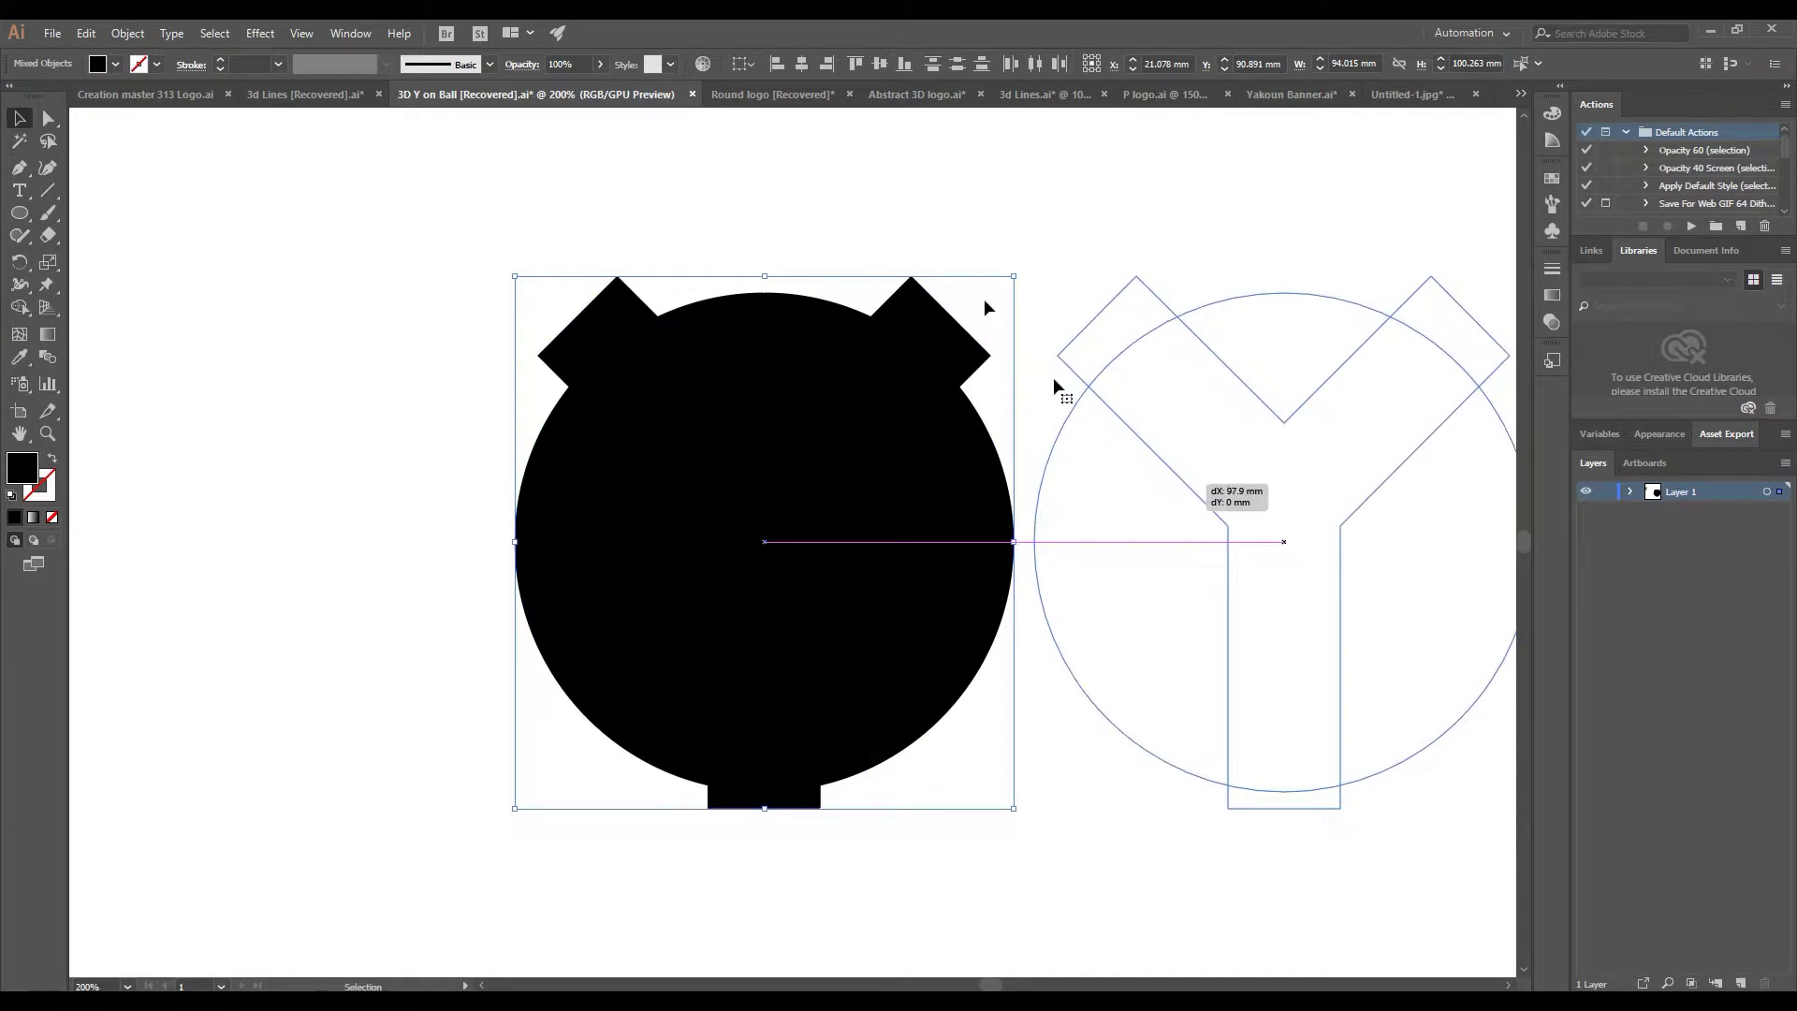
Split the left circle along the Y with Shape Builder and delete the extra Y piece
drag(553, 252, 823, 480)
key(shift+m)
click(692, 414)
click(21, 116)
click(602, 333)
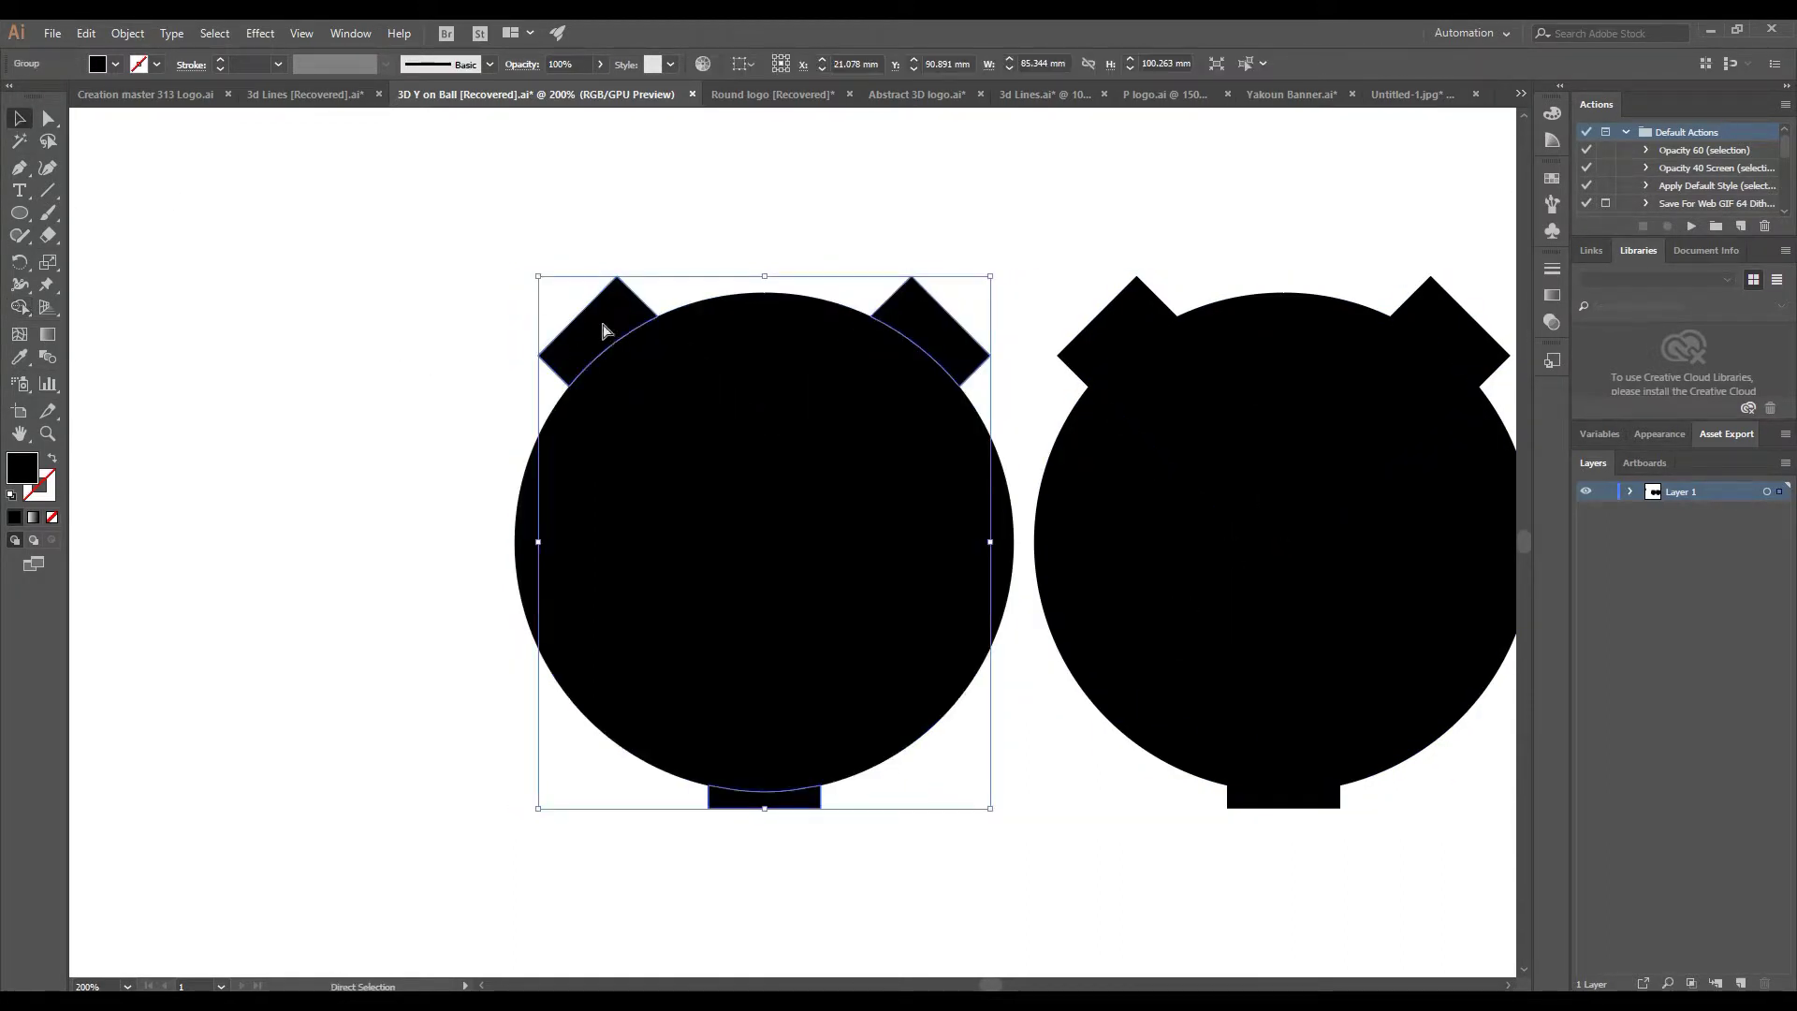
key(Delete)
click(589, 602)
Fill the circle's side pieces light grey and move the Y circle left
shift+click(887, 568)
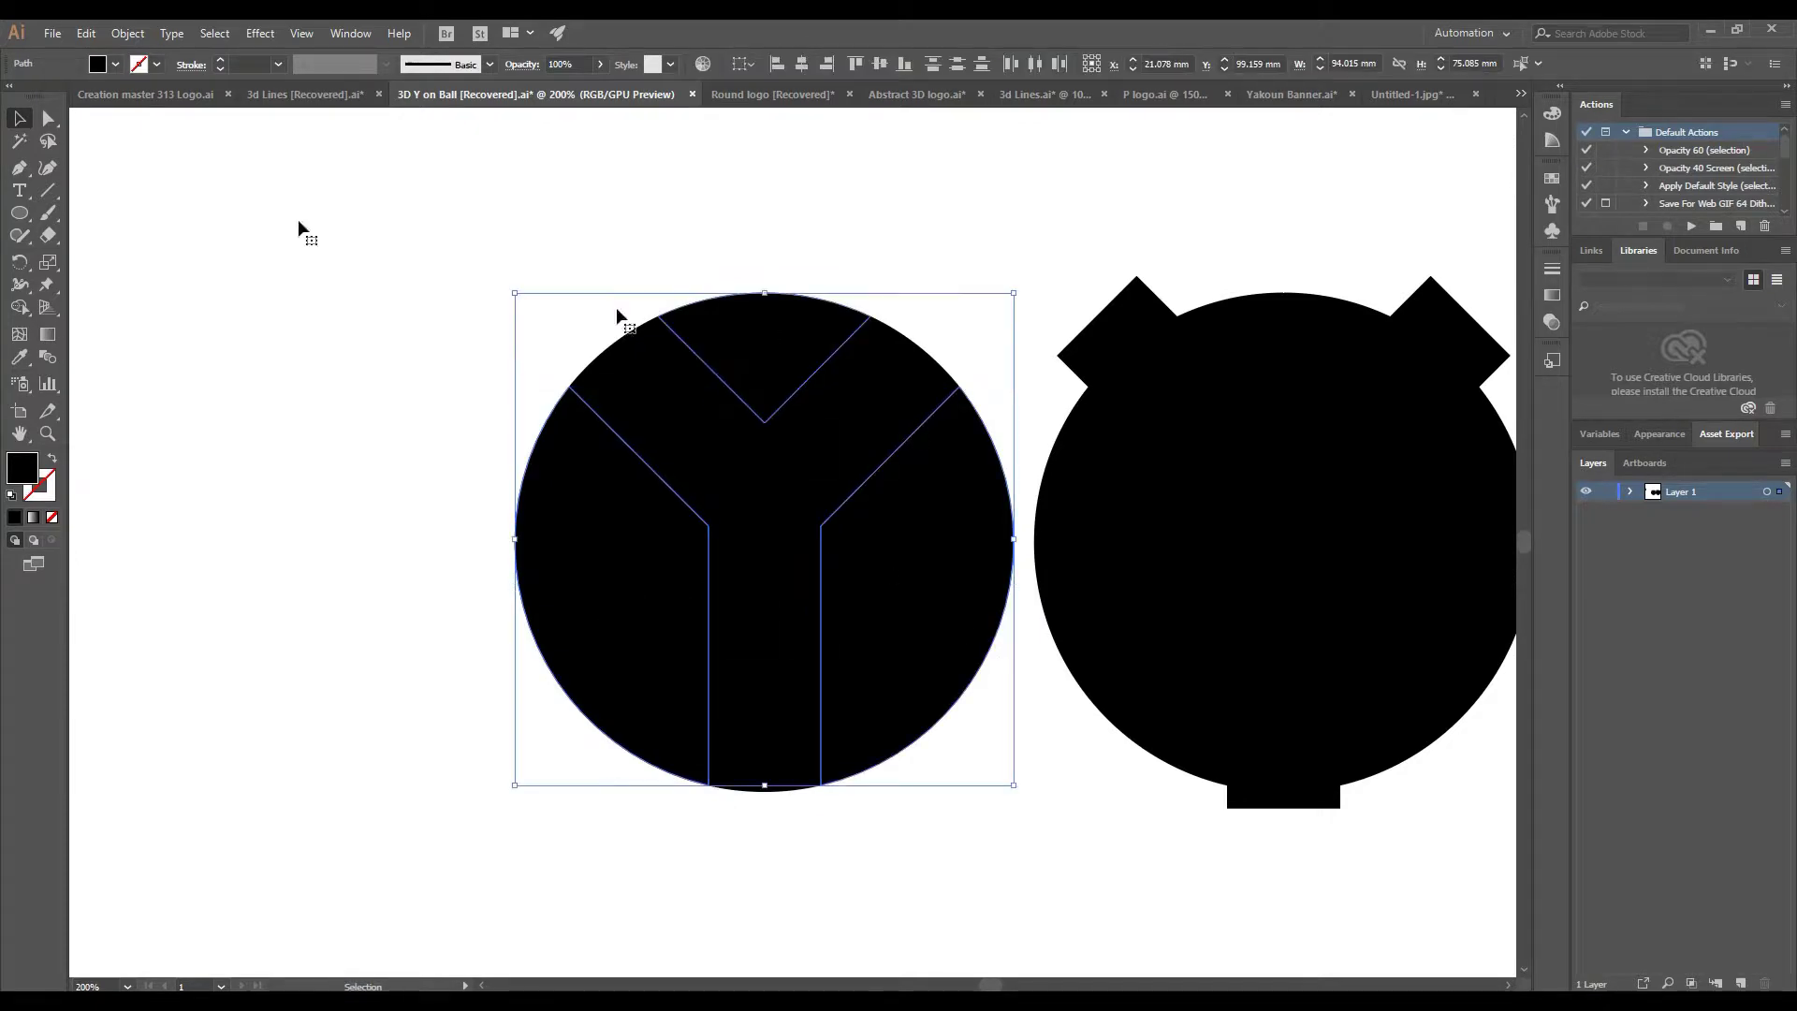
click(115, 63)
click(38, 164)
click(321, 563)
drag(478, 224, 1103, 642)
drag(379, 281, 919, 716)
drag(920, 635, 849, 634)
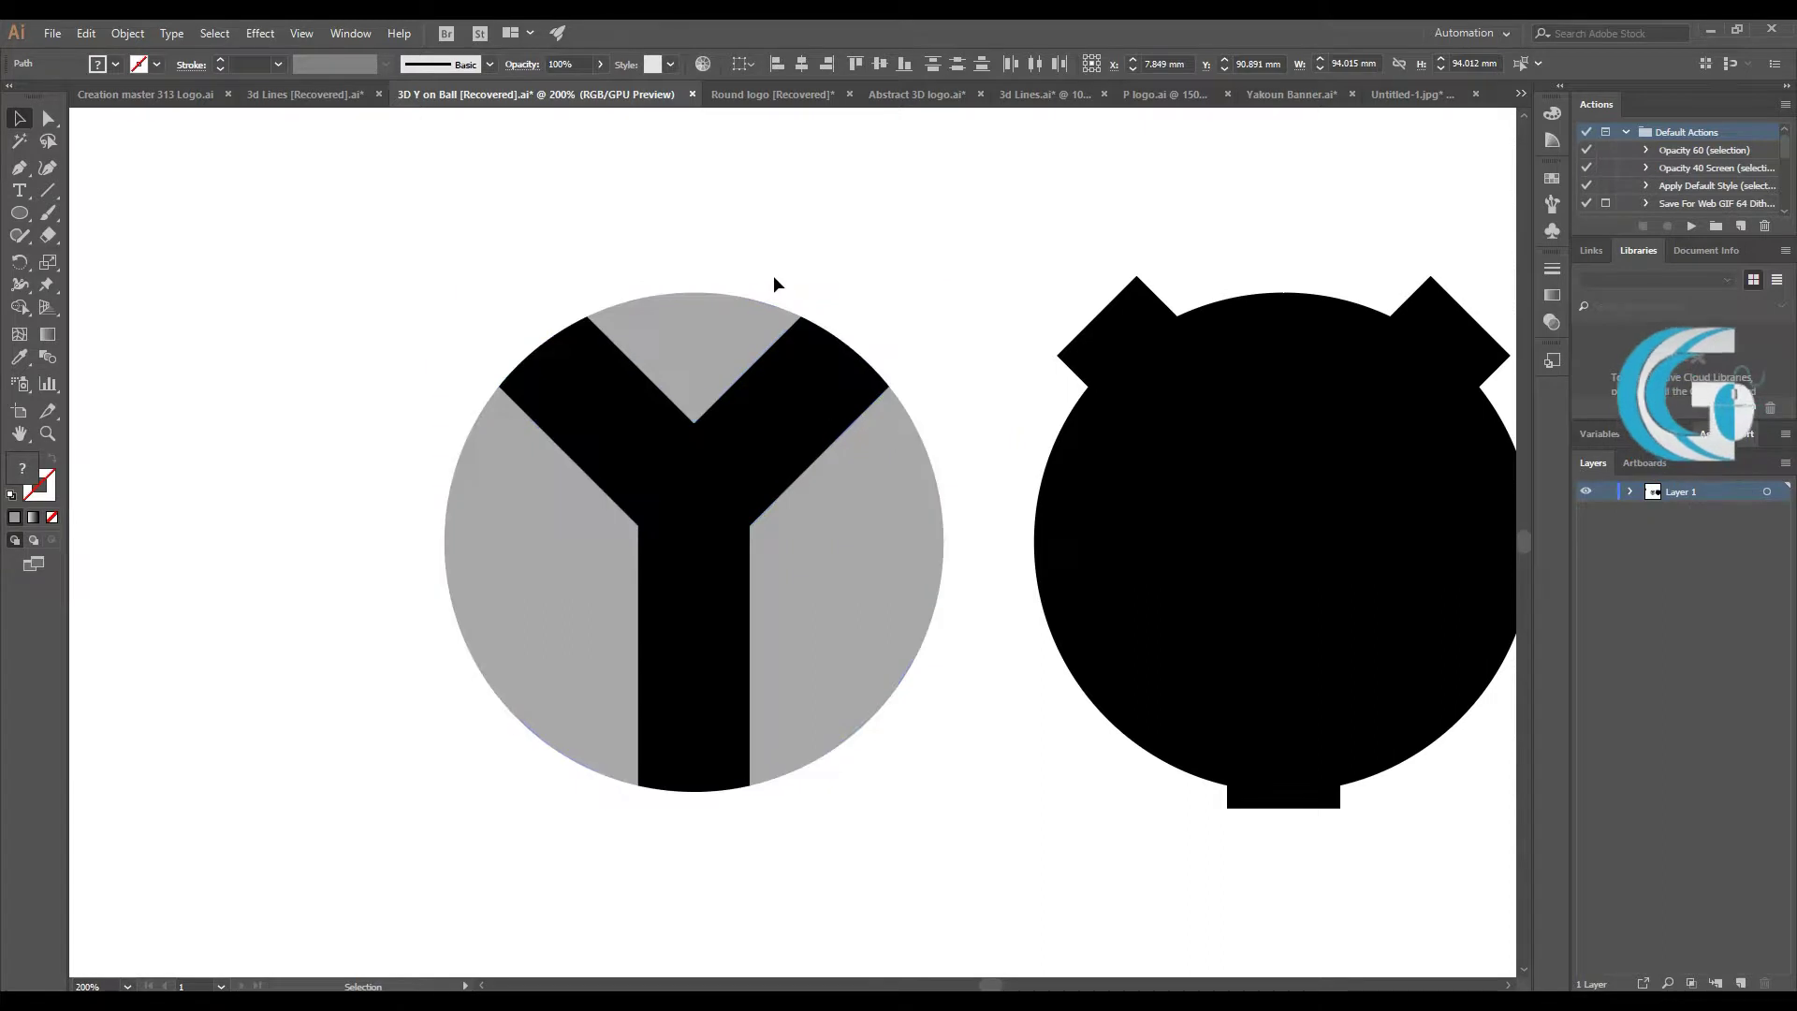
click(773, 275)
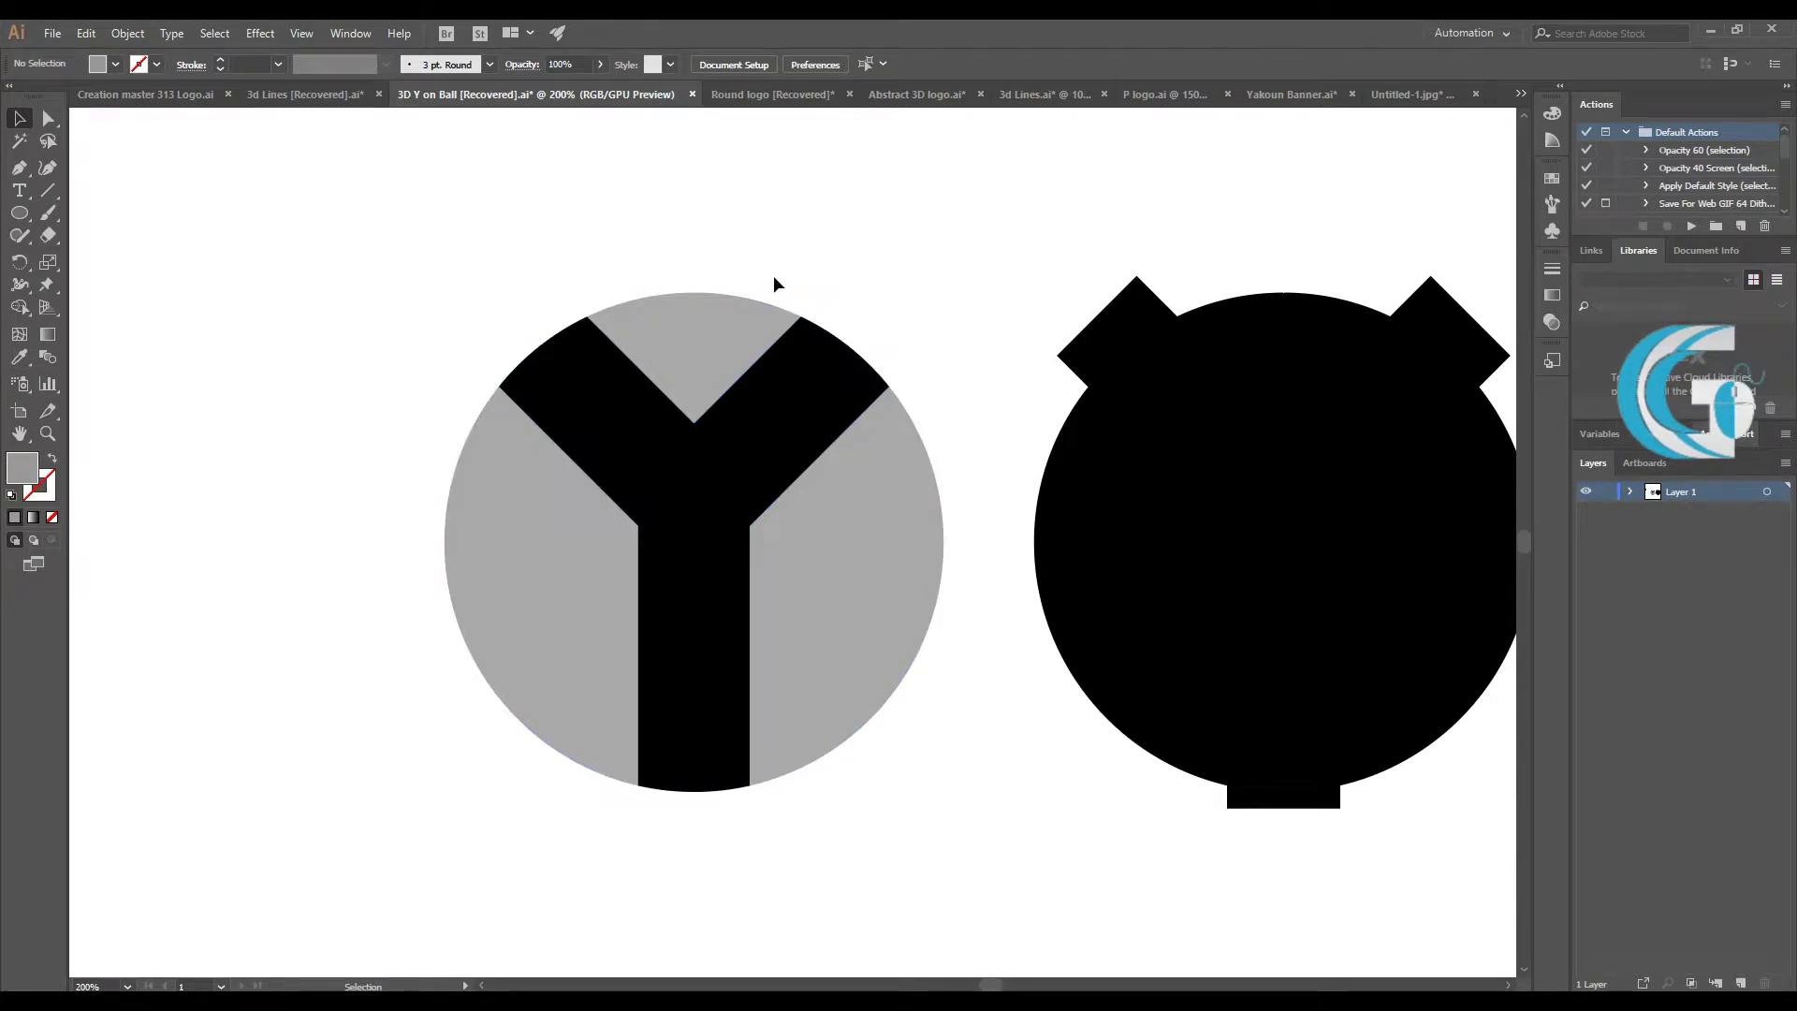
Centre the Y circle pieces horizontally and group them
drag(599, 239, 831, 750)
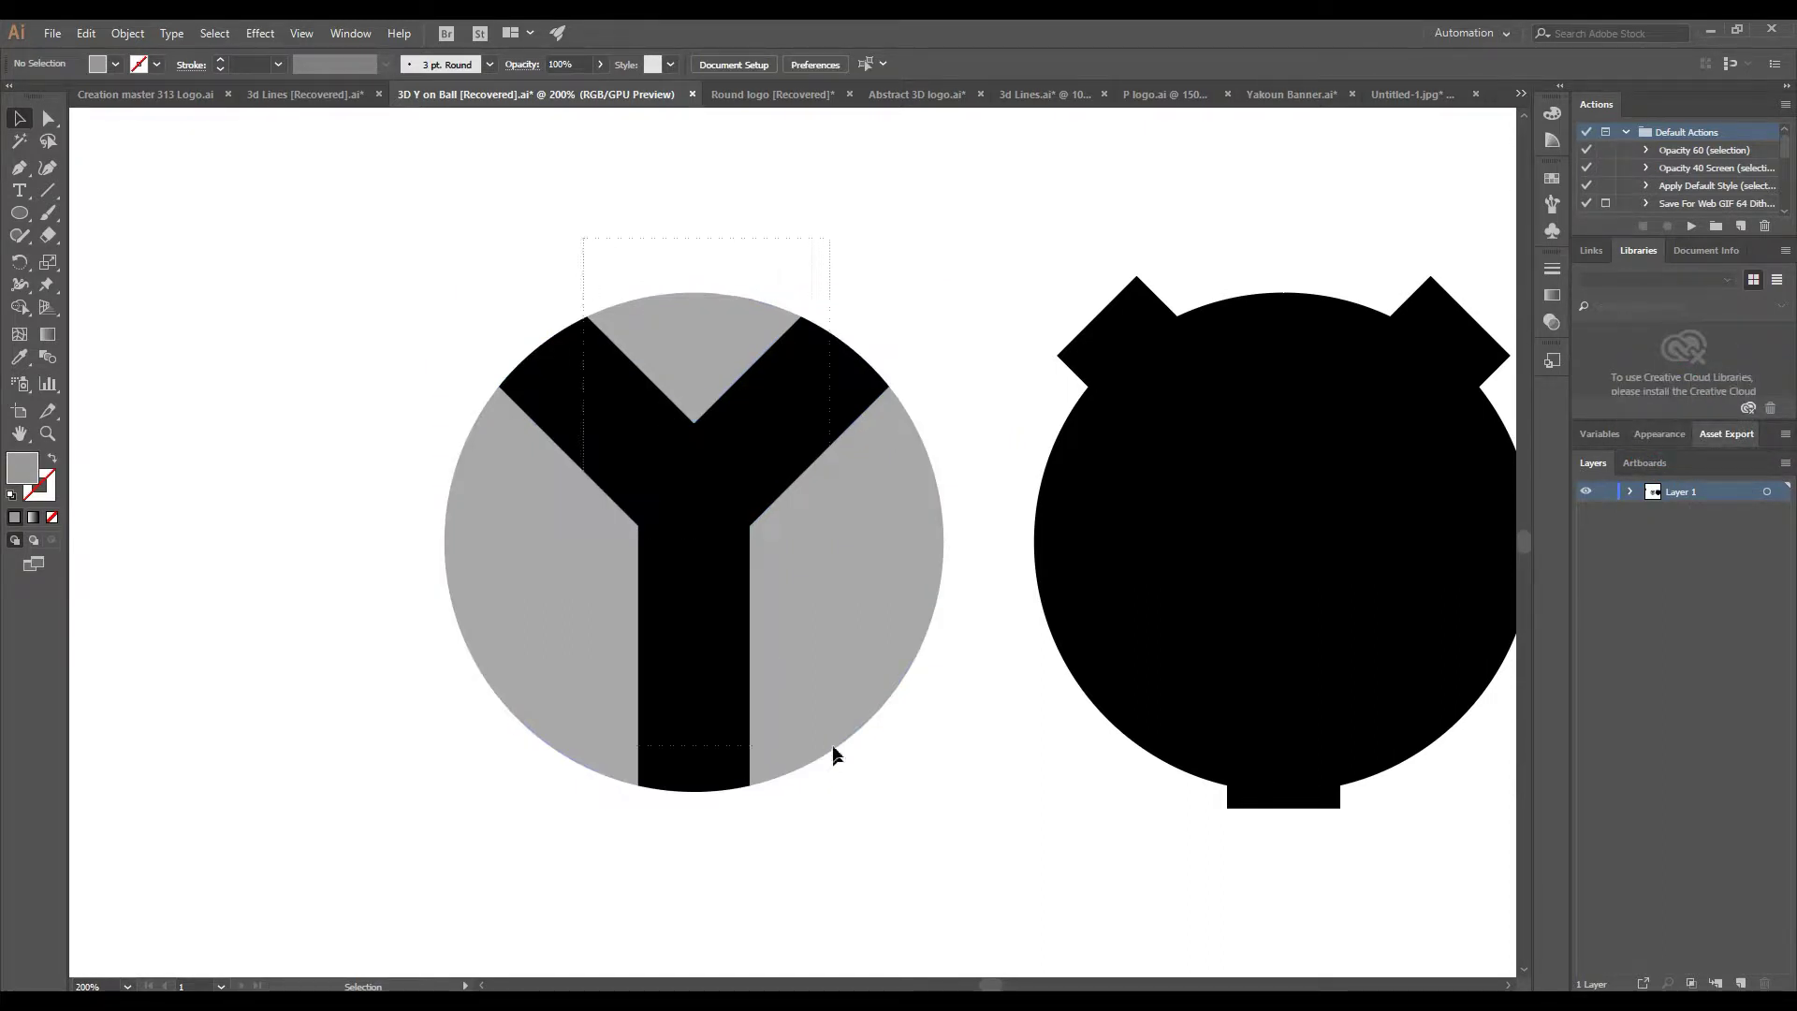
click(801, 63)
right_click(702, 328)
click(748, 444)
drag(687, 242, 766, 445)
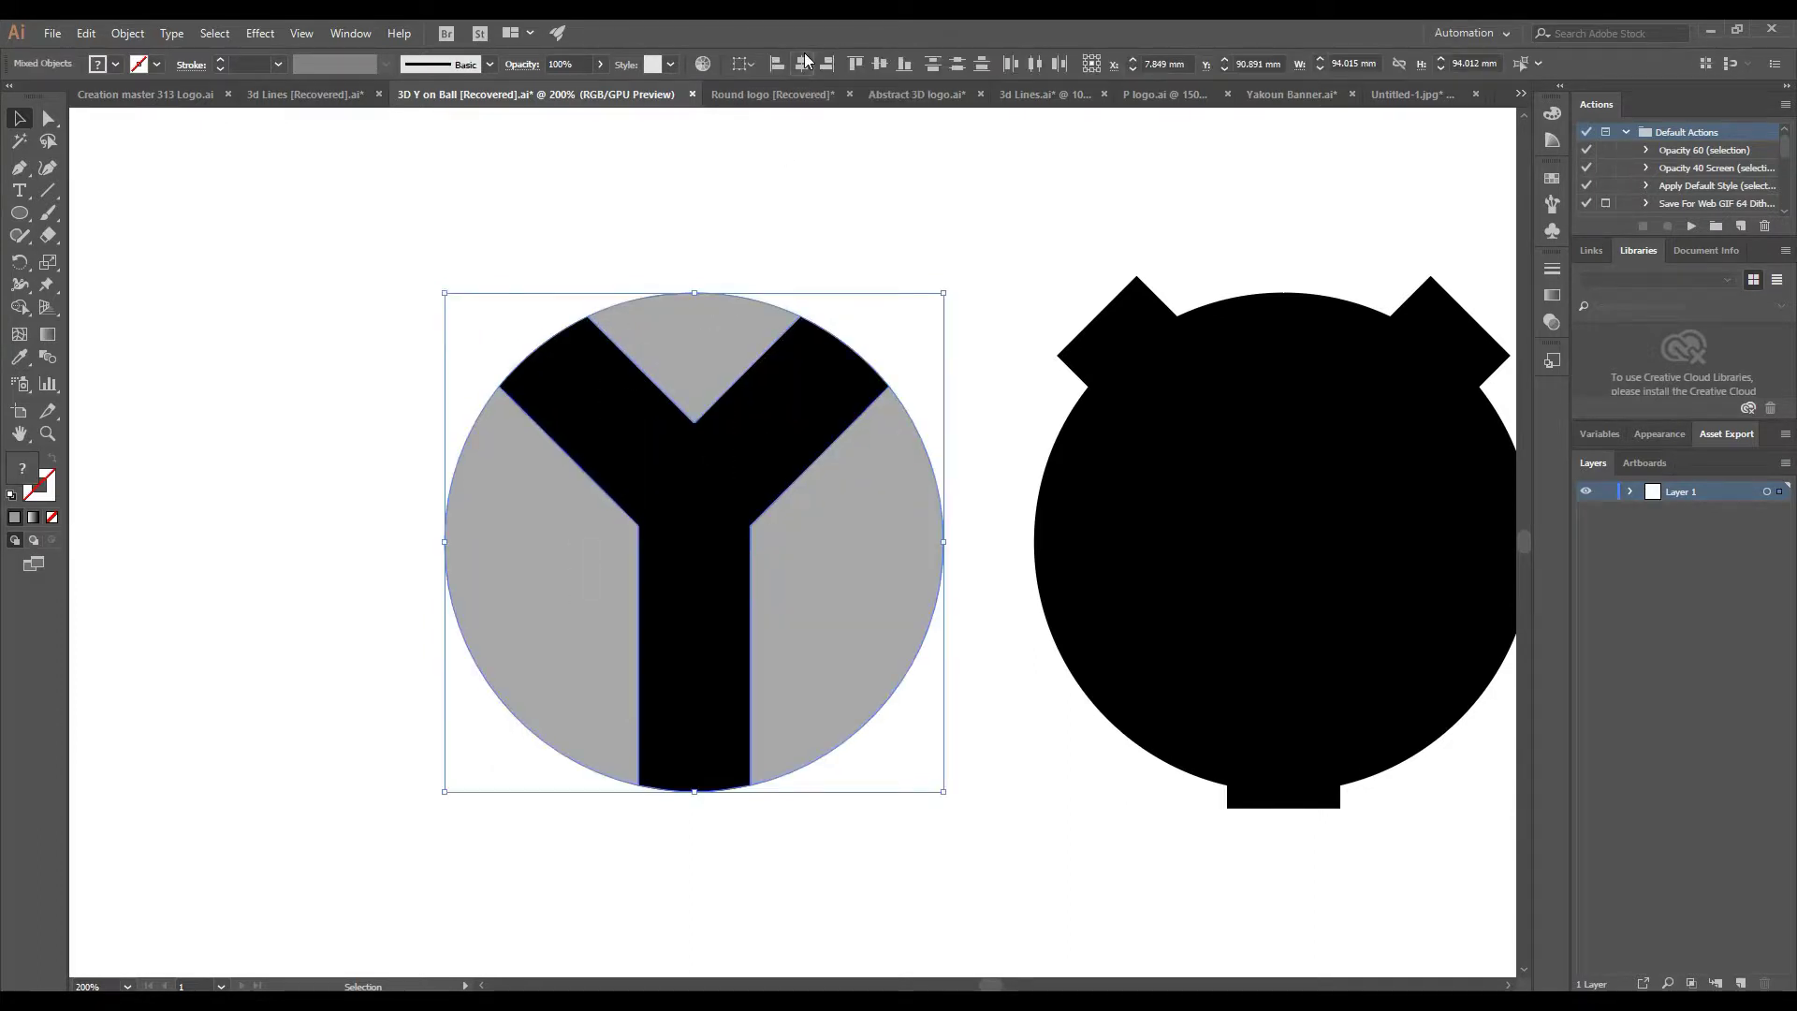
click(799, 178)
click(725, 327)
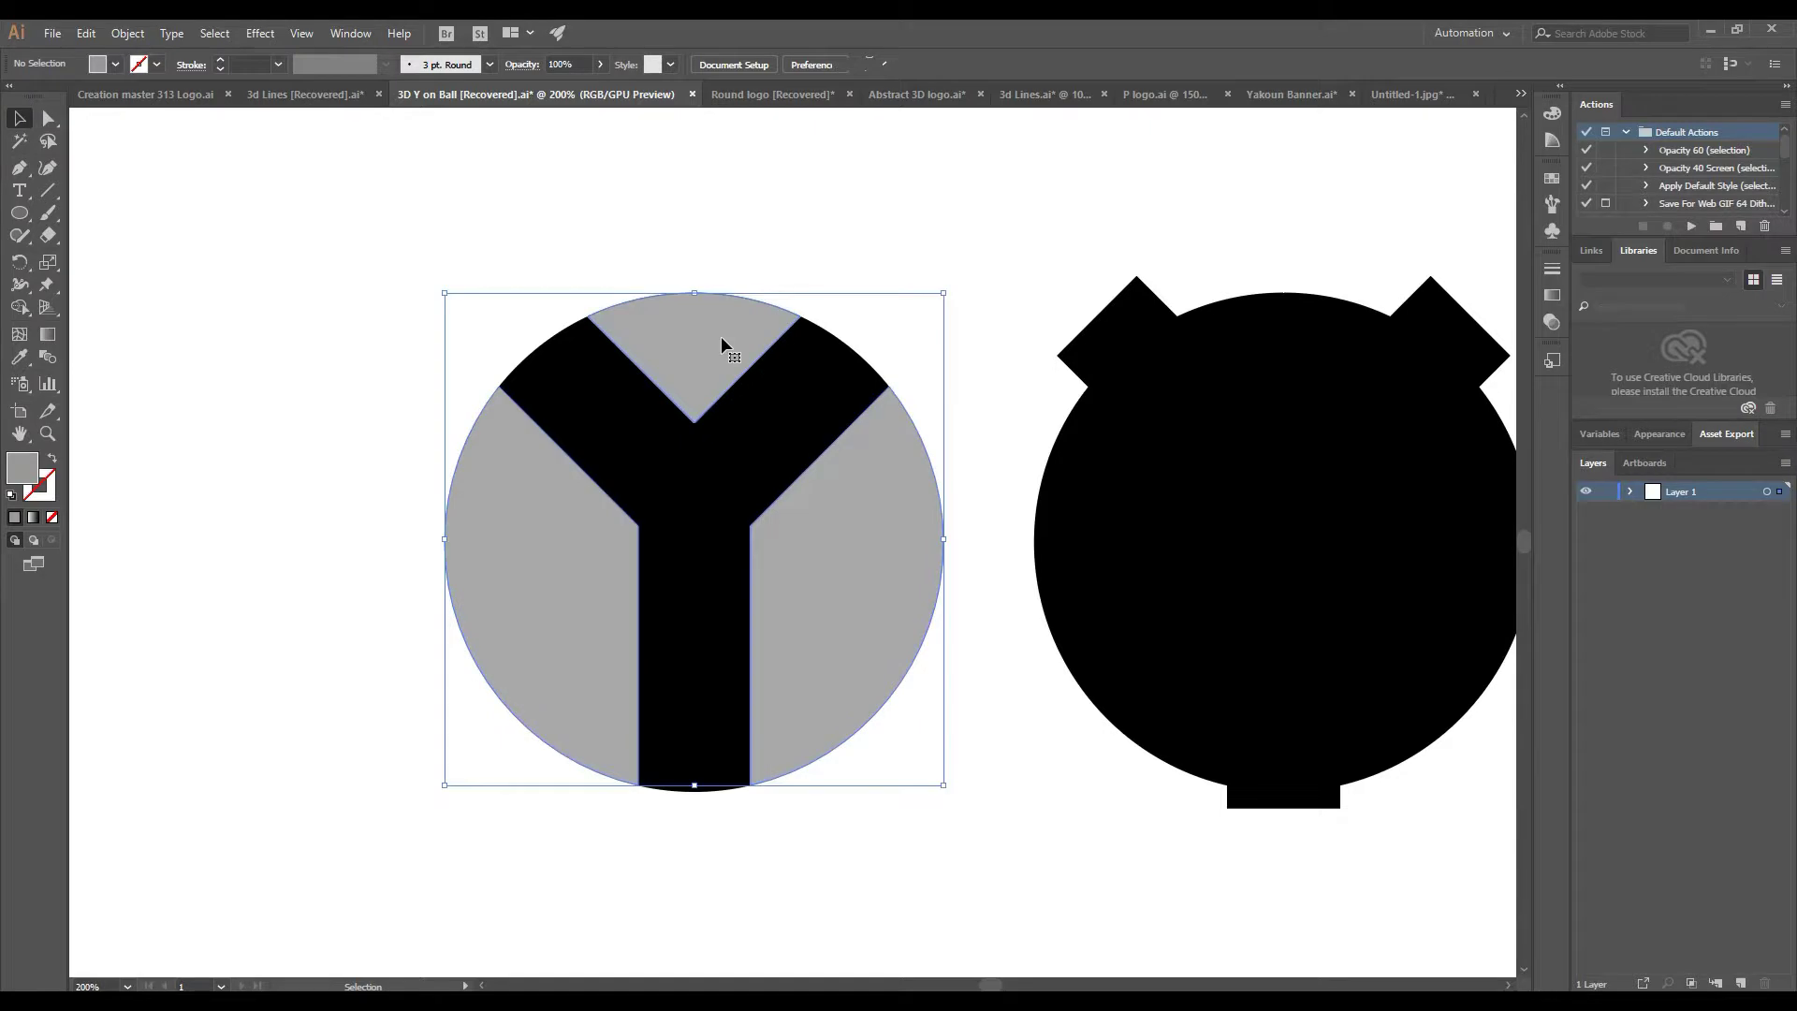
drag(683, 348, 695, 333)
key(ctrl+z)
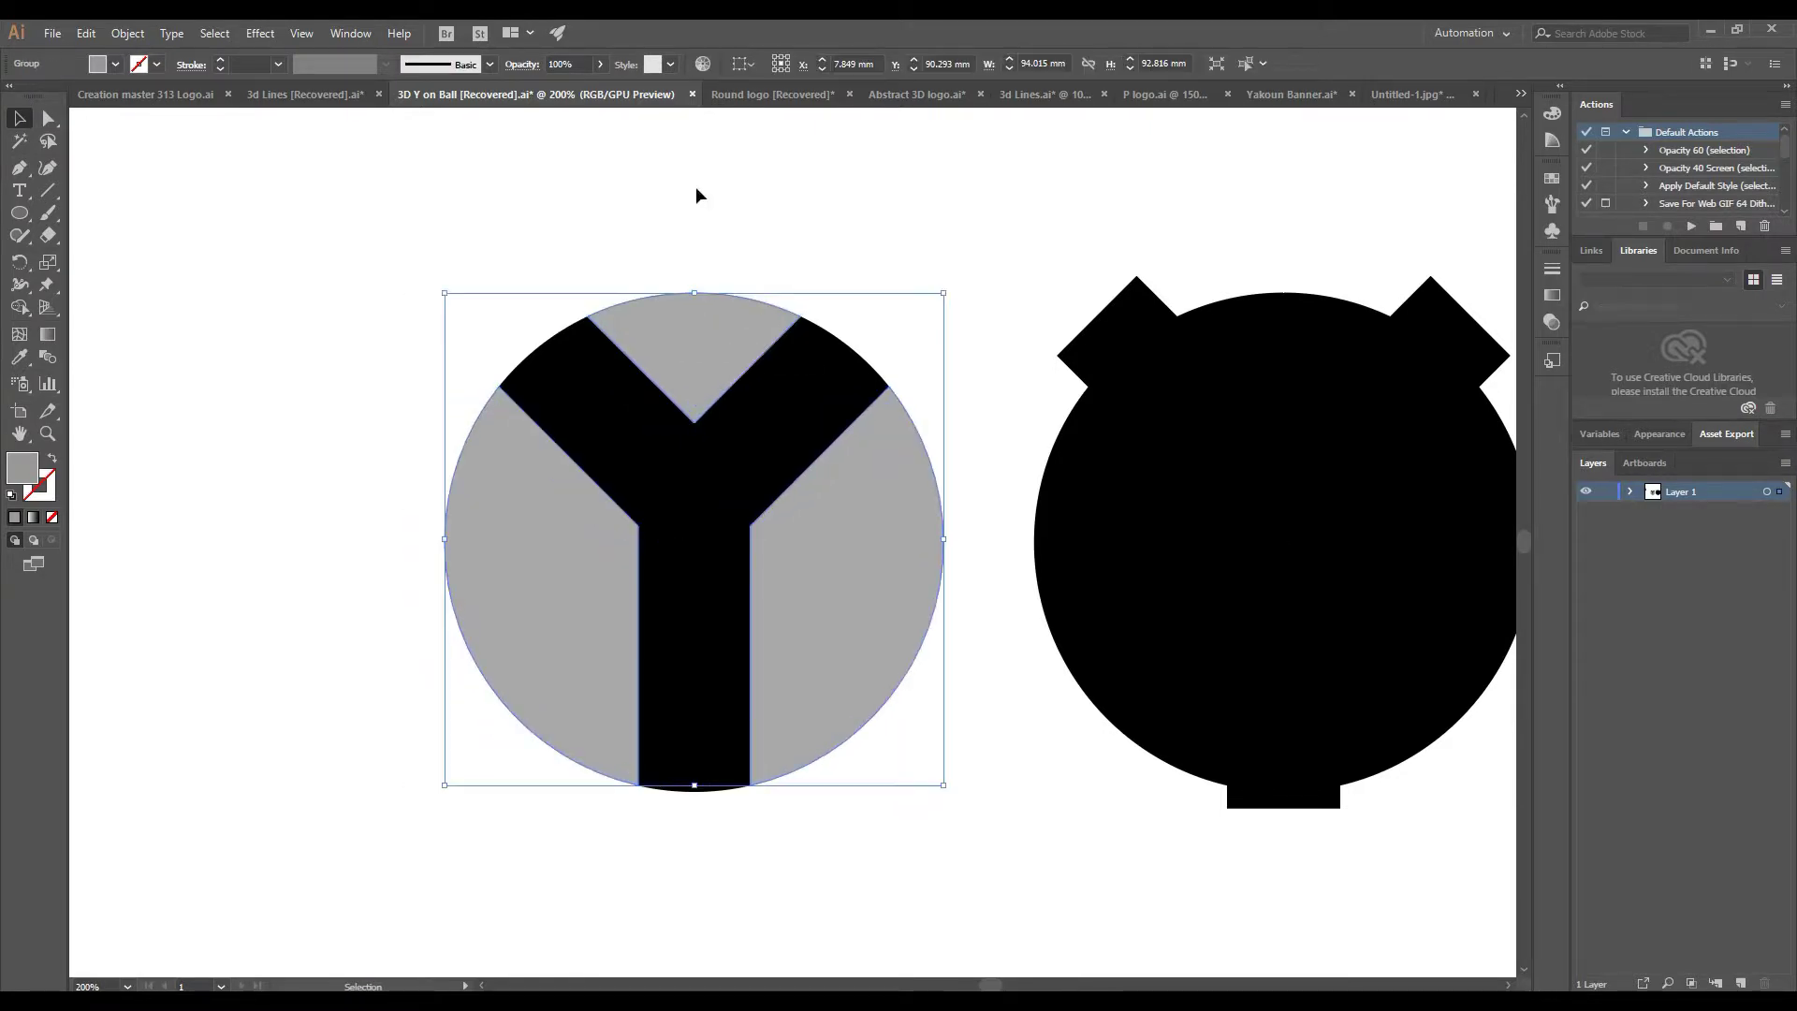
Move the black circle onto the Y, fill it light grey, and send it to back
click(684, 530)
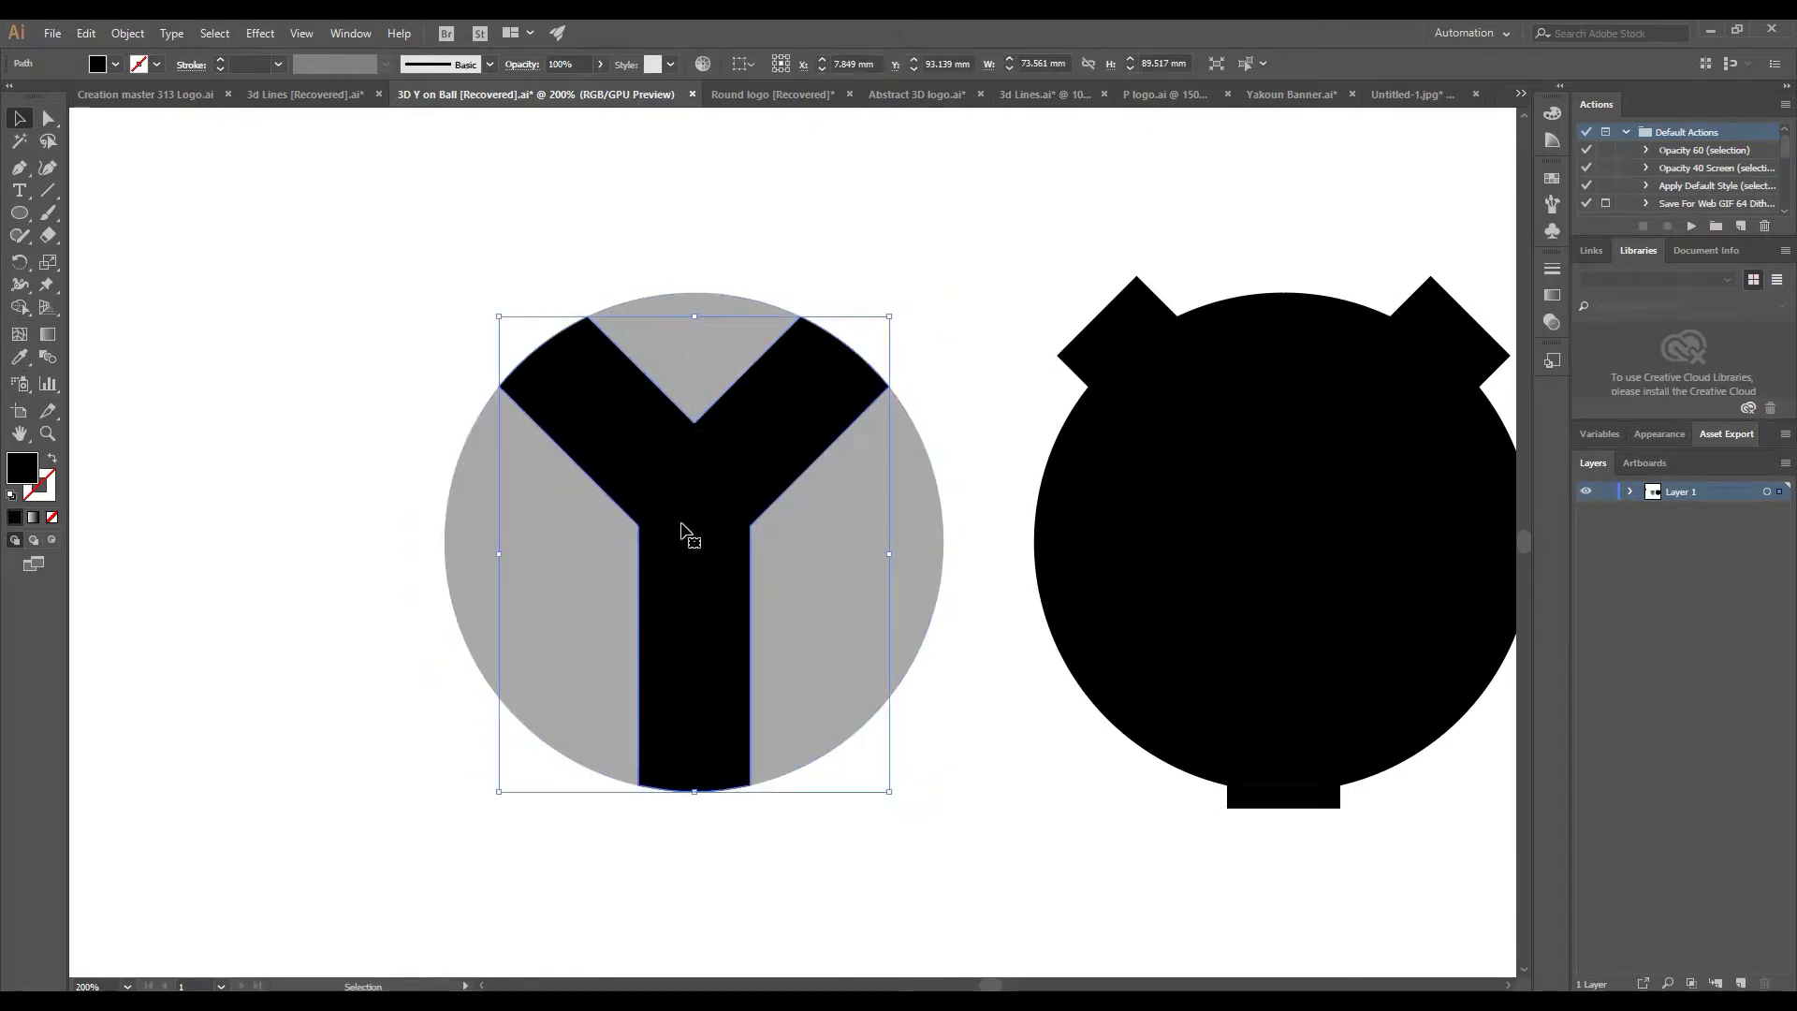
drag(1069, 595, 519, 596)
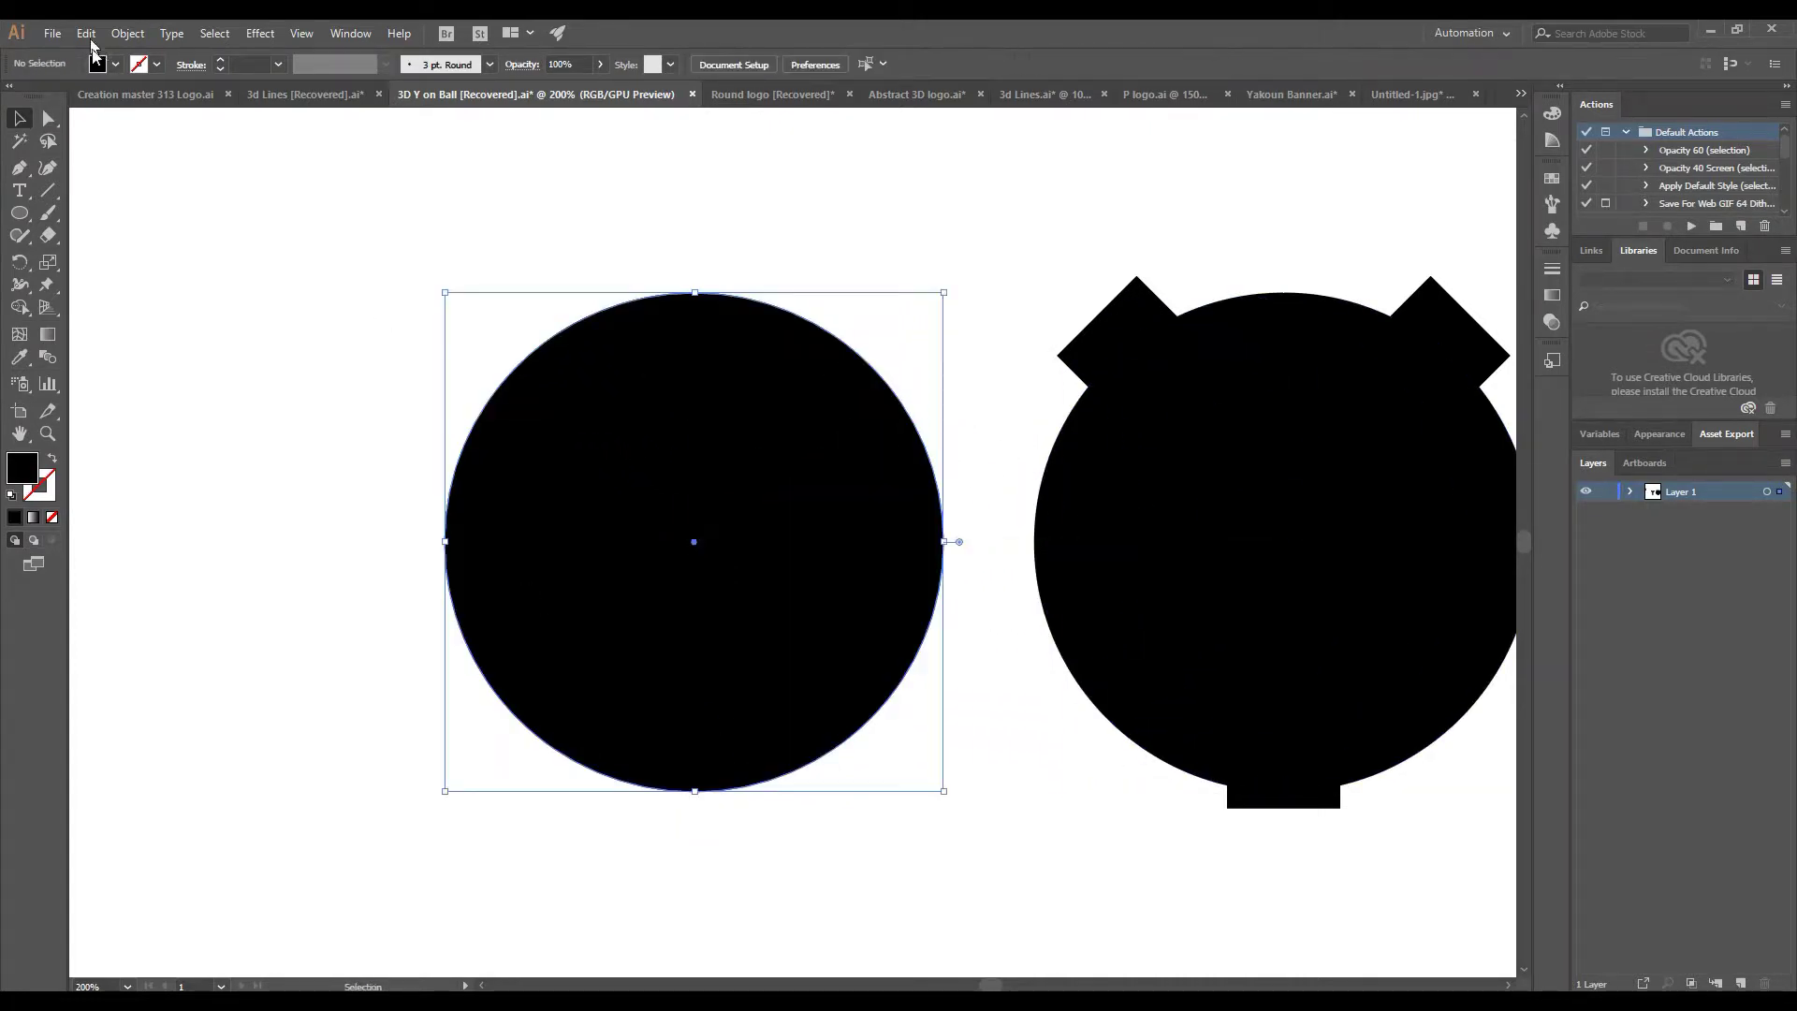
click(115, 64)
click(118, 166)
right_click(713, 568)
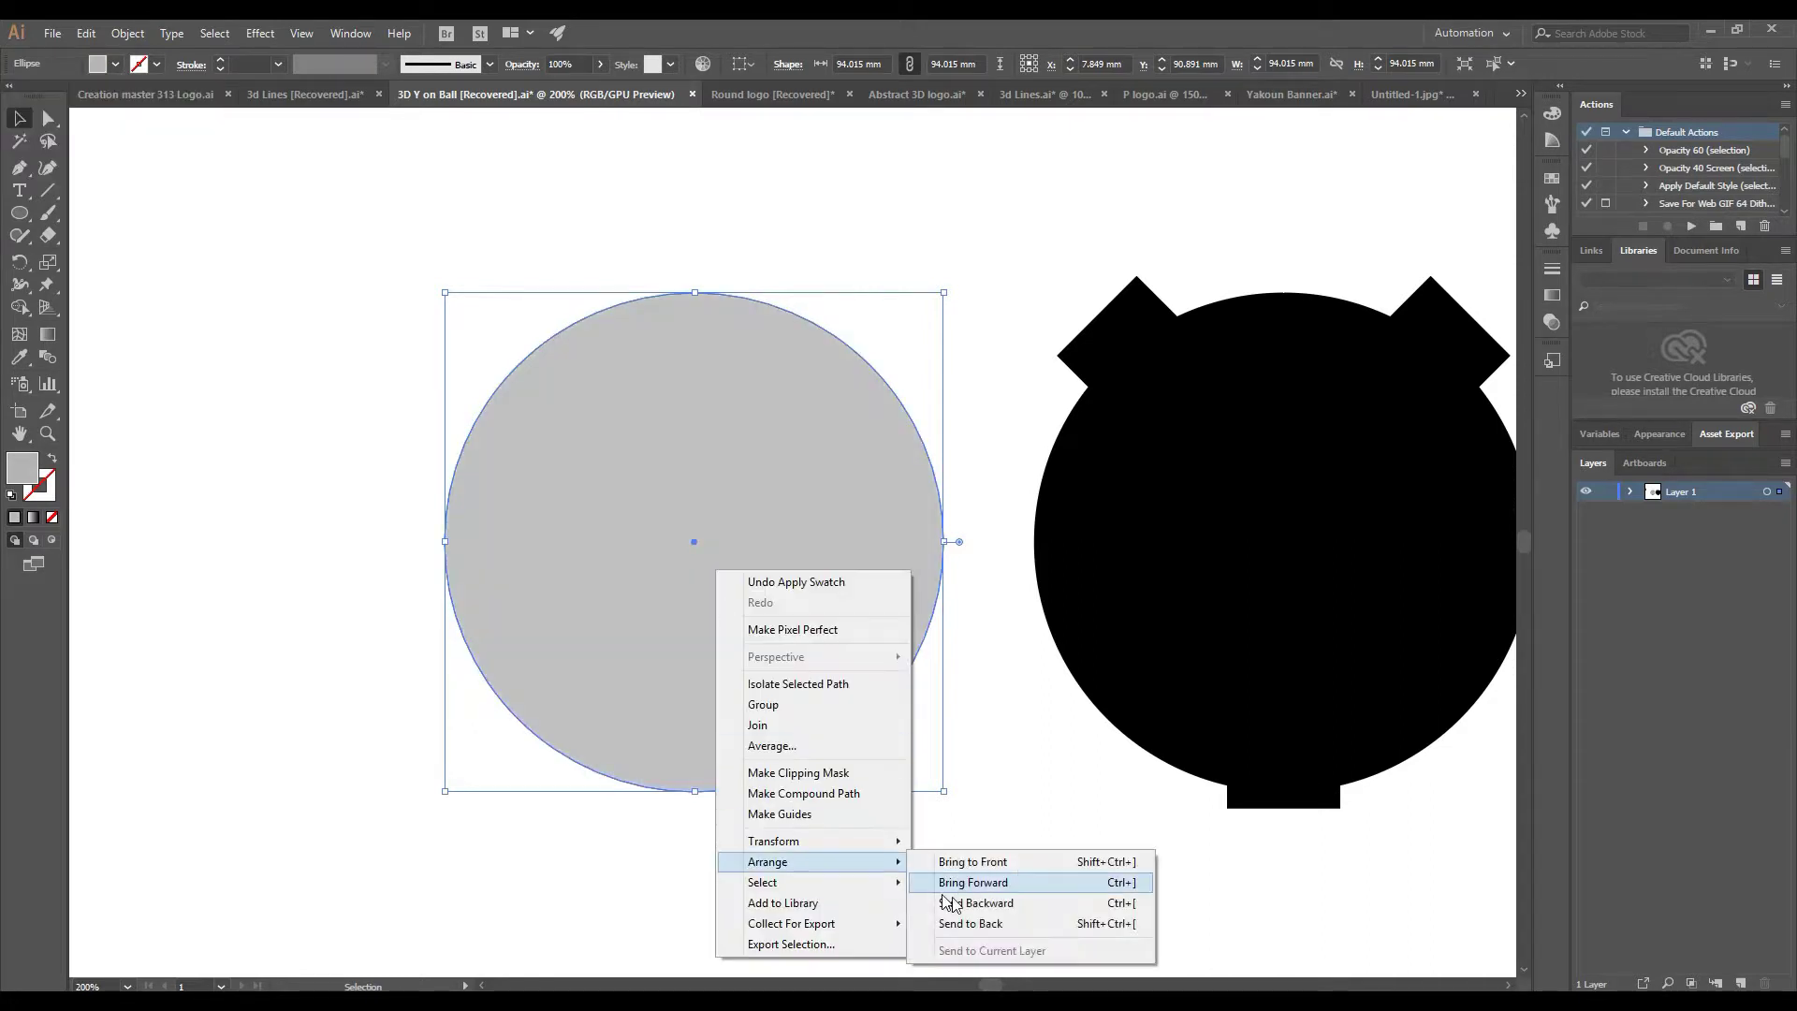
click(940, 942)
click(990, 766)
Enlarge the Y past the circle's edge and nudge it slightly up
shift+click(692, 547)
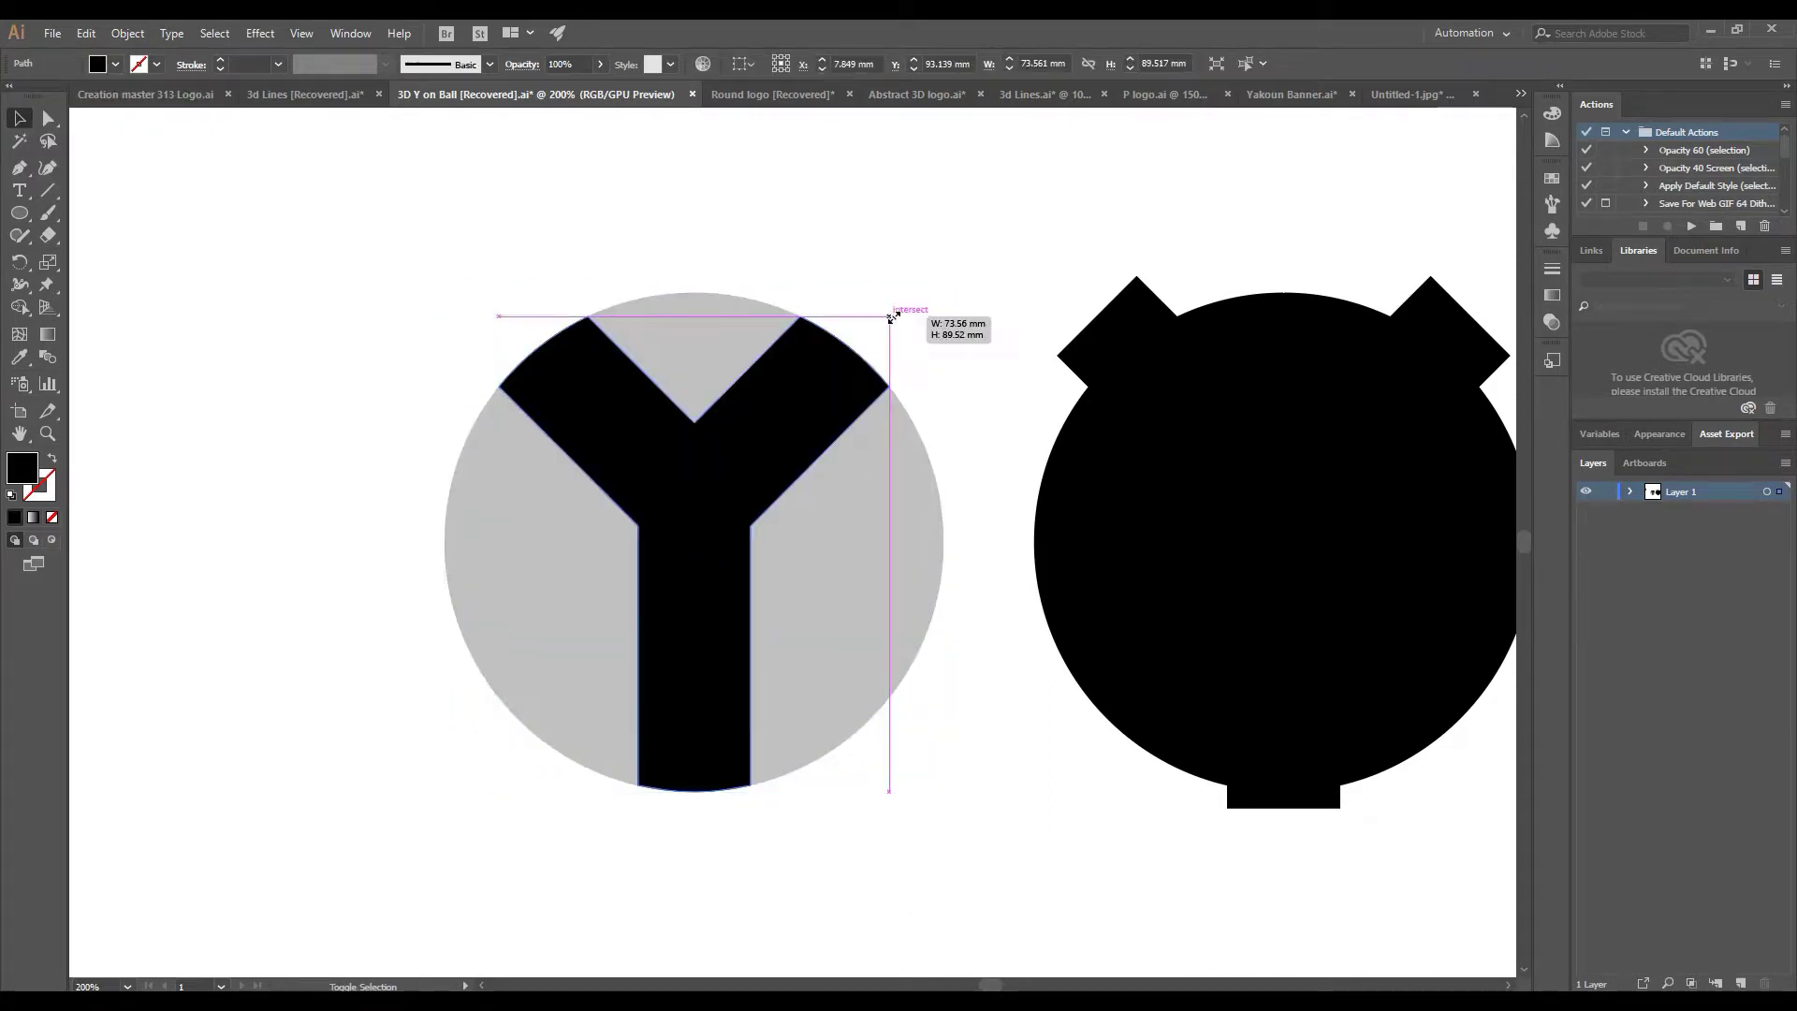
drag(892, 318, 941, 288)
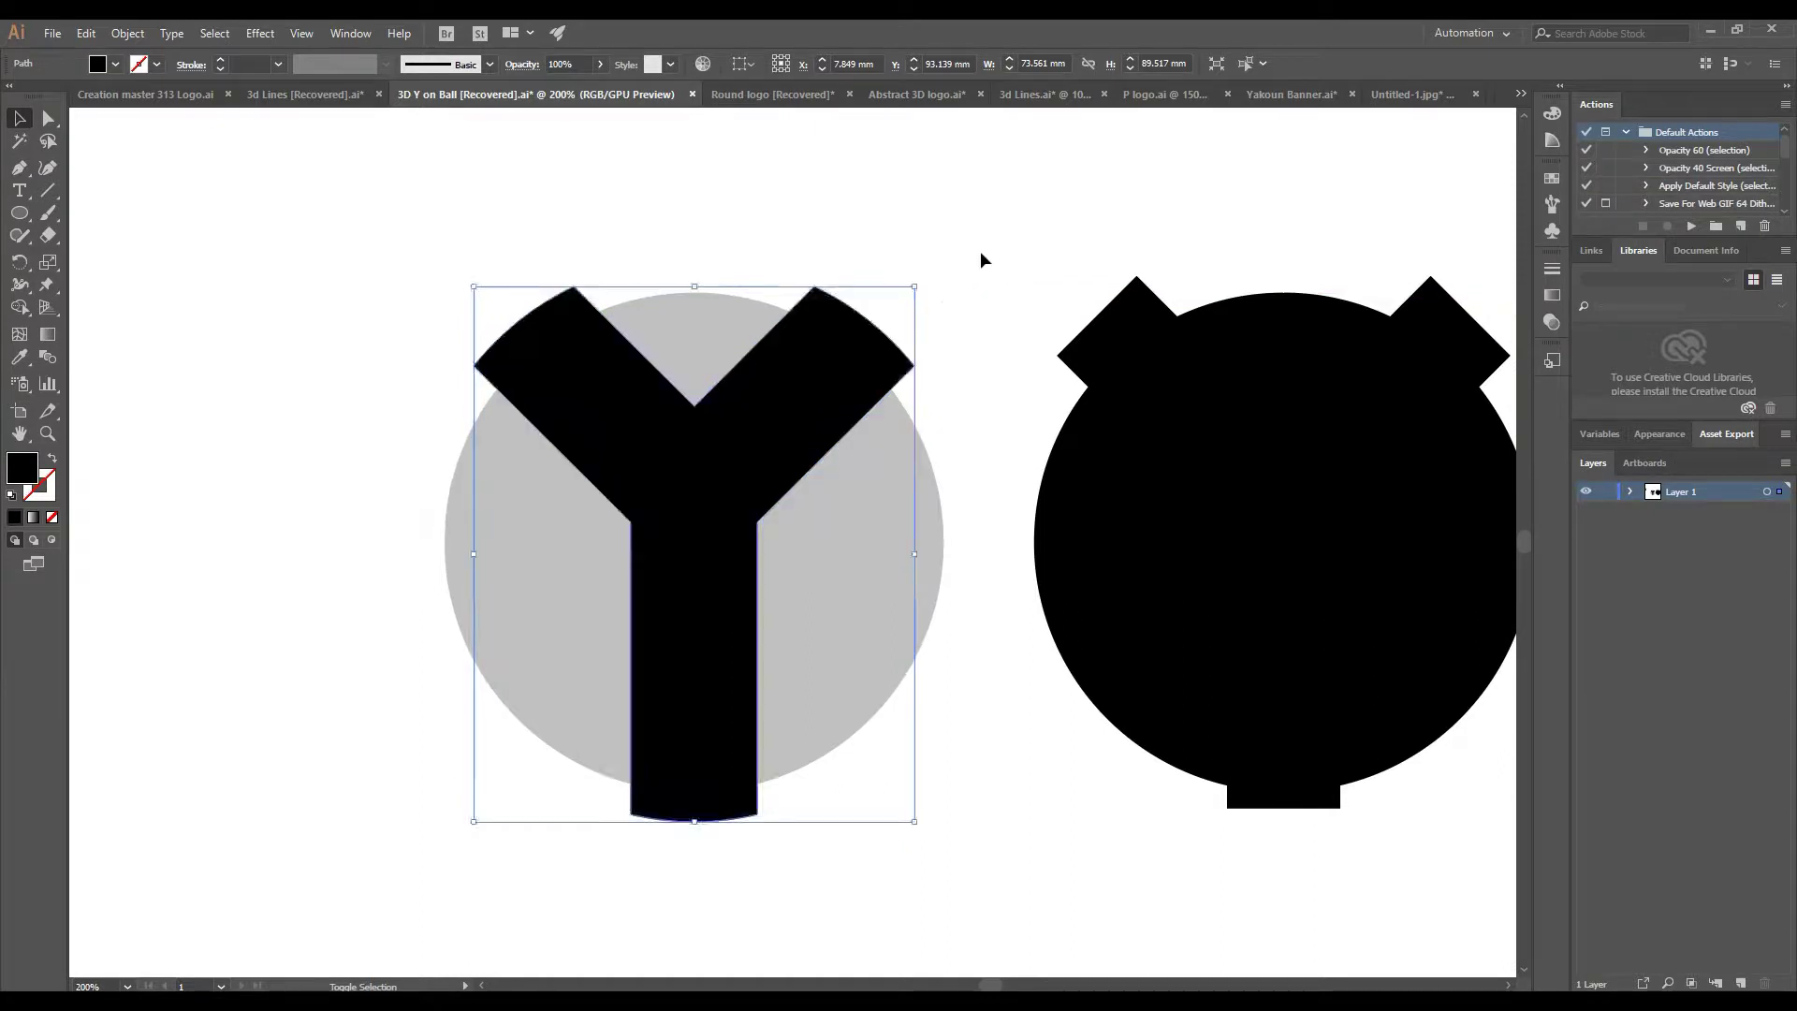
click(980, 251)
click(818, 323)
key(Up)
click(674, 272)
Pen-draw a closed triangle beneath the left arm tip of the Y
key(p)
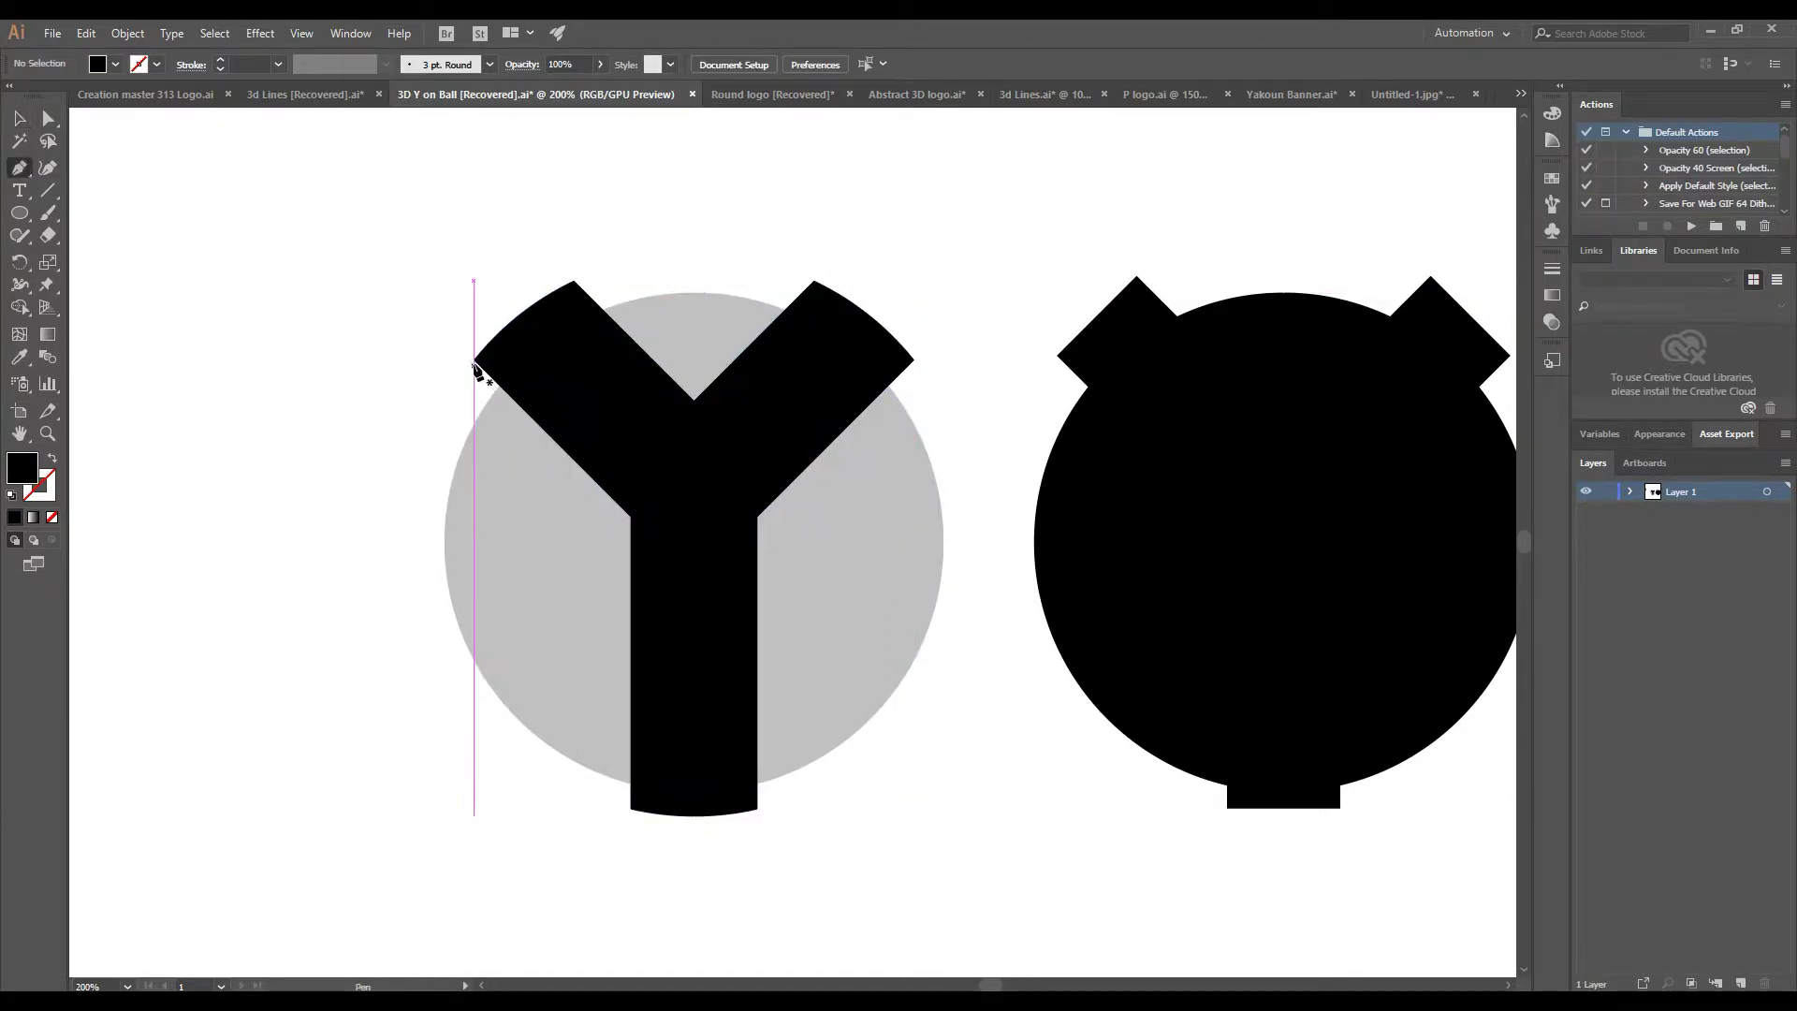
scroll(654, 365, up, 1)
scroll(483, 362, up, 4)
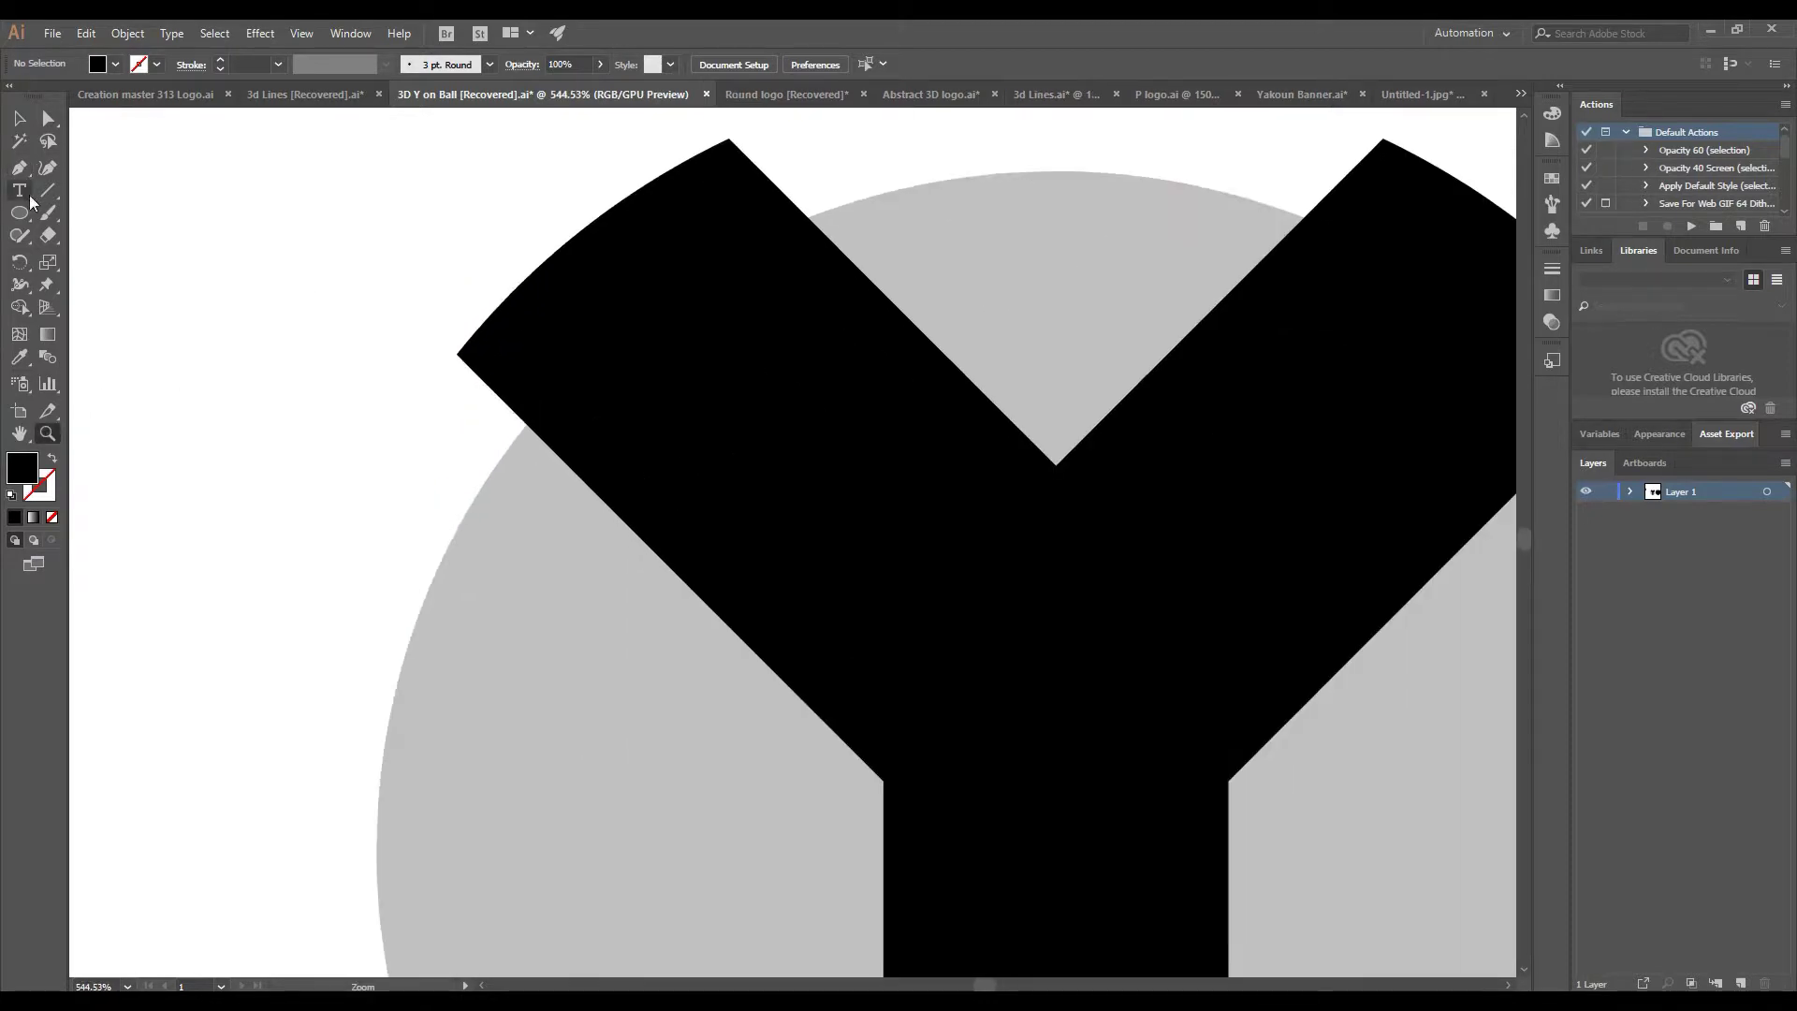
click(457, 355)
click(521, 566)
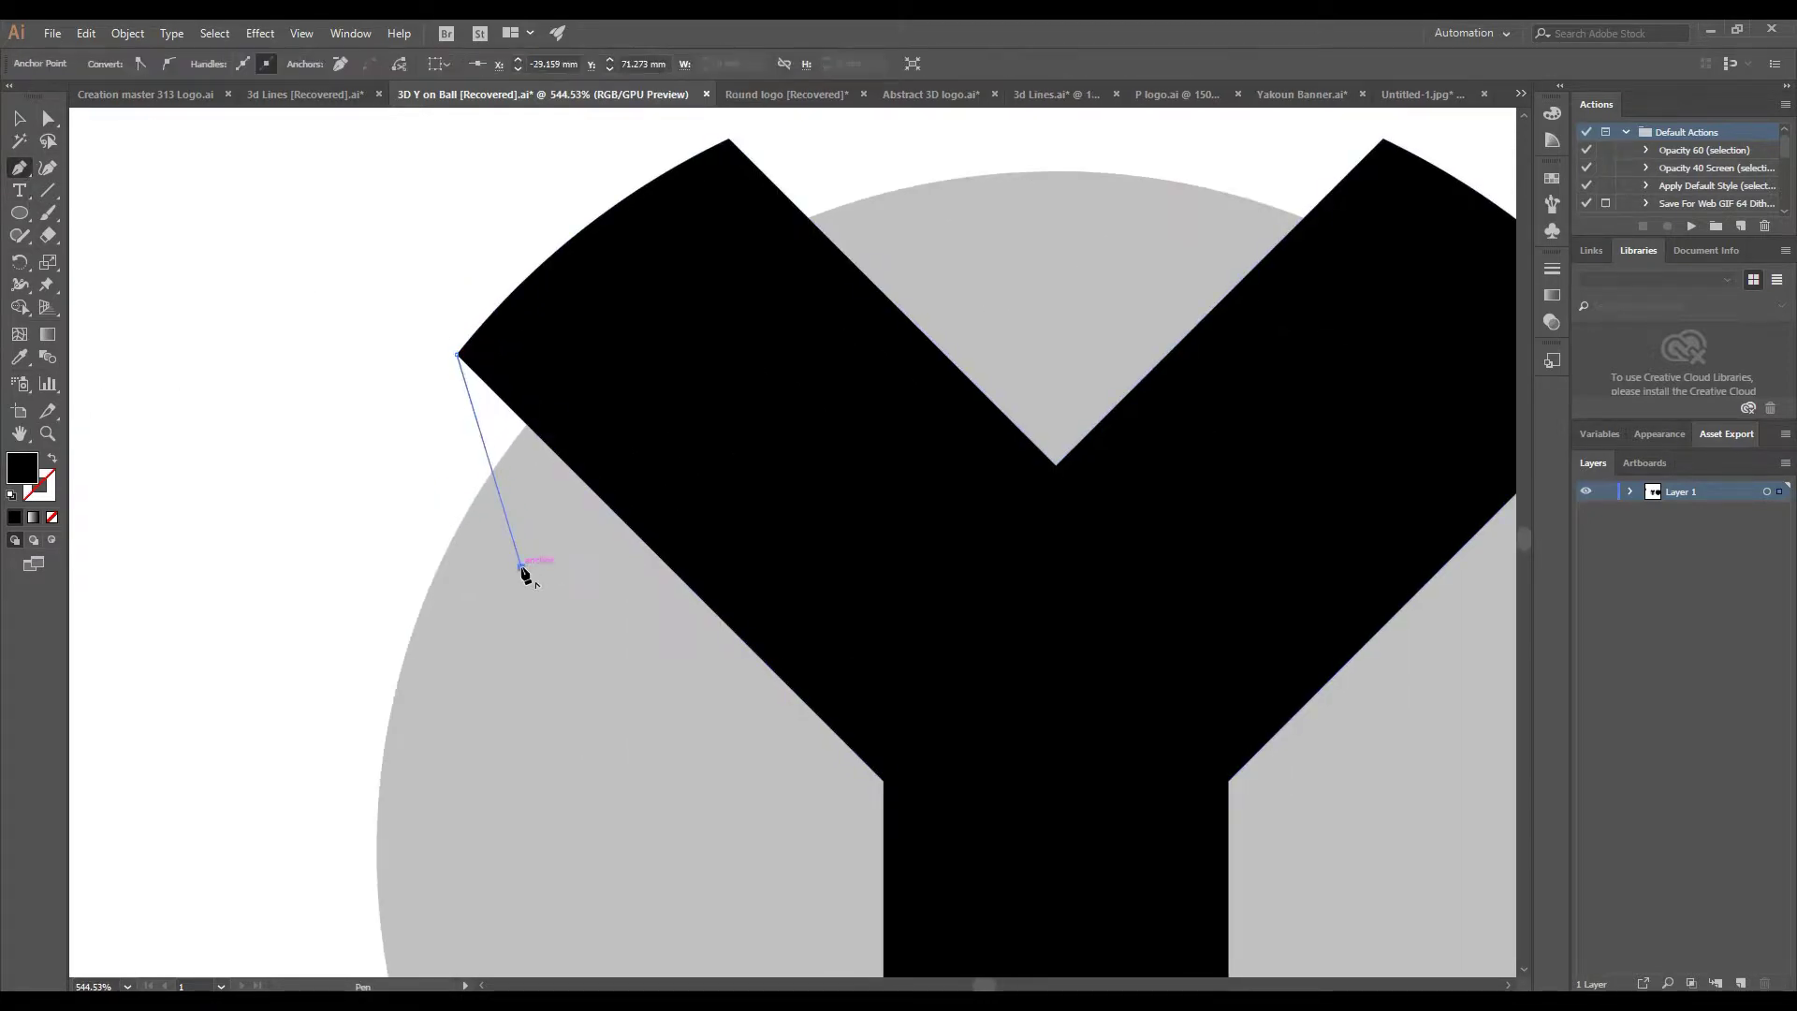
click(529, 425)
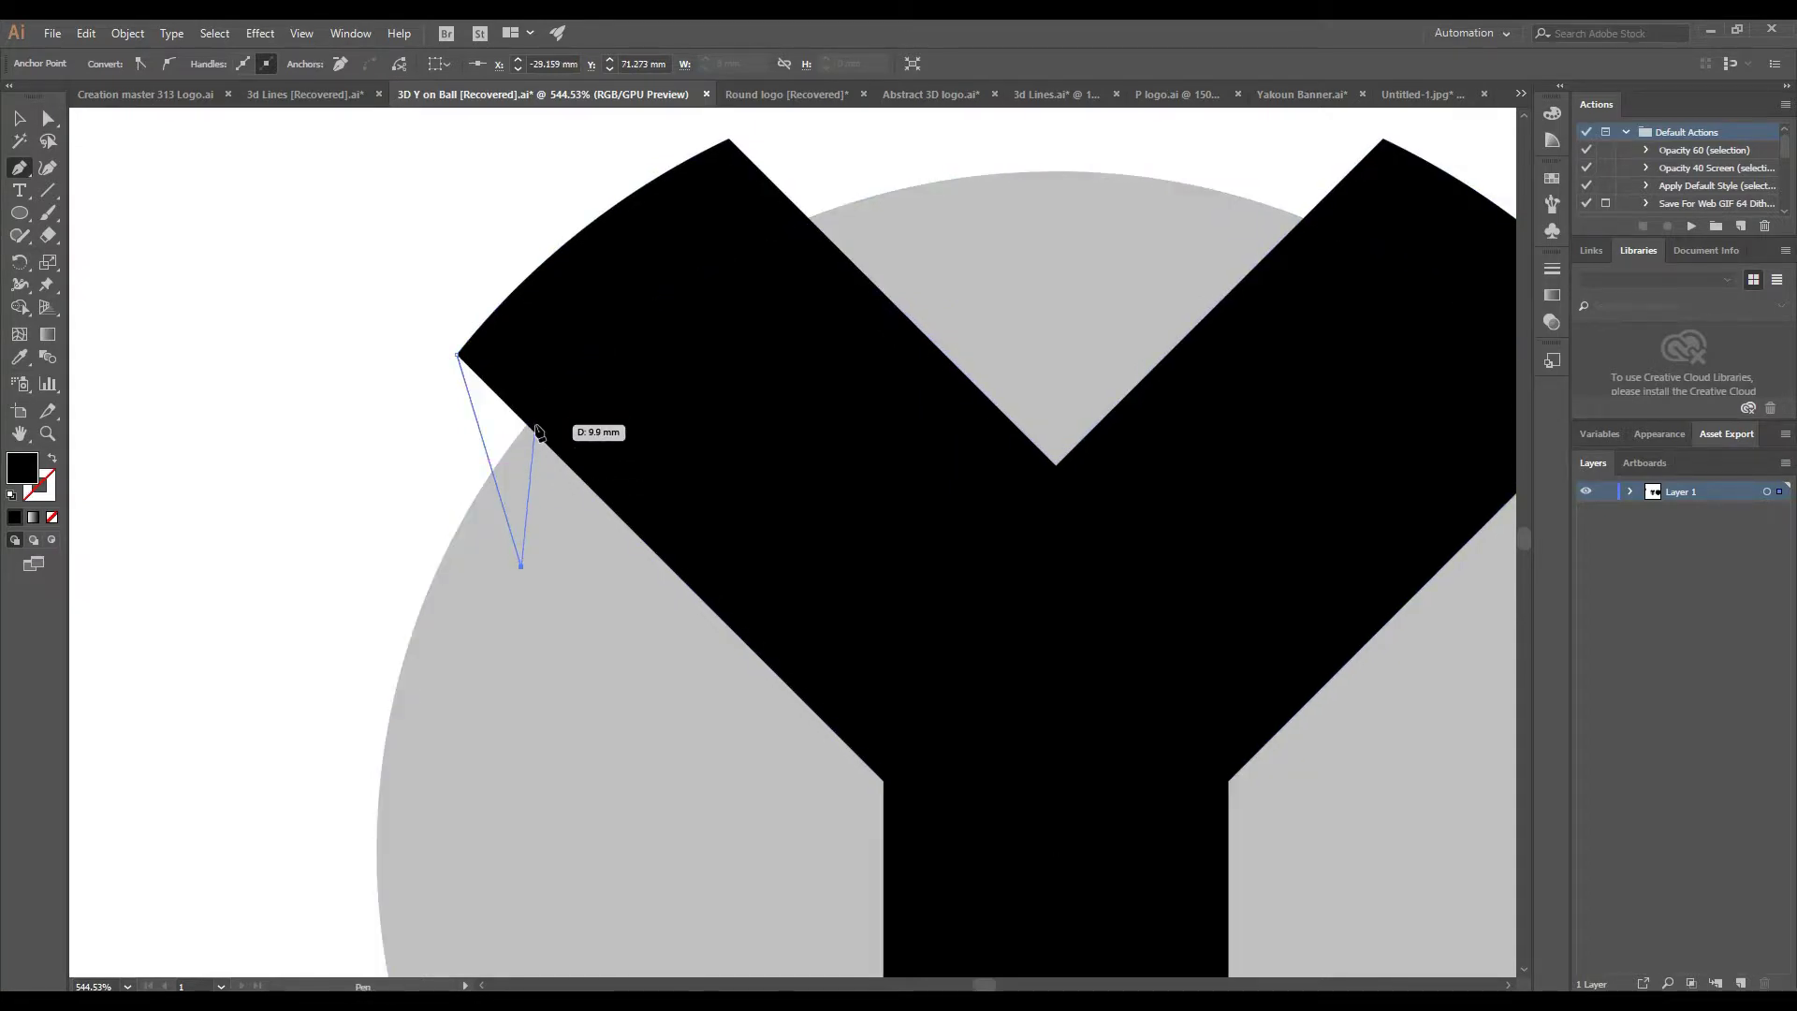
click(467, 358)
Fill the left side triangle grey, undoing an accidental Shape Builder merge
key(v)
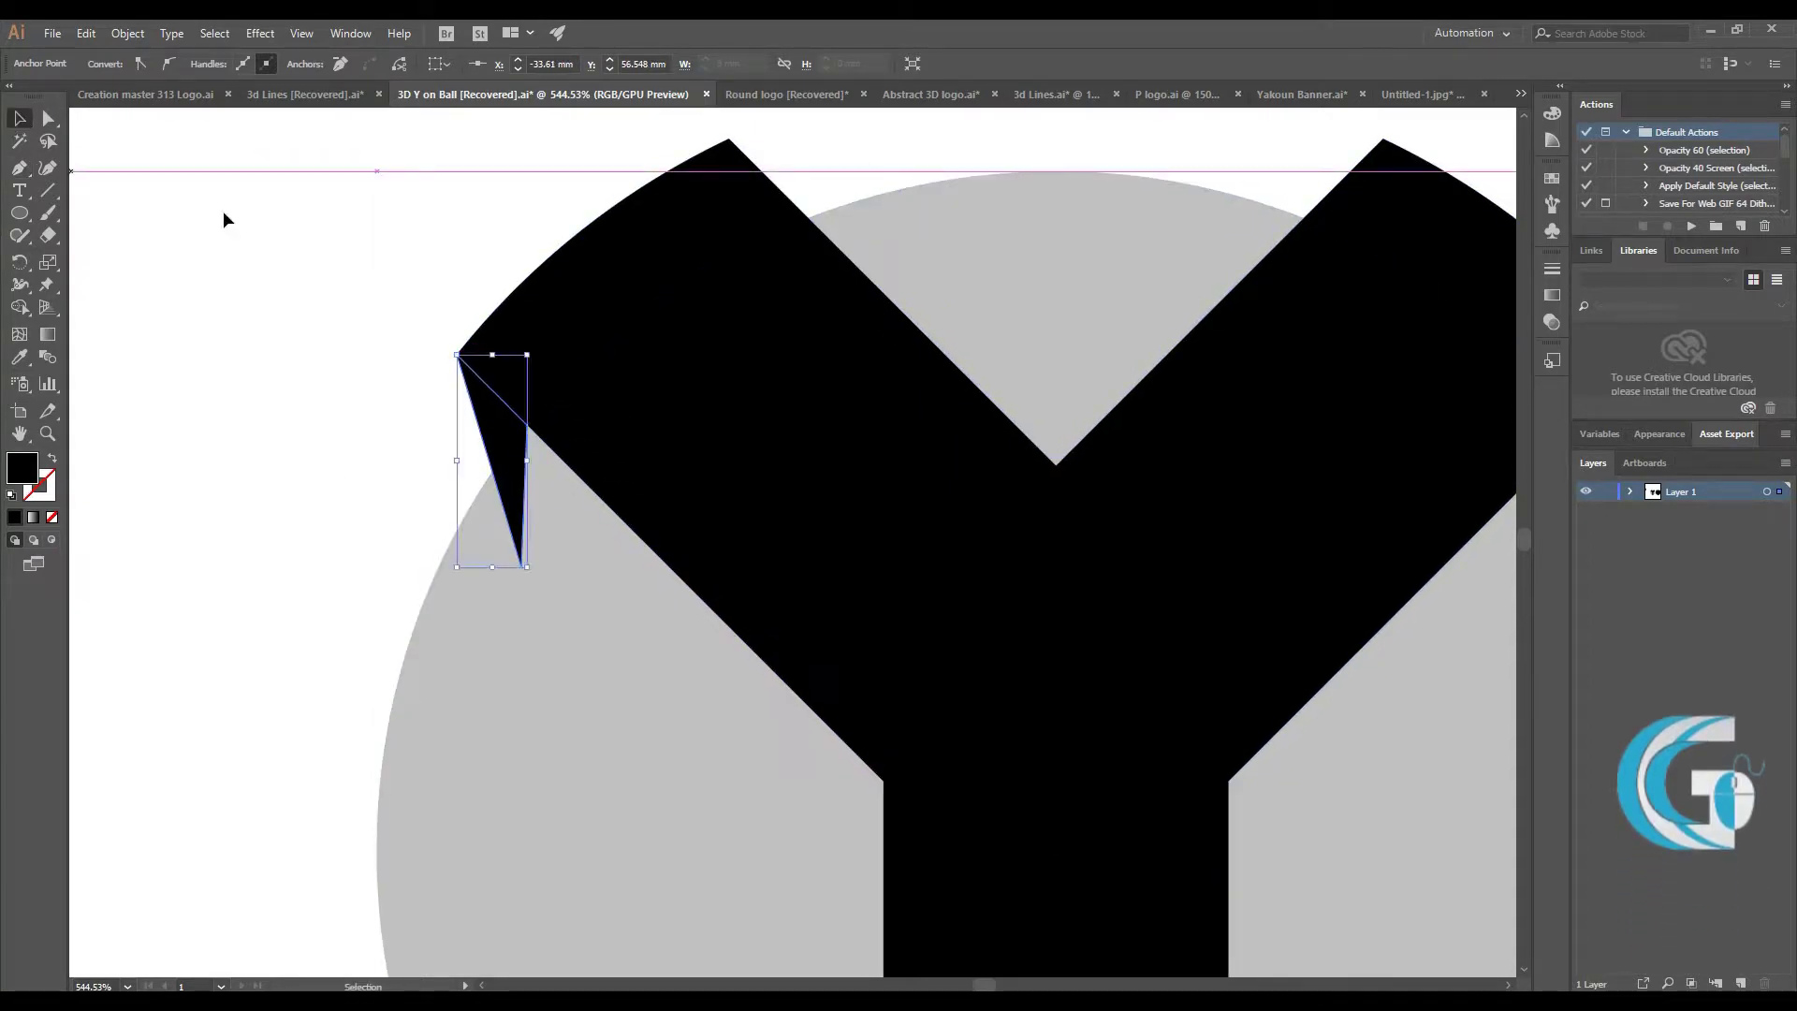
click(221, 213)
click(512, 493)
key(ctrl+a)
key(shift+m)
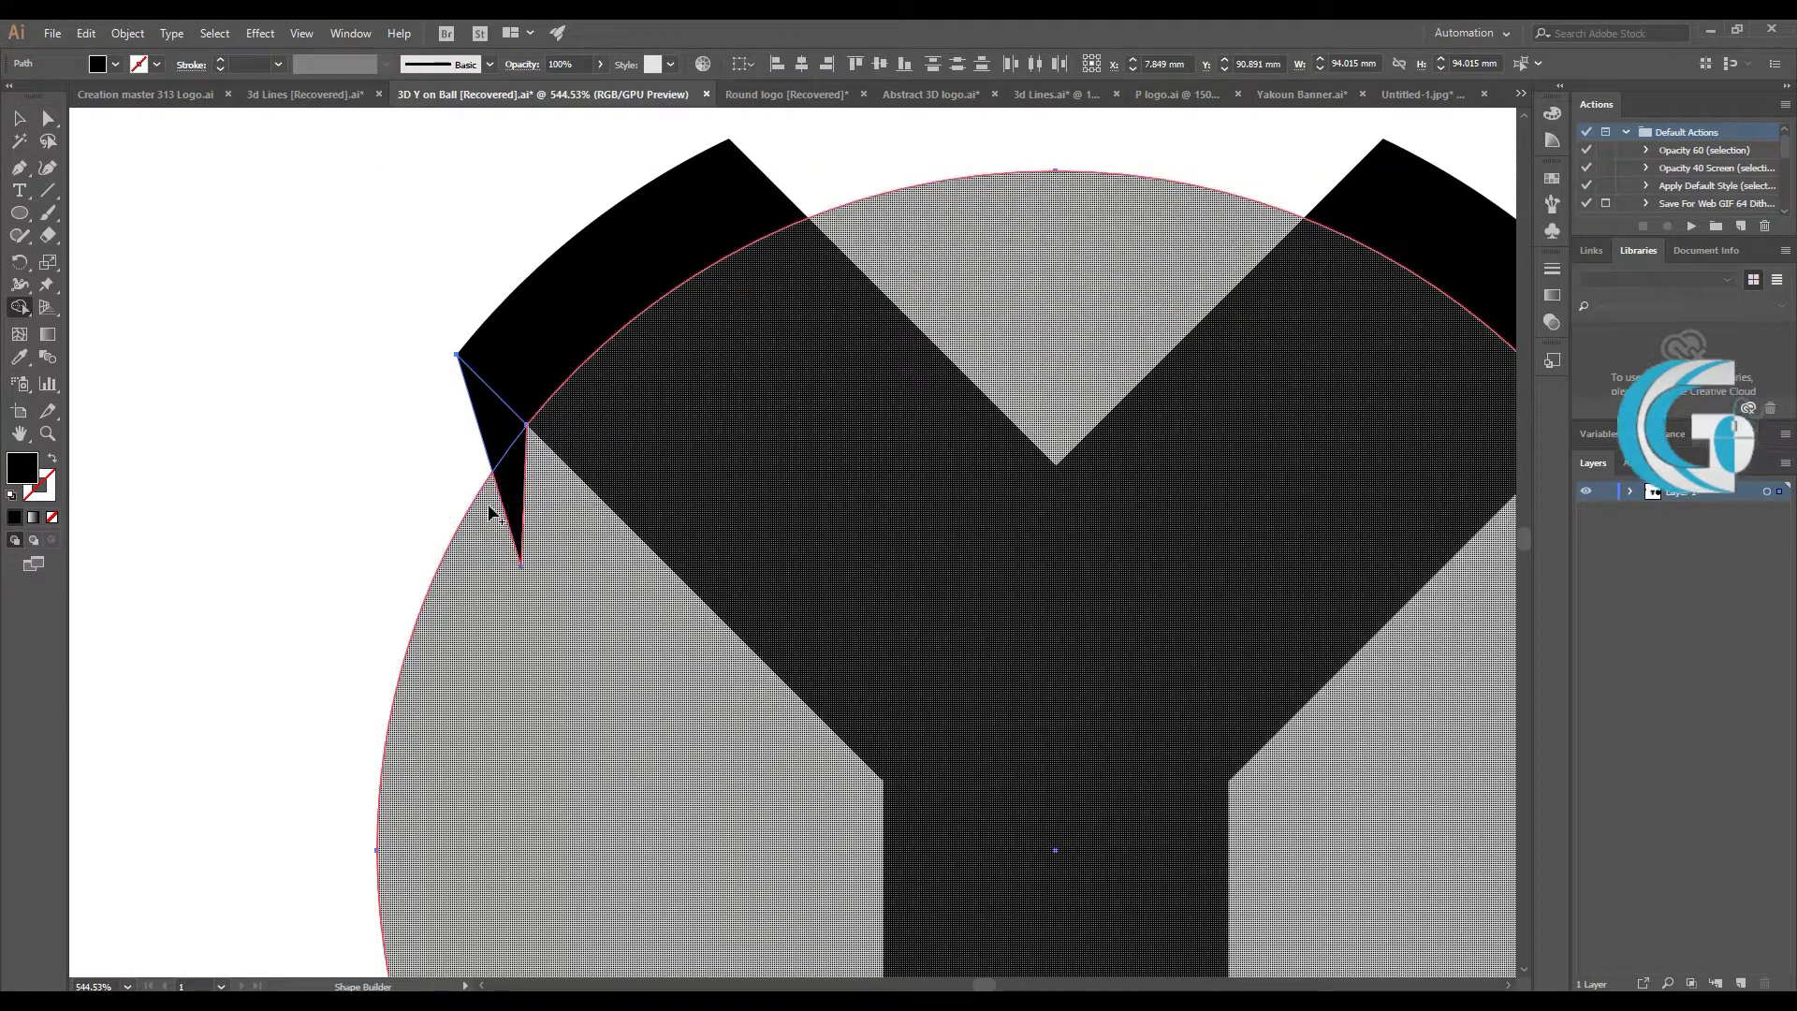
drag(491, 505, 489, 590)
key(ctrl+z)
key(ctrl+z)
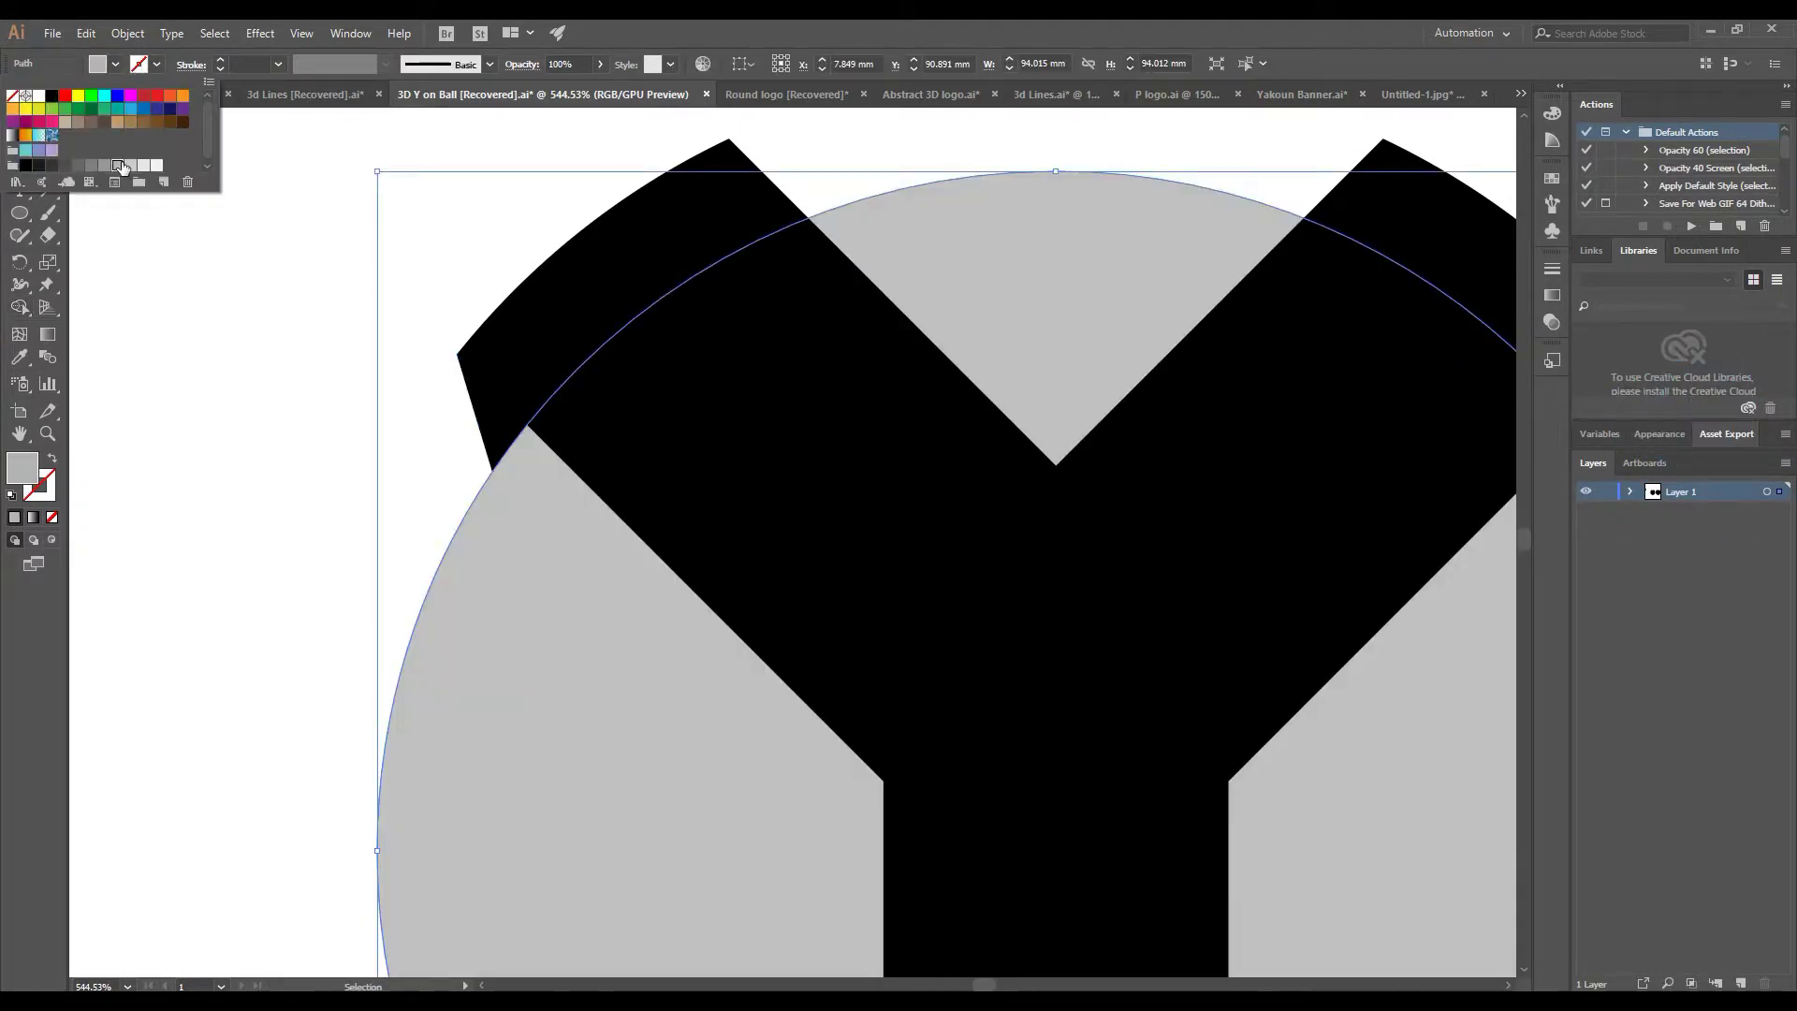
click(485, 413)
click(116, 64)
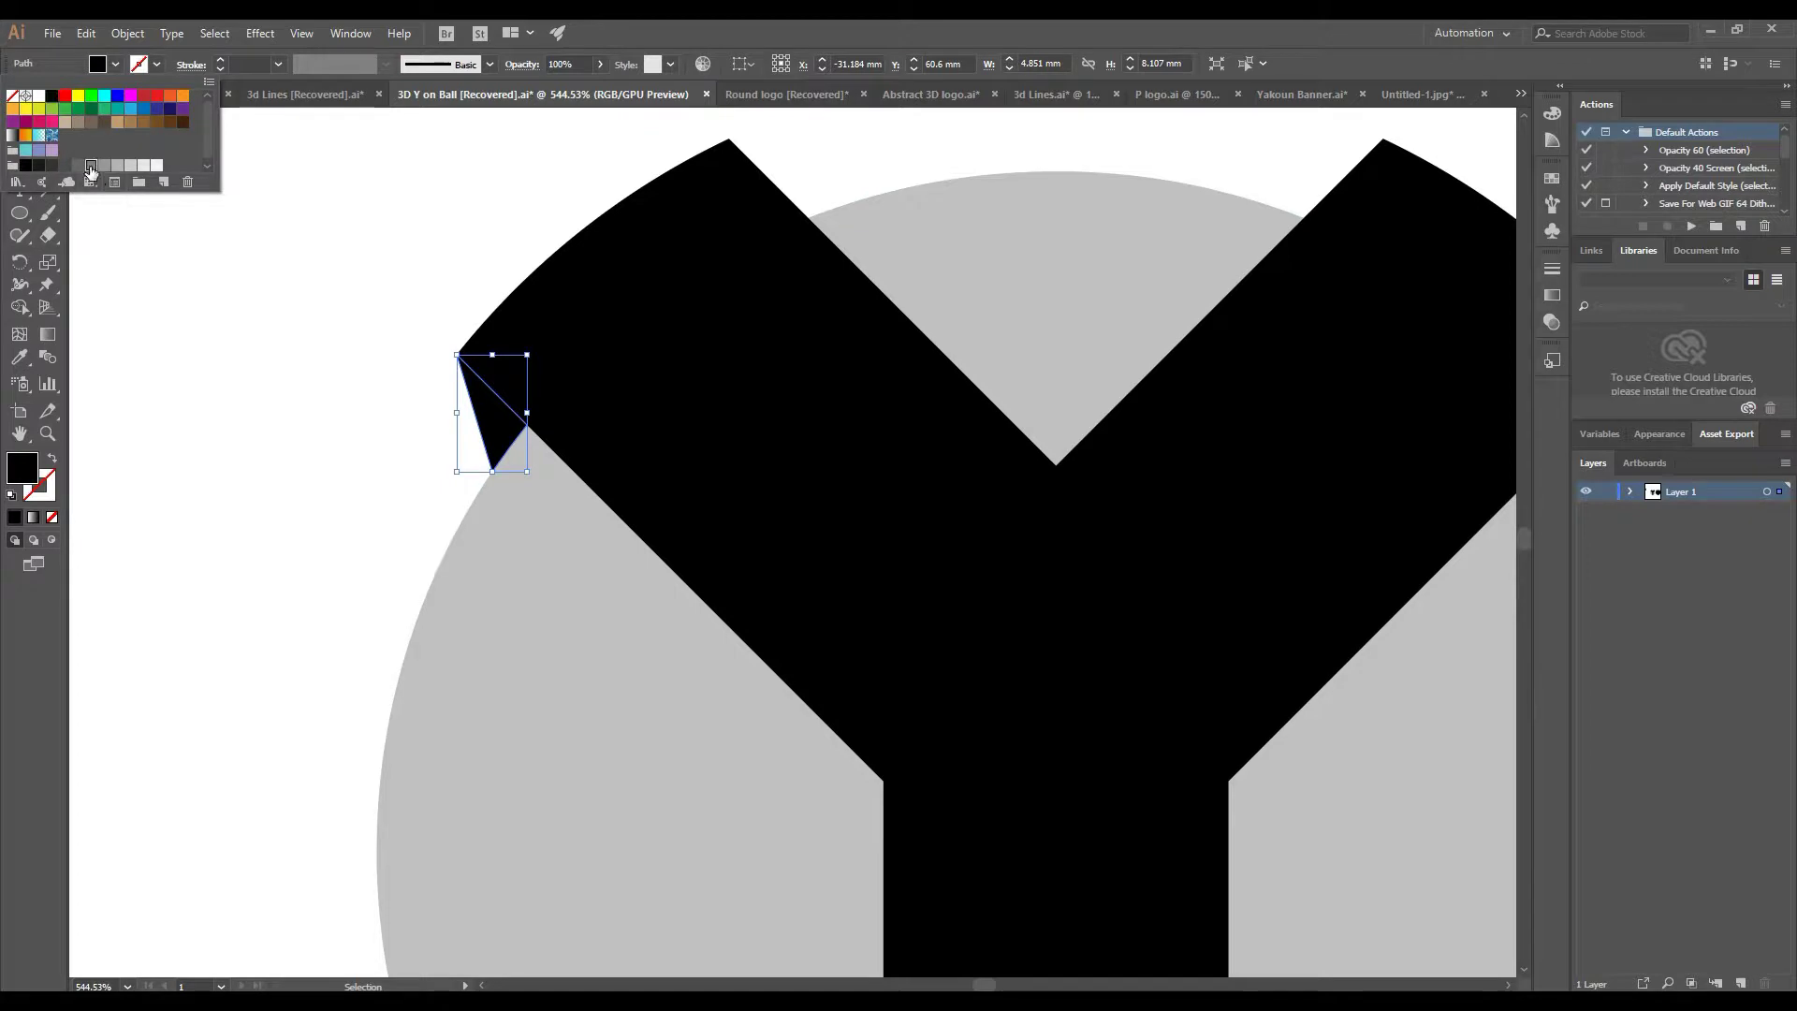
click(303, 554)
Rotate a copy of the triangle and place it under the right arm tip
drag(1046, 608, 821, 608)
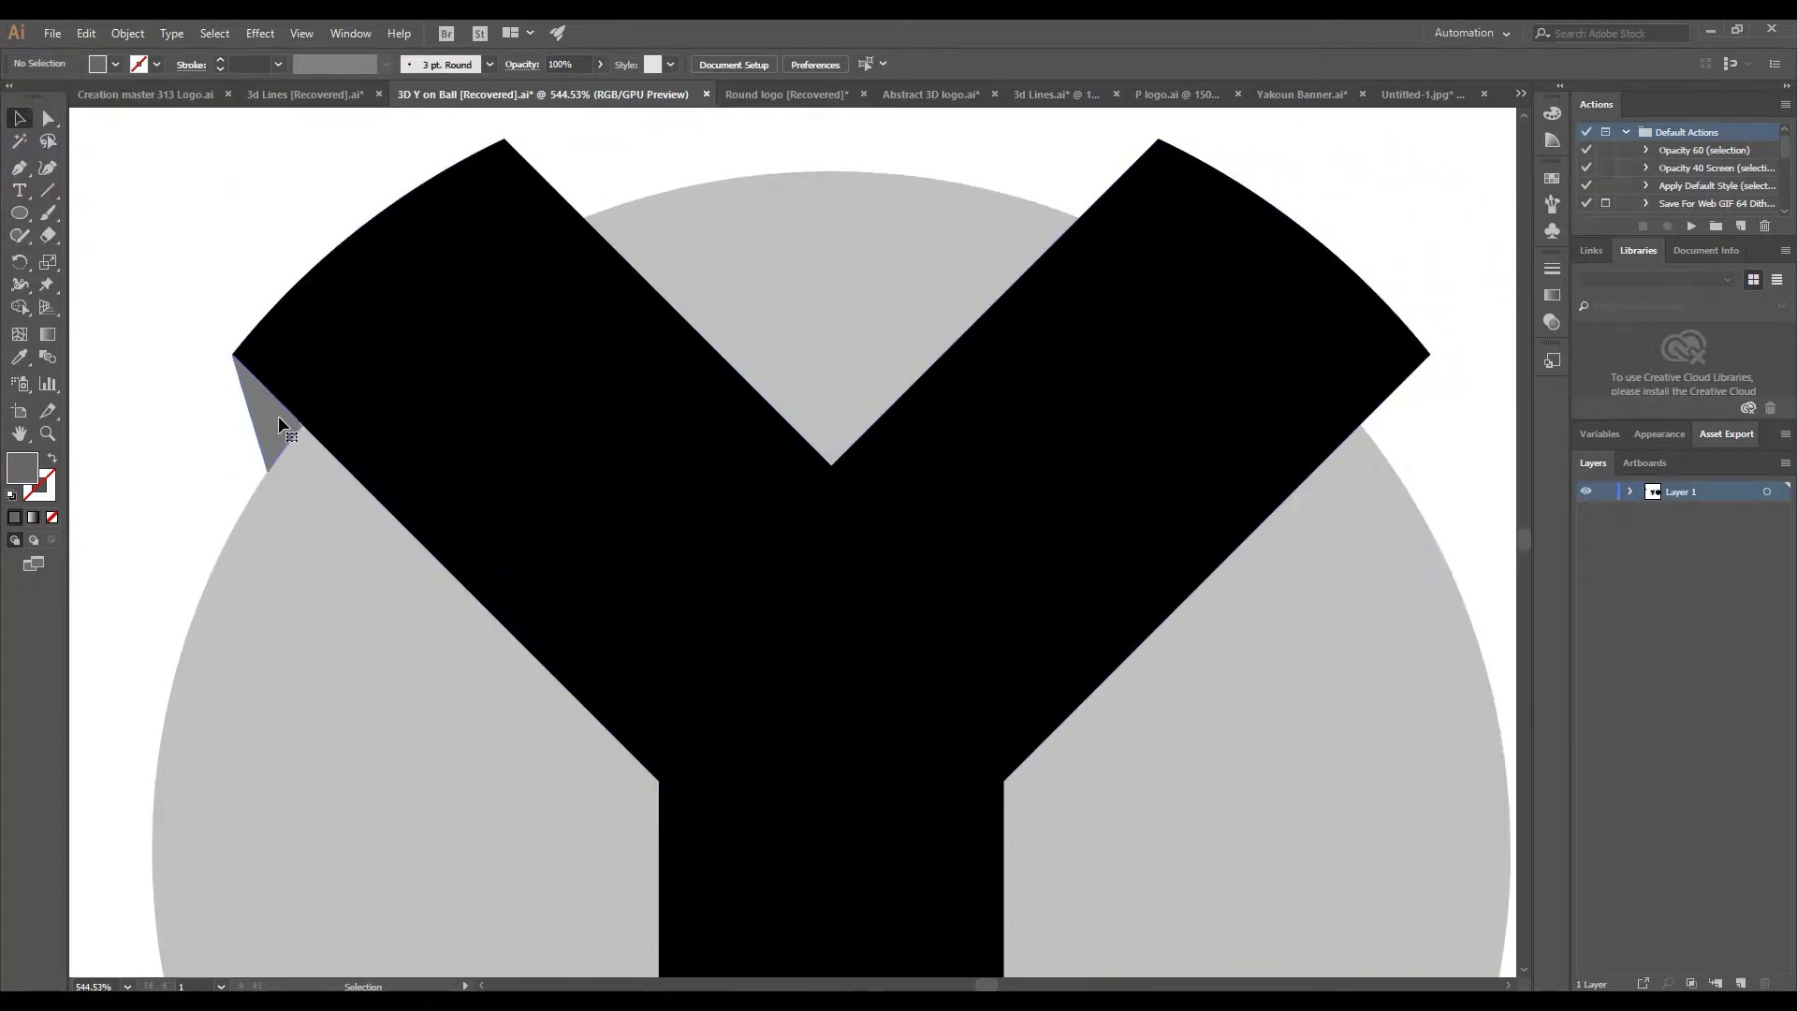
right_click(278, 421)
click(553, 754)
key(Return)
drag(280, 412, 1379, 412)
click(1438, 250)
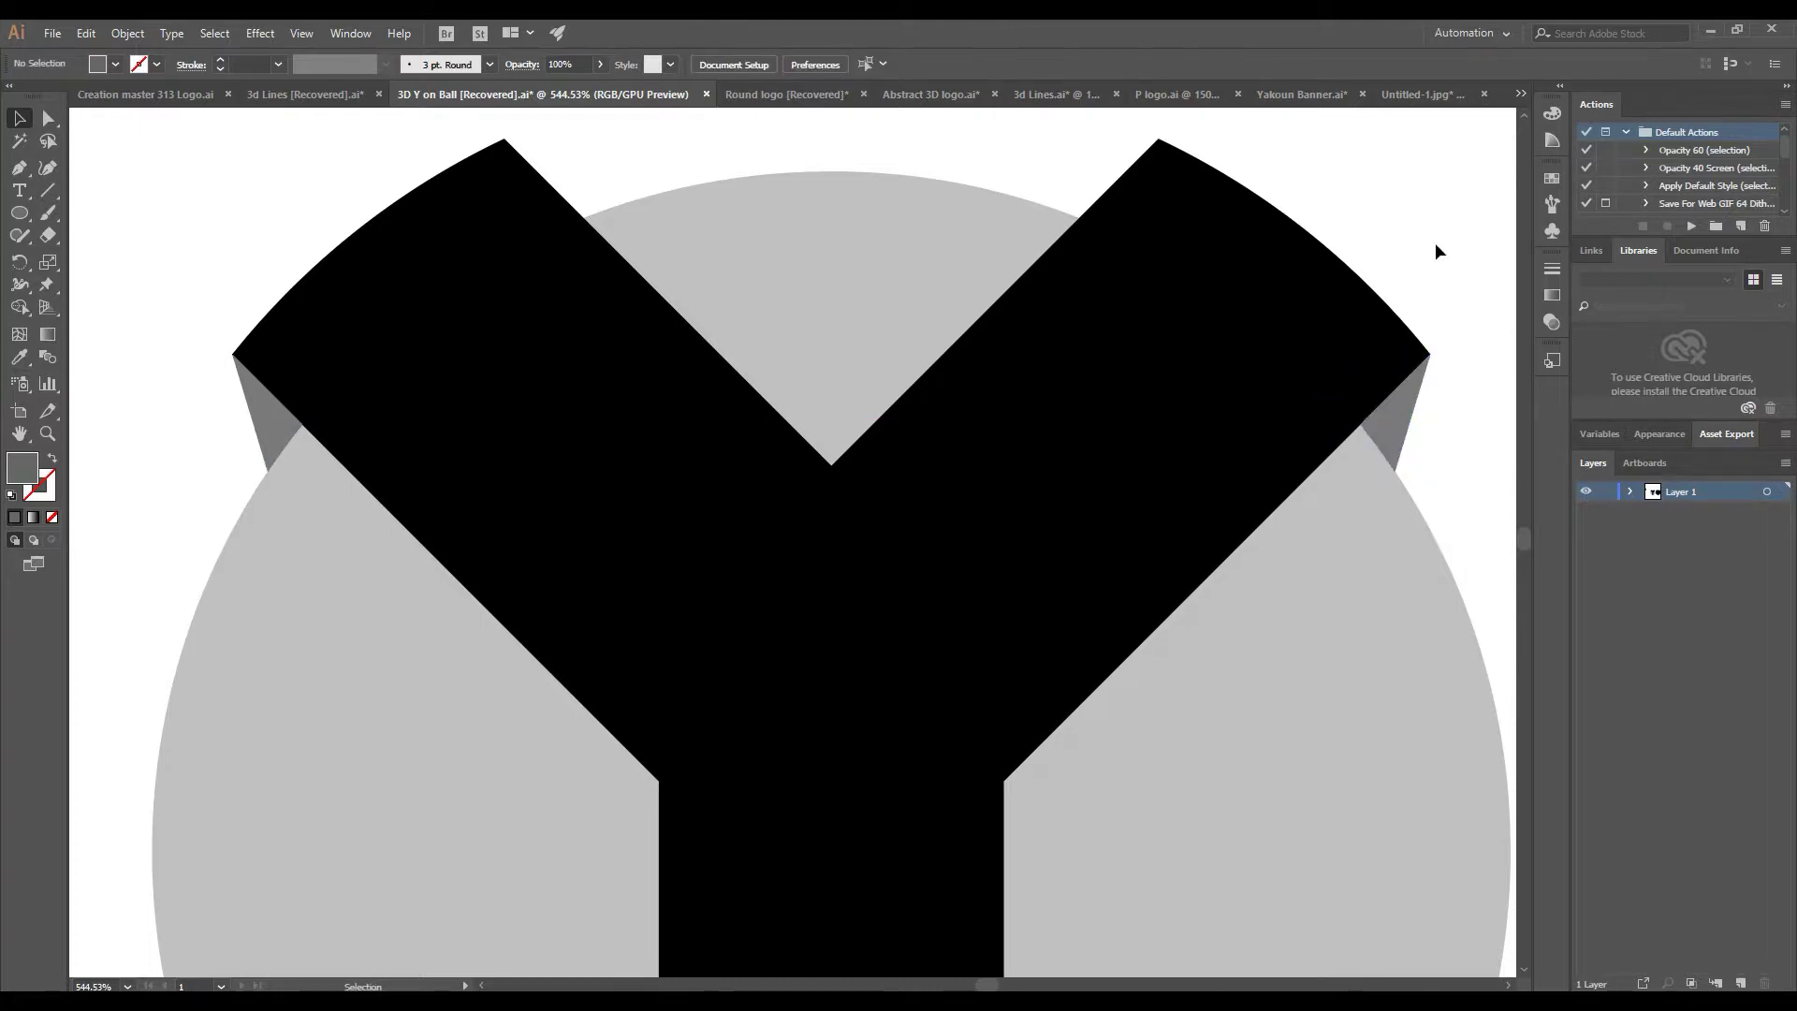
scroll(1588, 694, down, 2)
Drag the Y's inner-corner live widget to turn the notch between its arms into a wide curve
scroll(1372, 642, down, 3)
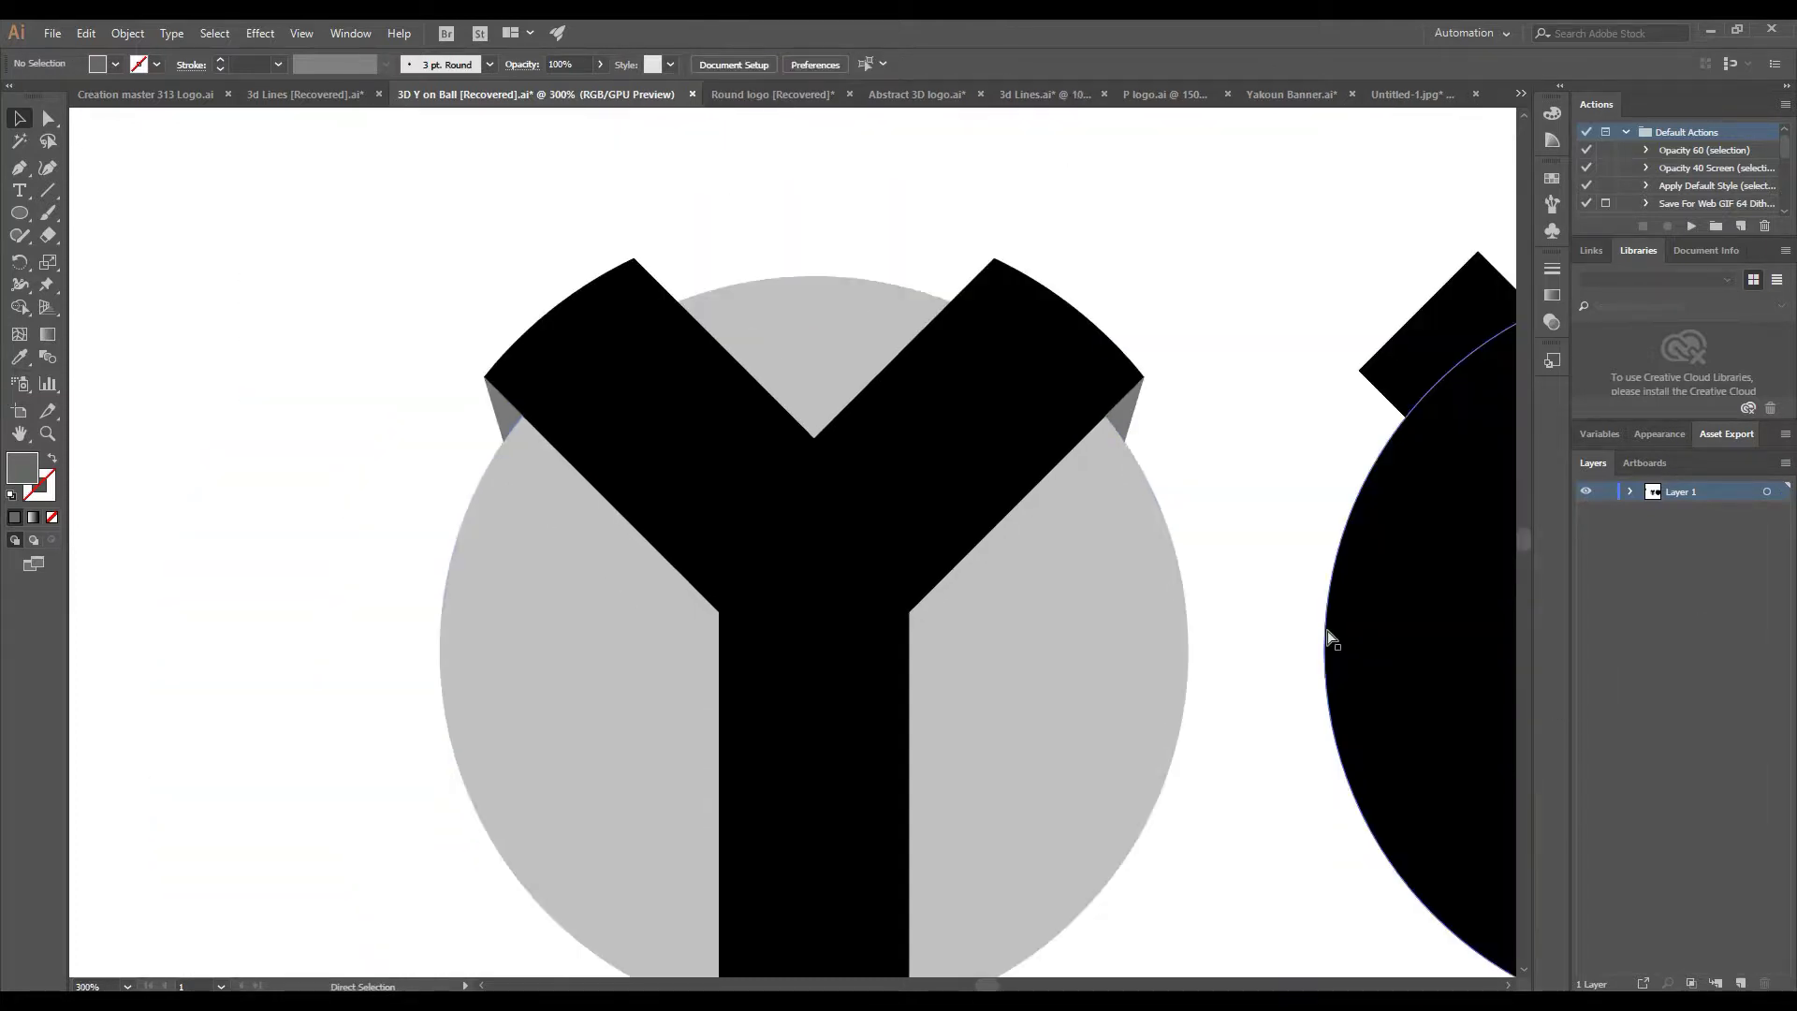
scroll(1323, 633, down, 2)
drag(1120, 453, 1075, 450)
drag(920, 565, 920, 565)
click(765, 430)
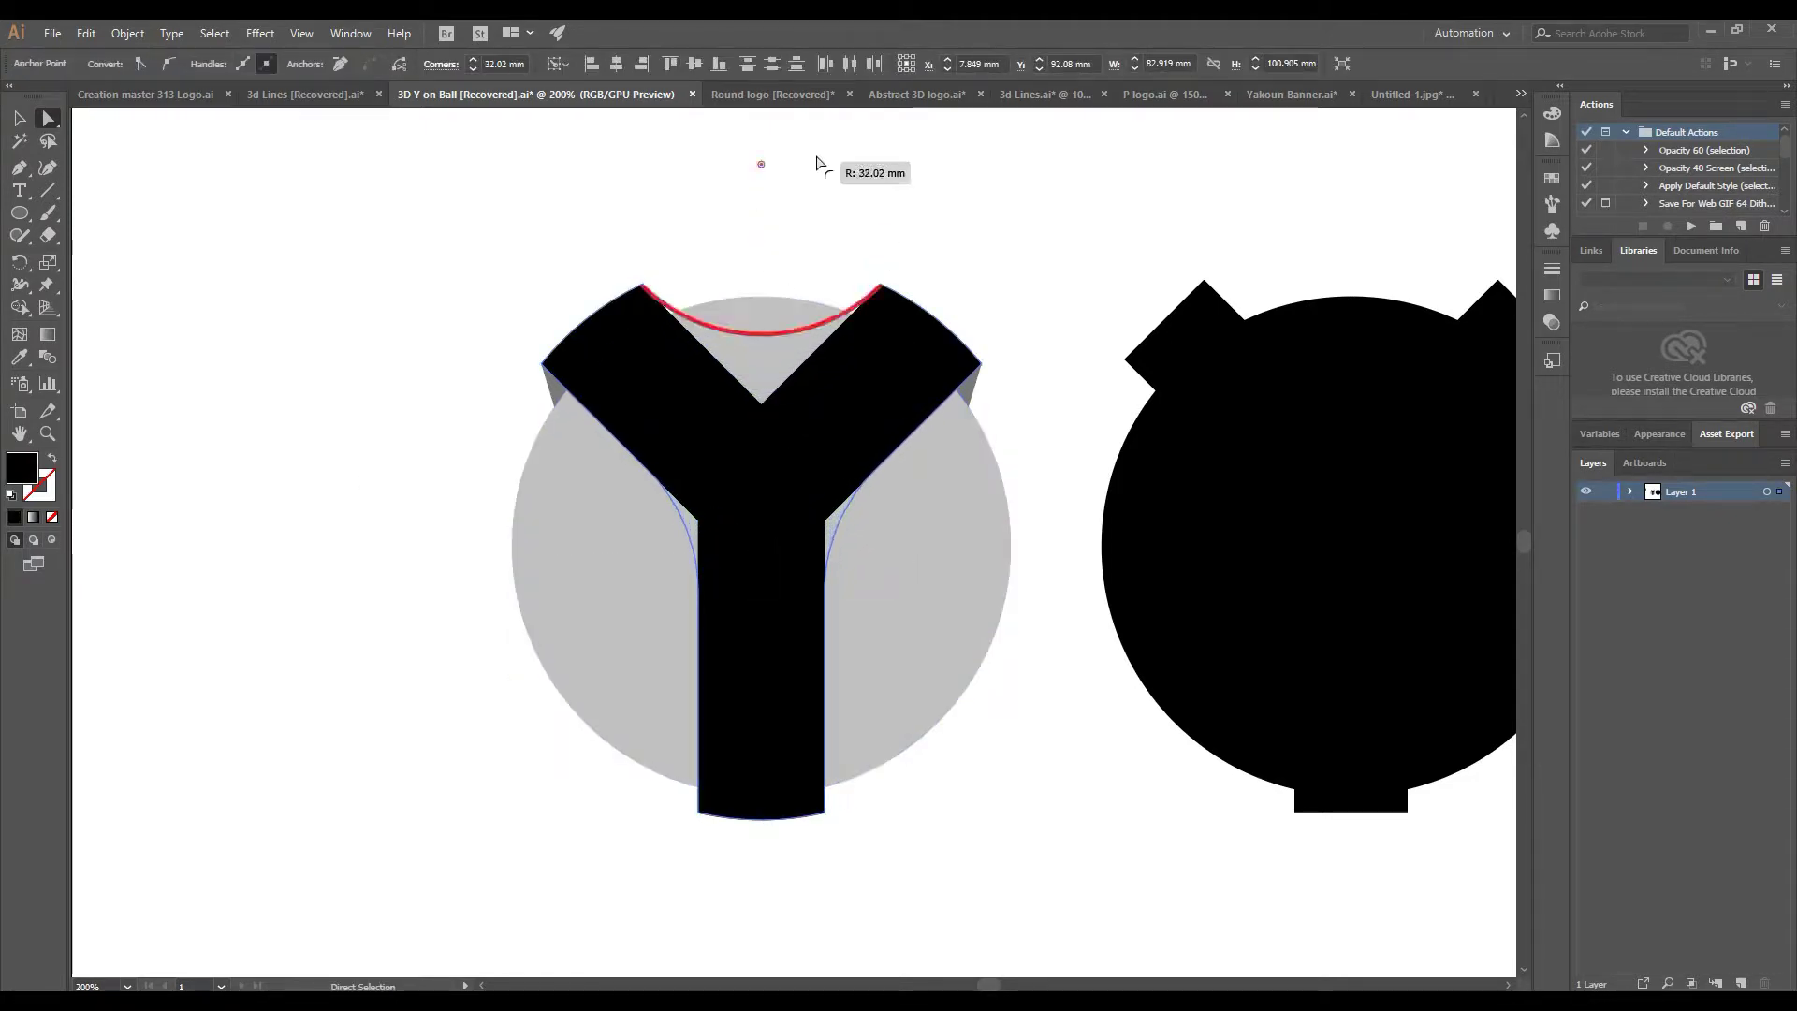
drag(765, 408, 818, 160)
click(976, 232)
drag(976, 232, 852, 229)
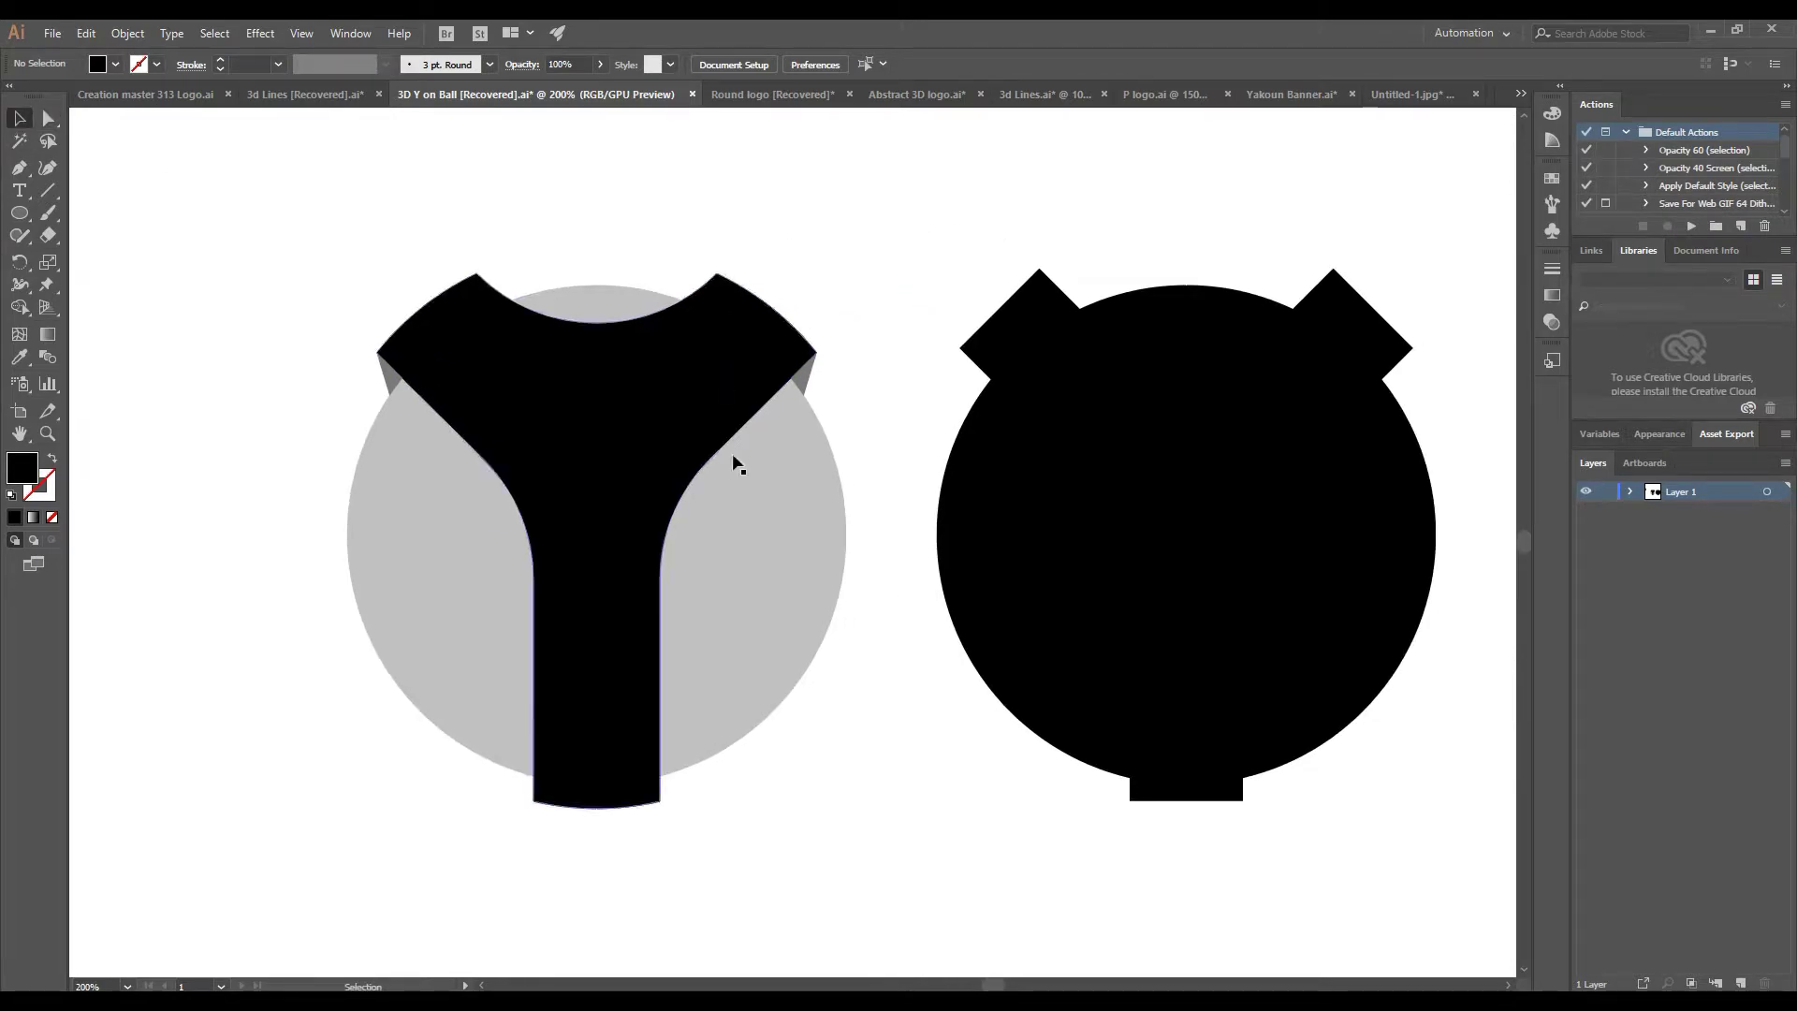
click(441, 594)
click(261, 514)
Offset a copy of the Y down-left and merge the front regions with Shape Builder
drag(556, 498, 521, 496)
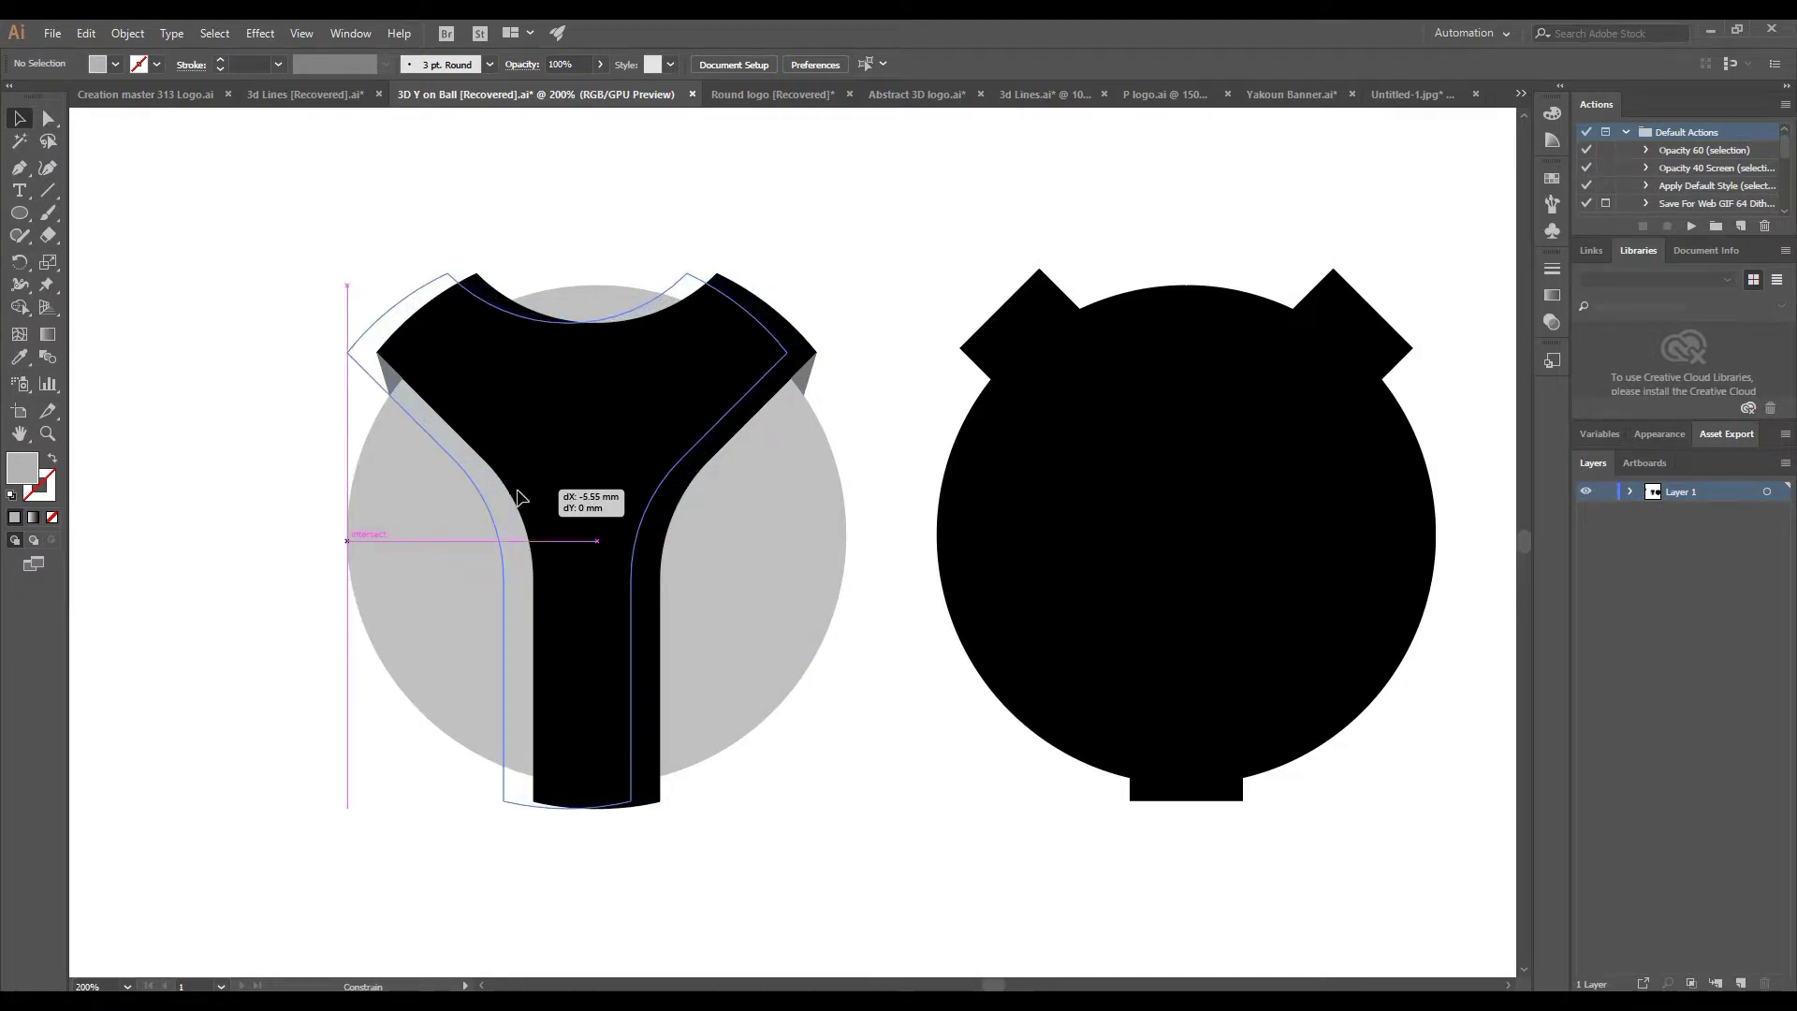
drag(522, 496, 526, 510)
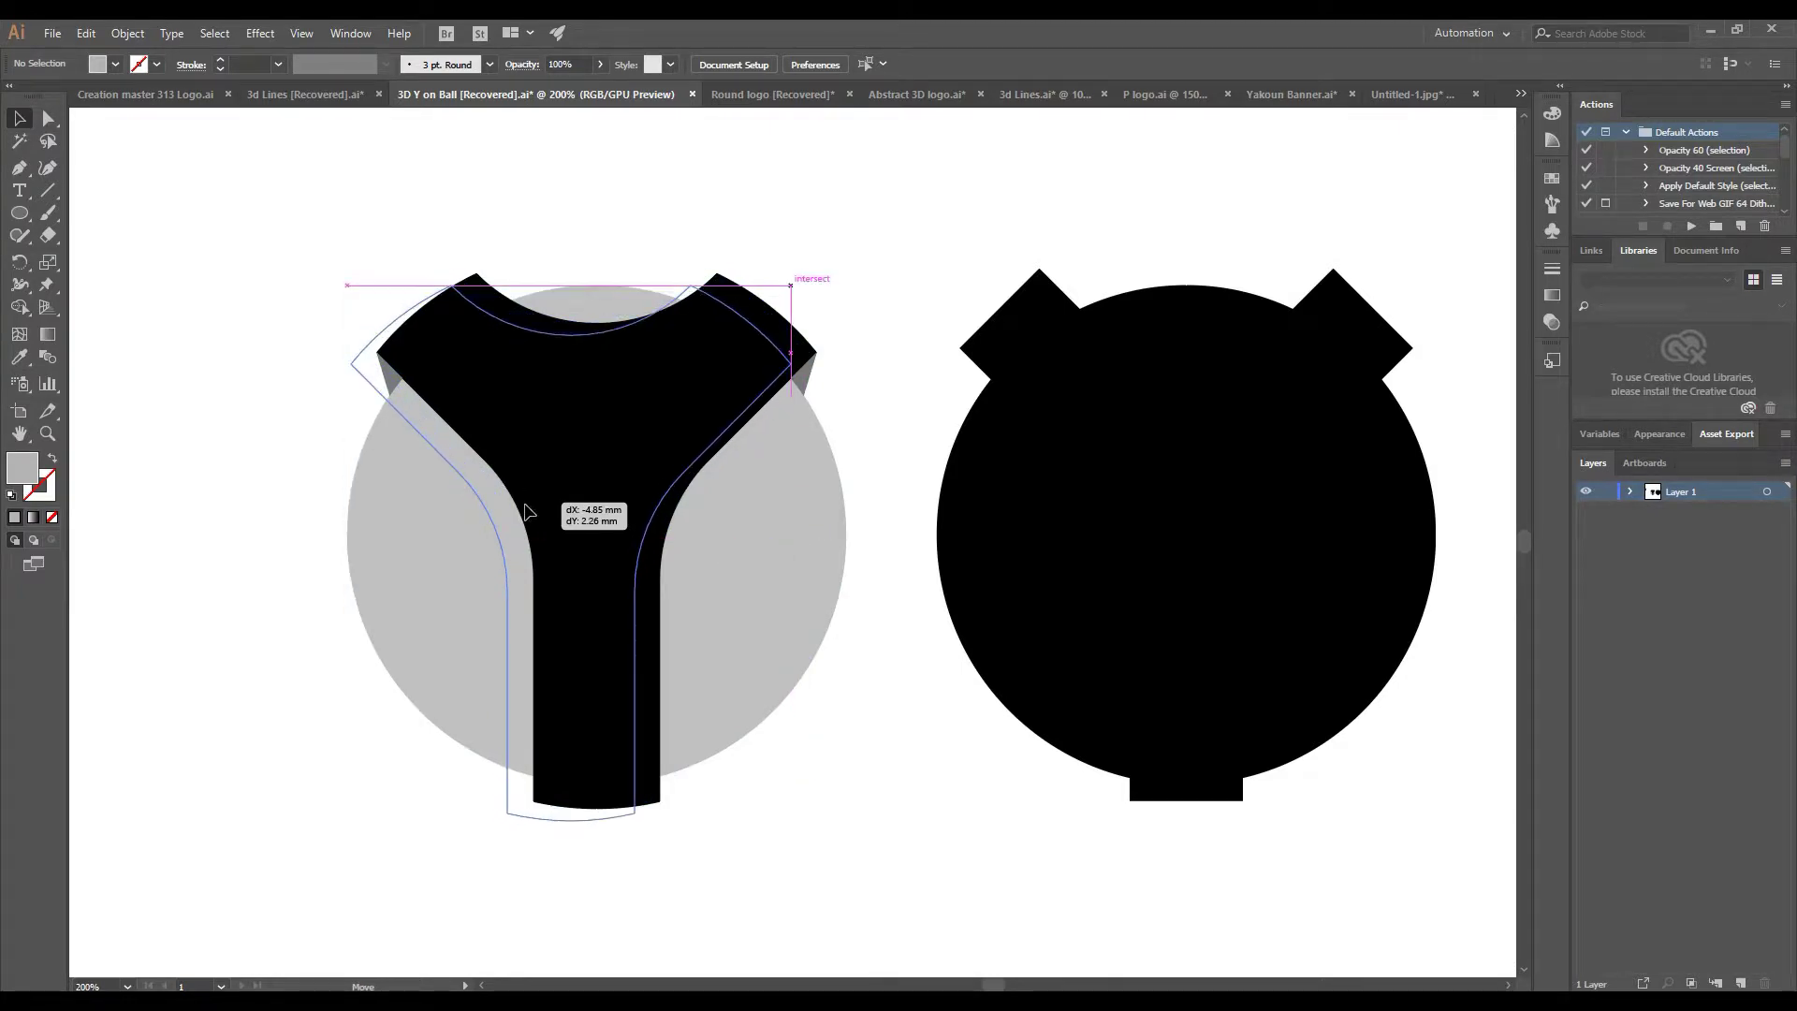
click(356, 298)
click(421, 398)
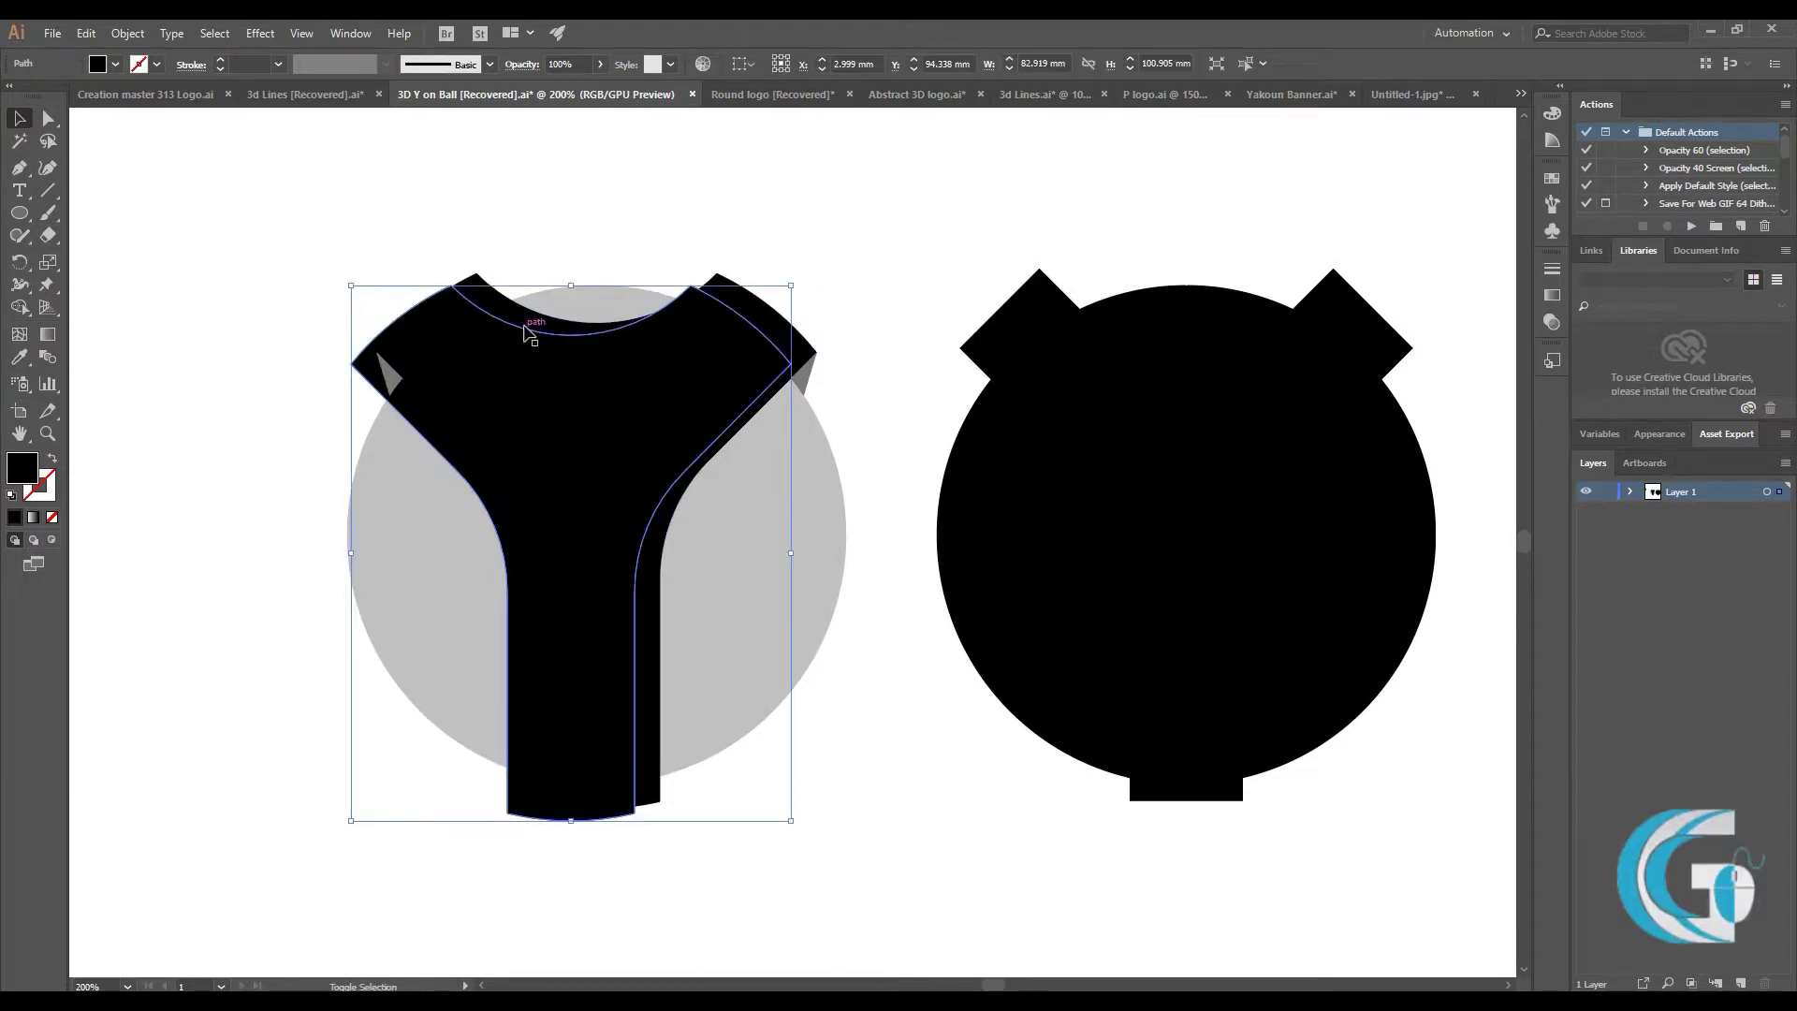
key(shift+m)
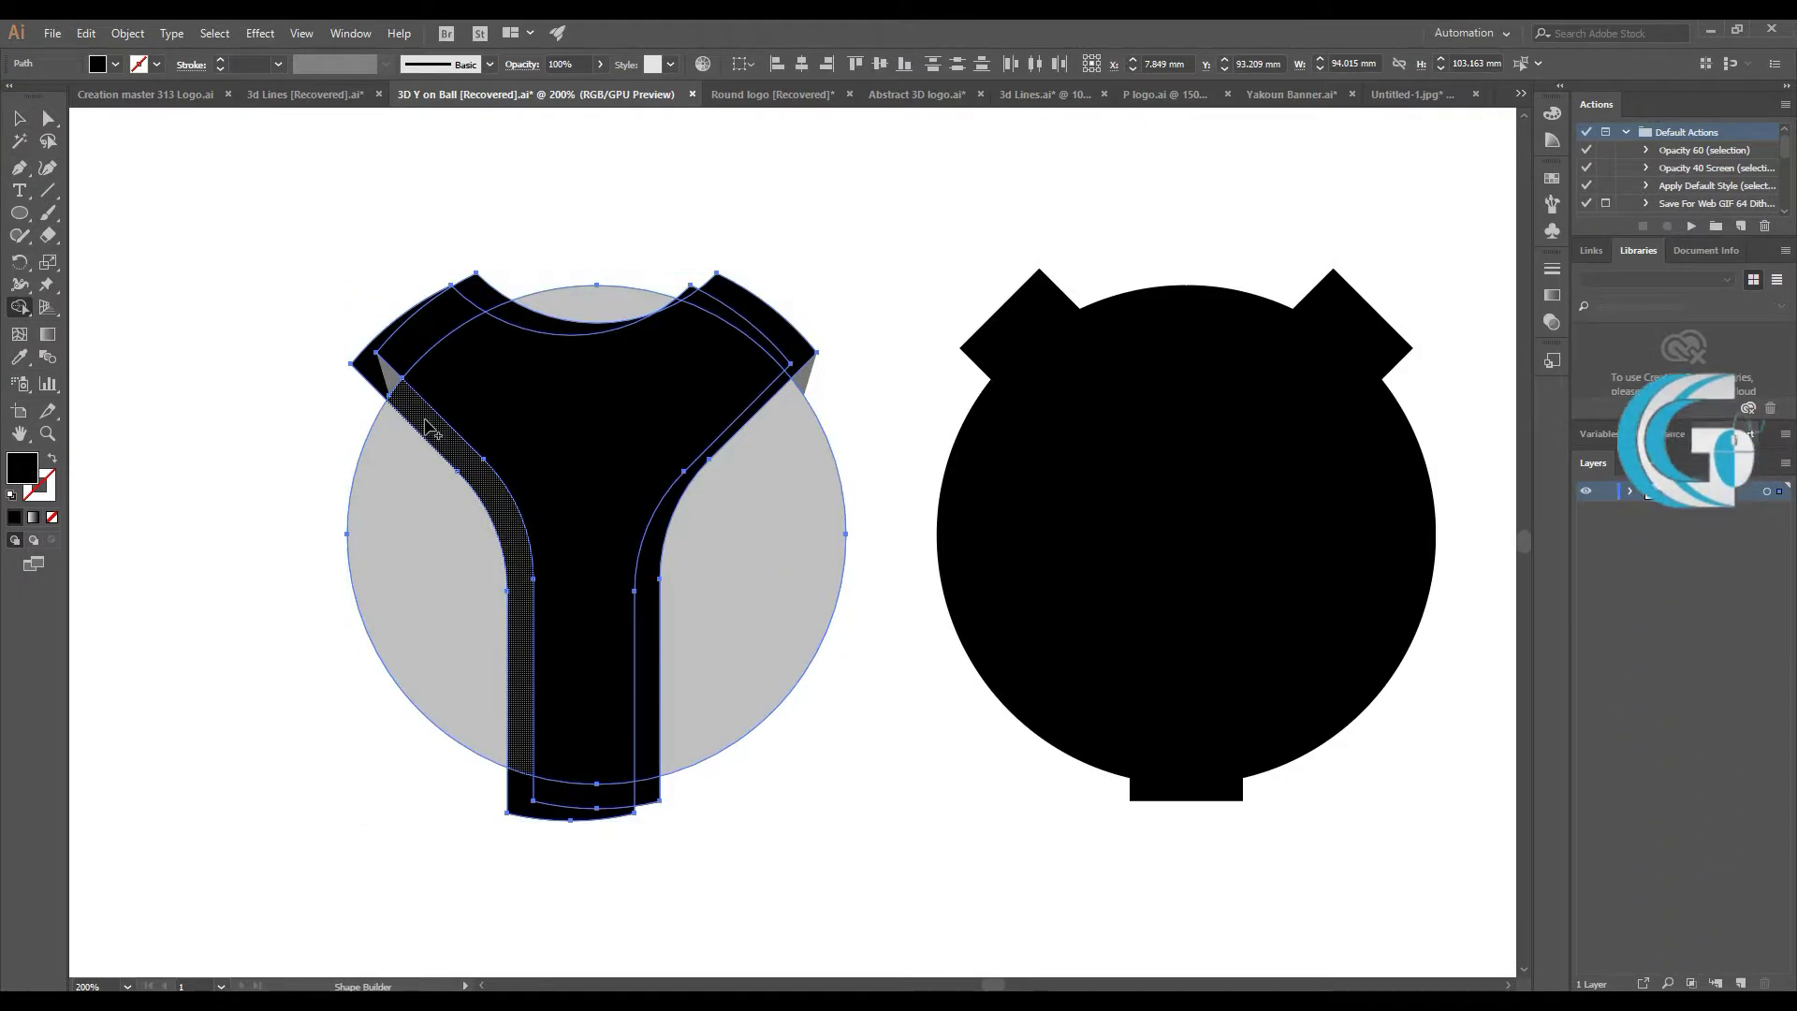
click(568, 498)
click(19, 118)
click(367, 369)
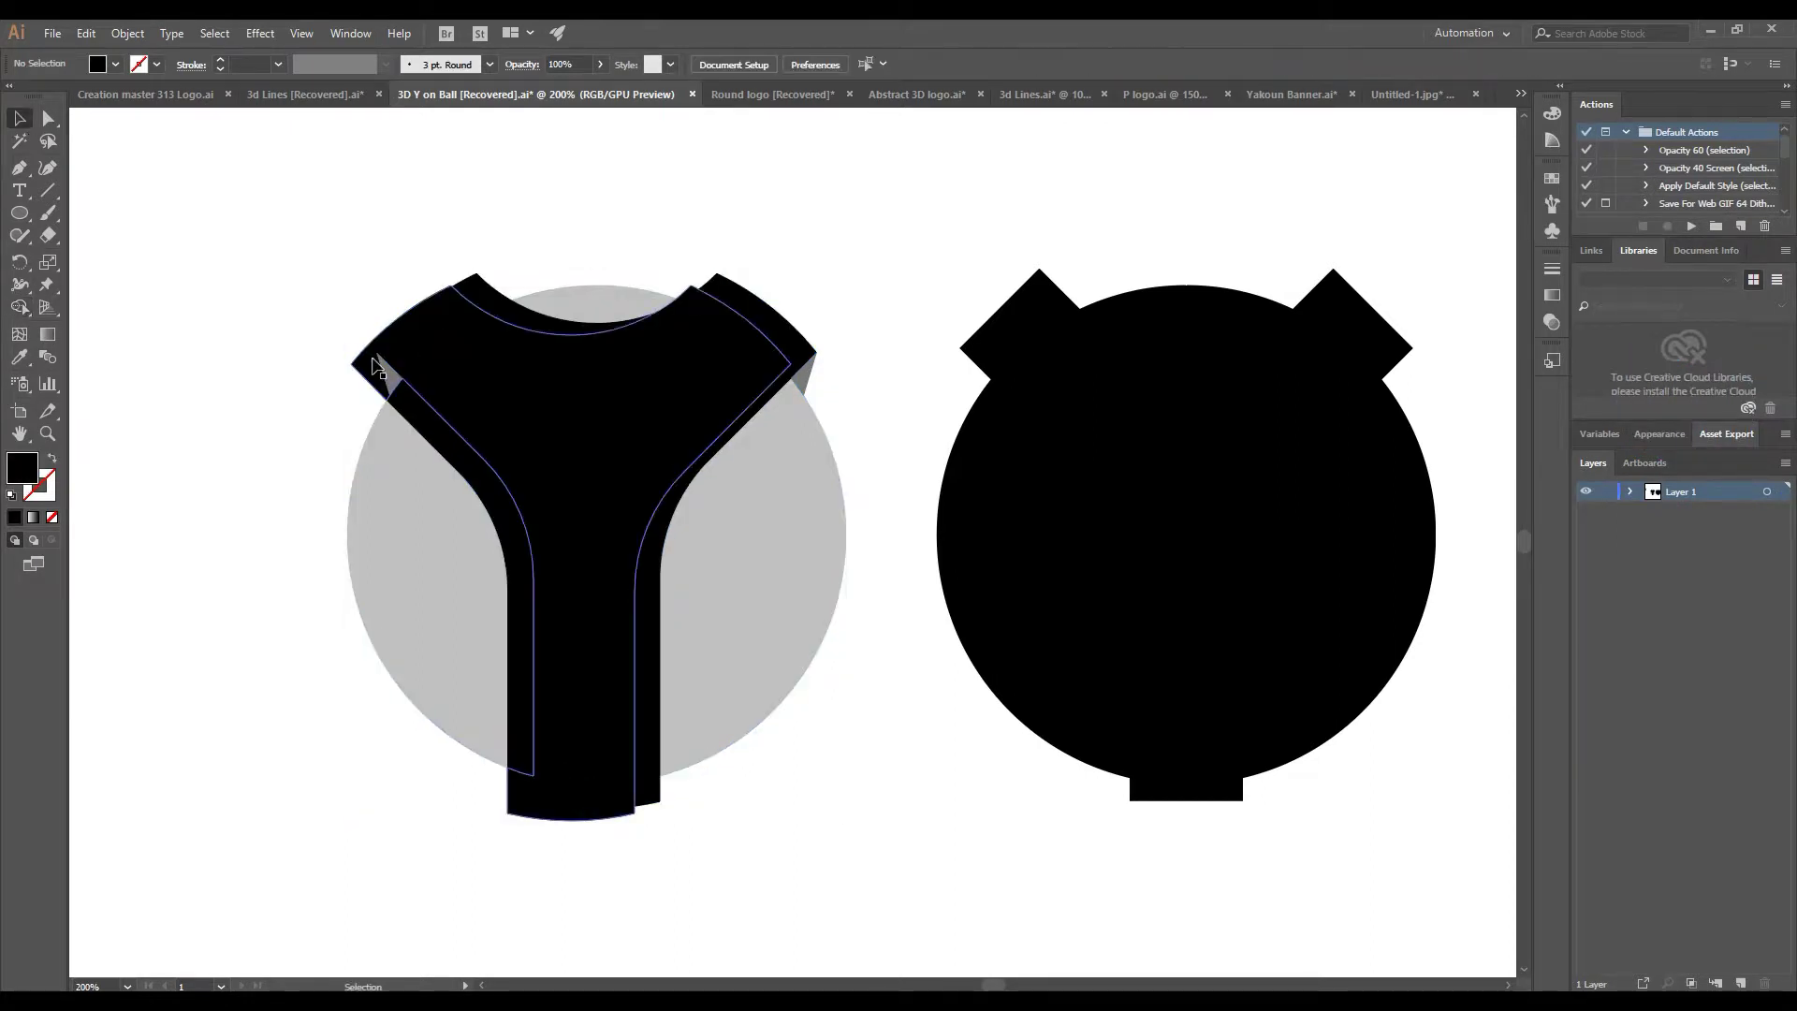
Fill the left side strip with a darker grey sampled from the side triangle
click(277, 428)
click(448, 457)
click(115, 63)
key(i)
click(77, 167)
key(Escape)
click(115, 64)
click(71, 171)
key(v)
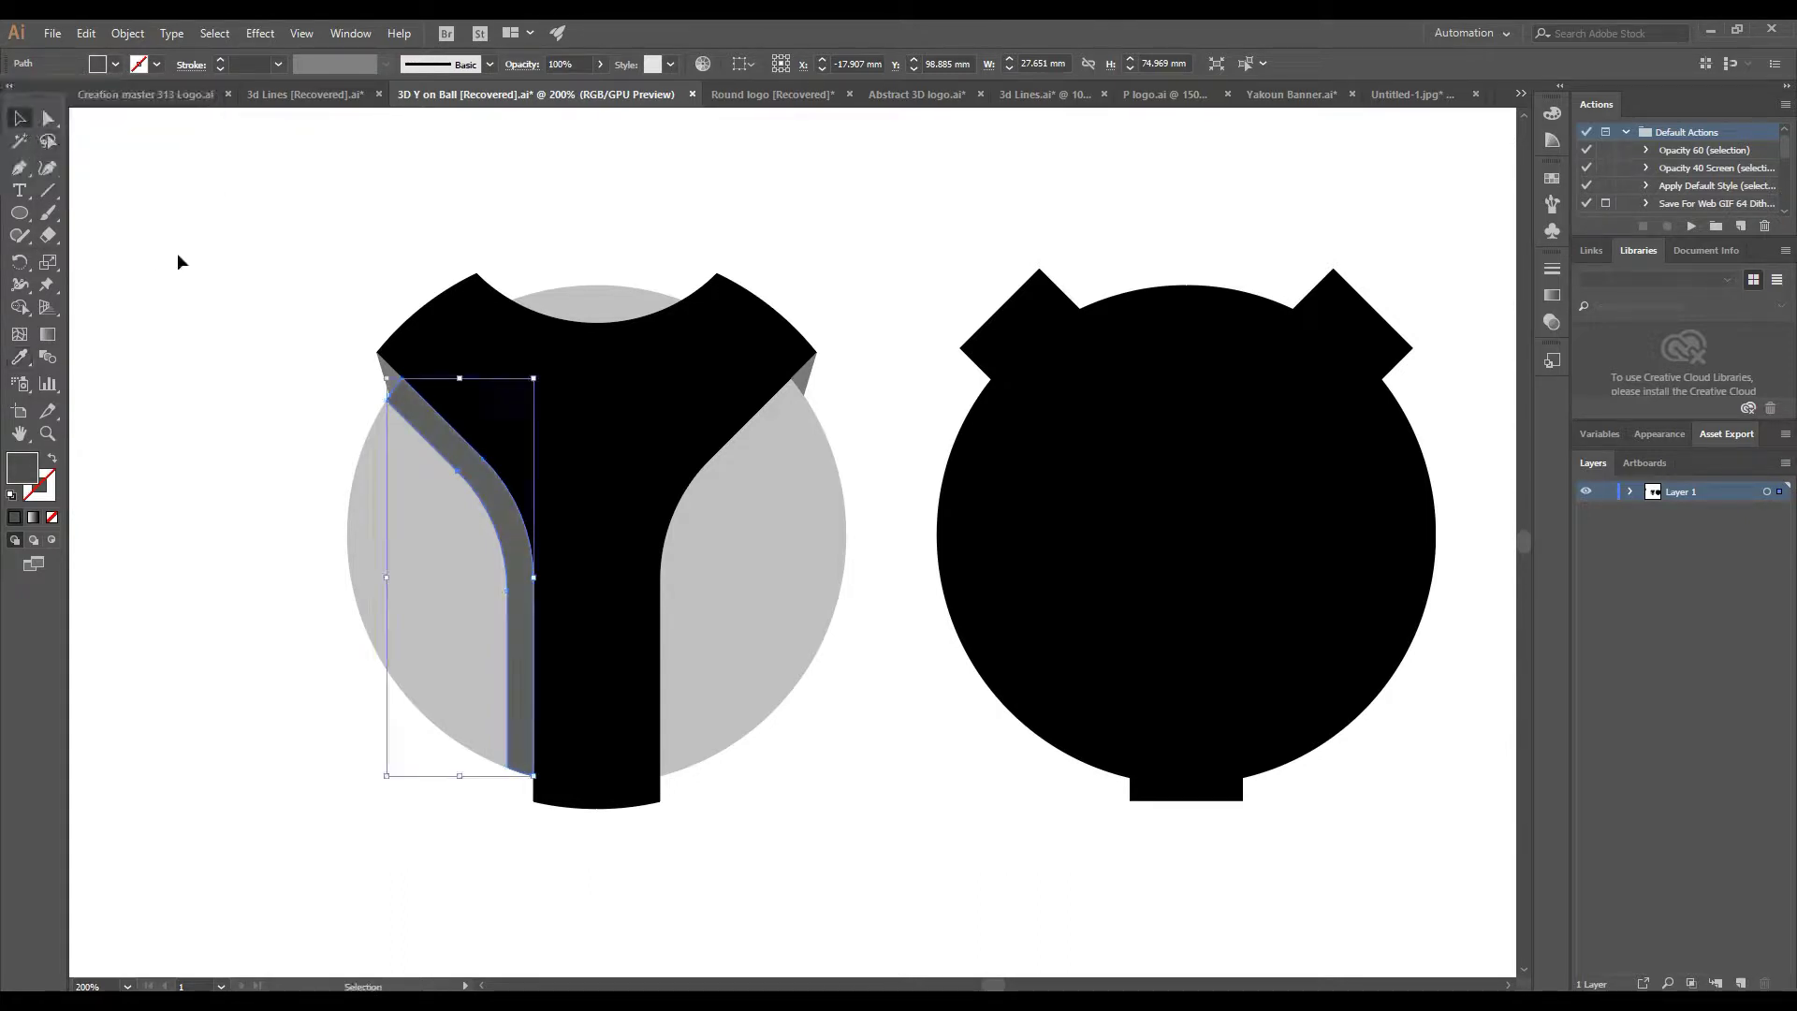
click(180, 261)
Move the strip's bottom corner point to the stem edge
click(529, 753)
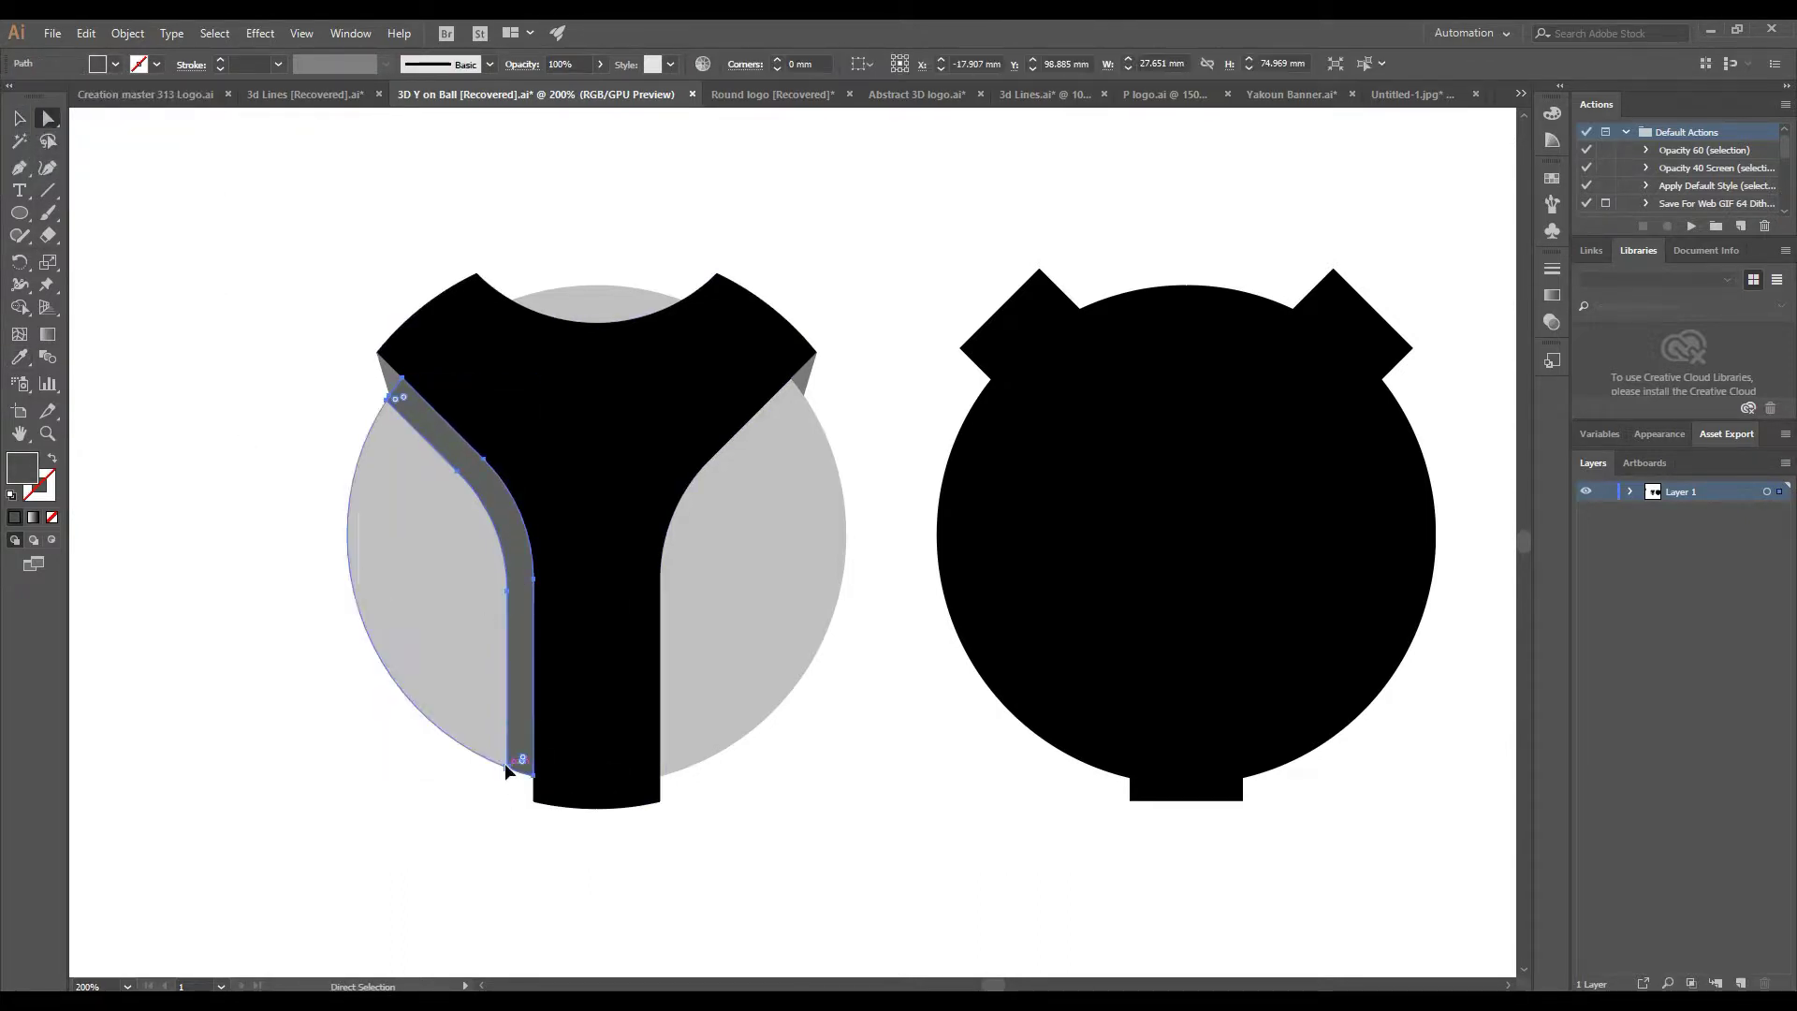
click(505, 768)
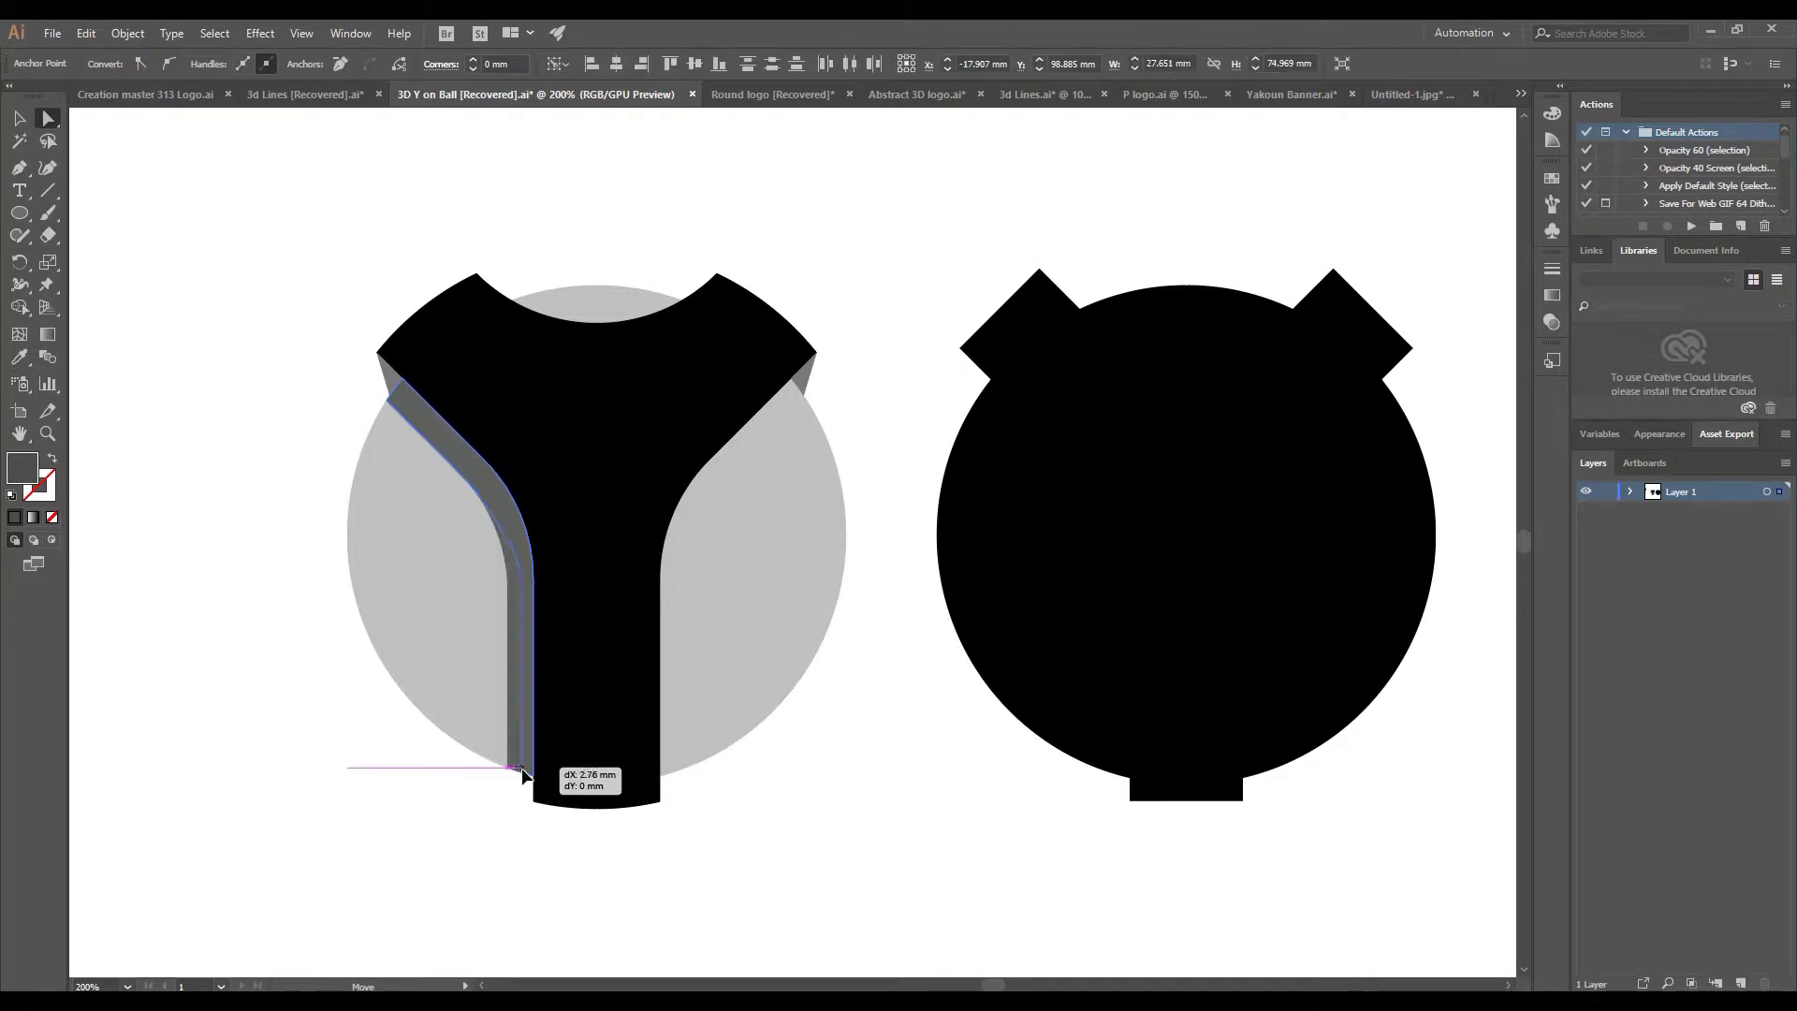
drag(530, 775, 530, 775)
click(419, 798)
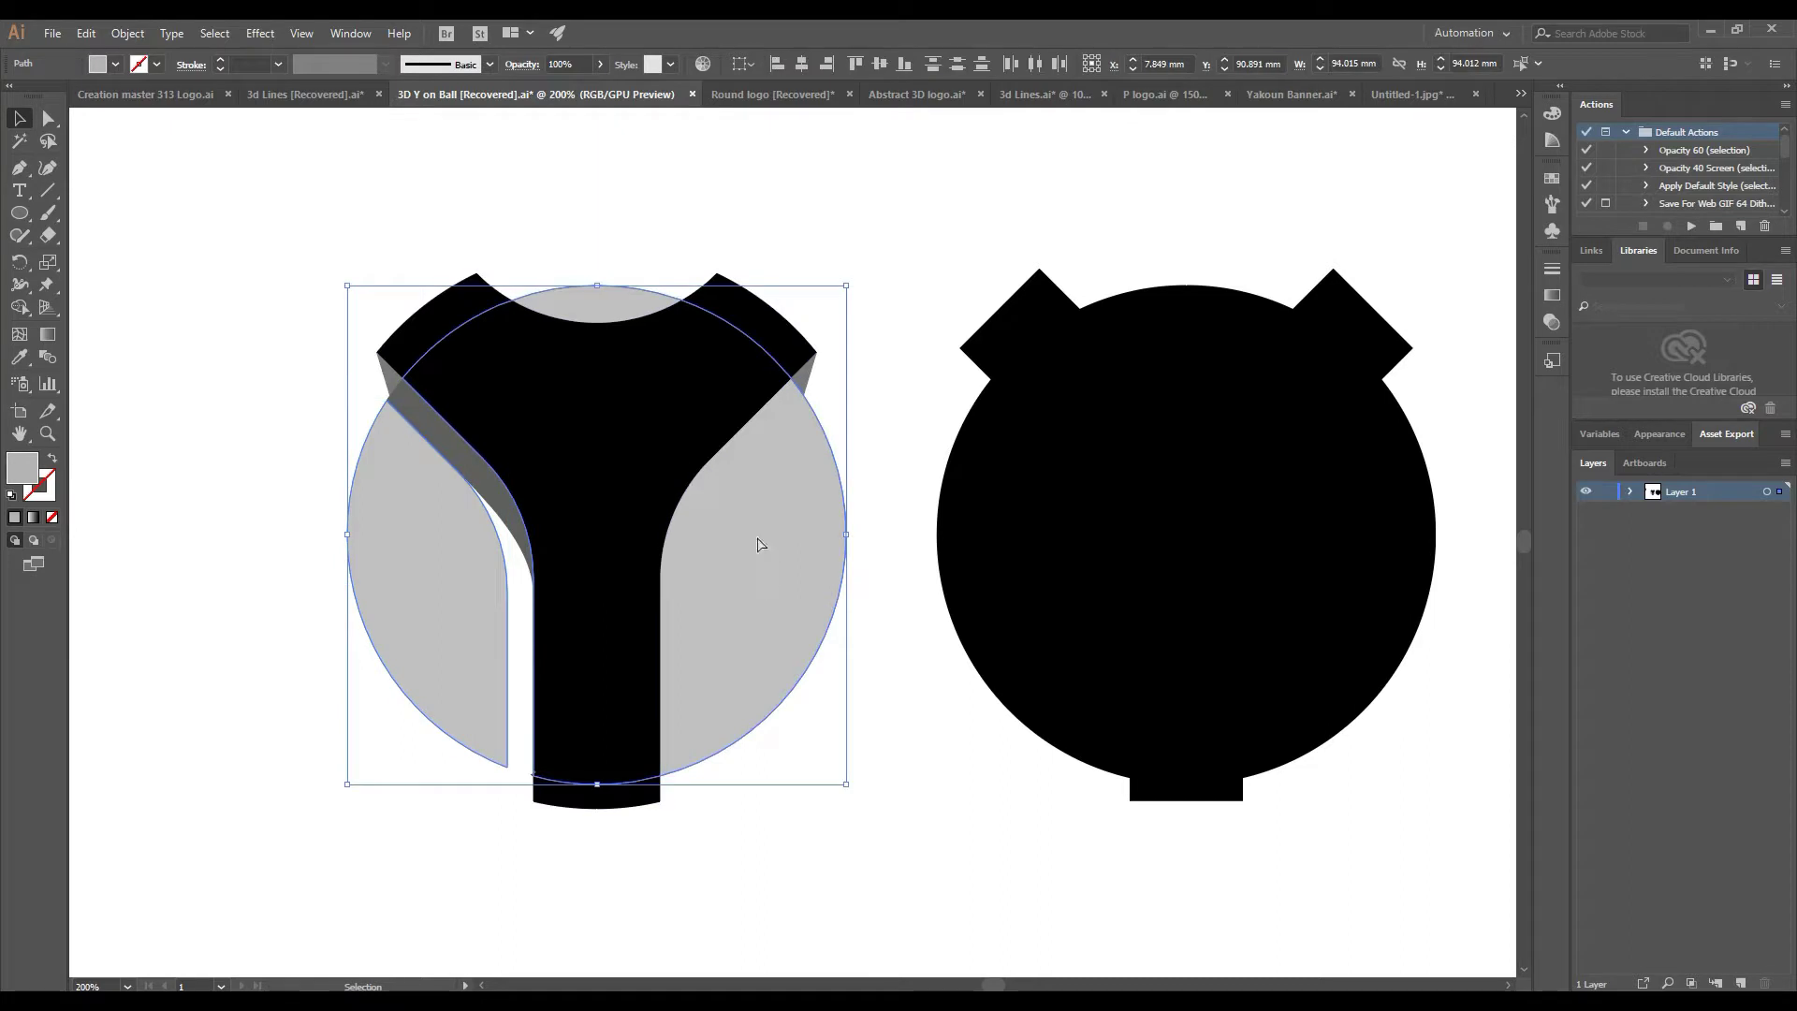
Reposition the circle under the Y, fill it light grey, and send it to back
drag(753, 534, 1343, 534)
drag(1011, 627, 424, 627)
key(i)
click(114, 64)
click(126, 174)
key(v)
right_click(614, 552)
click(902, 852)
With Shape Builder, merge the stem, adjoining region, stem end below the ball and upper-left piece into one grey shape
key(z)
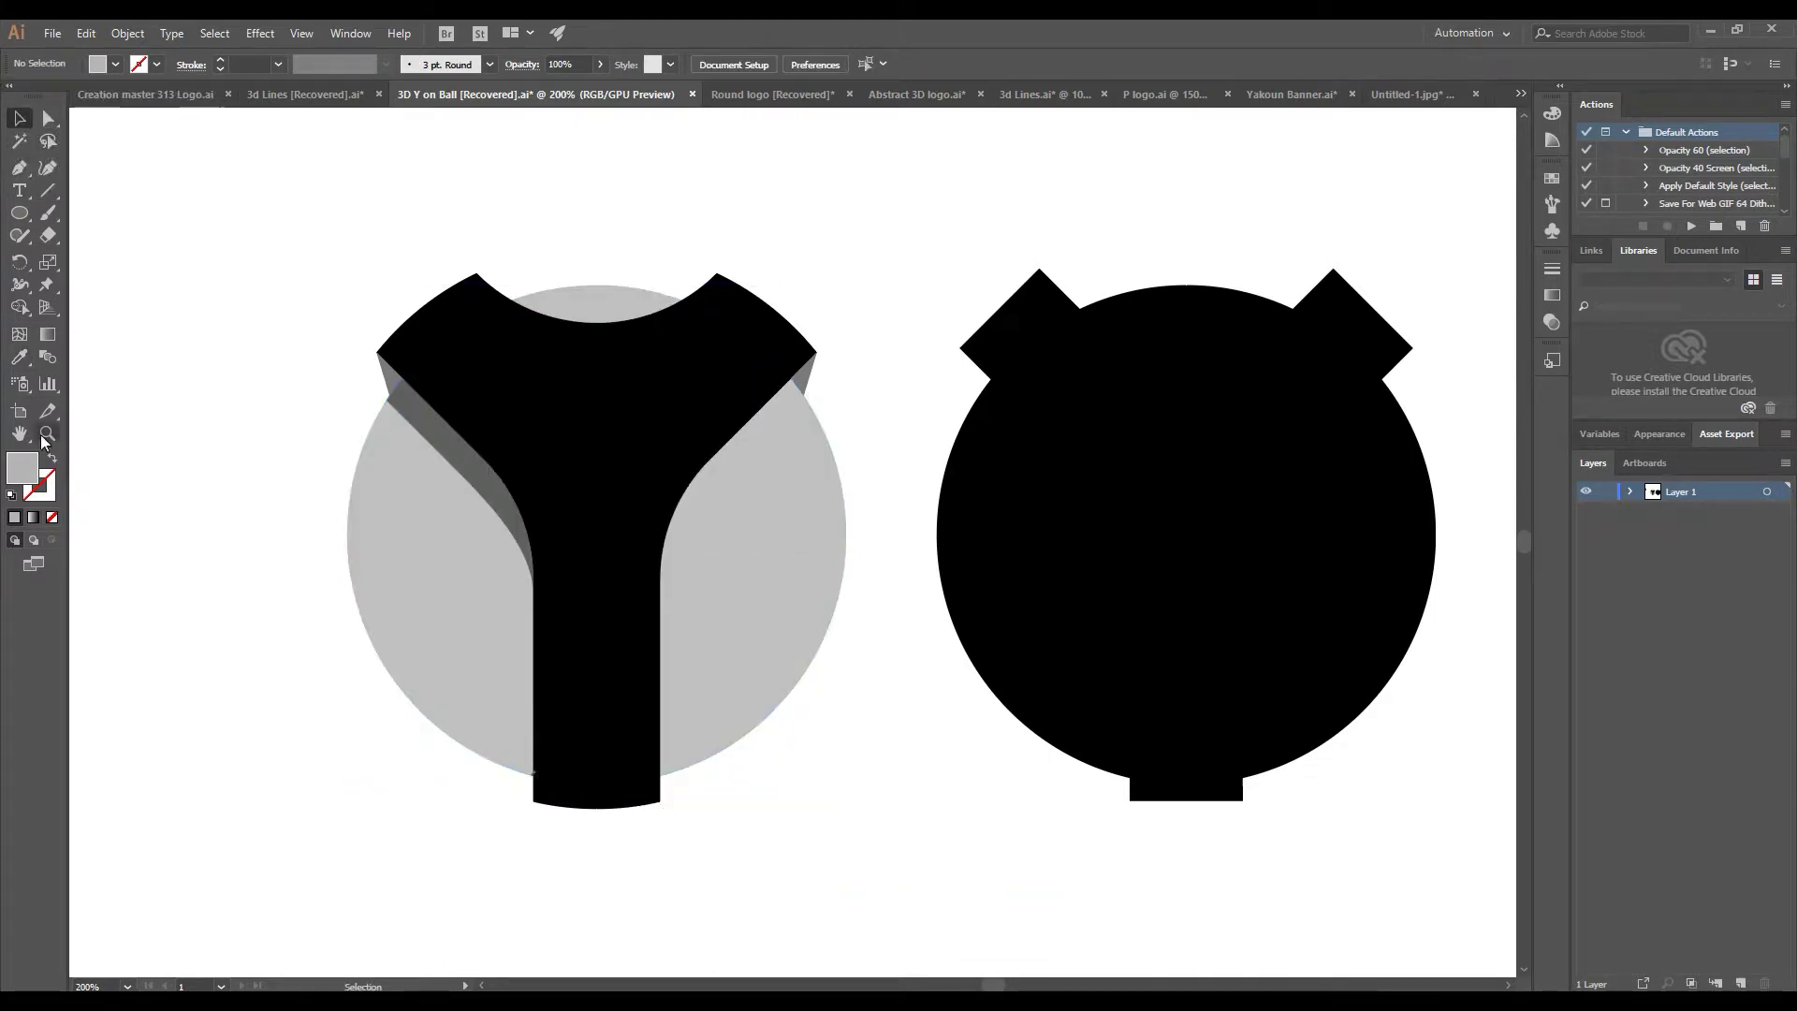
drag(516, 767, 713, 761)
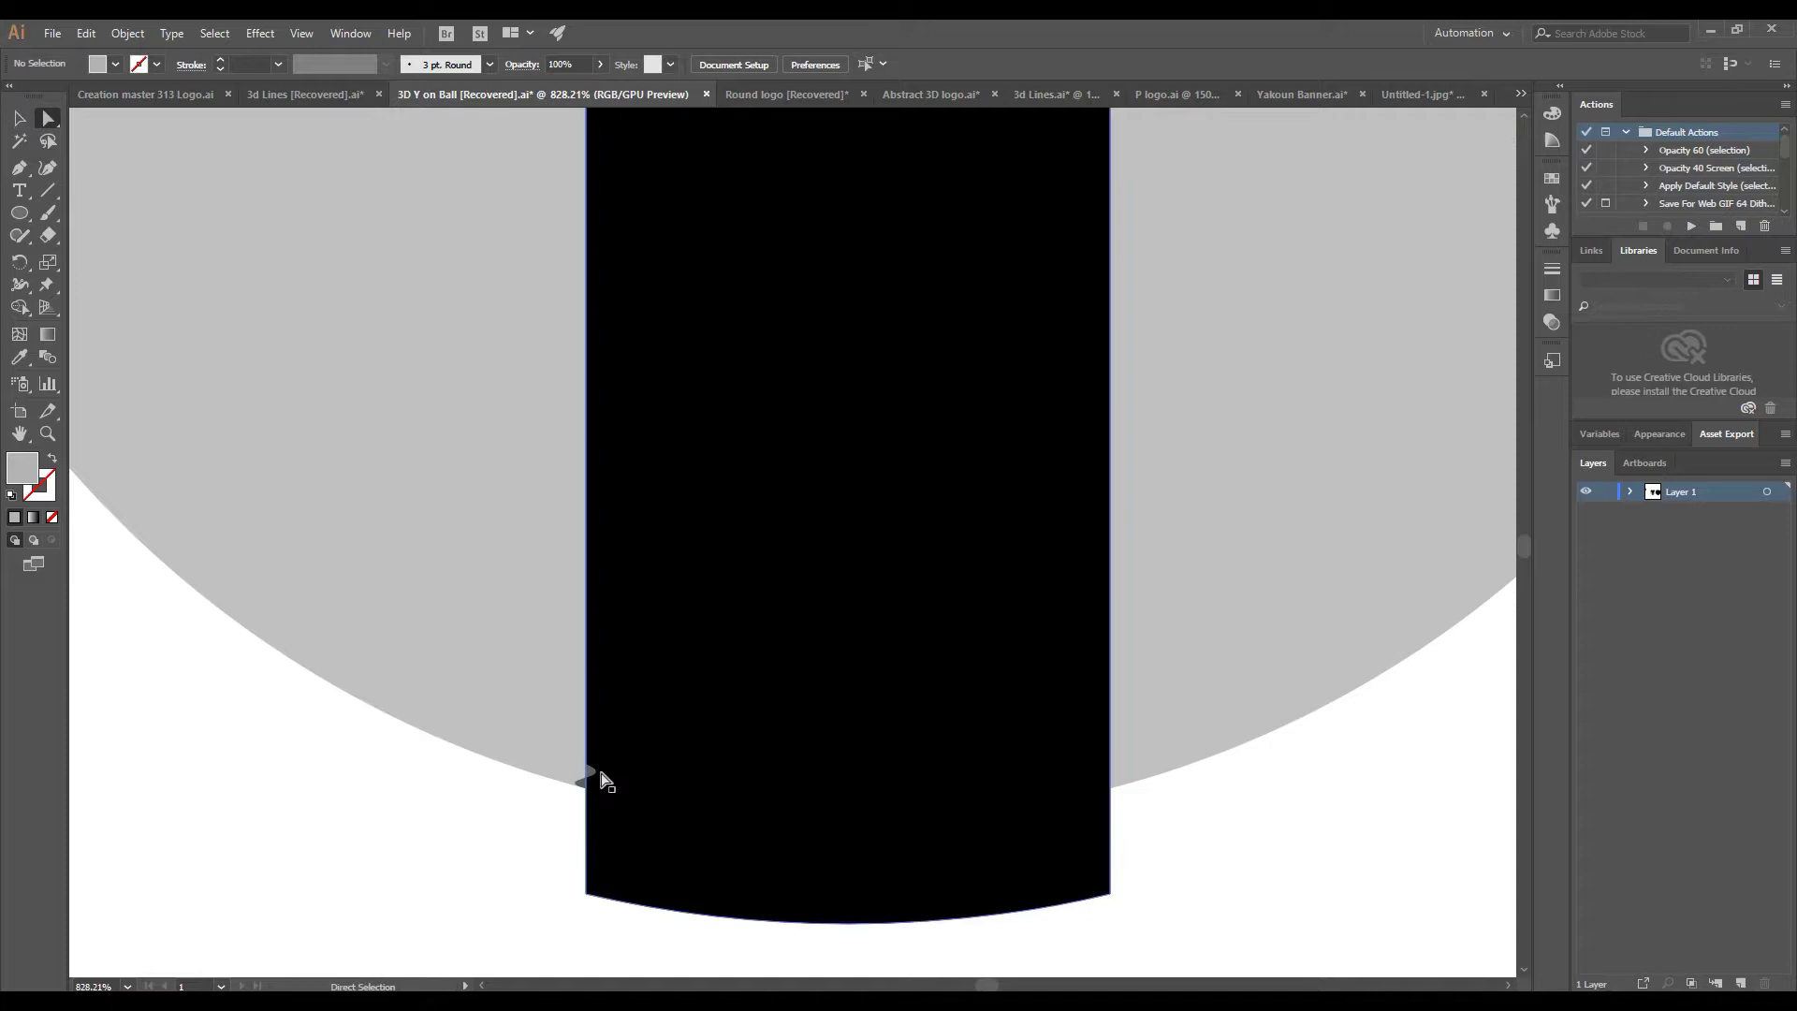
drag(708, 715, 537, 735)
key(shift+m)
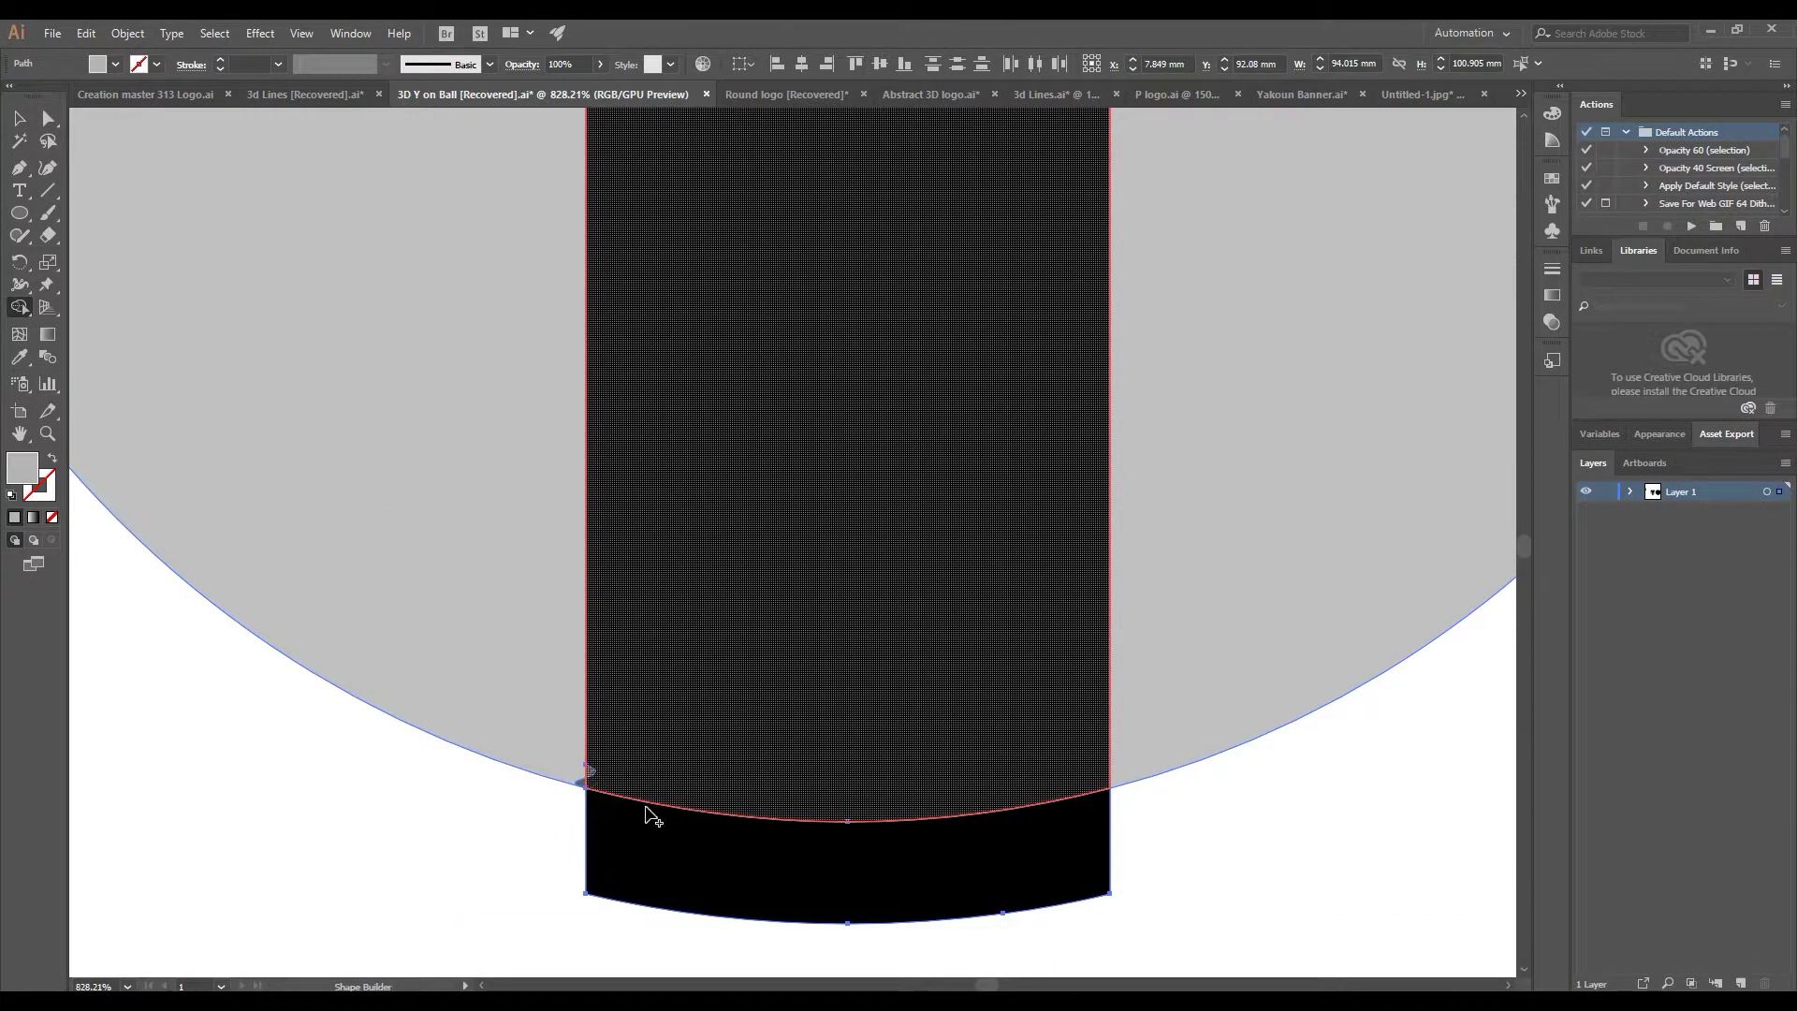
click(646, 807)
click(473, 655)
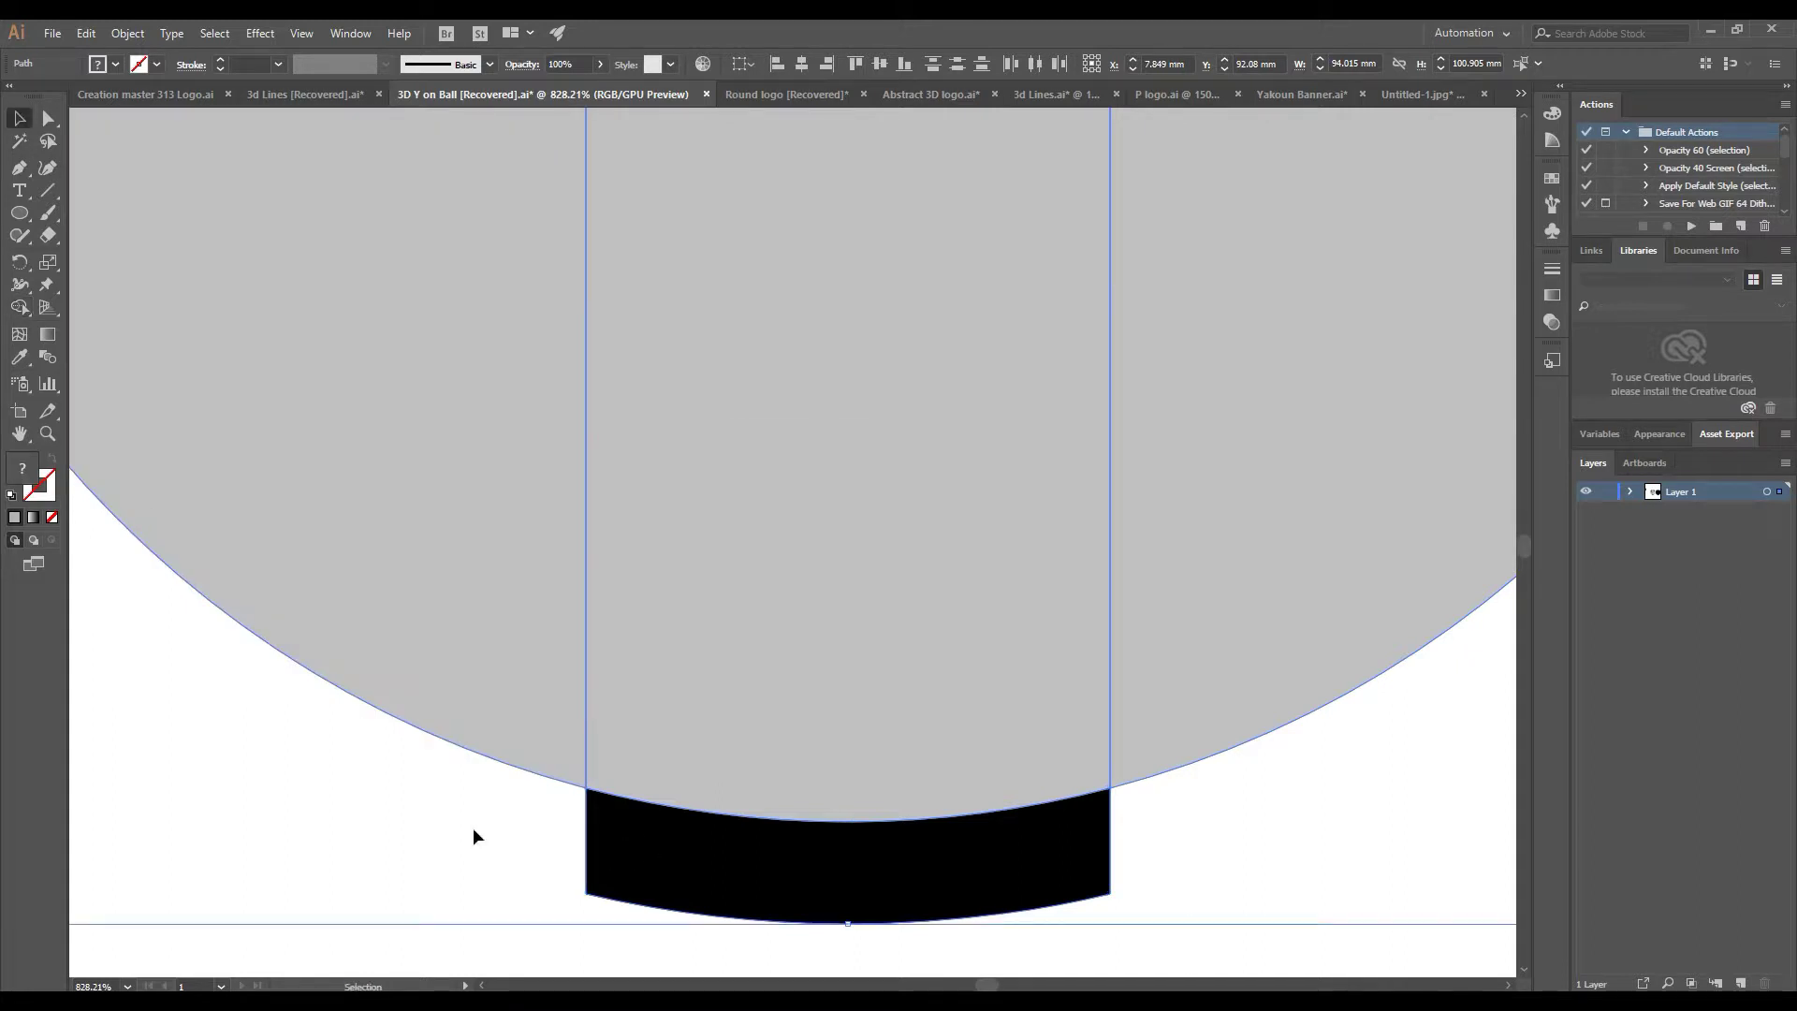
click(731, 851)
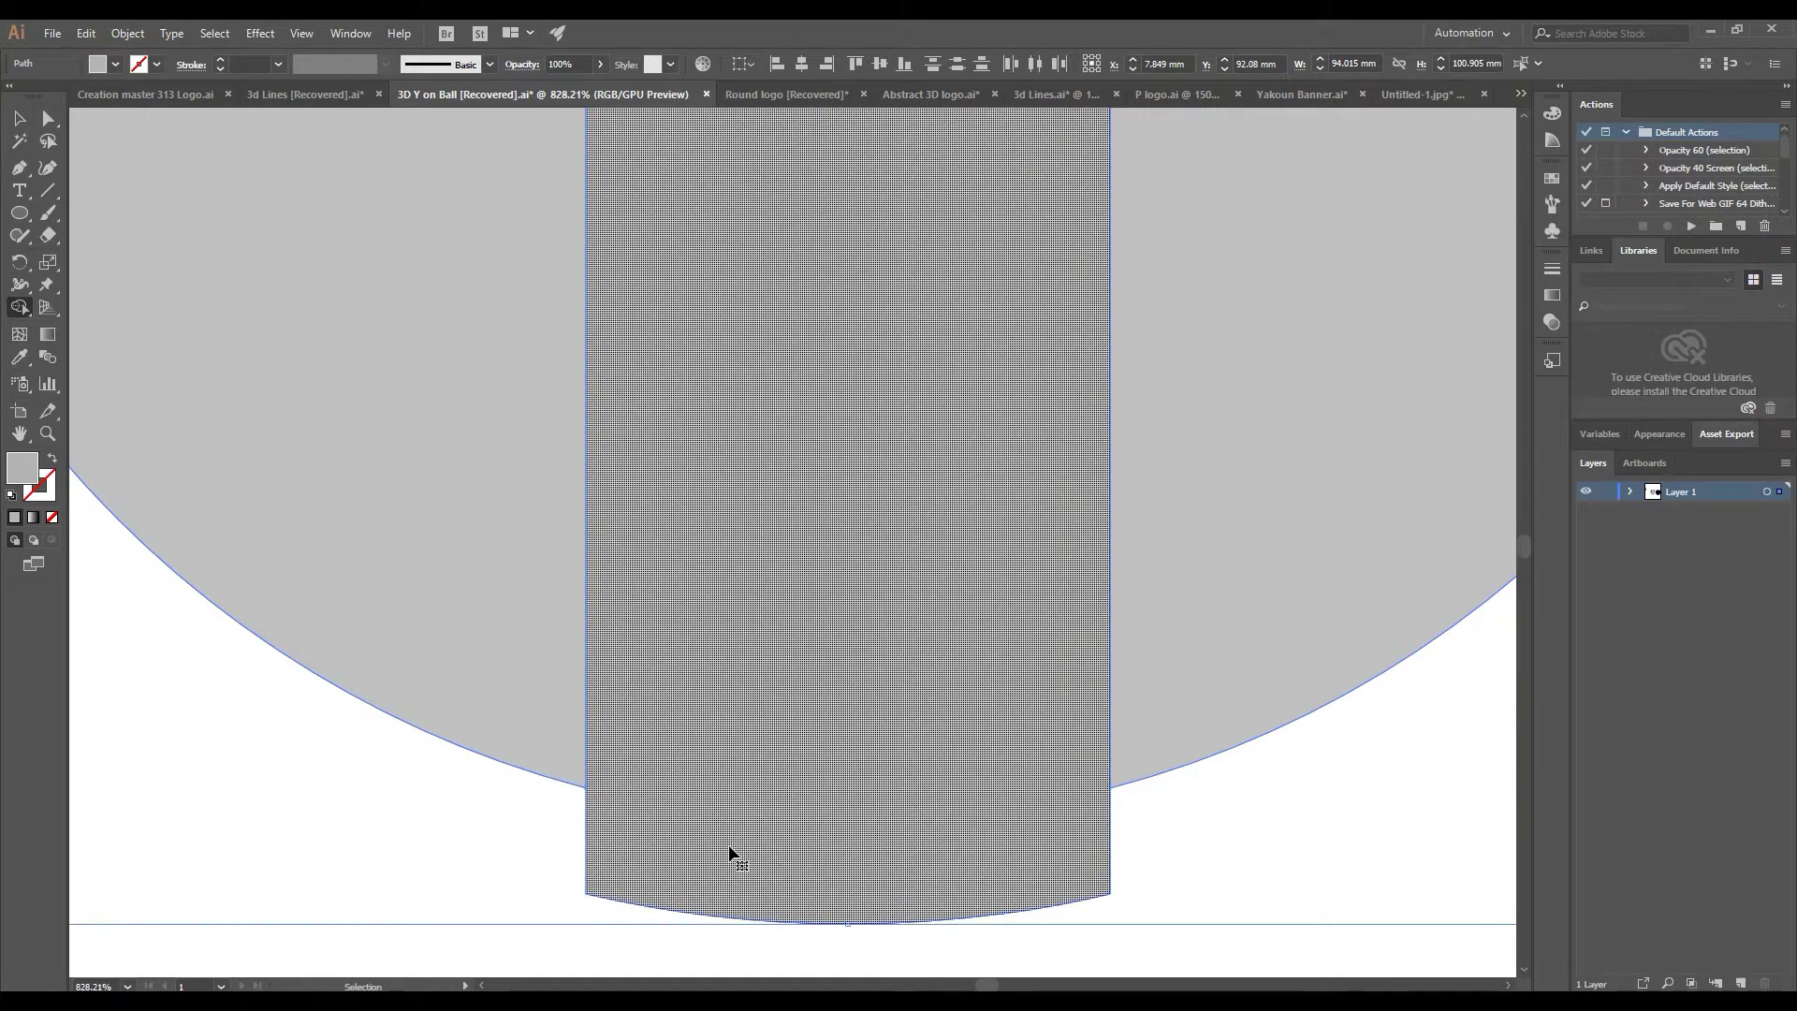
scroll(730, 850, down, 5)
click(633, 345)
key(v)
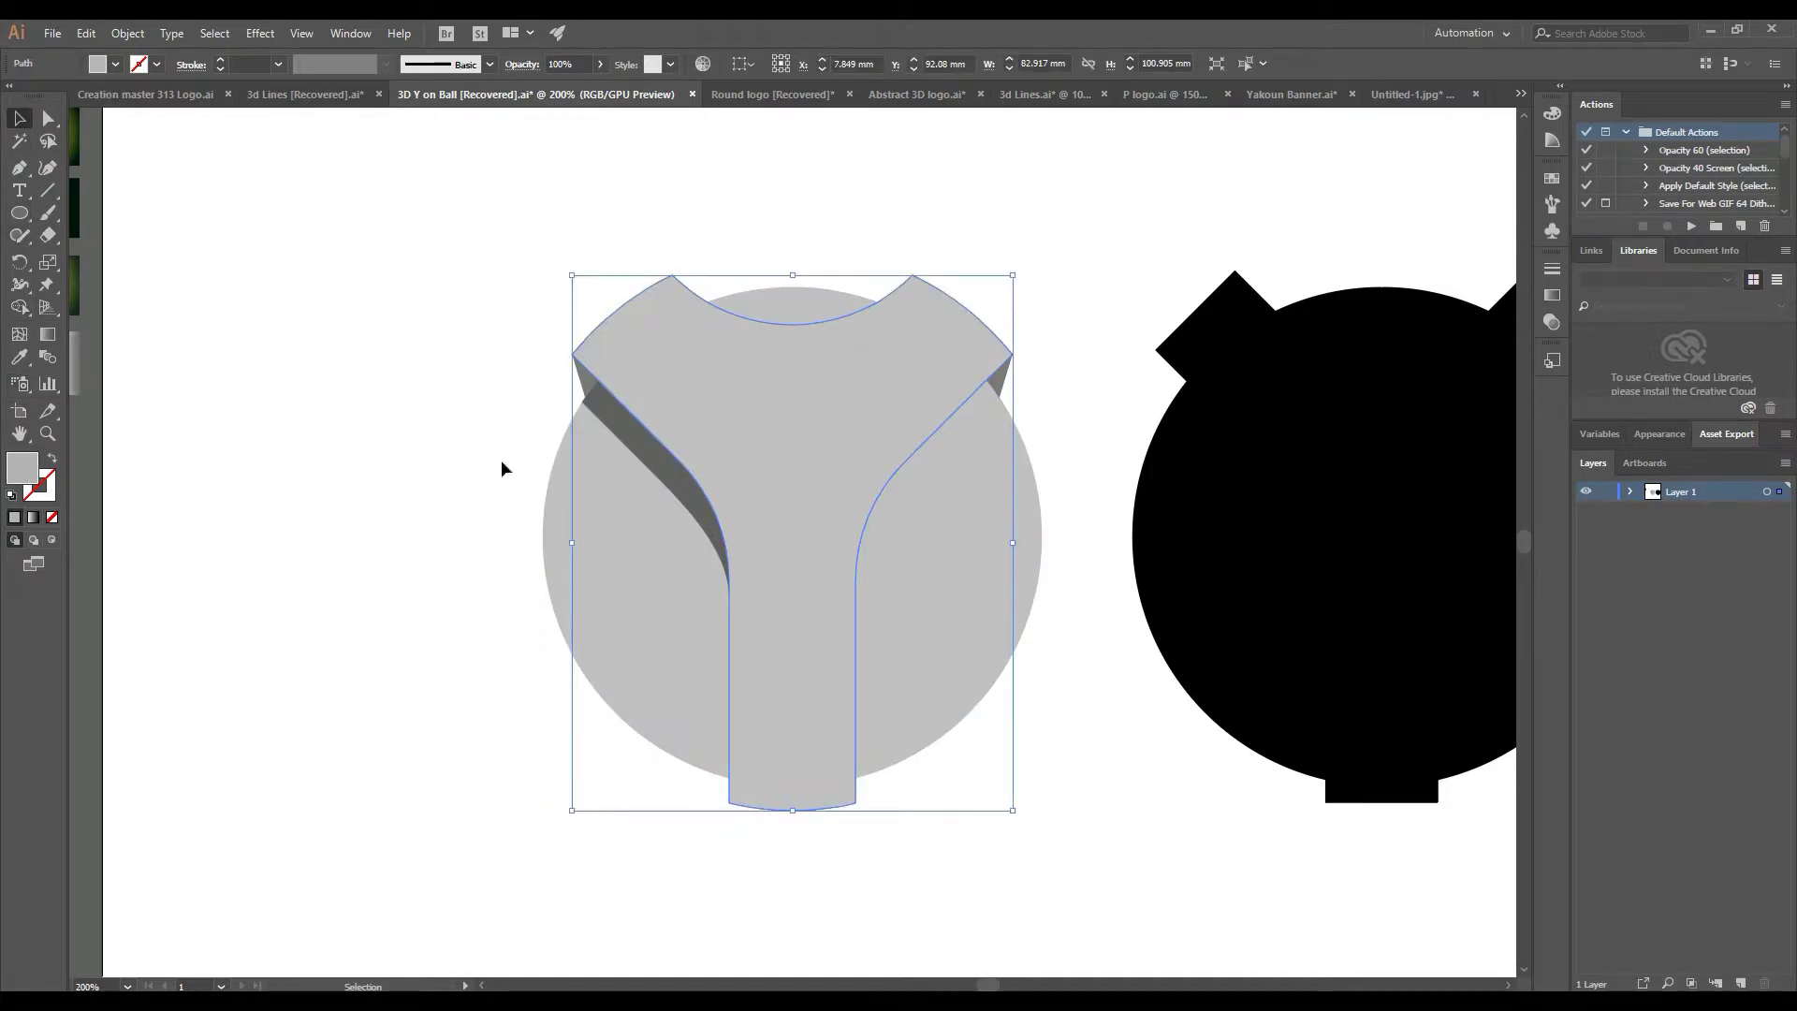
Give the Y a darker mid-grey fill
key(F6)
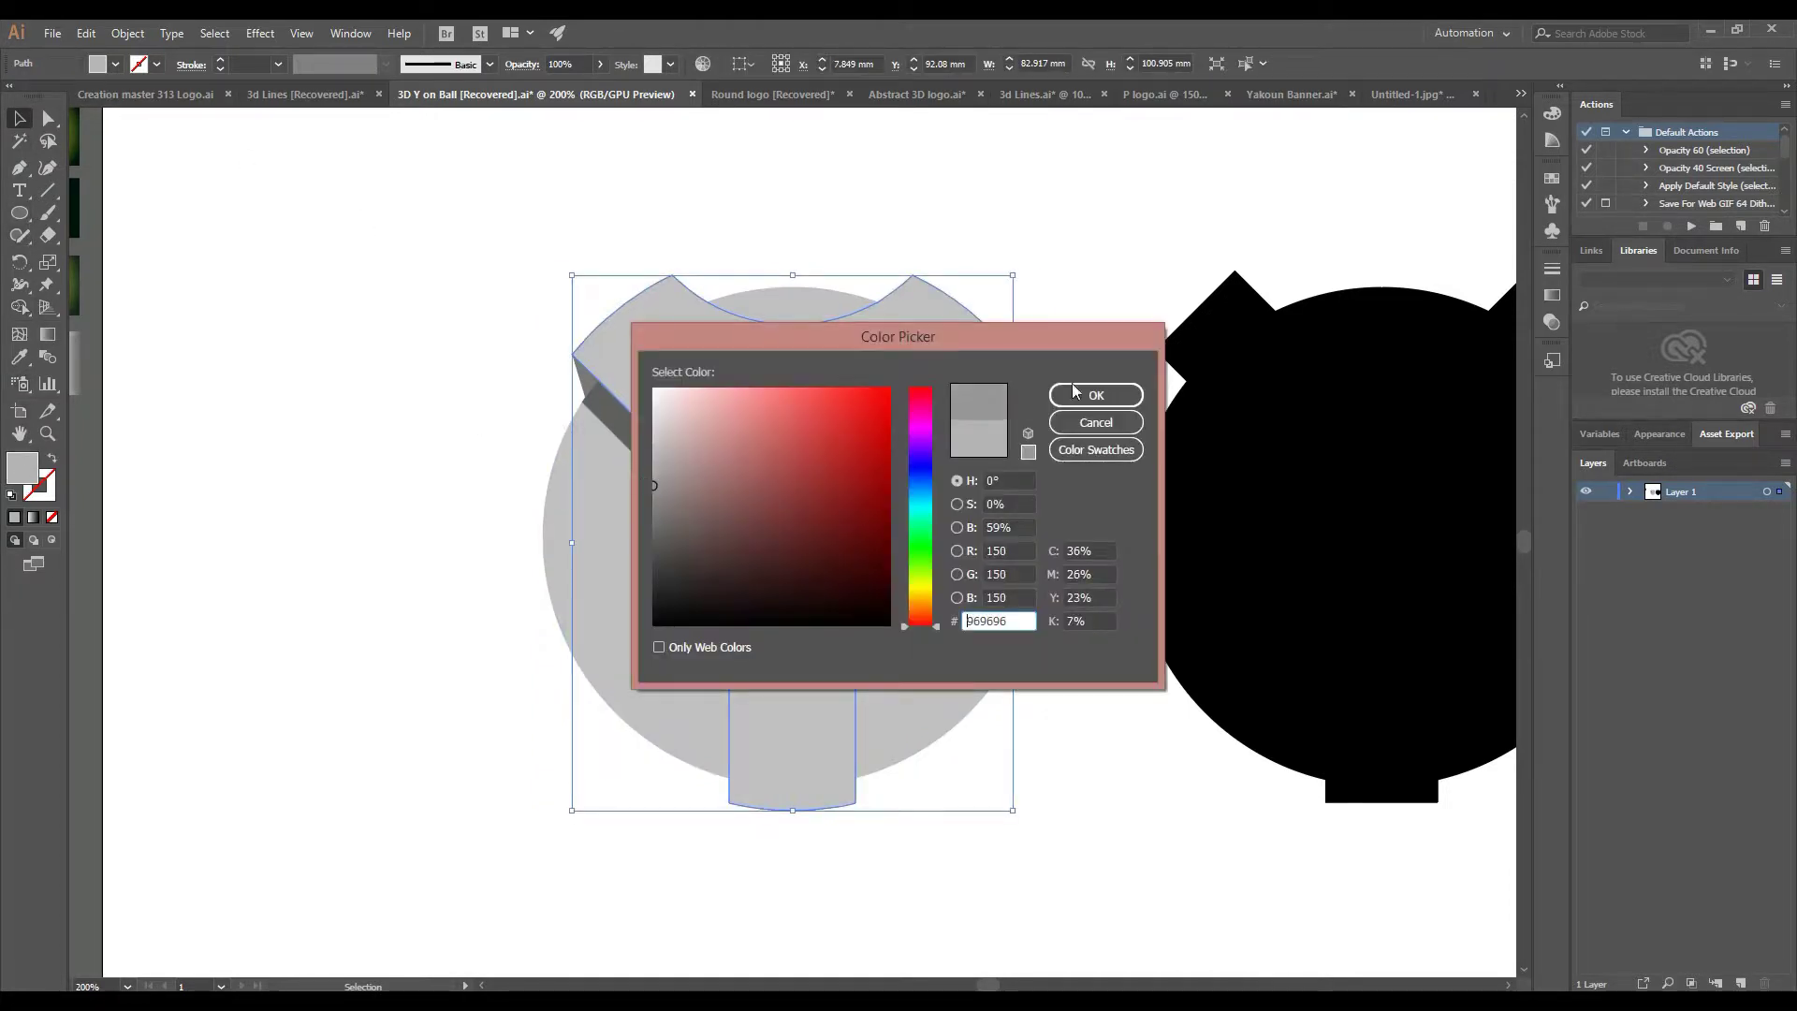
click(1091, 394)
click(240, 176)
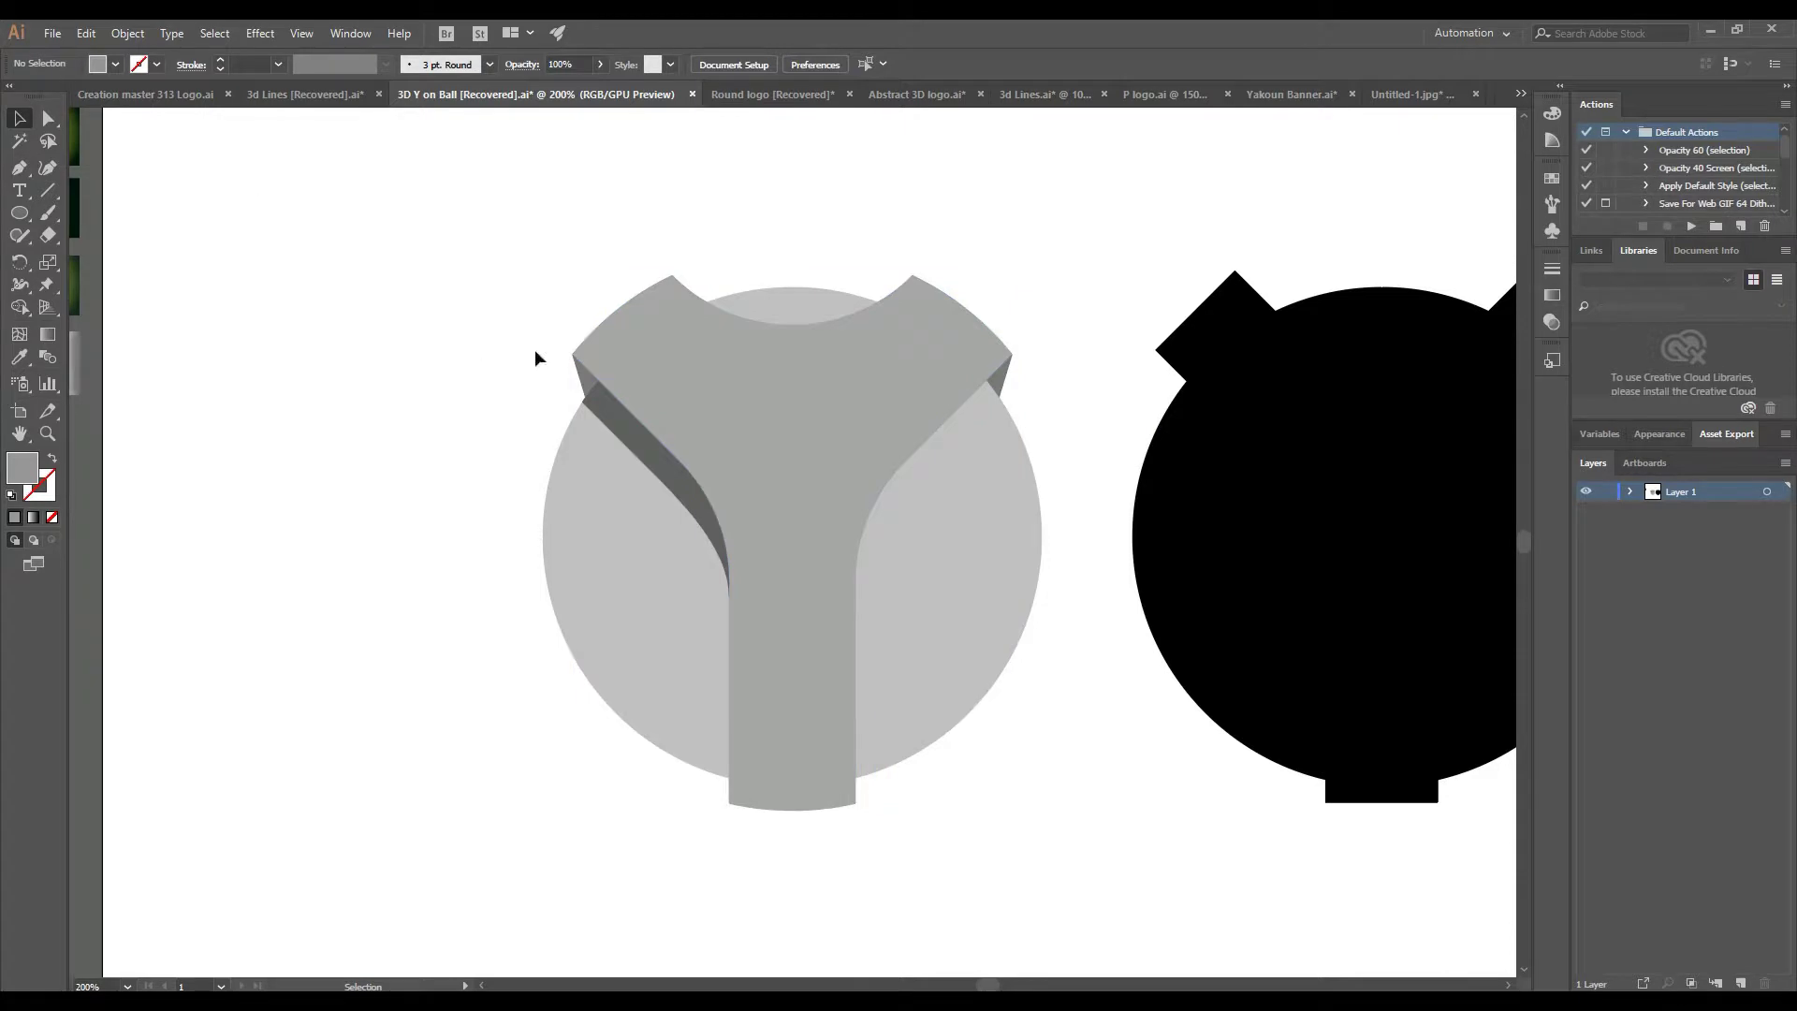
Reflect a copy of the dark curved strip and place it on the Y's right arm
right_click(638, 424)
click(911, 766)
click(798, 629)
drag(654, 483, 912, 483)
click(1070, 407)
Zoom into the right arm and align the dark strip with the arm's corner
key(z)
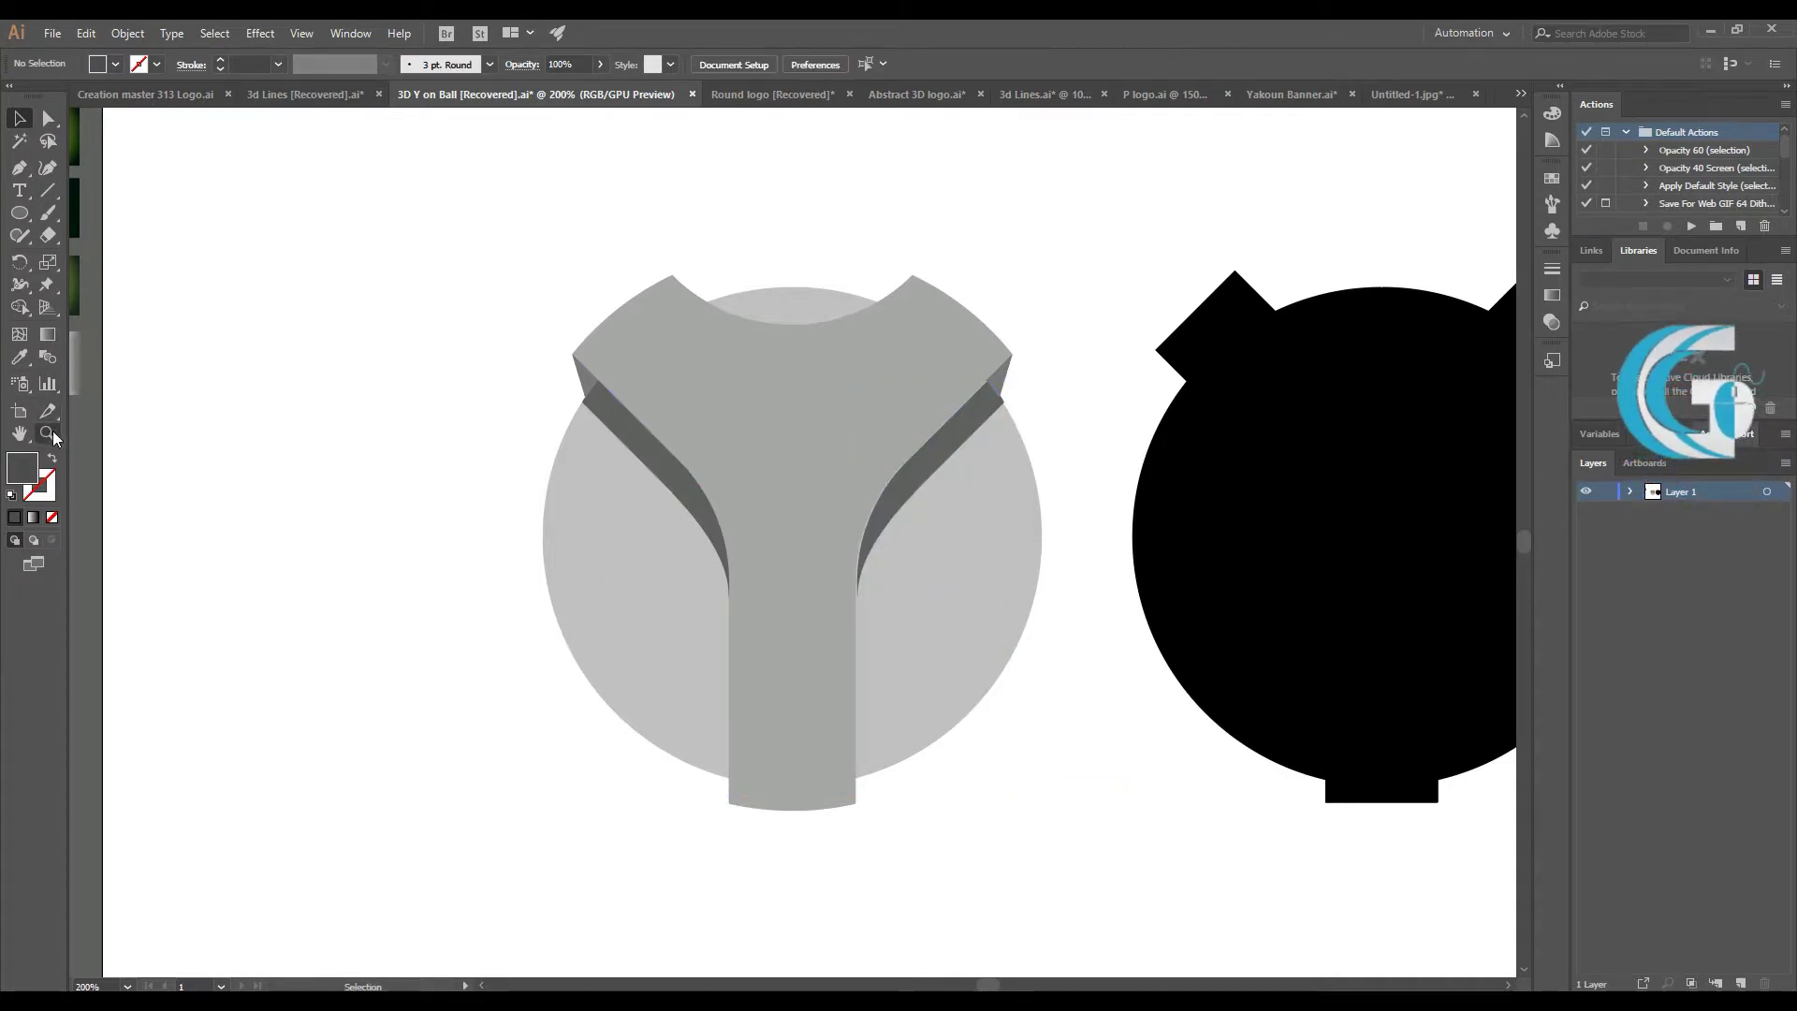
drag(999, 400, 1298, 404)
key(v)
drag(950, 351, 945, 351)
click(1087, 374)
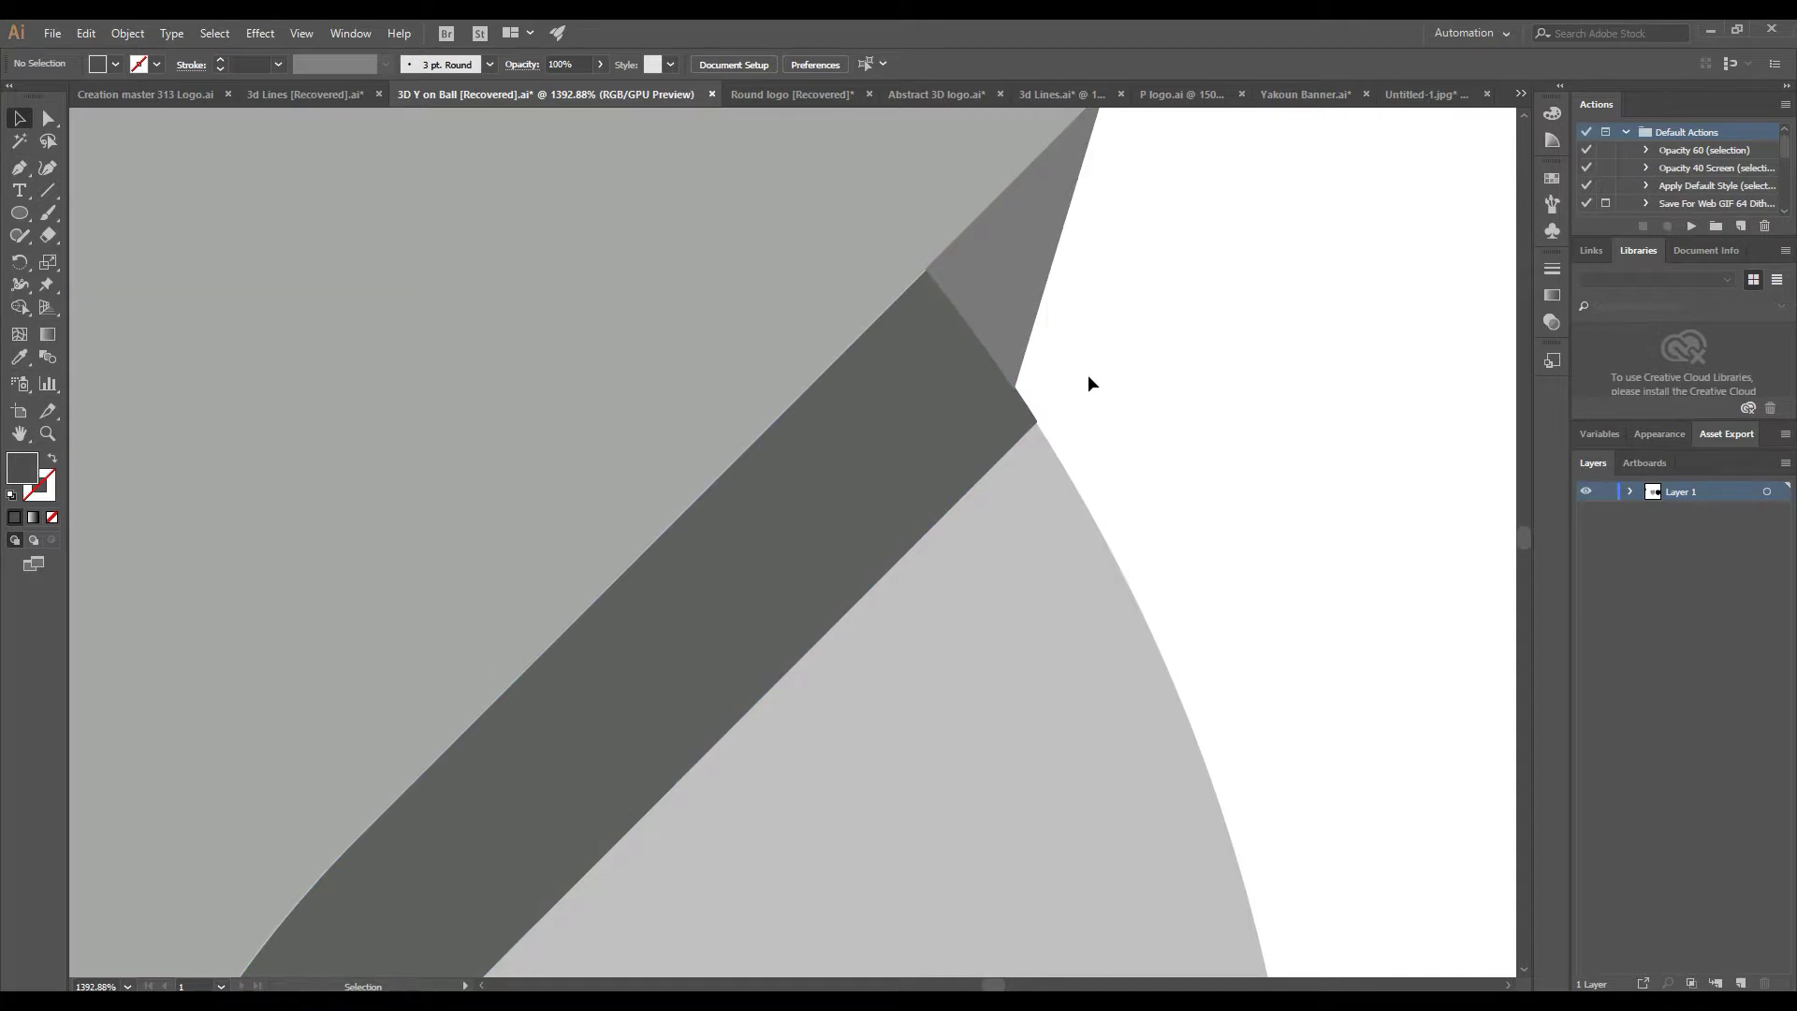
Nudge the grey triangular face and adjoining face to close the white gap at the arm corner
scroll(1087, 375, up, 2)
mouse_move(1071, 334)
mouse_down()
mouse_move(1092, 339)
mouse_move(1112, 409)
mouse_up()
click(1092, 338)
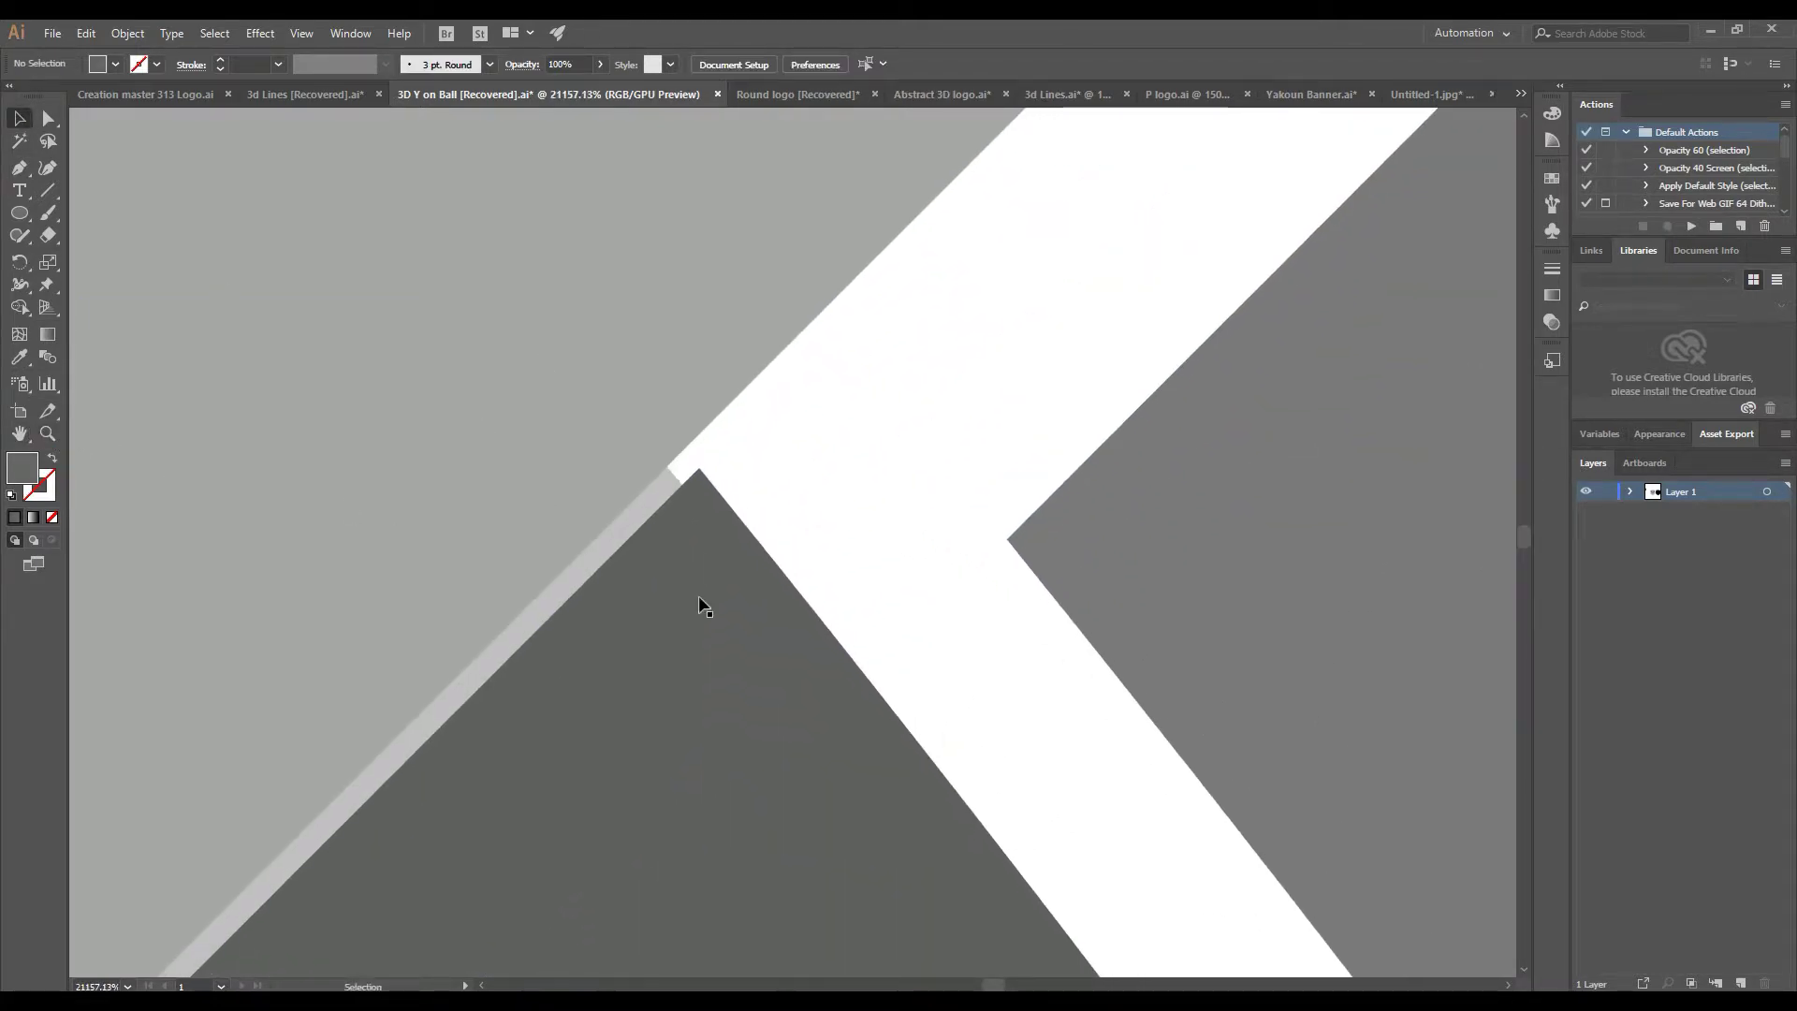
drag(703, 610, 702, 610)
drag(973, 389, 873, 396)
Deselect and zoom back out with Ctrl+- to view the whole logo
key(ctrl+minus)
key(ctrl+minus)
key(ctrl+minus)
key(ctrl+minus)
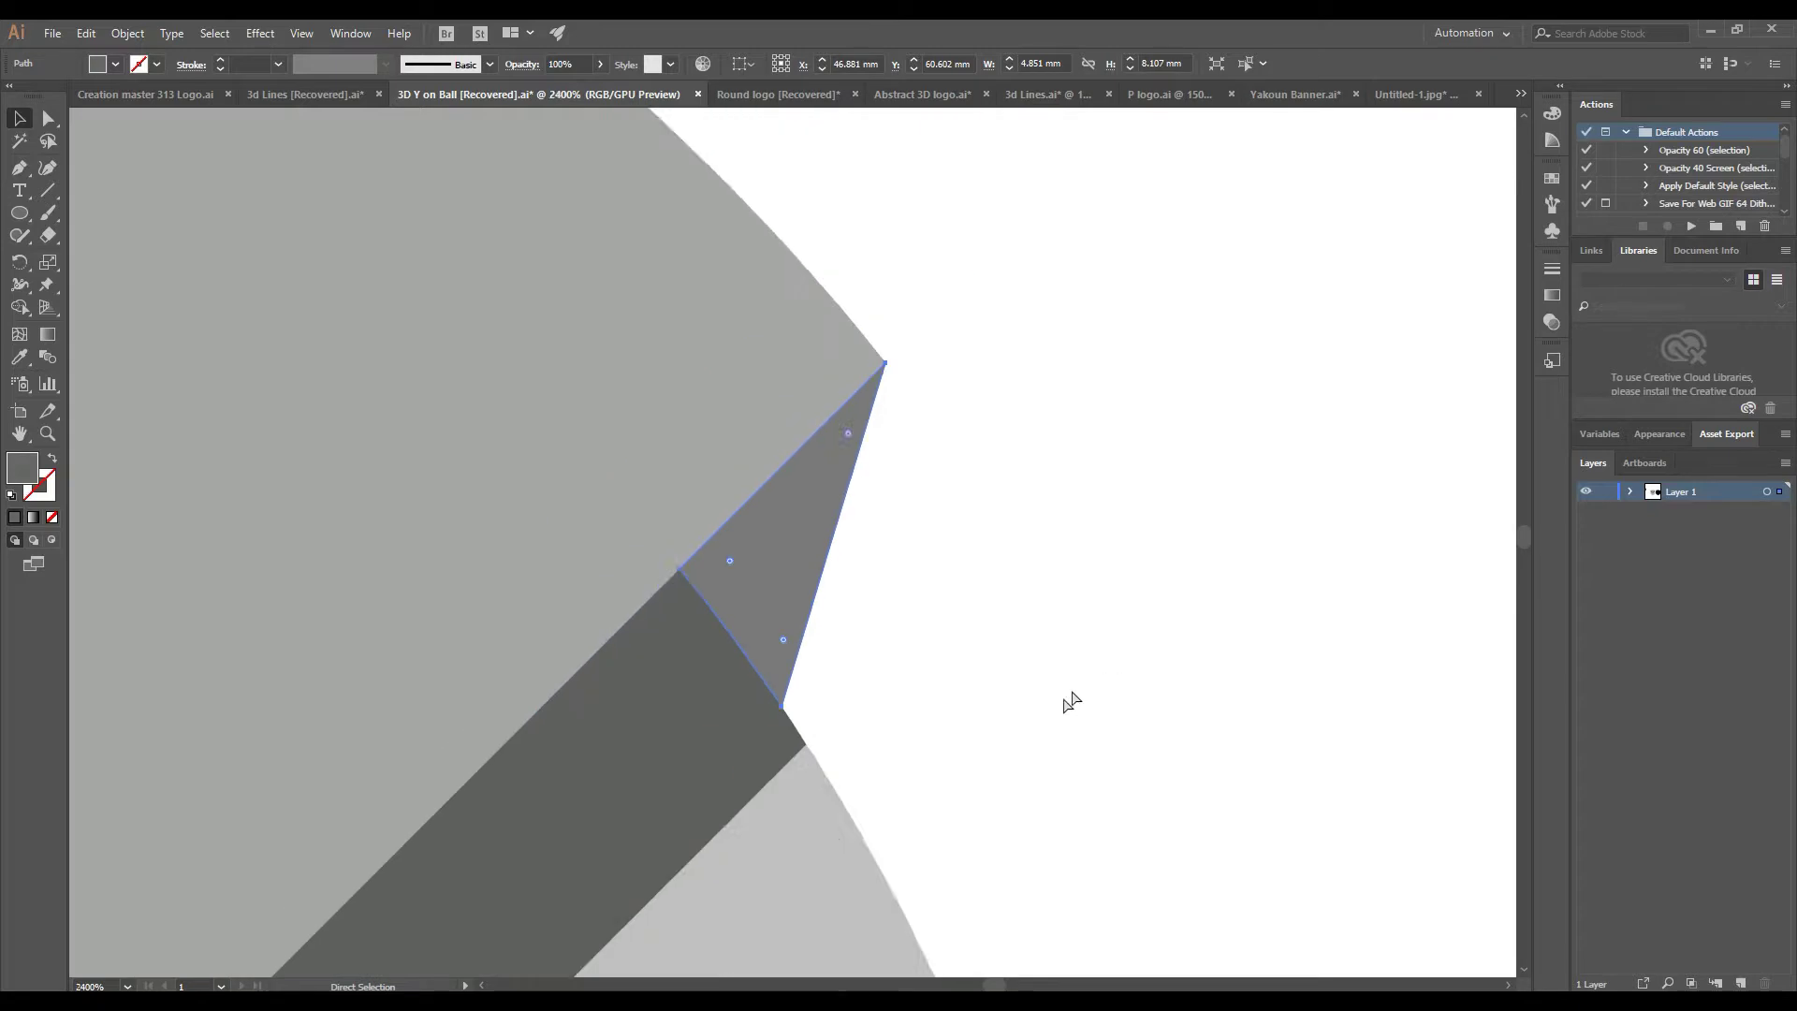
key(ctrl+minus)
key(ctrl+minus)
key(ctrl+minus)
key(ctrl+shift+a)
scroll(1245, 458, left, 3)
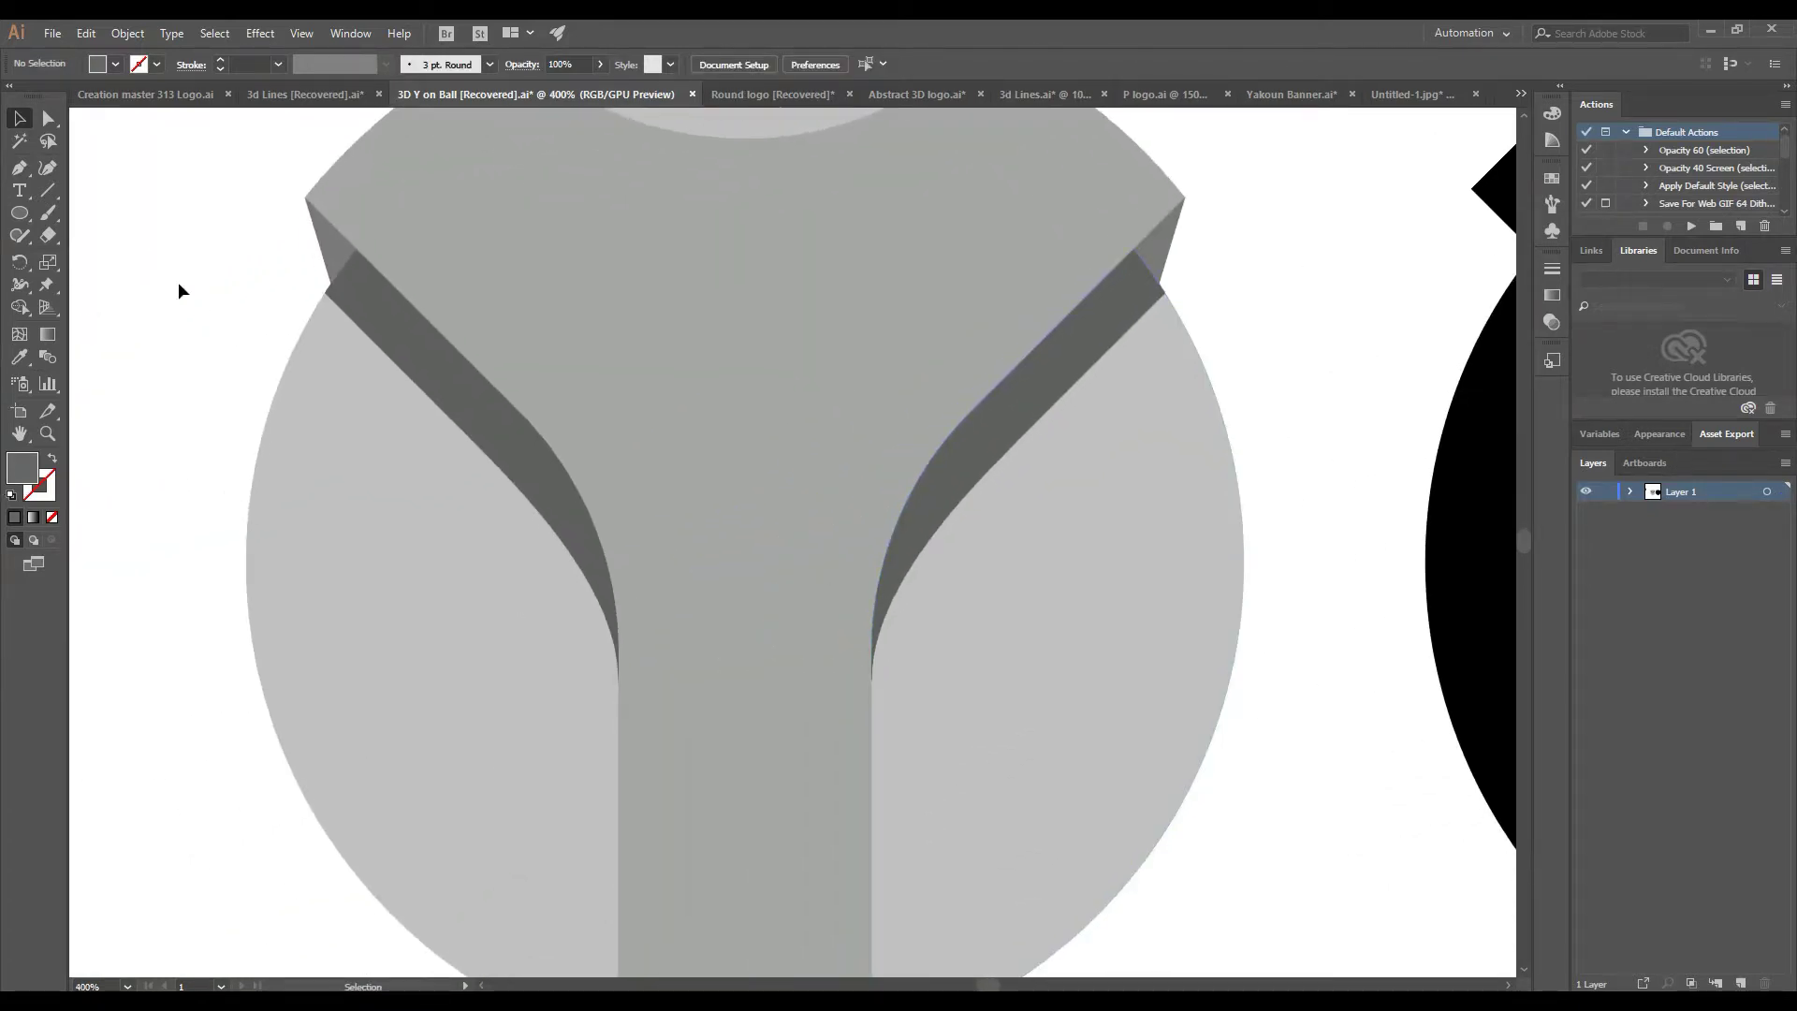
key(ctrl+minus)
key(ctrl+minus)
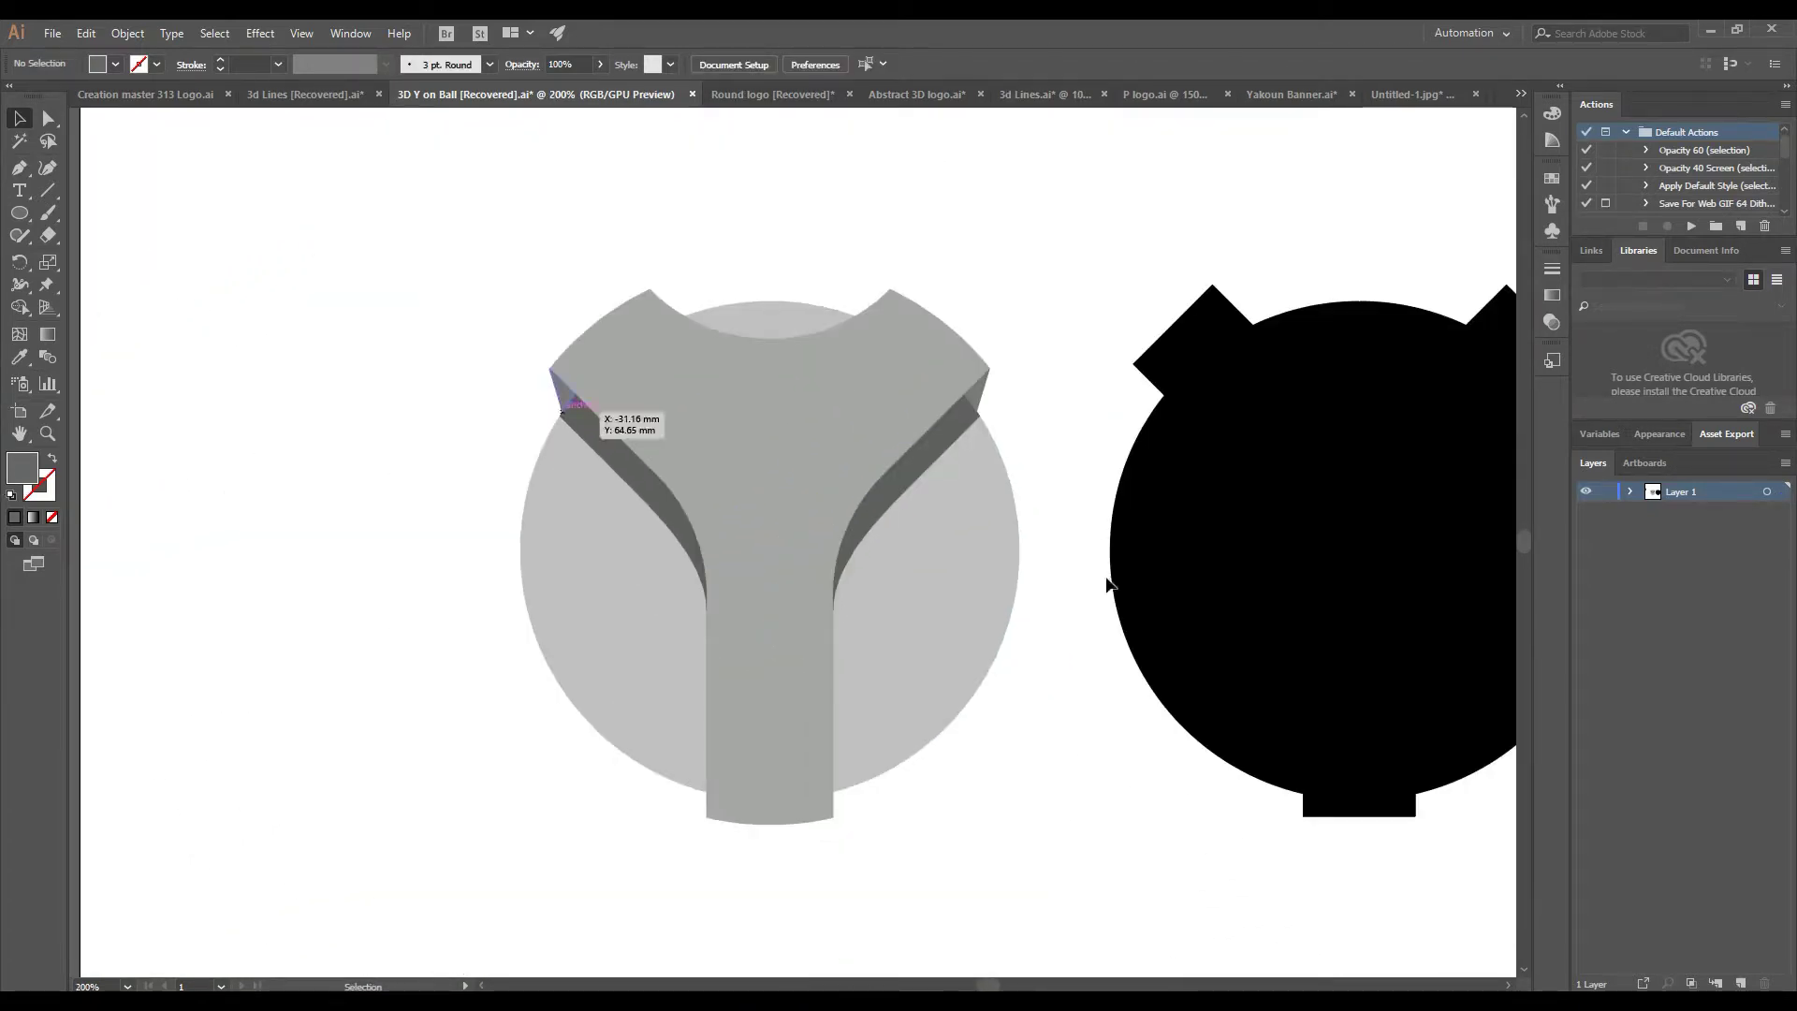
key(ctrl+minus)
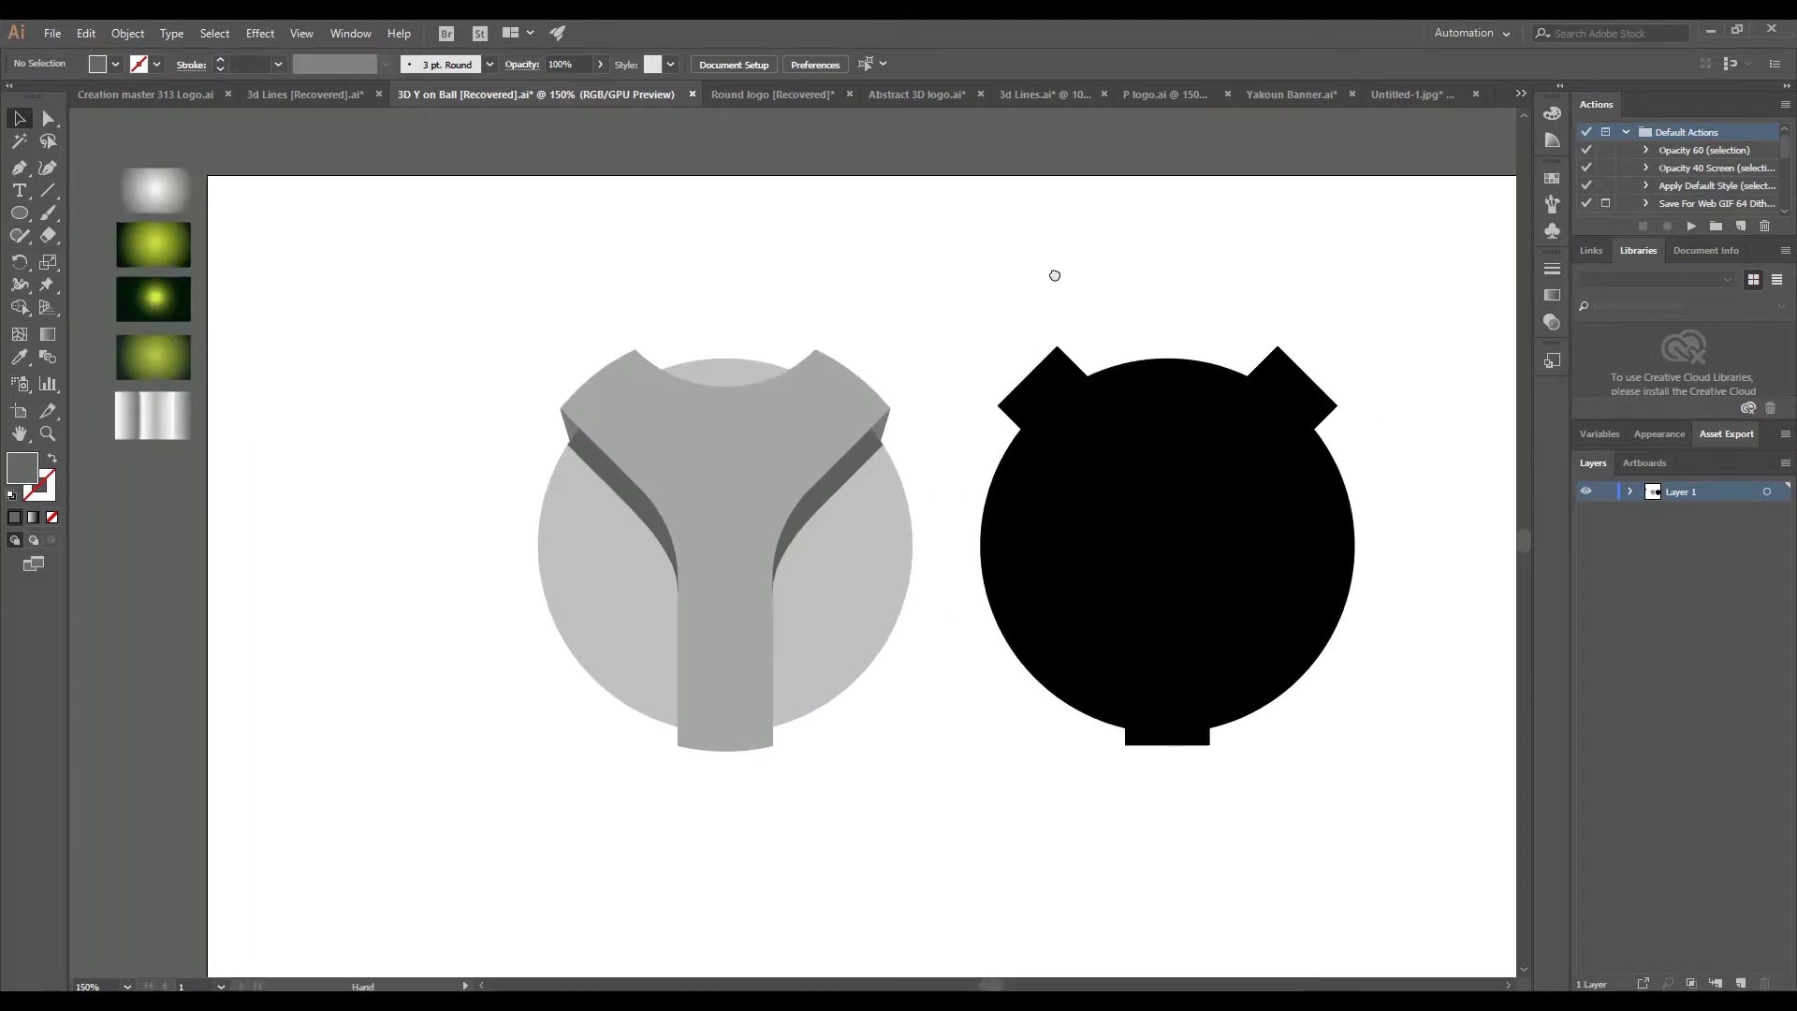
Apply the green radial gradient swatch to the Y's front, centred higher and widened across the letter
click(745, 525)
click(19, 356)
click(145, 207)
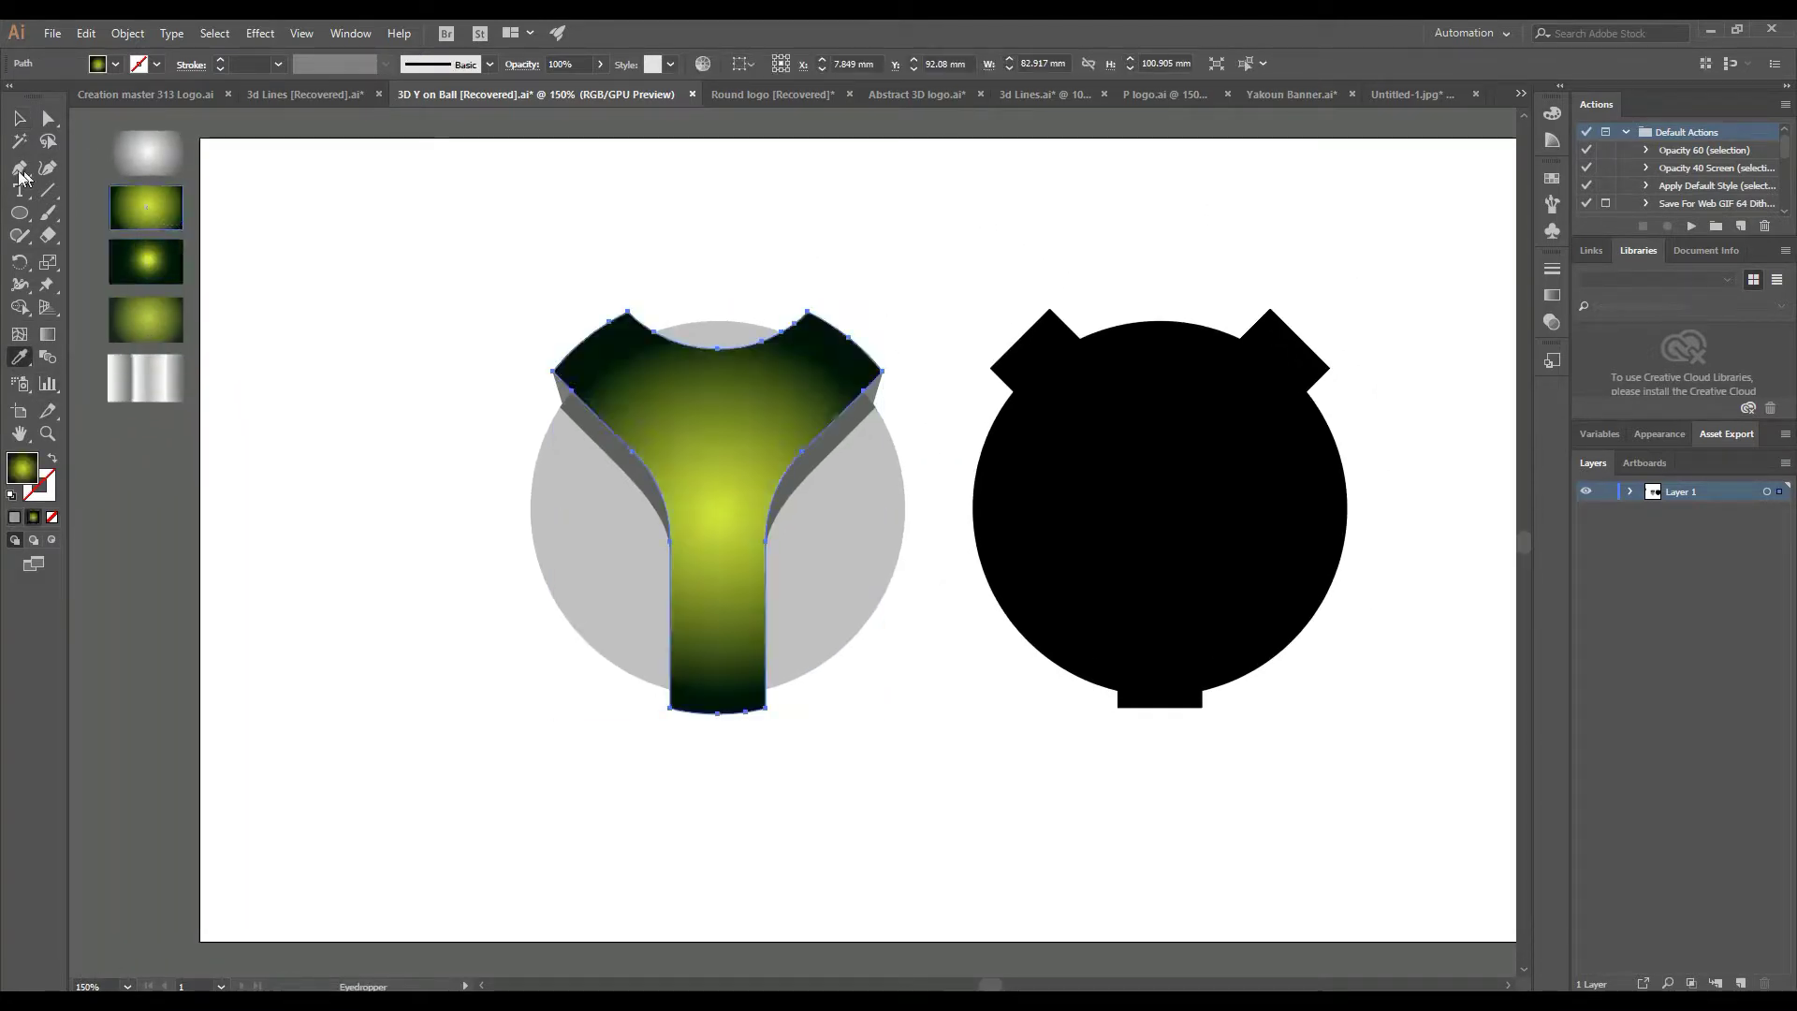
click(47, 334)
drag(718, 513, 718, 457)
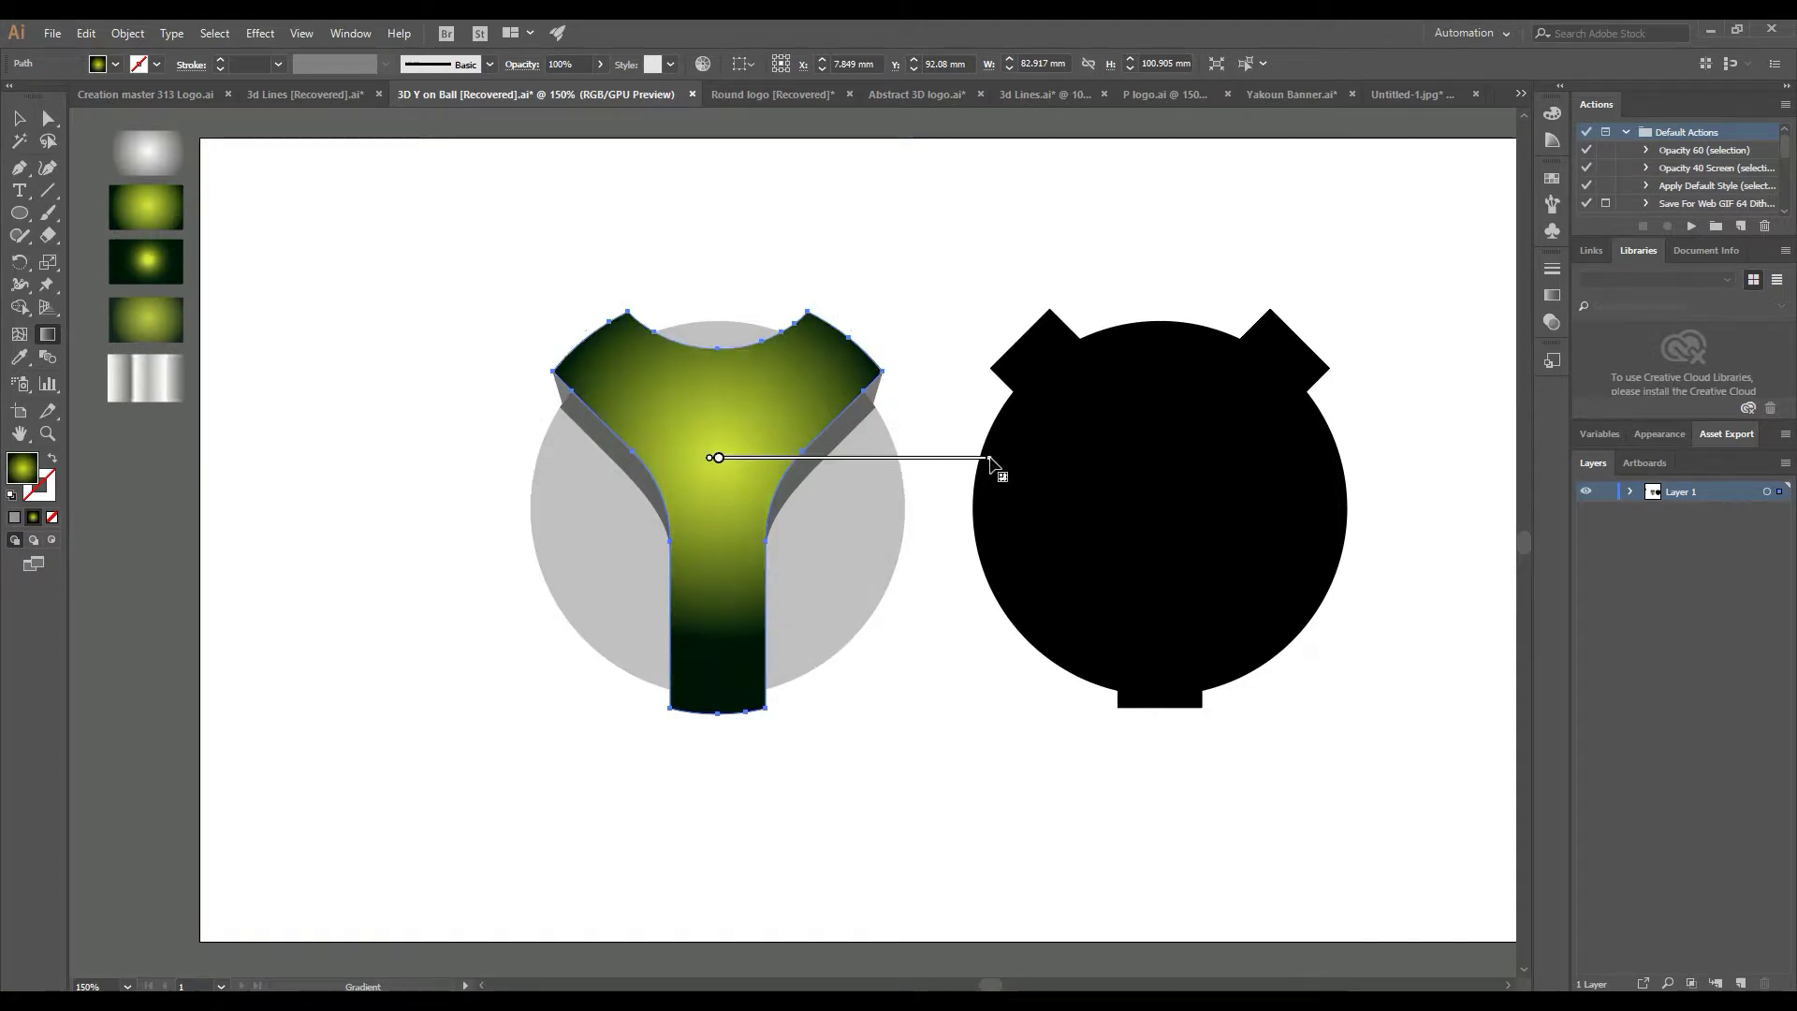
drag(992, 460, 988, 466)
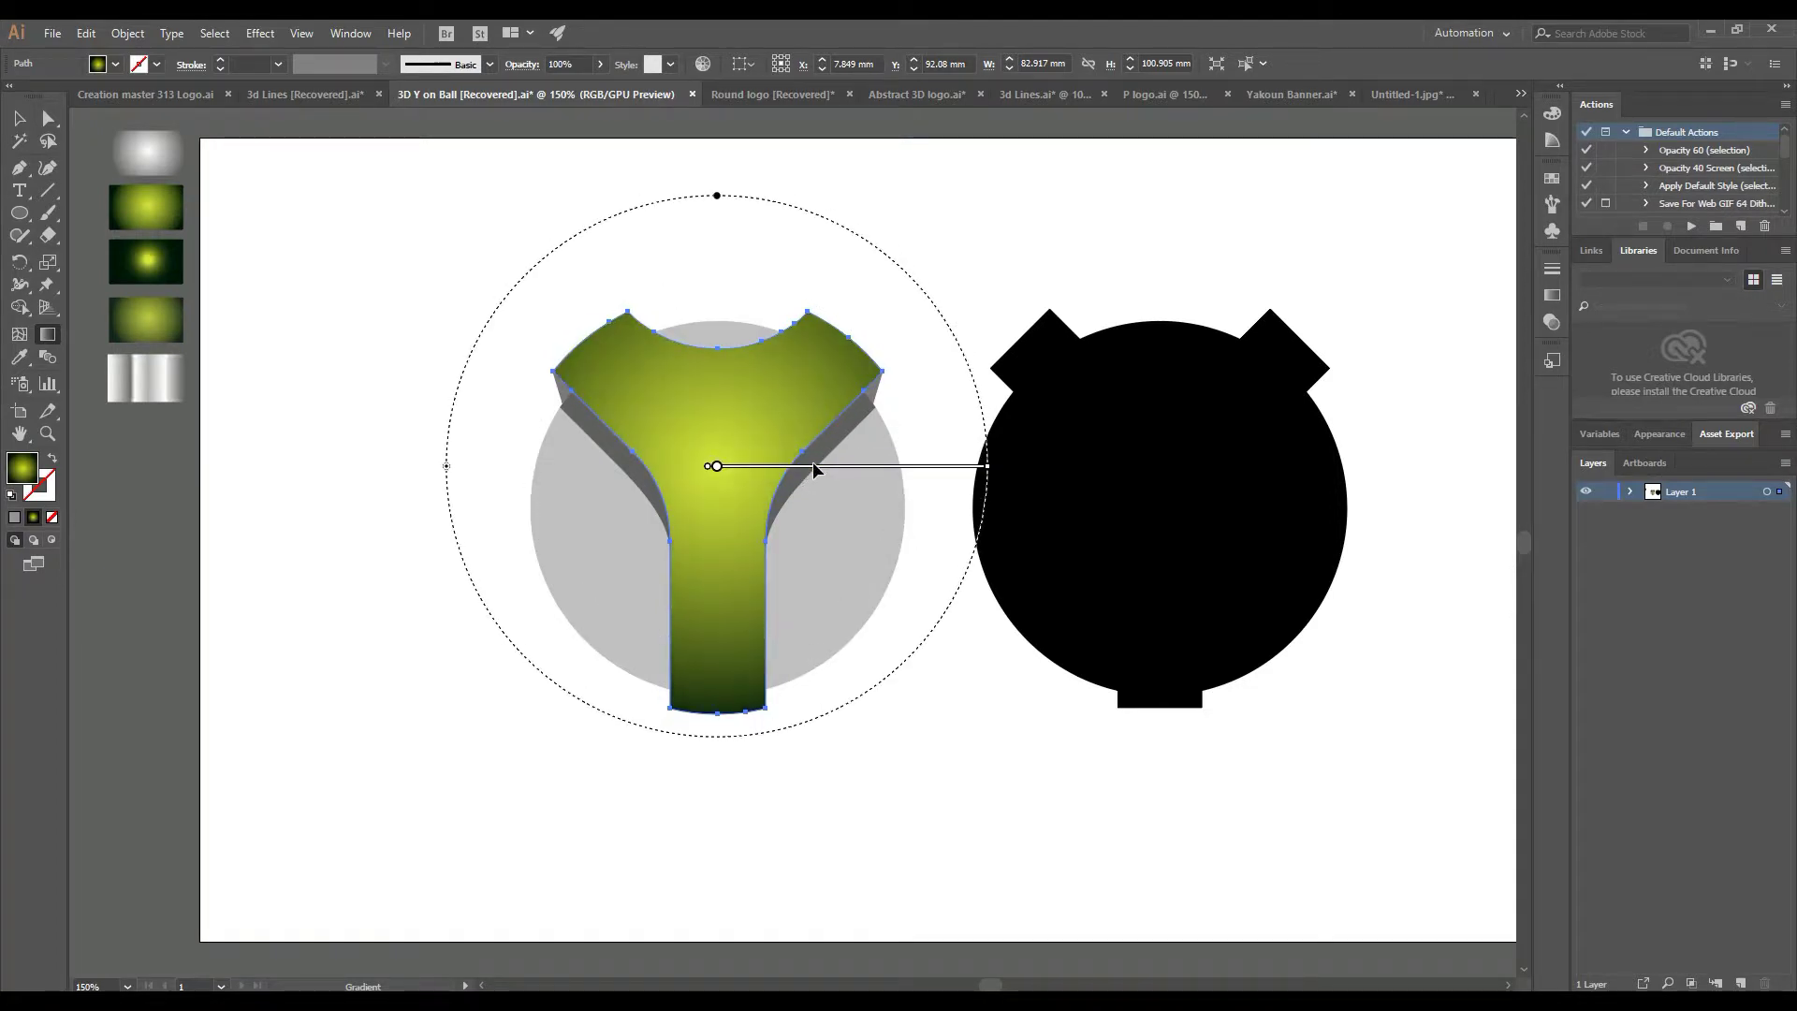
drag(849, 461, 842, 460)
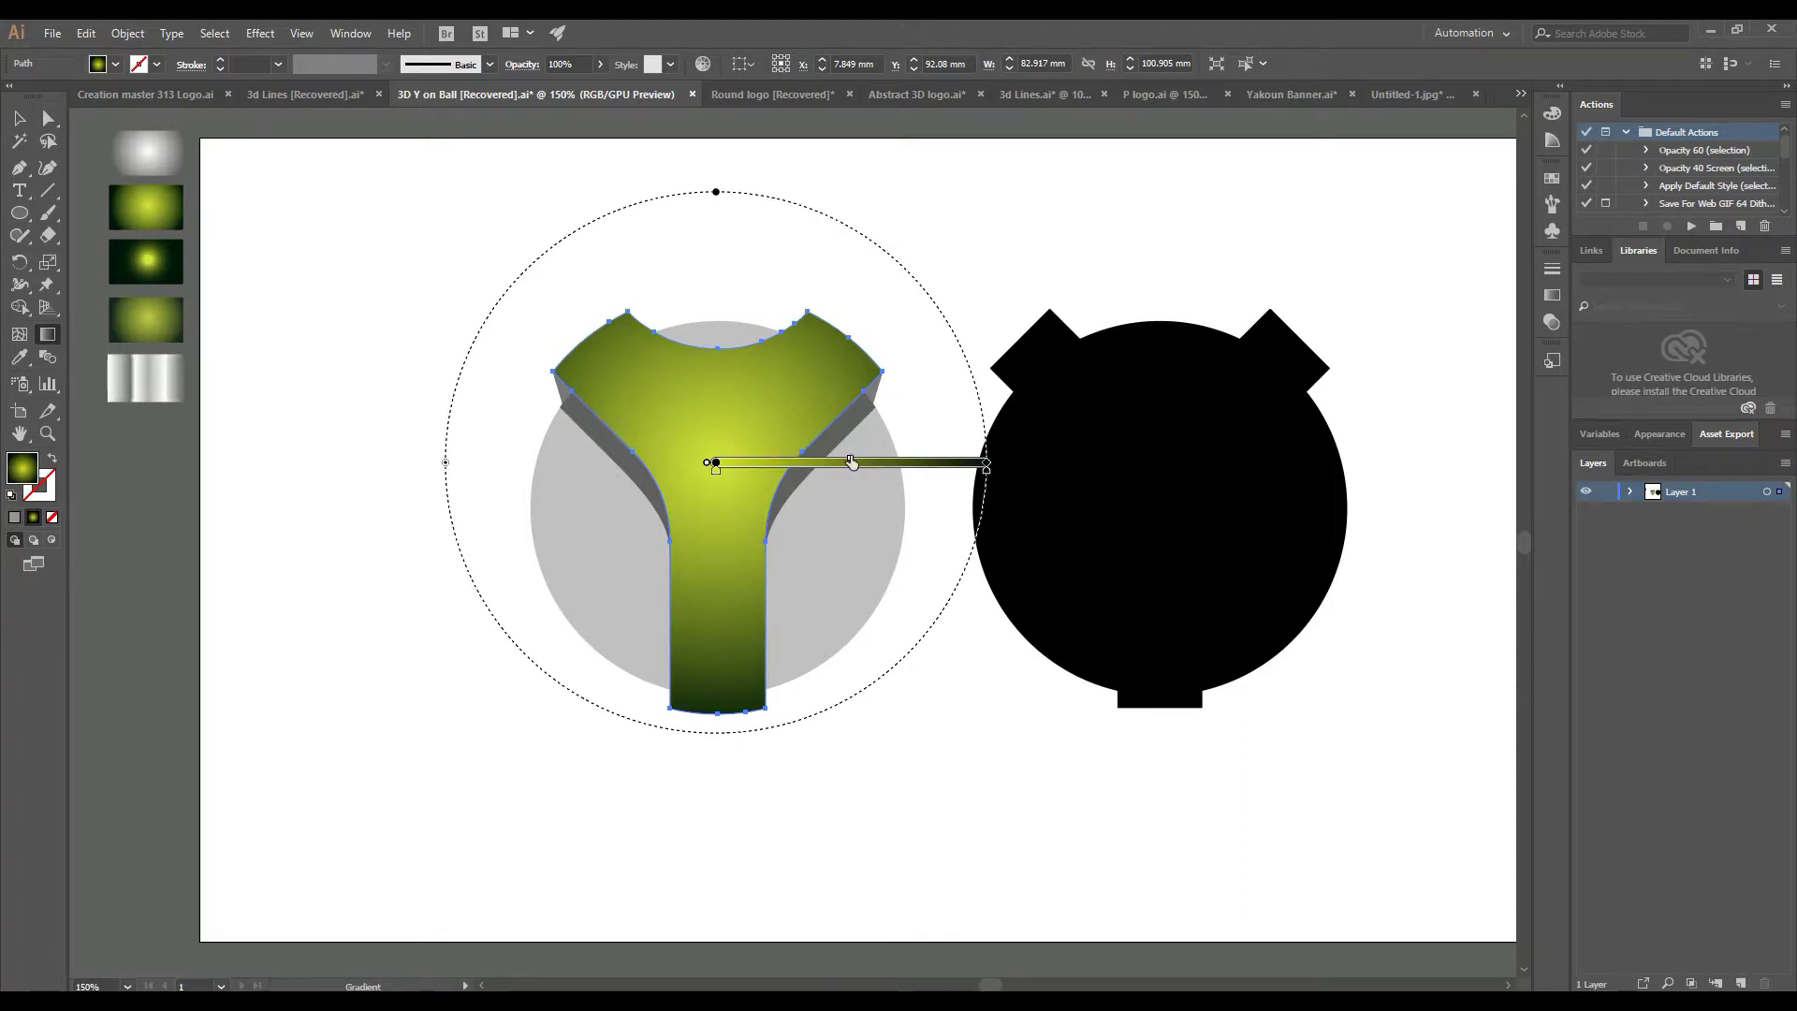
Select the Y's left side face
key(v)
click(285, 199)
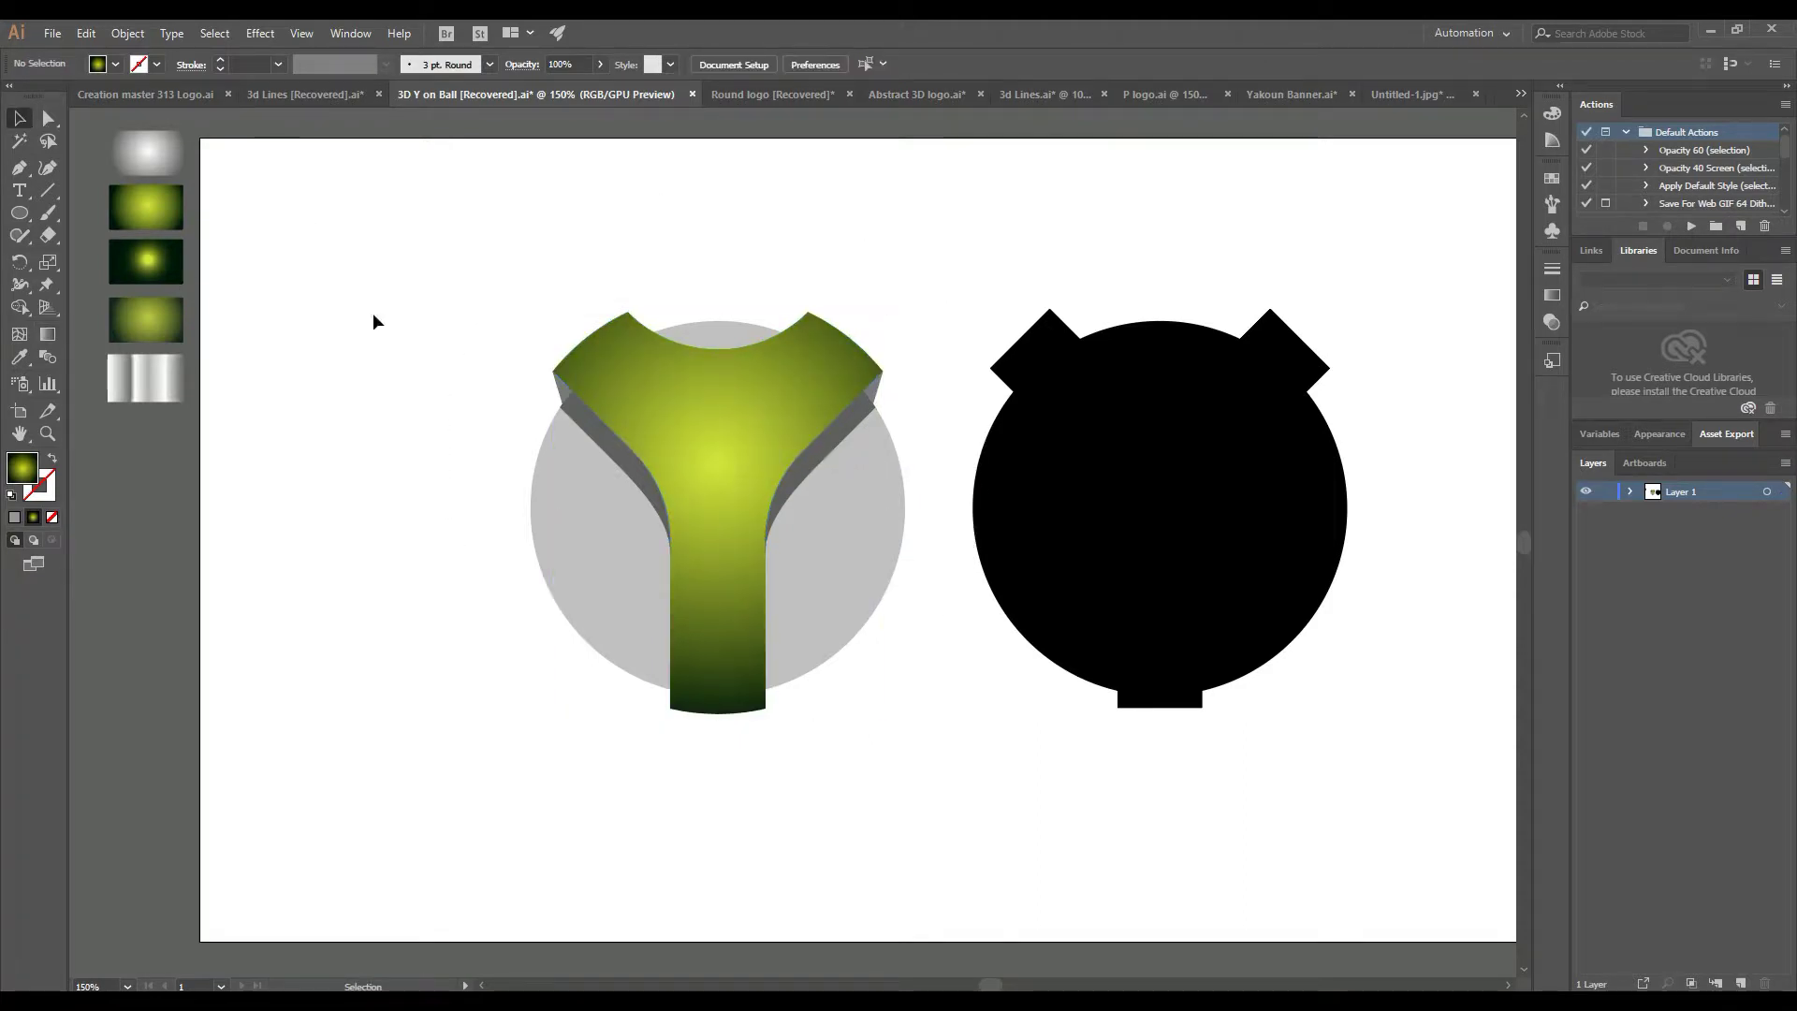
click(597, 427)
Eyedropper the dark gradient onto the Y's left side face
key(i)
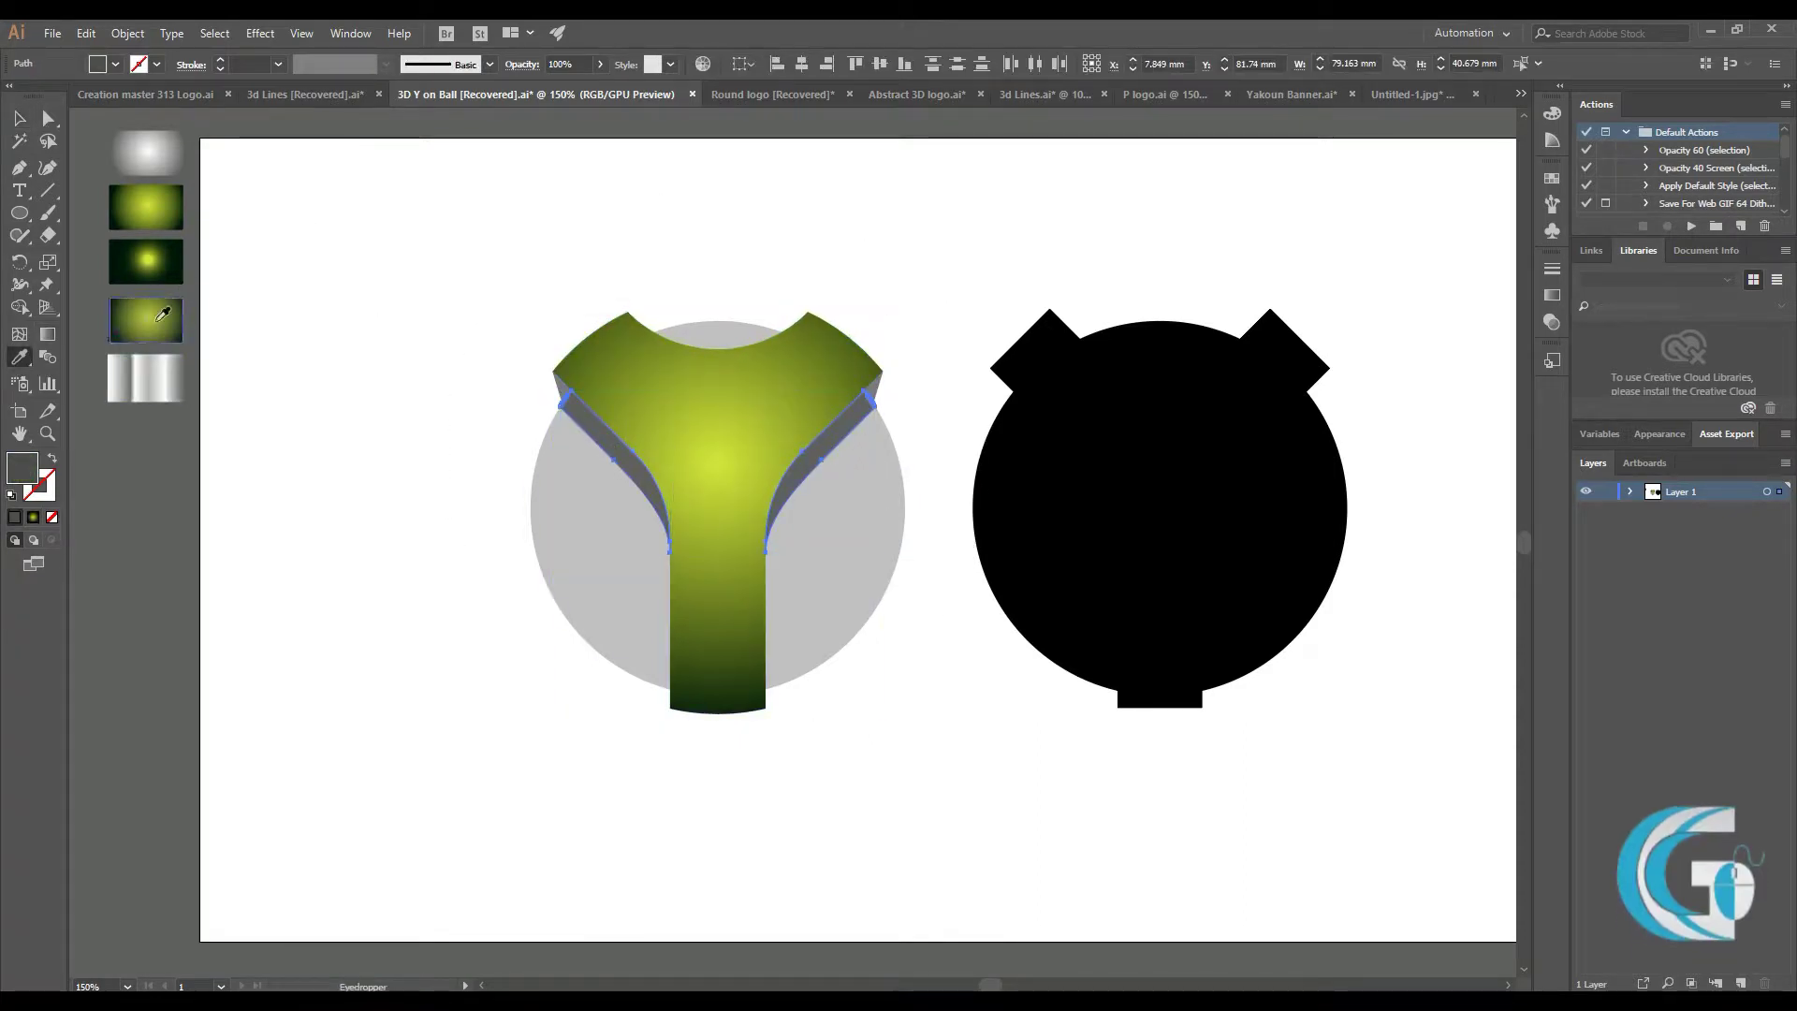
click(123, 288)
key(v)
Move the black shape's circle onto the Y and send it to the back
click(552, 561)
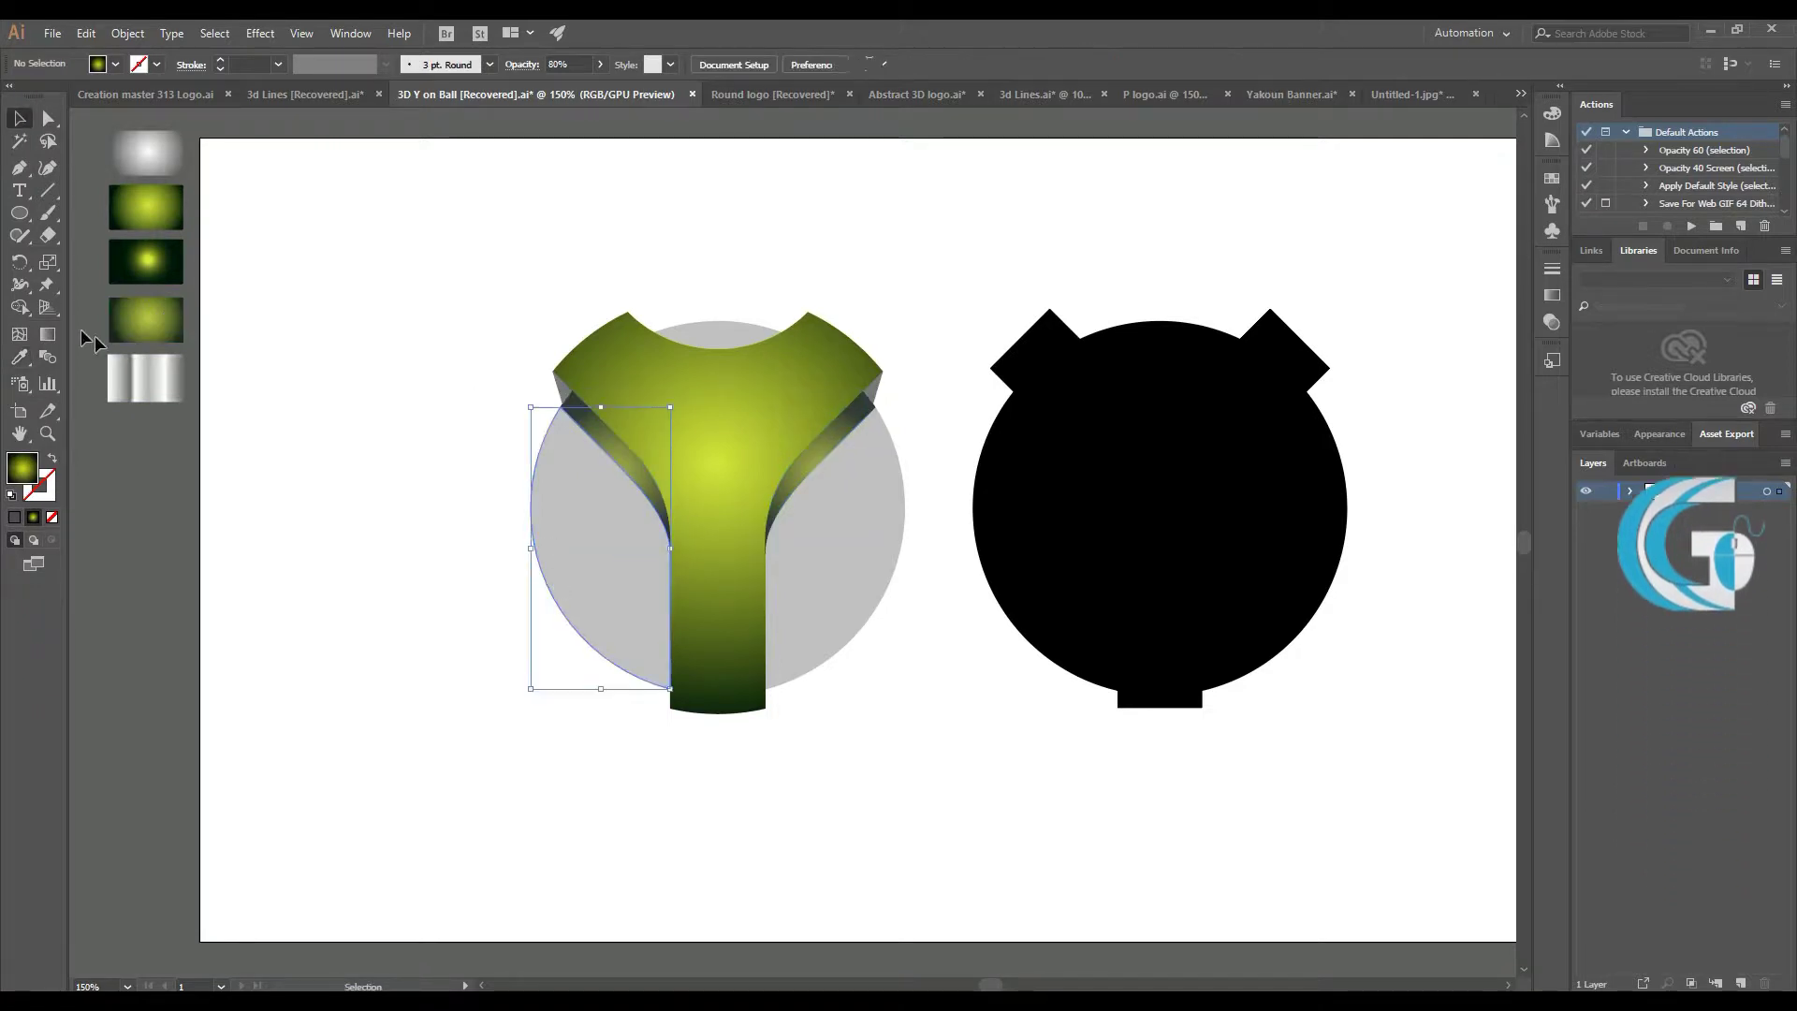
click(730, 333)
drag(1030, 589, 584, 590)
right_click(628, 566)
mouse_move(680, 856)
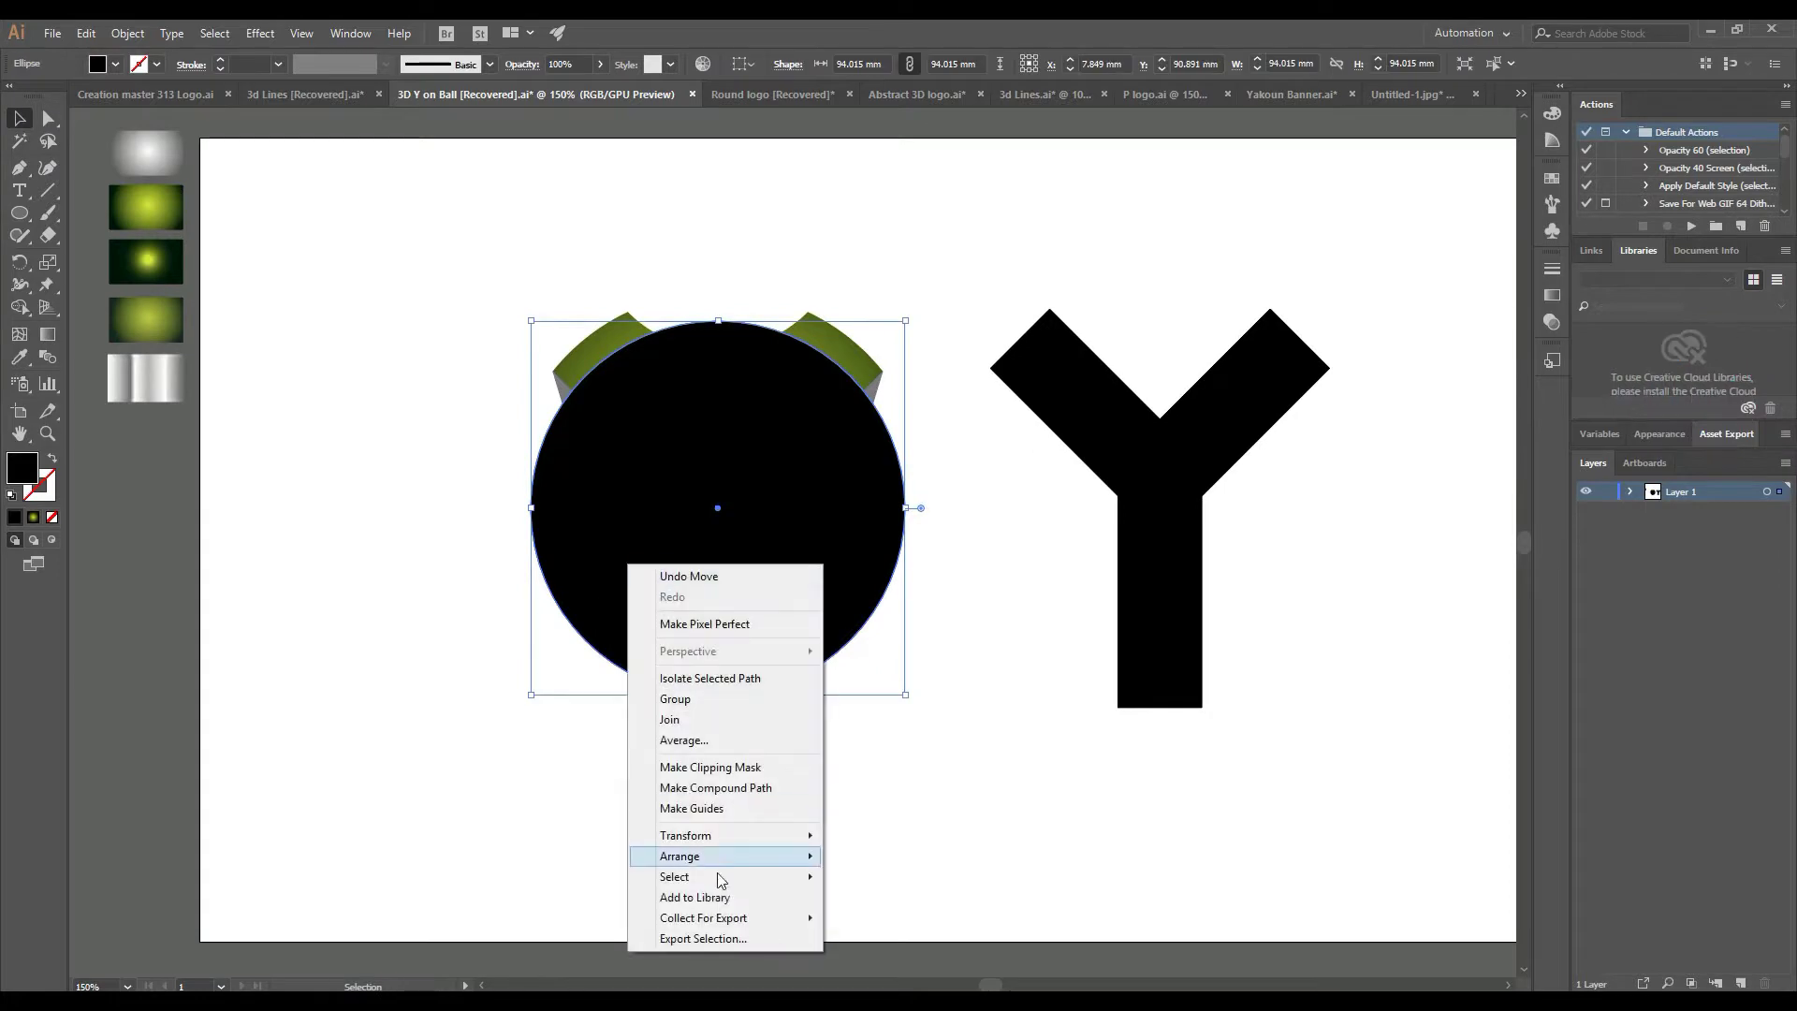
click(885, 917)
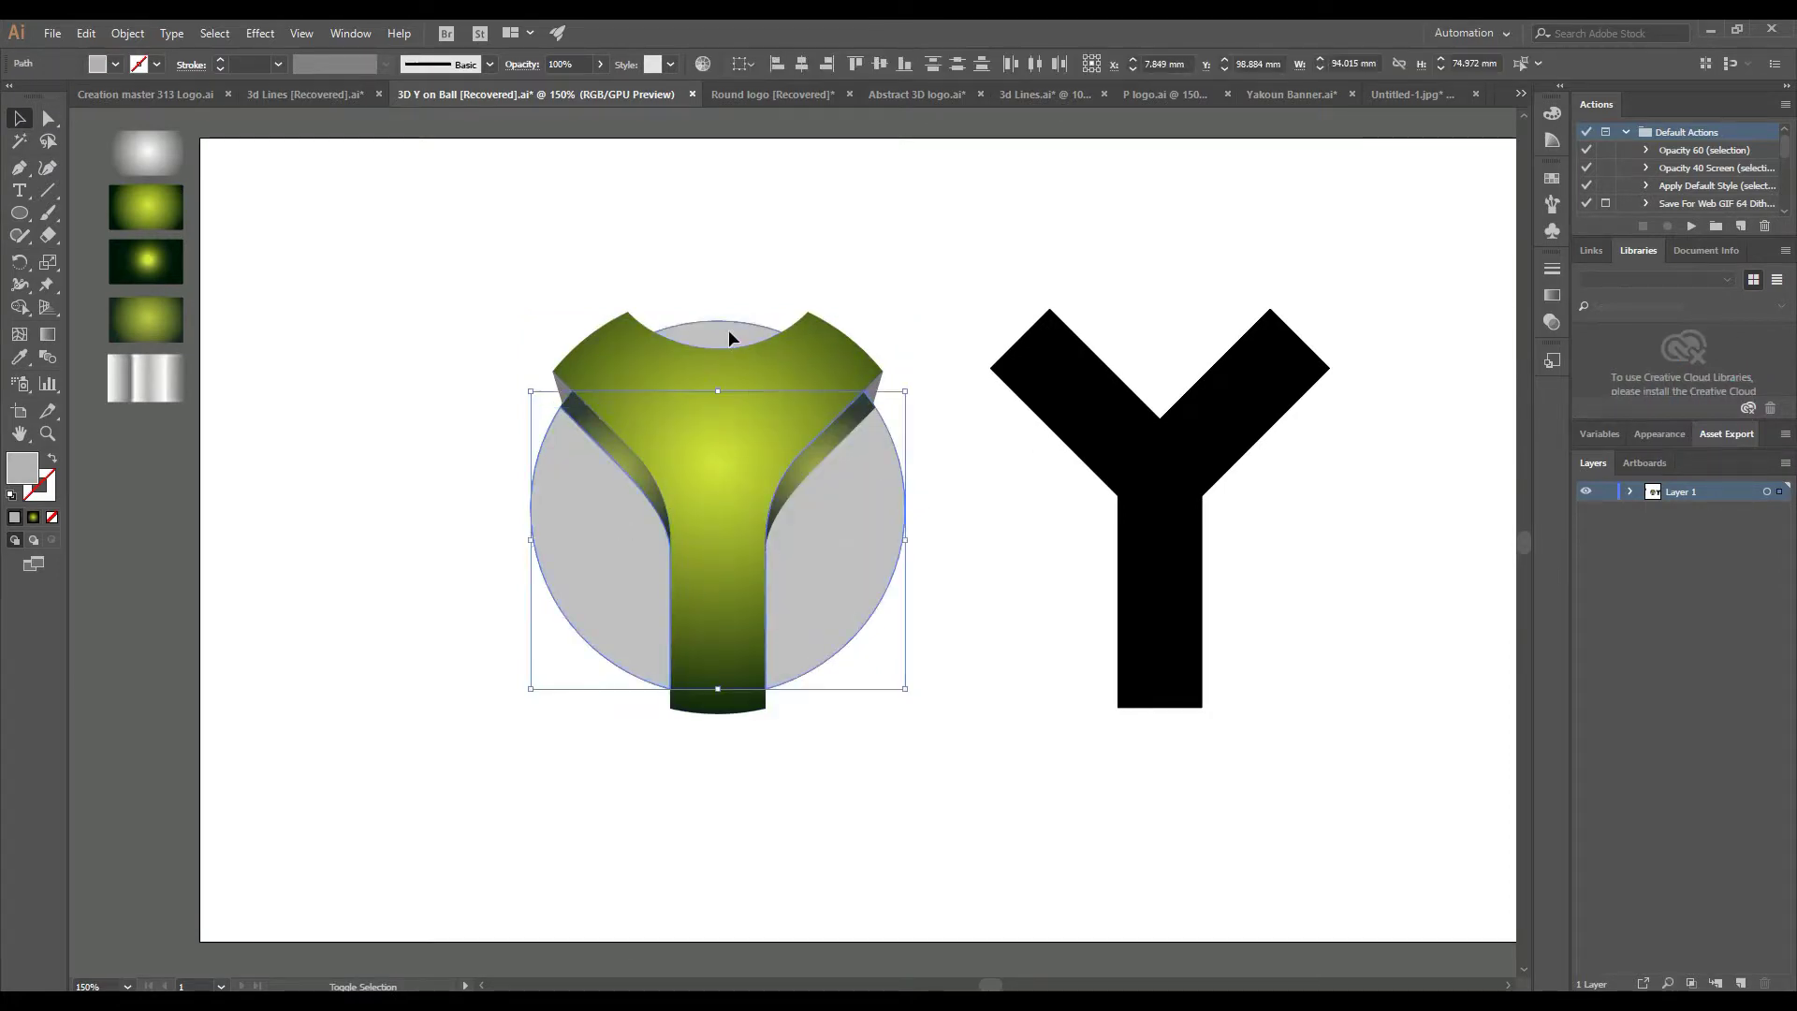
Fill the circle with the dark radial gradient and stretch it wider with the Gradient tool
click(662, 587)
key(i)
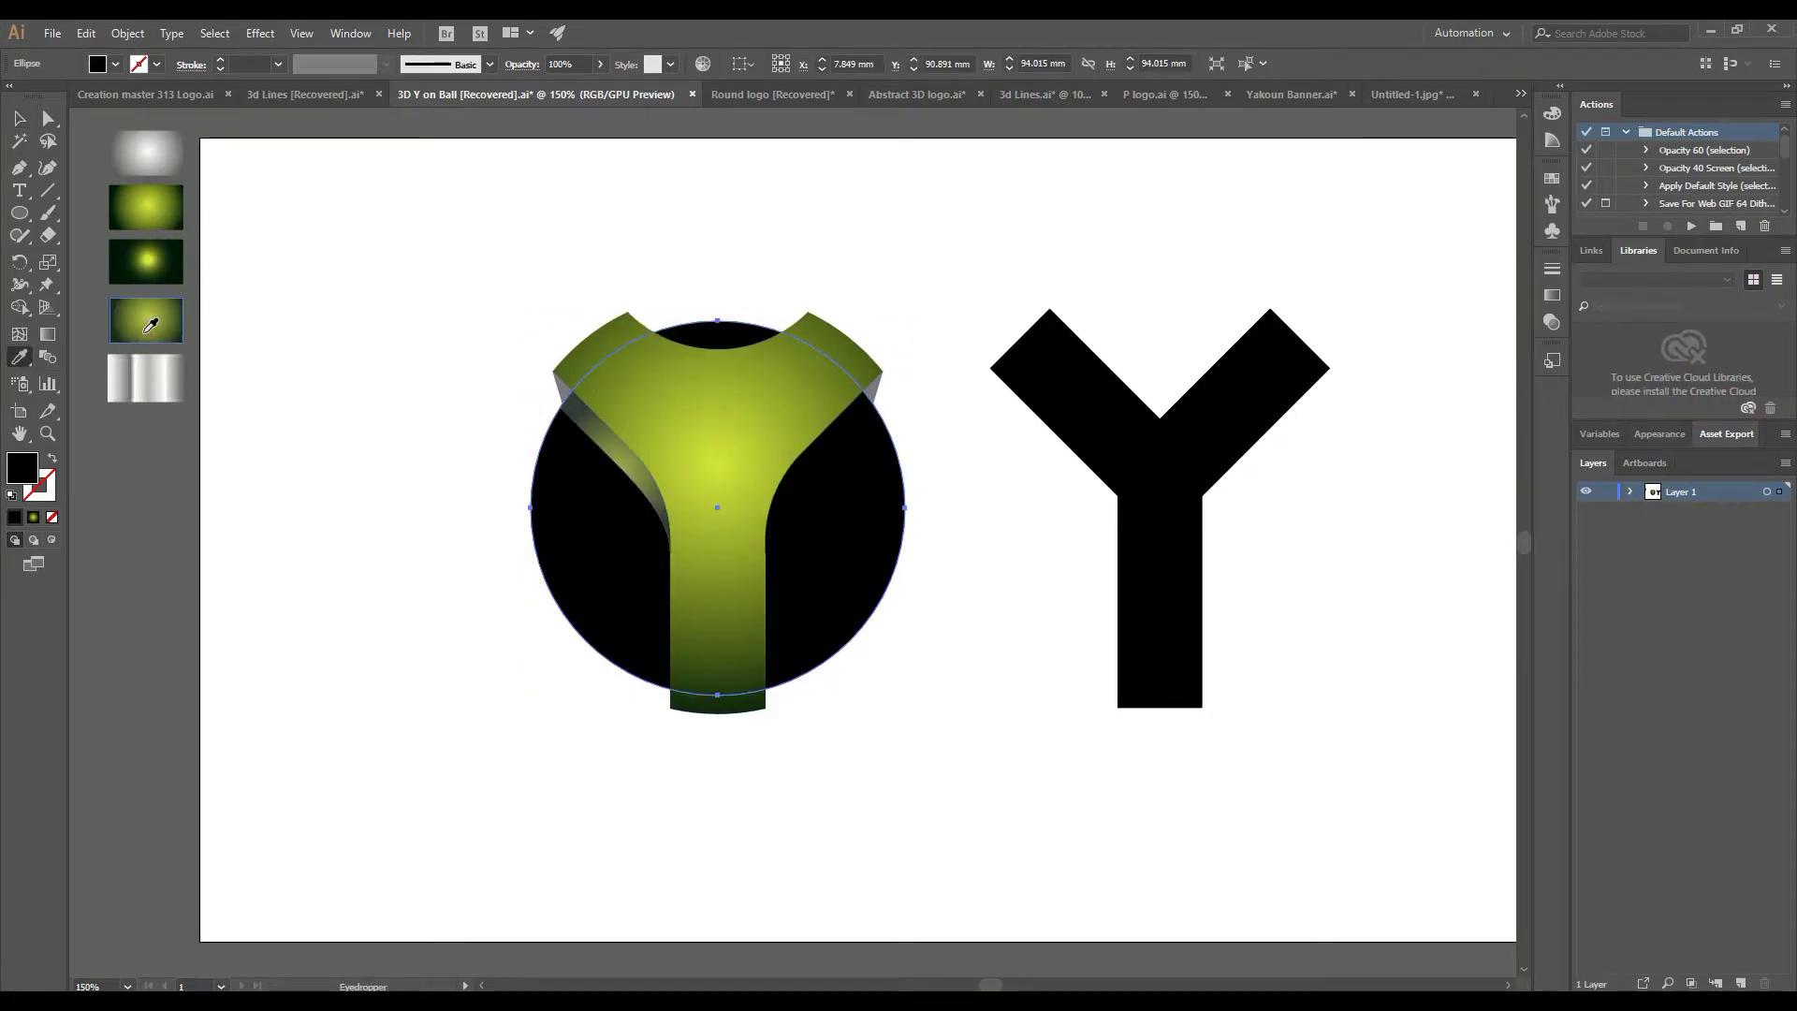
click(137, 251)
key(v)
click(49, 335)
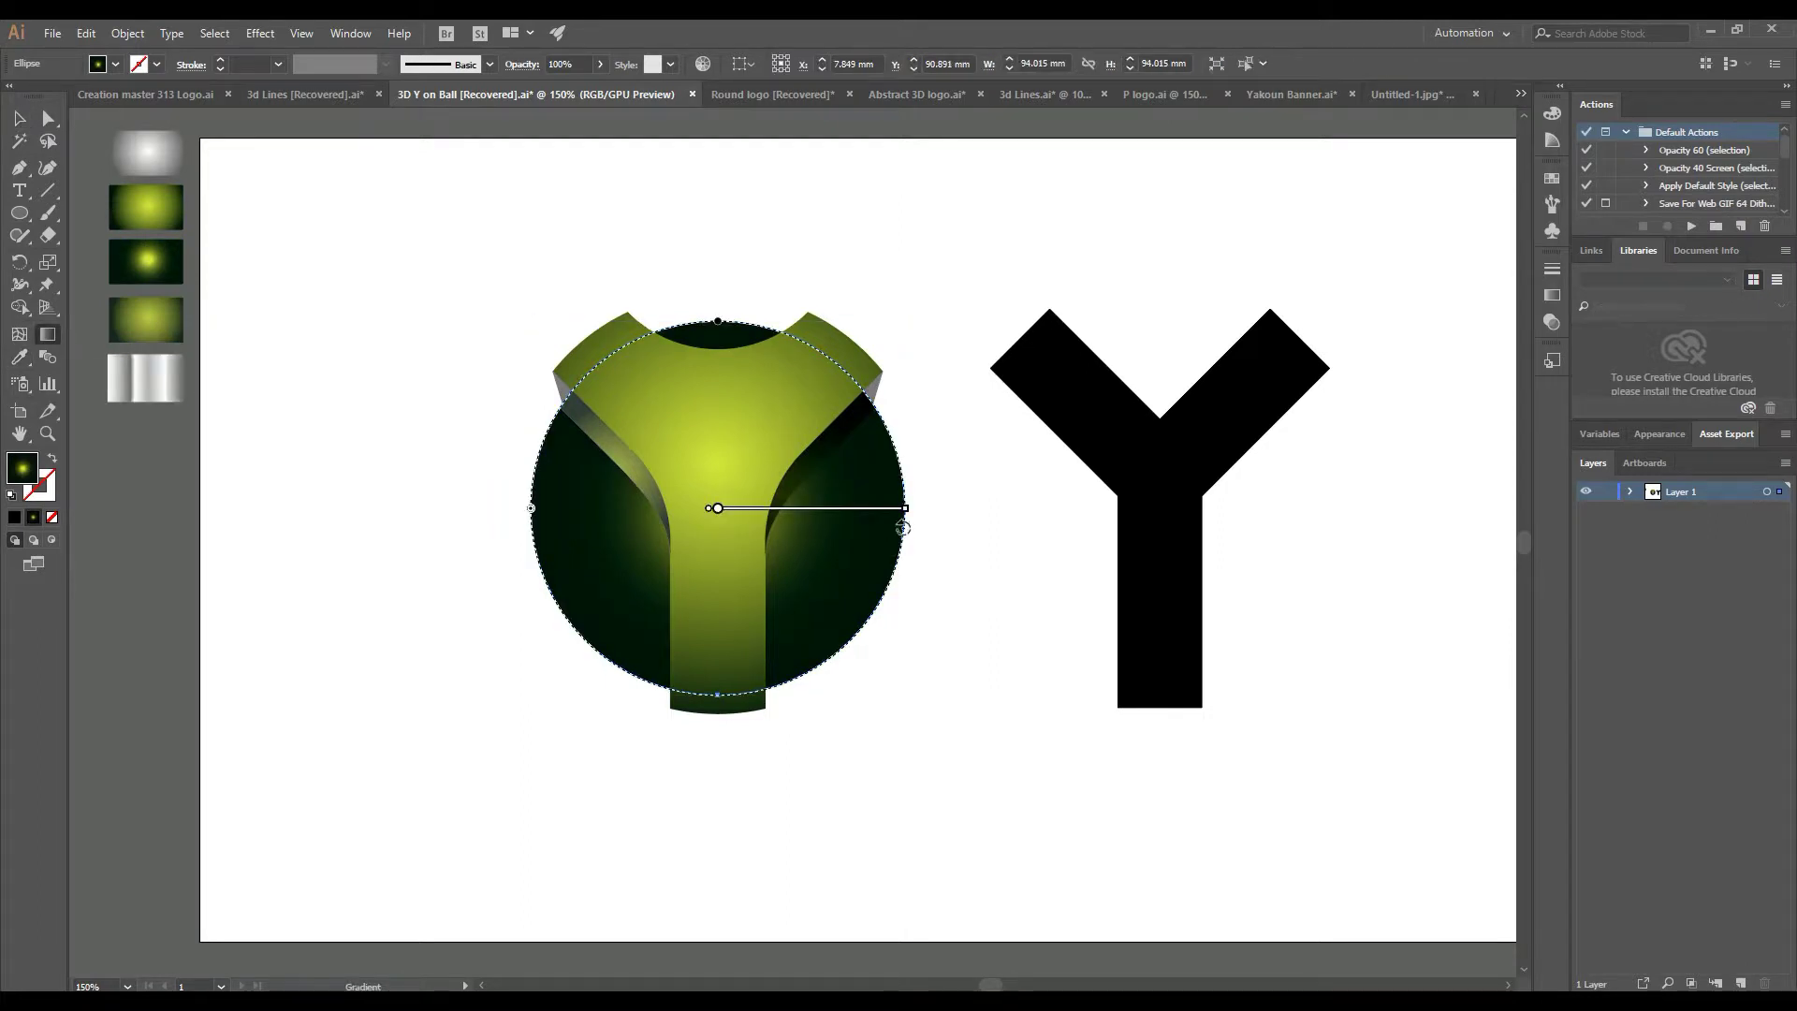
drag(905, 510, 1107, 509)
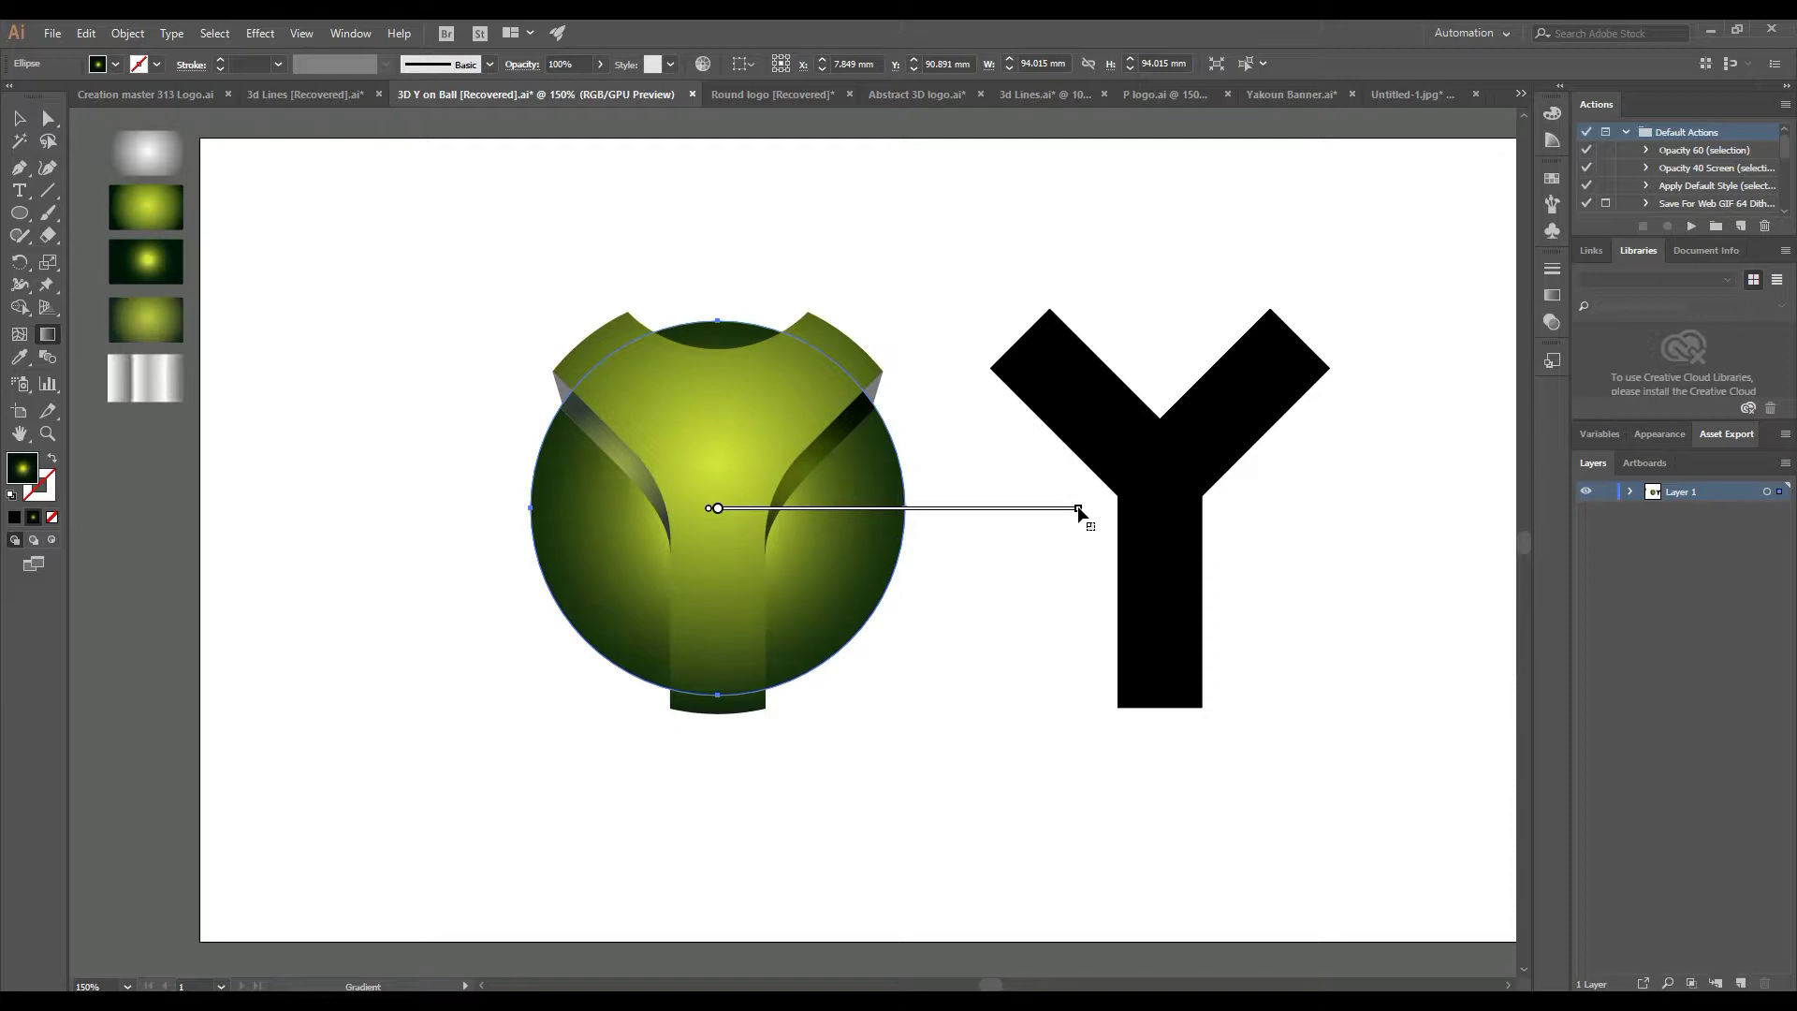
key(v)
key(ctrl+shift+a)
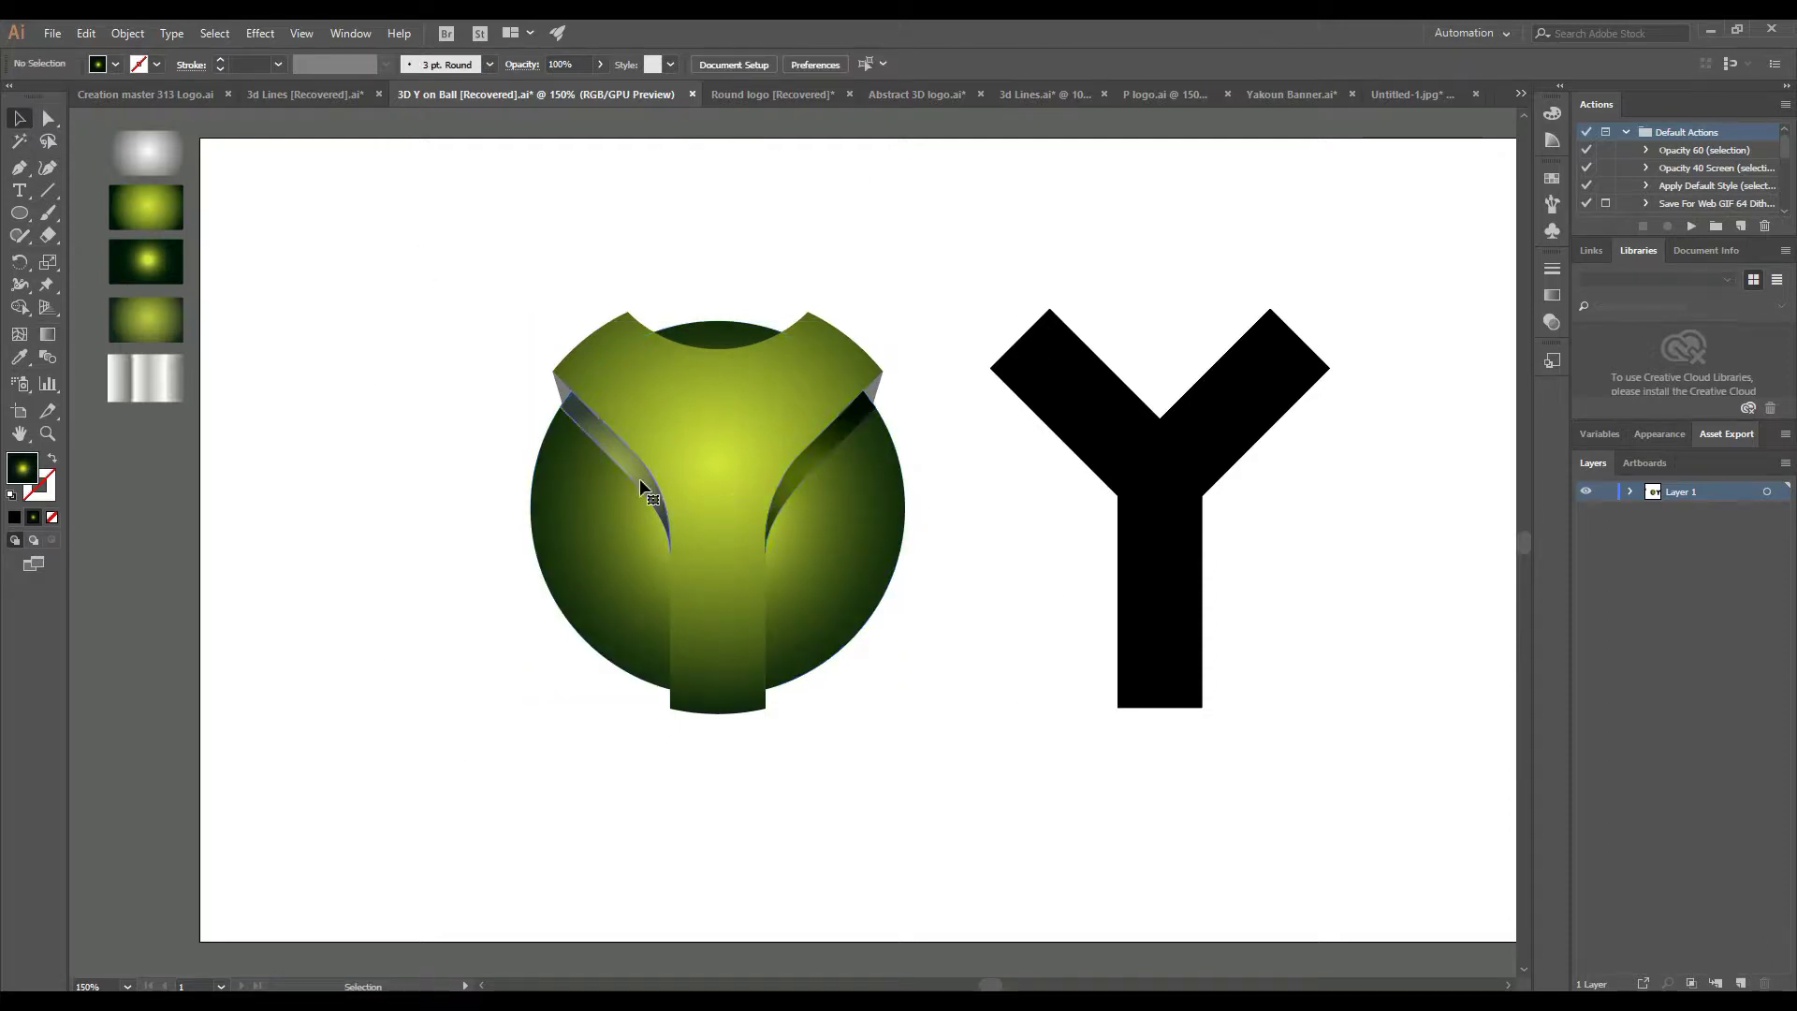
Send the left bevel piece backward behind the Y stem
click(638, 479)
right_click(814, 454)
click(1076, 722)
click(1032, 652)
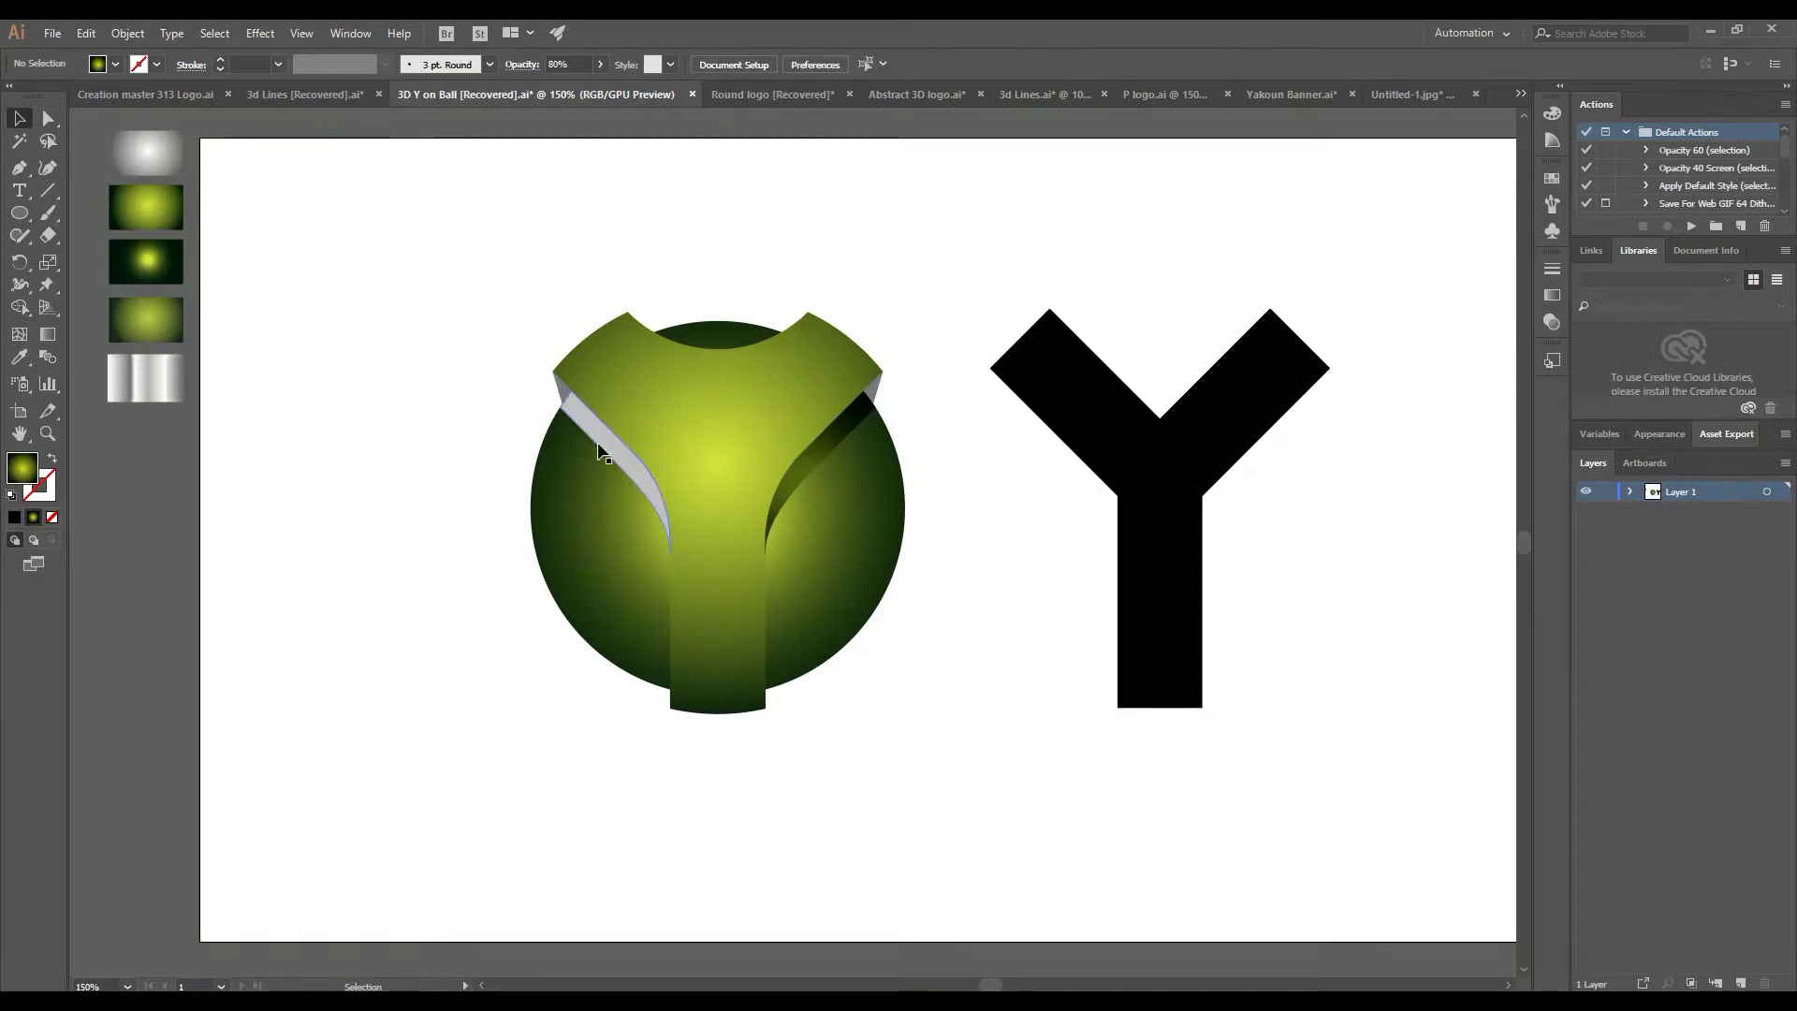
click(613, 449)
click(964, 509)
right_click(627, 455)
click(898, 790)
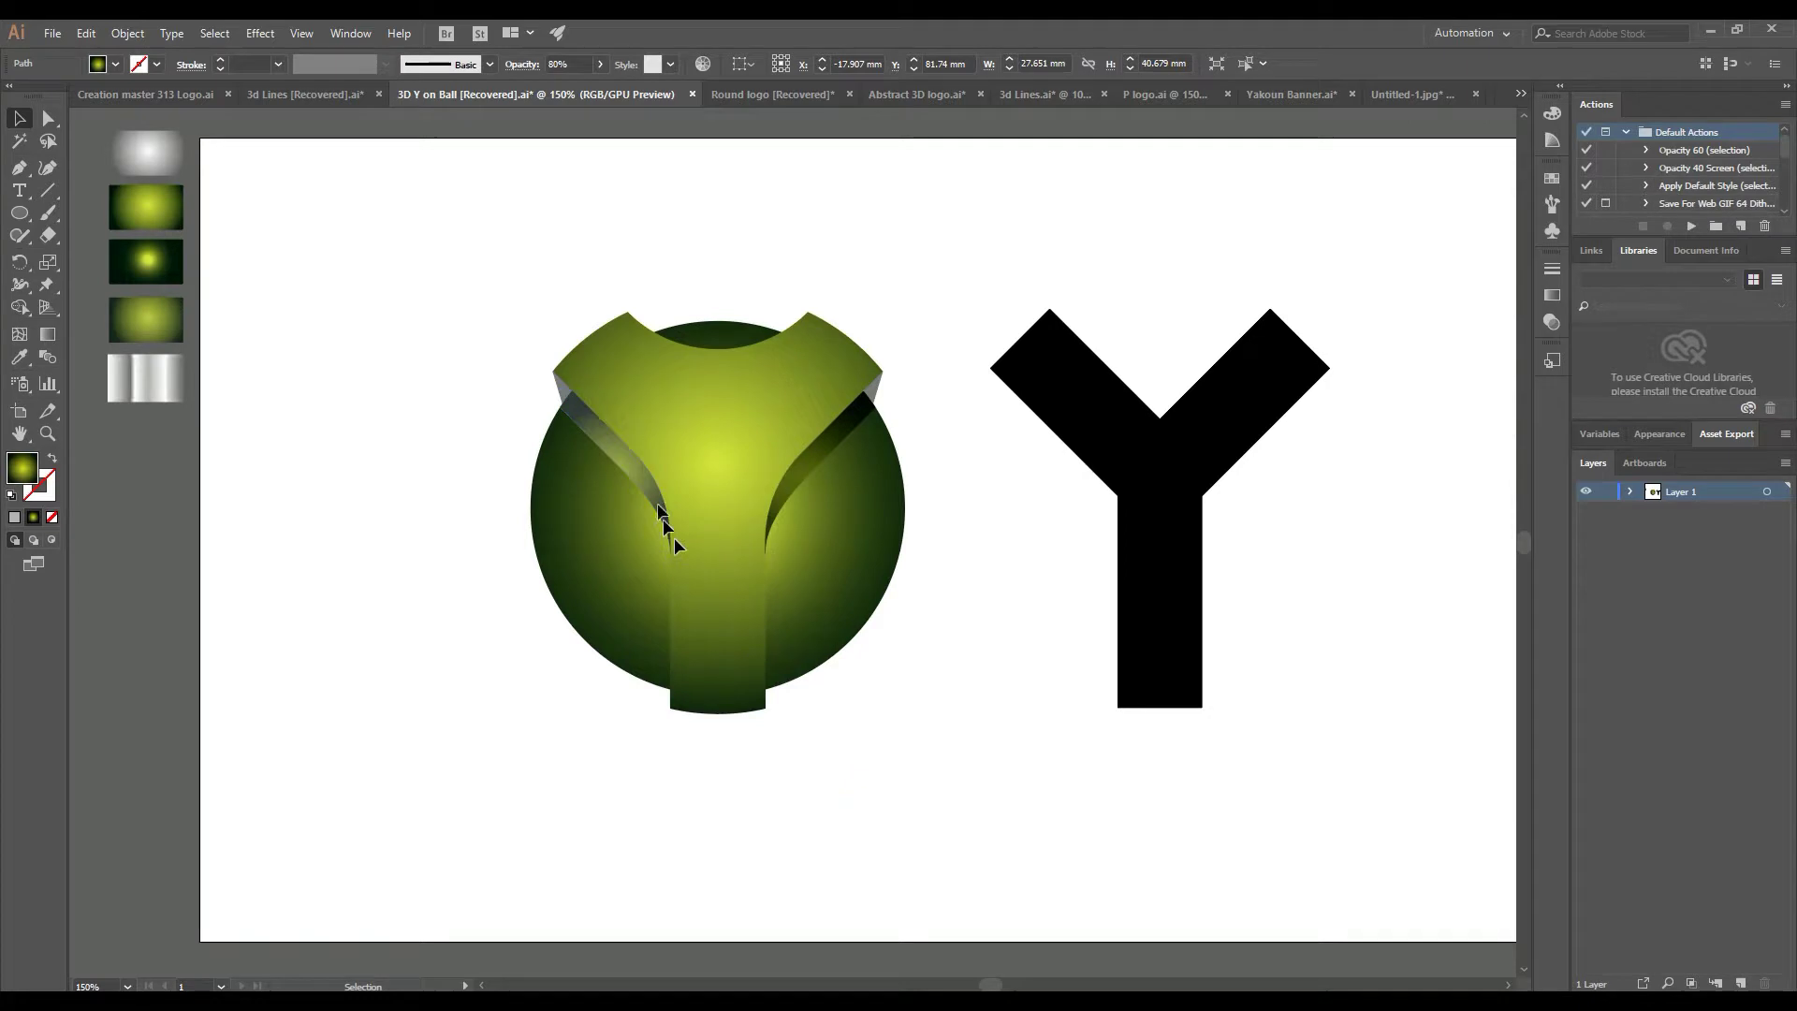
Reflect a copy of the right dark curved bevel and move it onto the left arm
right_click(836, 442)
click(1057, 771)
click(802, 630)
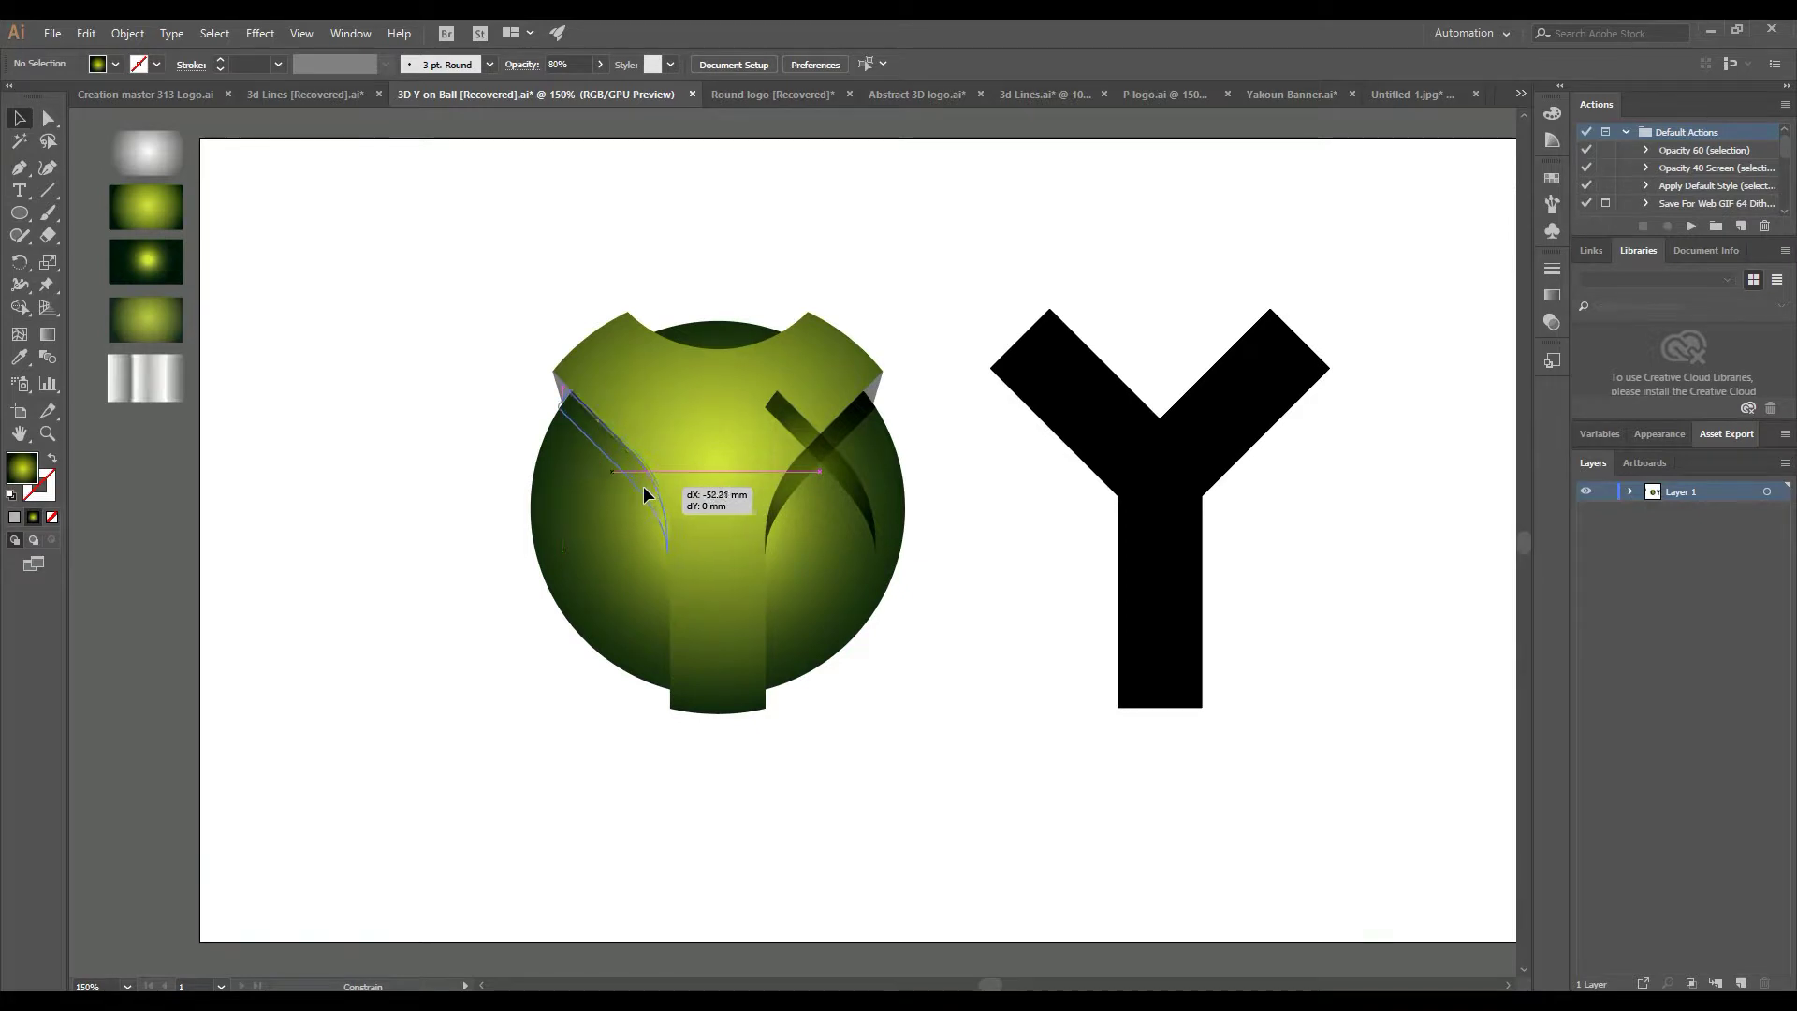
drag(648, 494, 644, 492)
click(926, 709)
At high zoom, nudge the mirrored bevel flush with the left arm, then view the whole logo
scroll(1067, 404, up, 5)
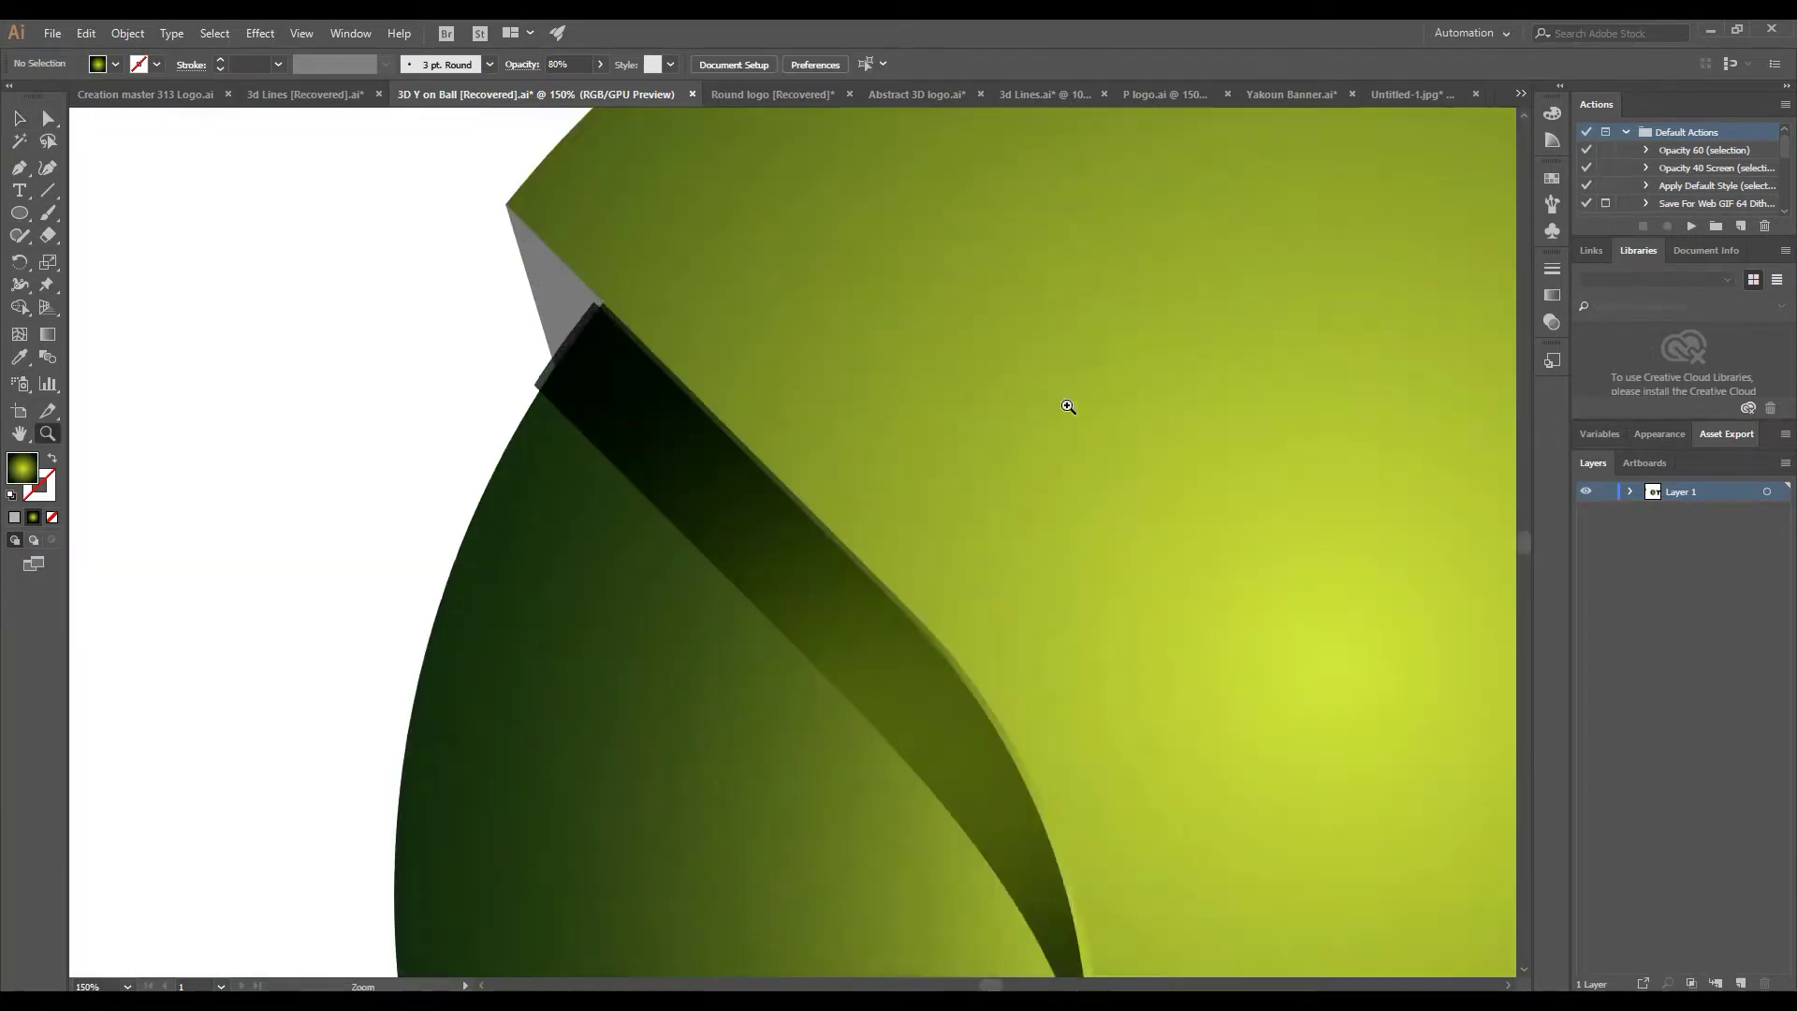
scroll(1067, 404, up, 5)
drag(842, 276, 691, 369)
click(257, 351)
scroll(275, 383, up, 2)
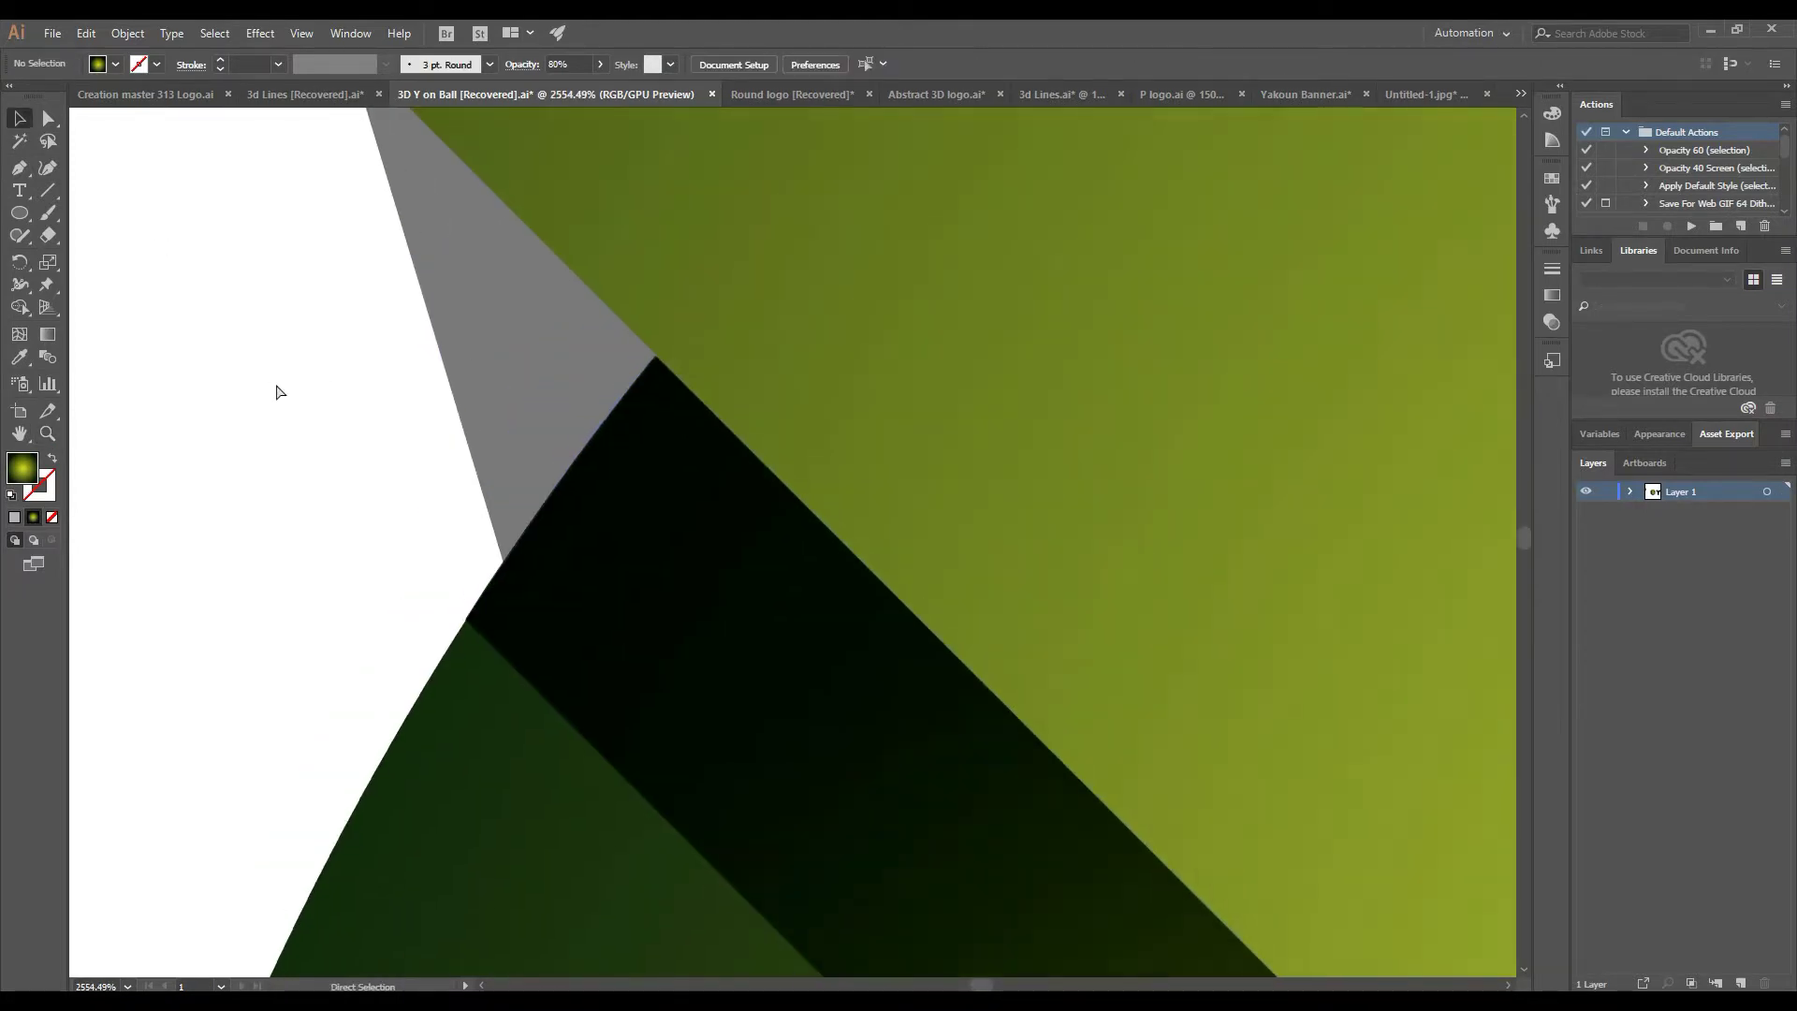
scroll(277, 389, down, 9)
drag(1413, 561, 1164, 394)
click(840, 481)
Re-centre the Y front's radial gradient with the Gradient tool
key(g)
click(800, 426)
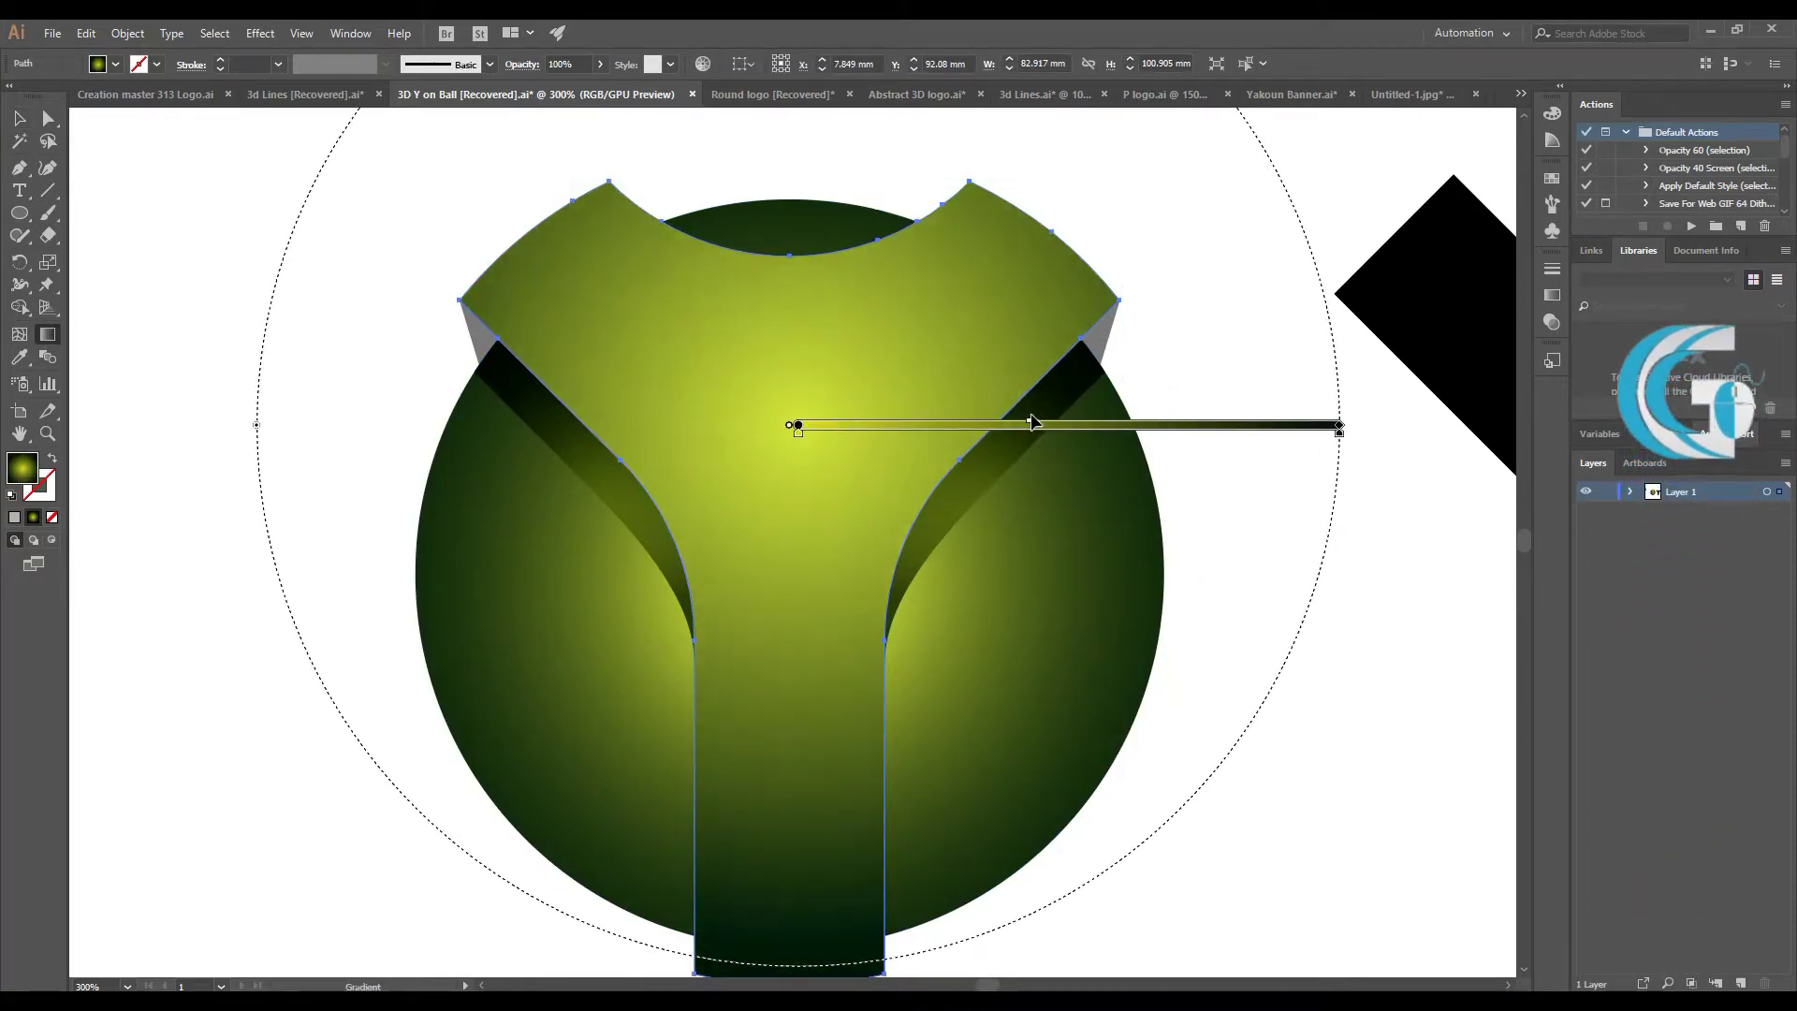
key(v)
click(153, 164)
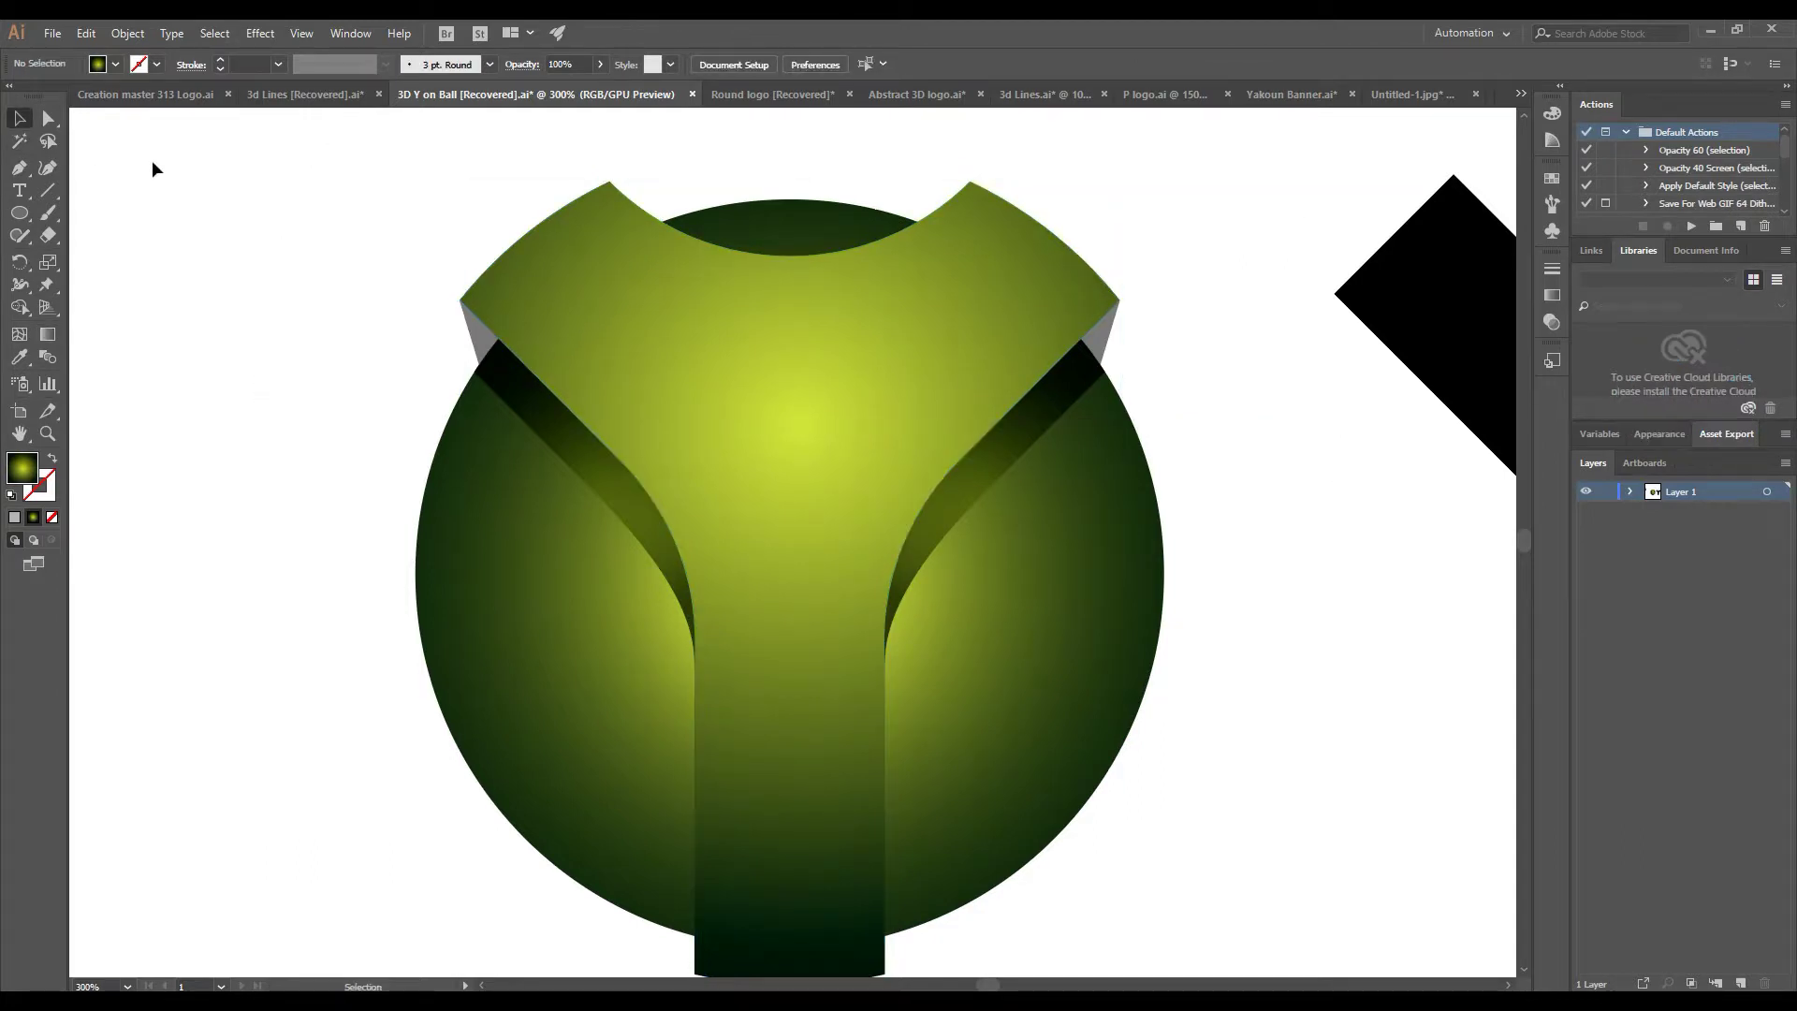
Inspect the transparency and blending settings of both dark side bands
shift+click(1034, 421)
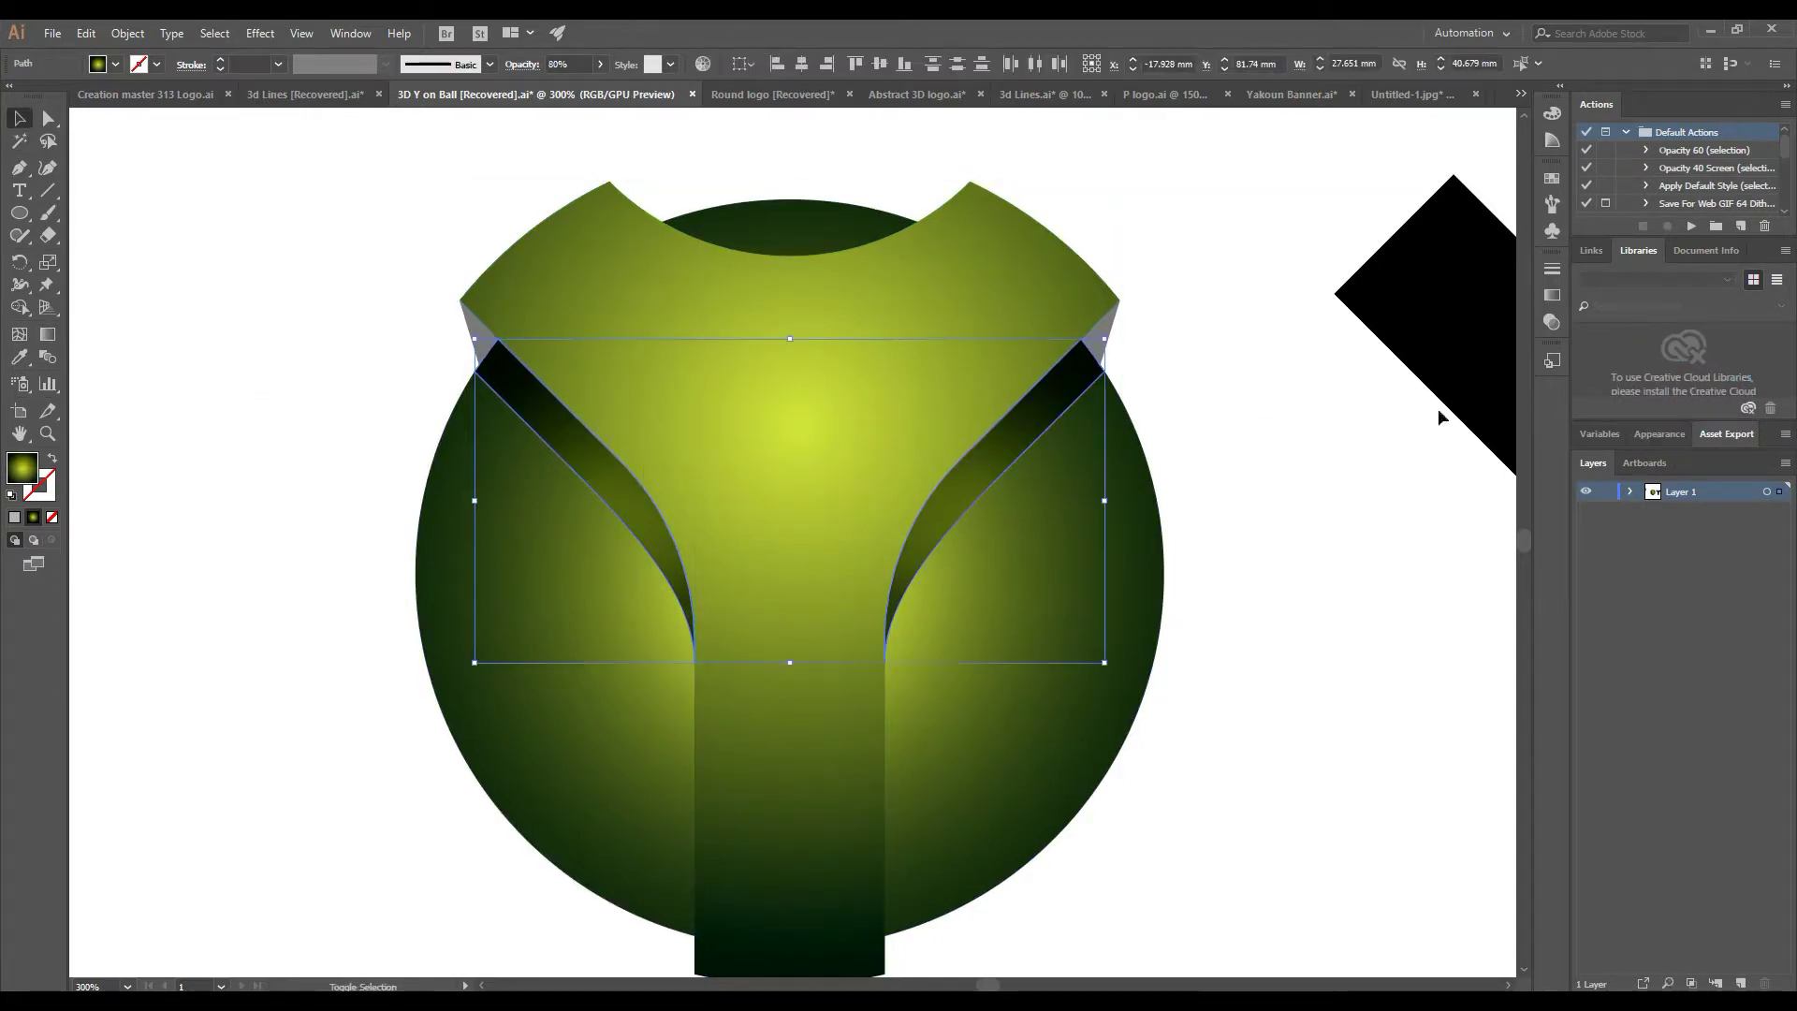
click(1555, 296)
click(1433, 260)
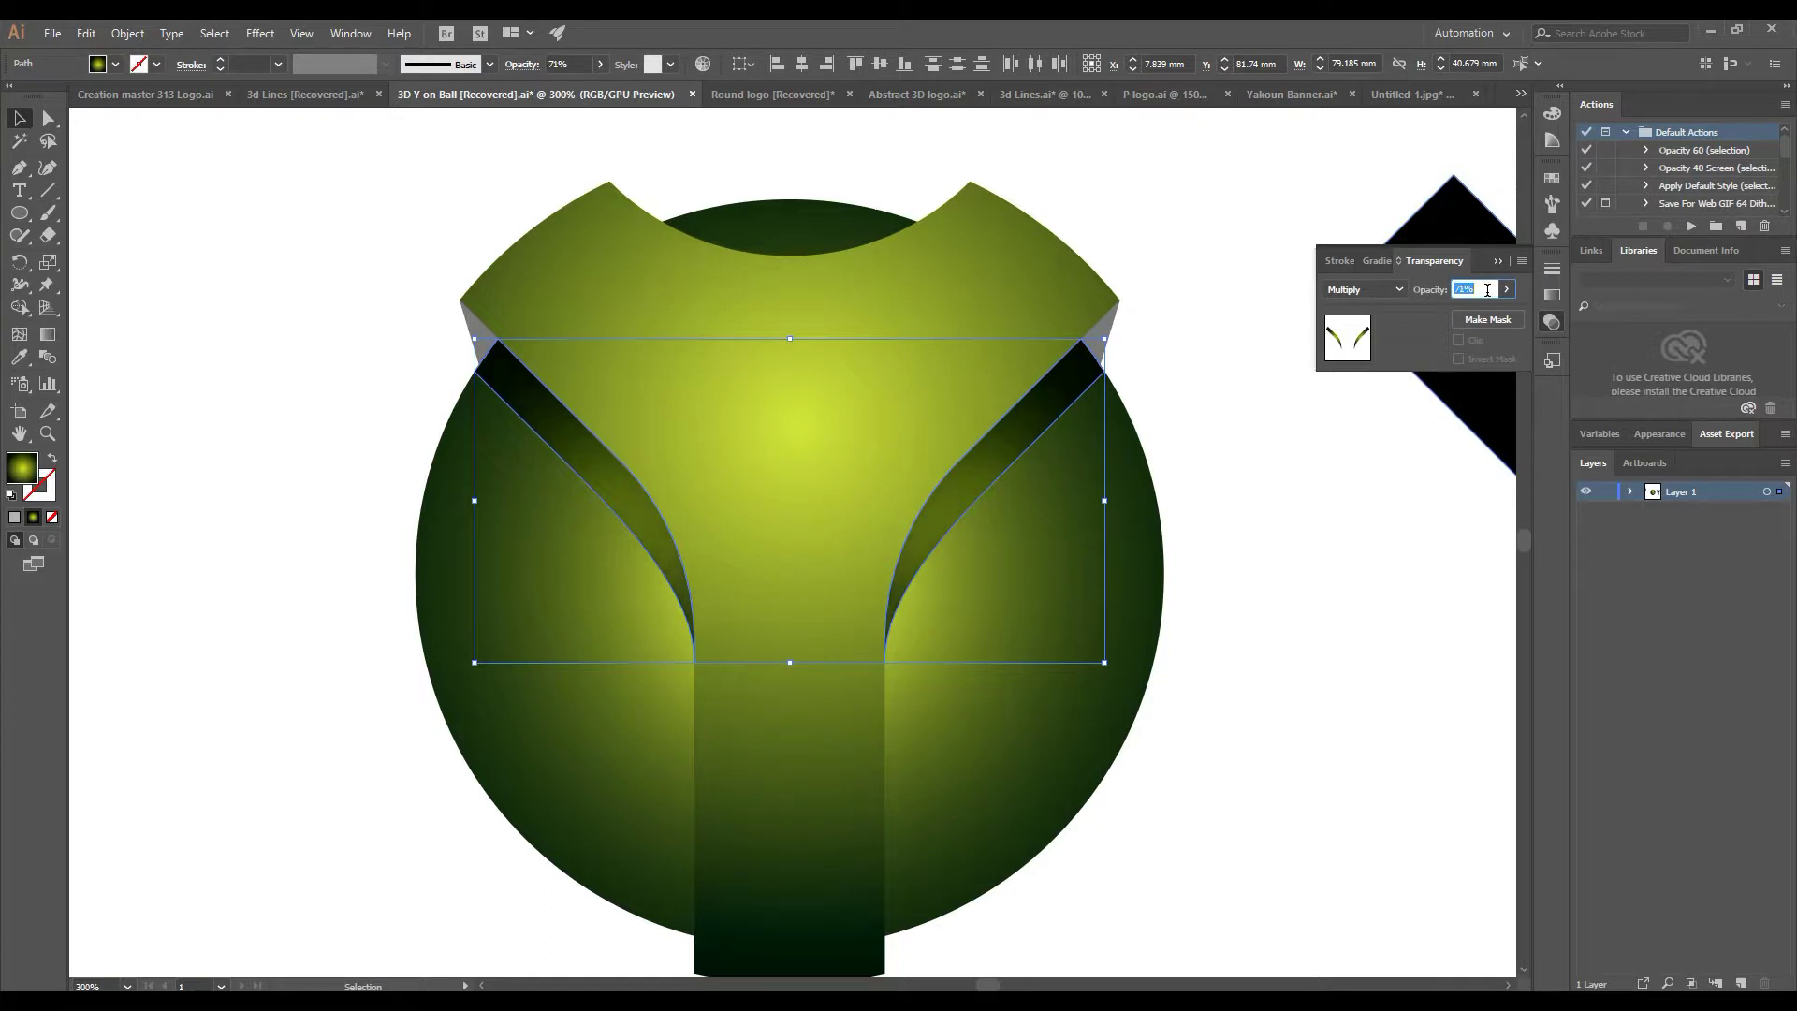
click(1497, 262)
click(1221, 271)
Eyedropper the sphere's gradient onto the right arm-tip triangle and make it Linear
click(1103, 333)
key(i)
click(1046, 489)
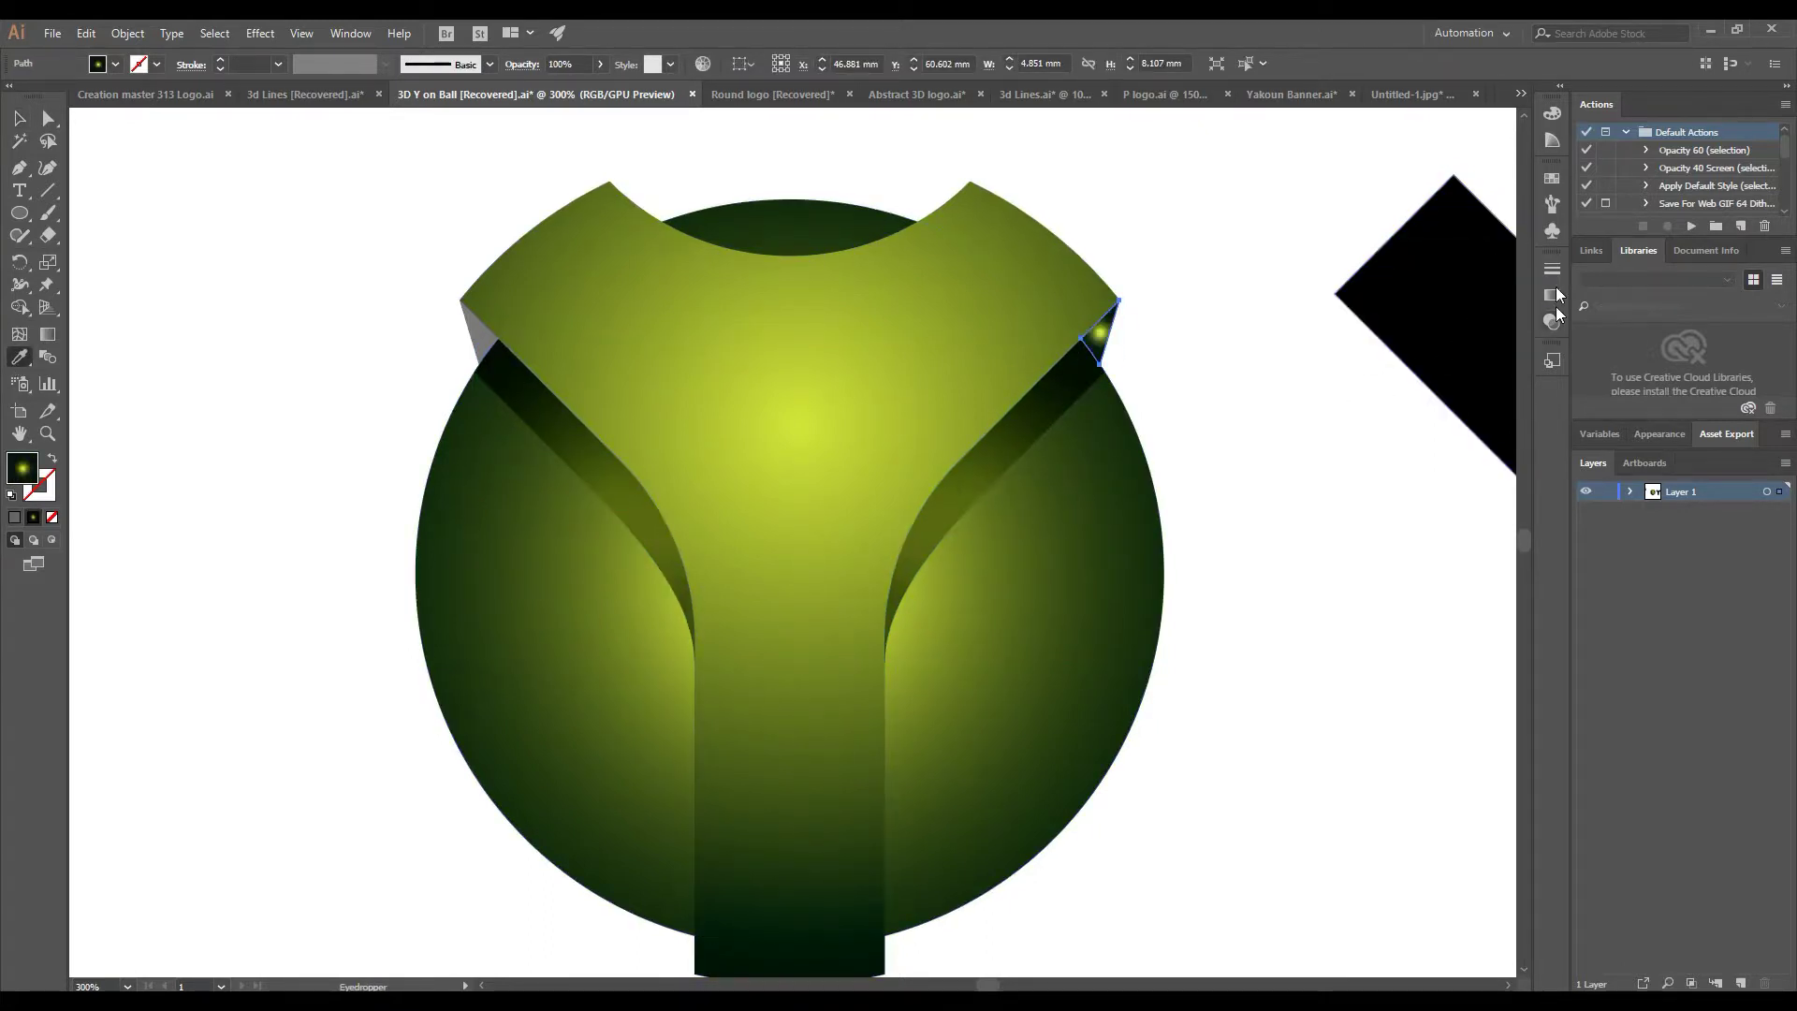
click(1552, 295)
click(1422, 309)
mouse_move(1332, 411)
mouse_down()
mouse_move(1314, 411)
mouse_move(1395, 378)
mouse_up()
Reverse the triangle's linear gradient so it runs dark-to-yellow green
key(g)
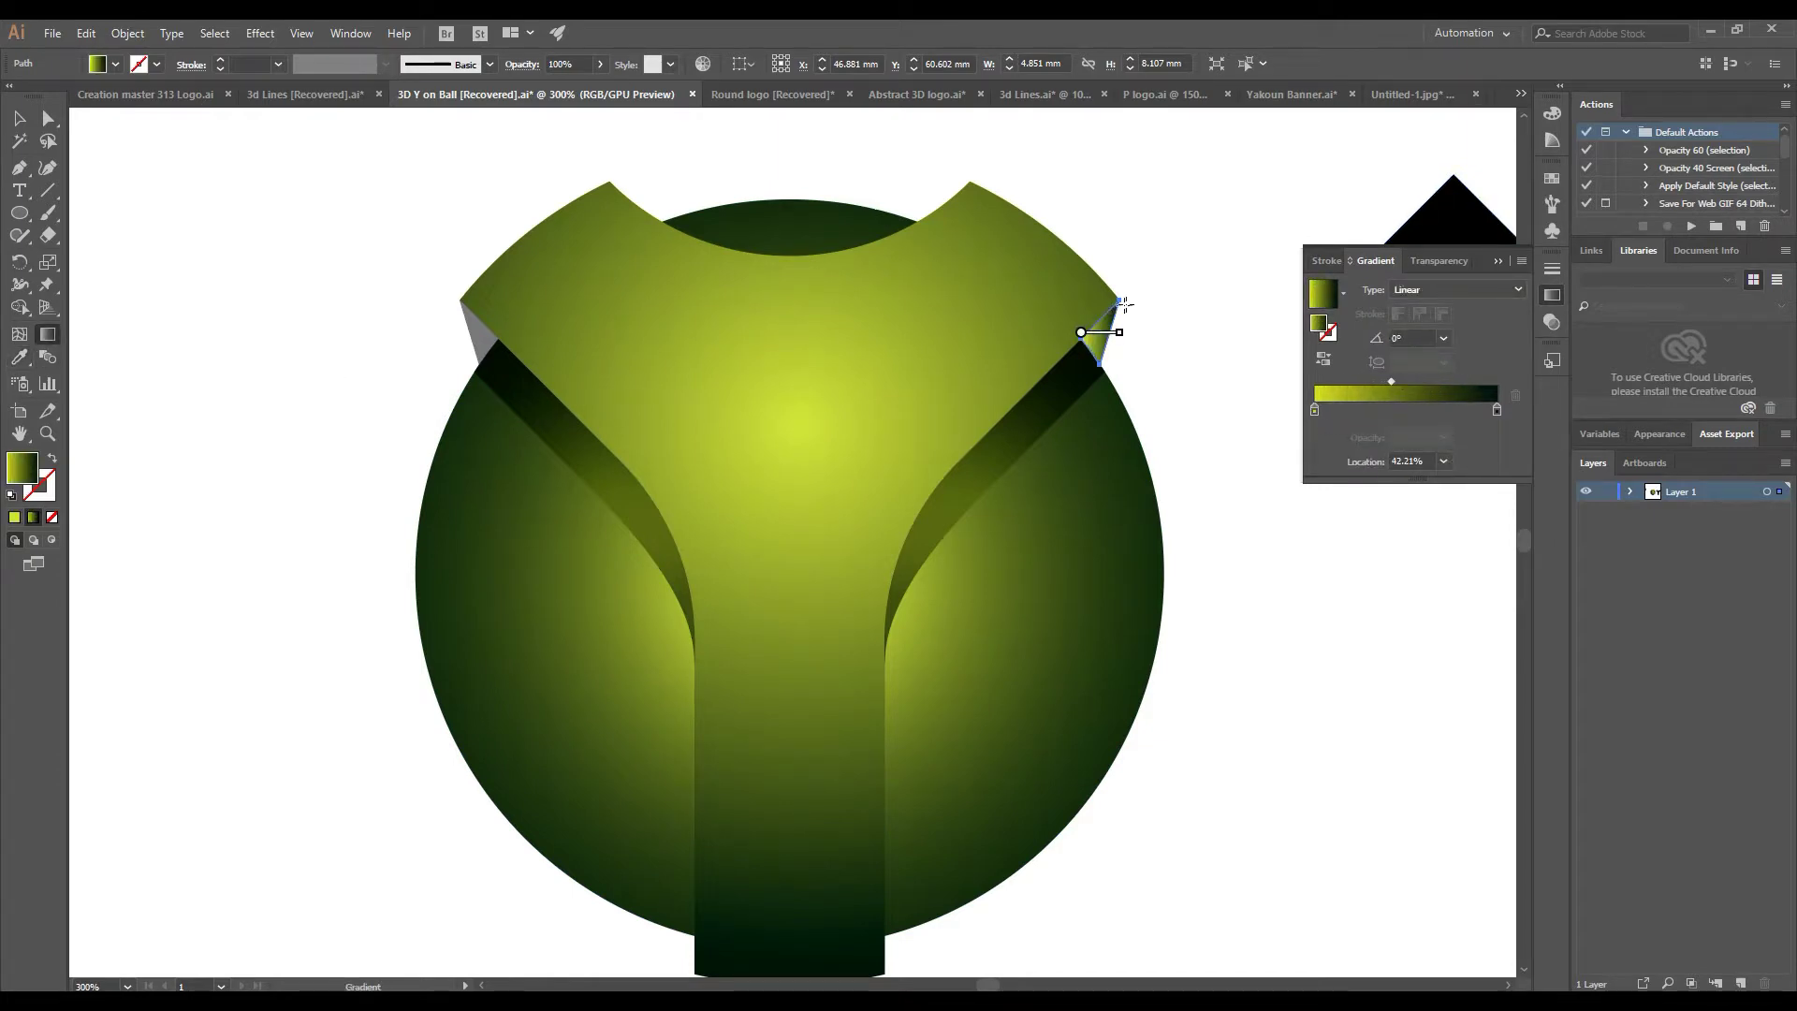
click(1321, 359)
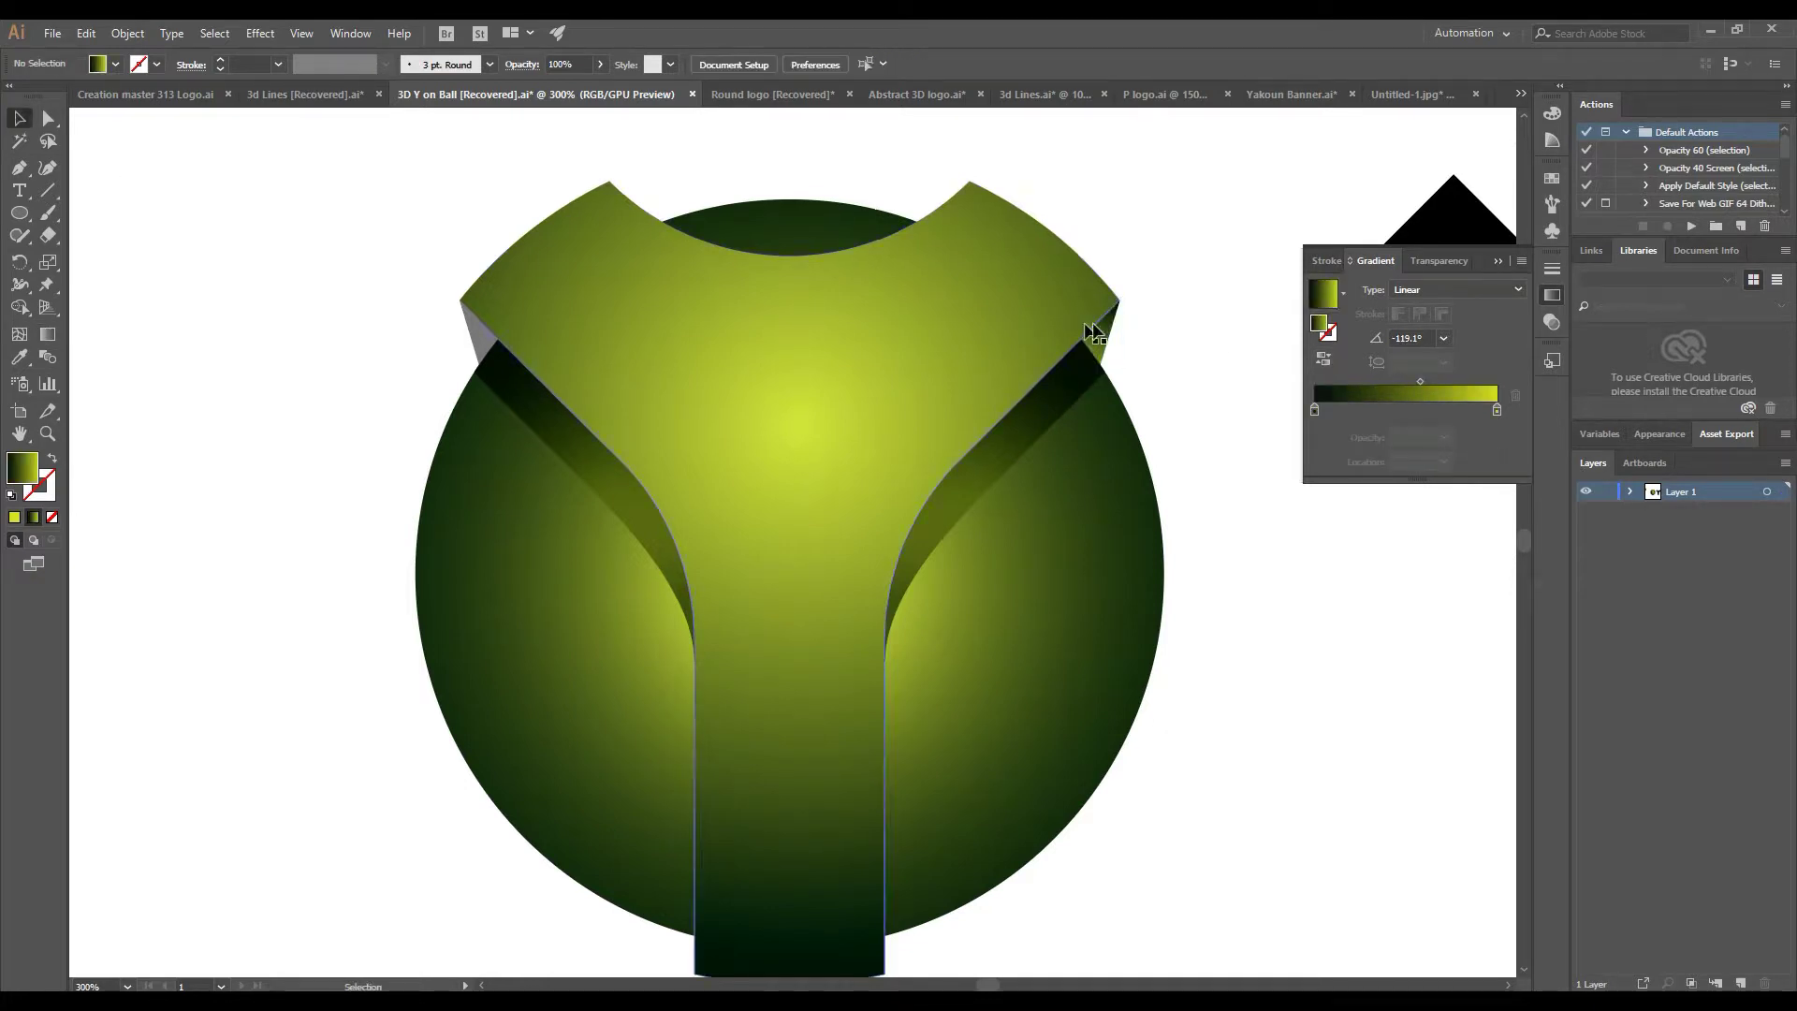
key(g)
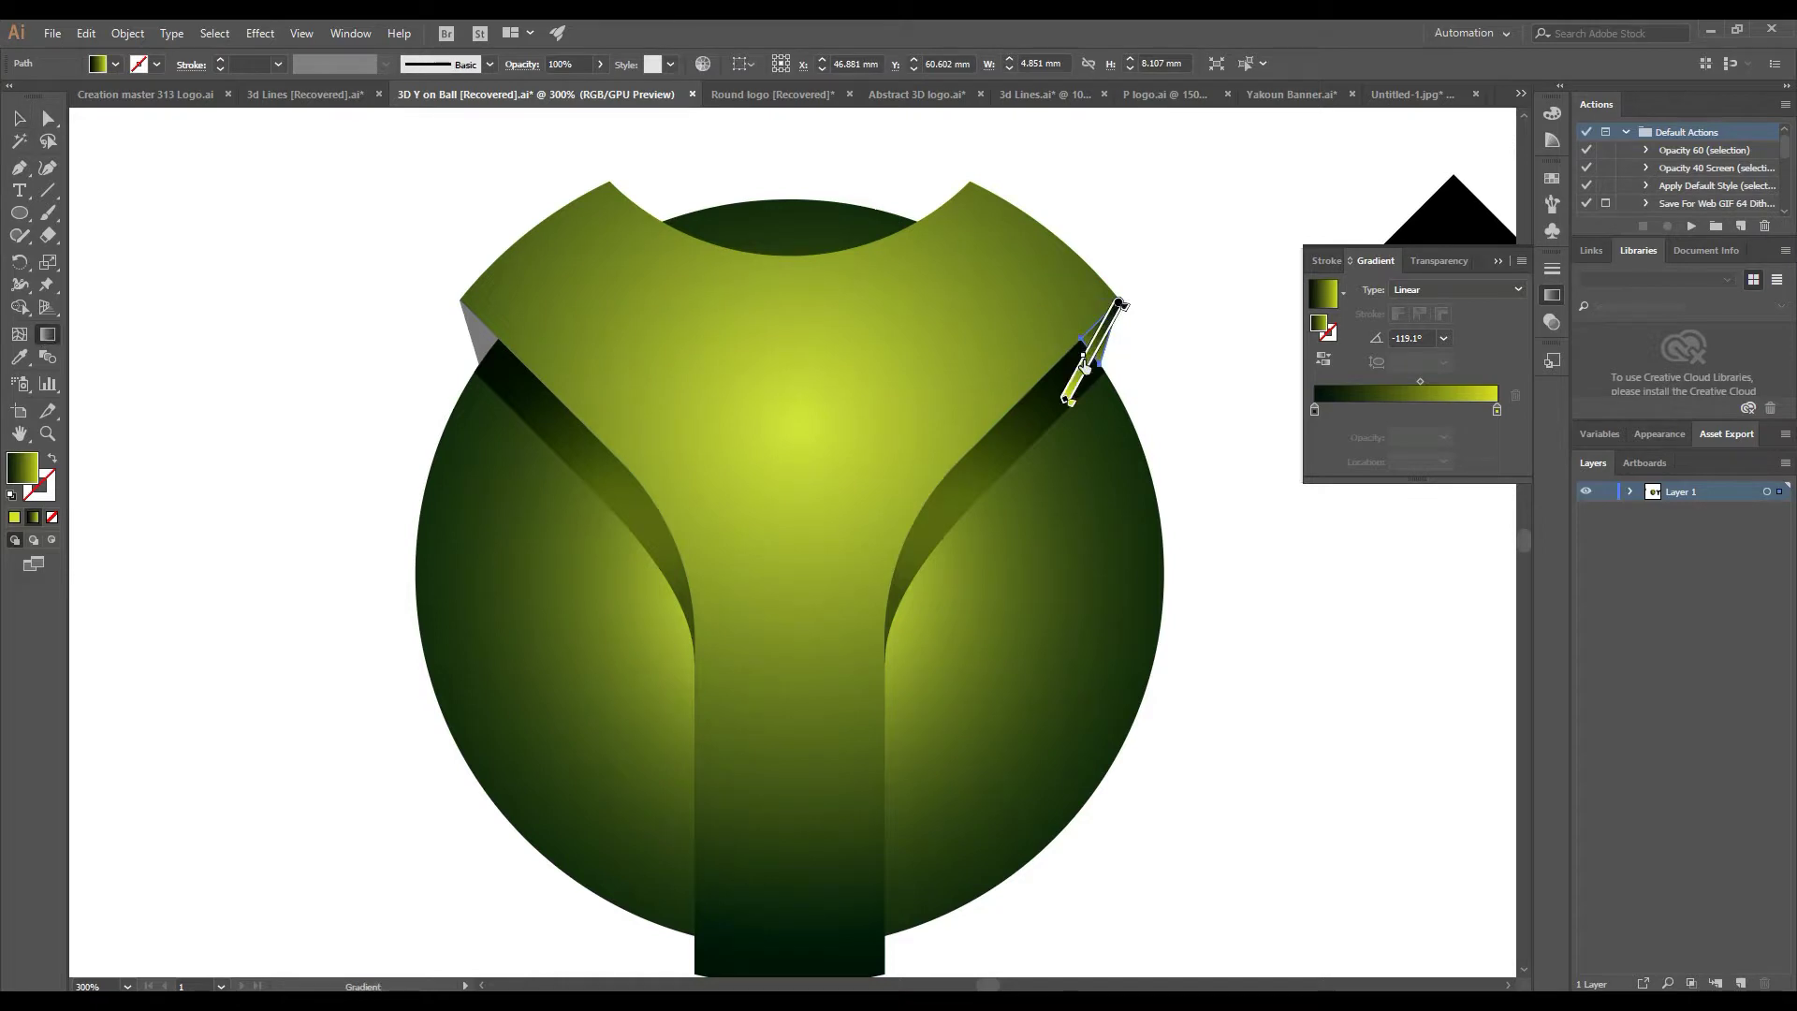
key(v)
click(221, 152)
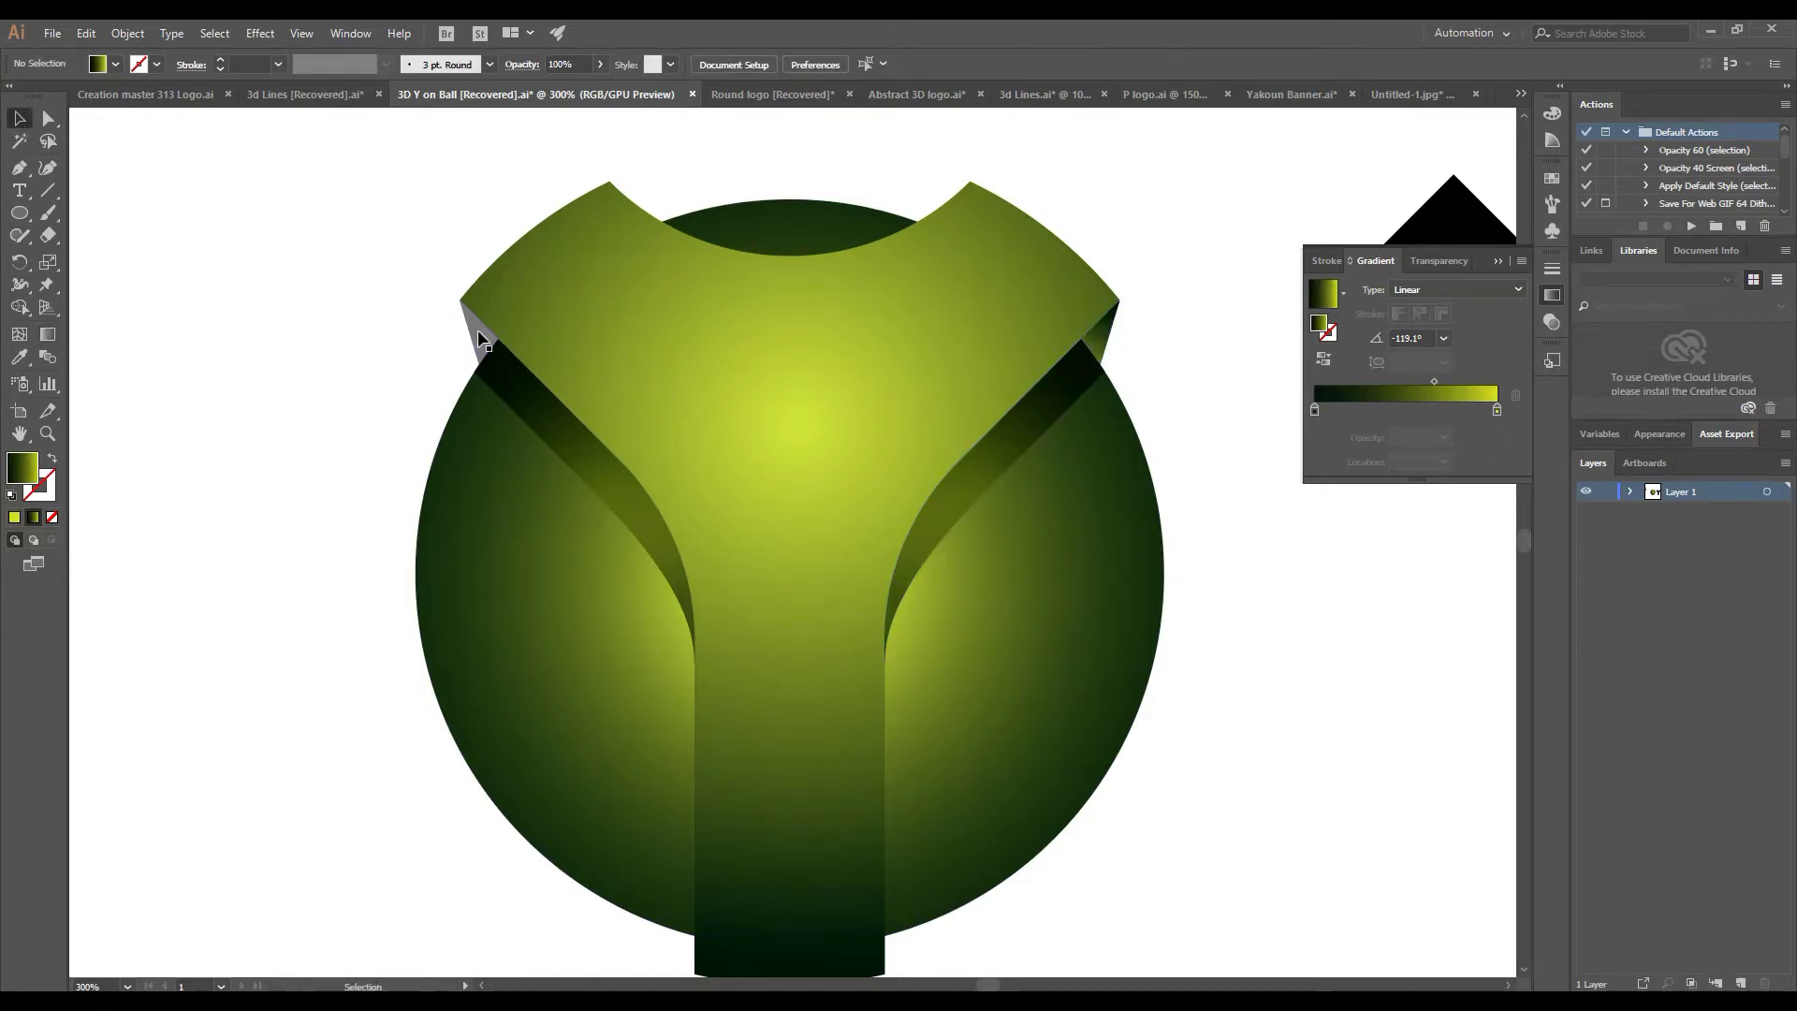
click(1093, 335)
Reflect a copy of the gradient triangle onto the Y's upper-left arm tip, flipped vertically
right_click(1101, 333)
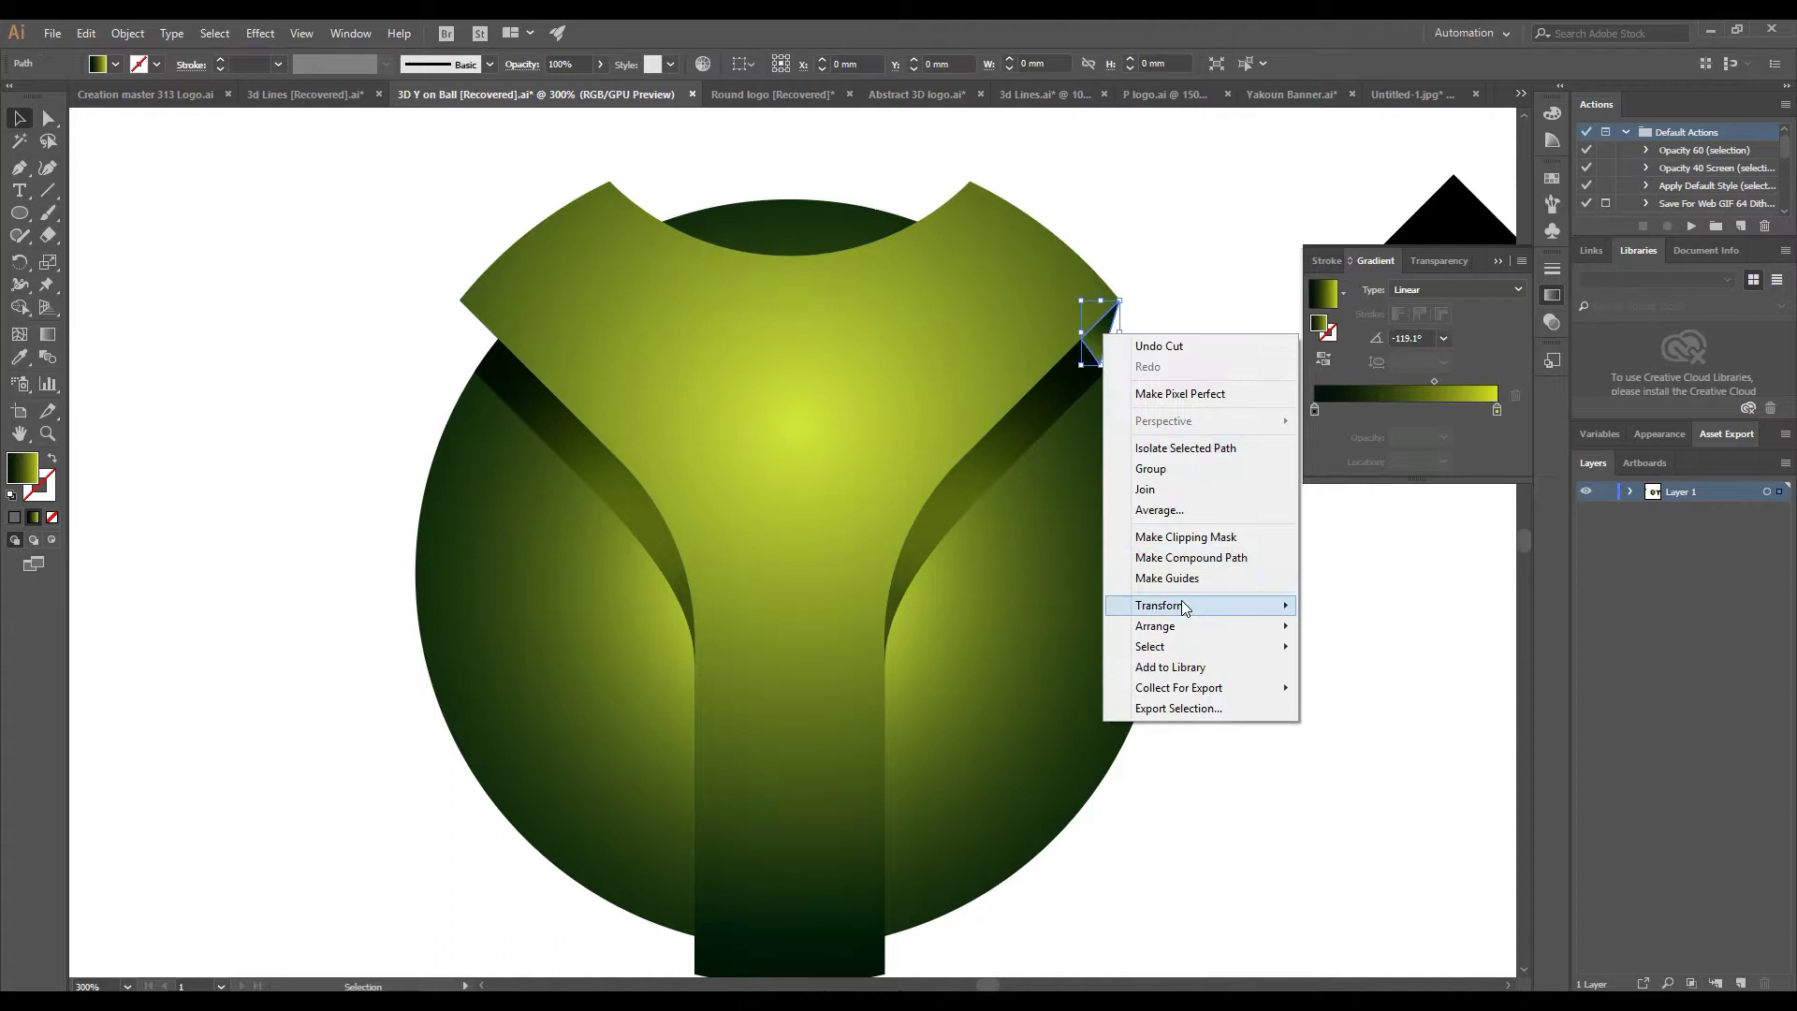
click(1347, 674)
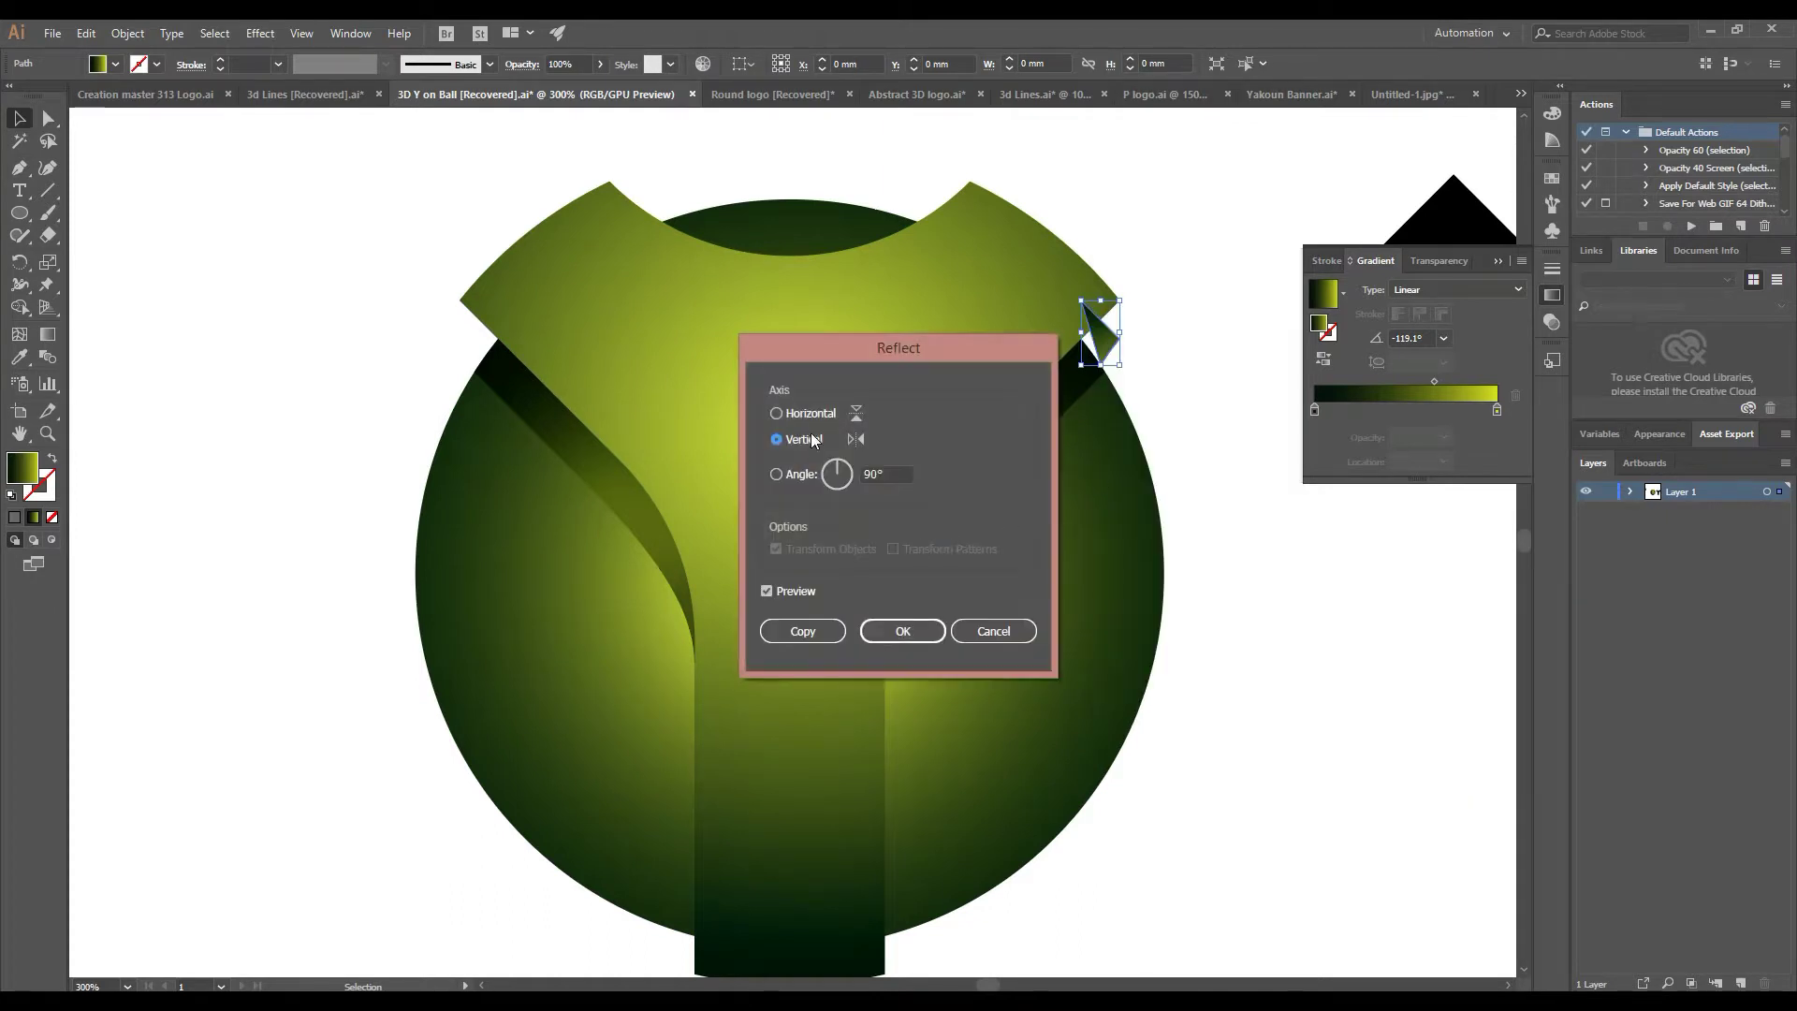
click(802, 631)
drag(1100, 333, 474, 334)
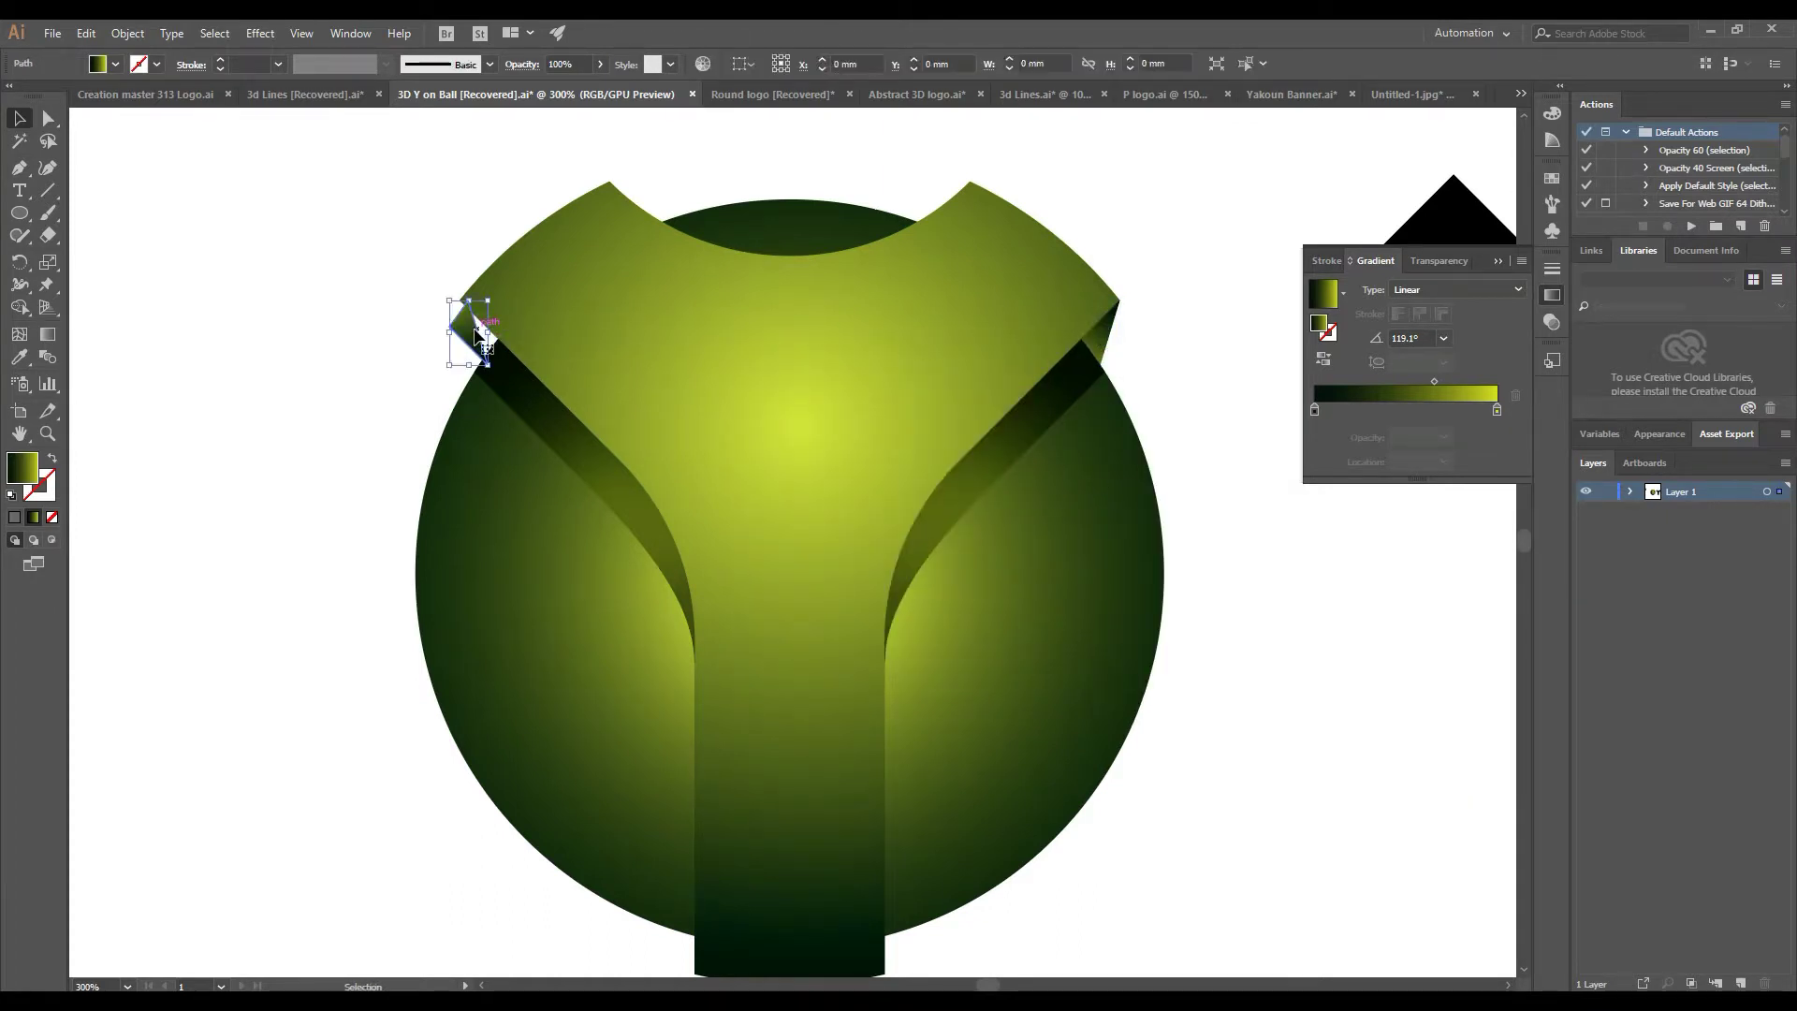
right_click(472, 332)
click(773, 668)
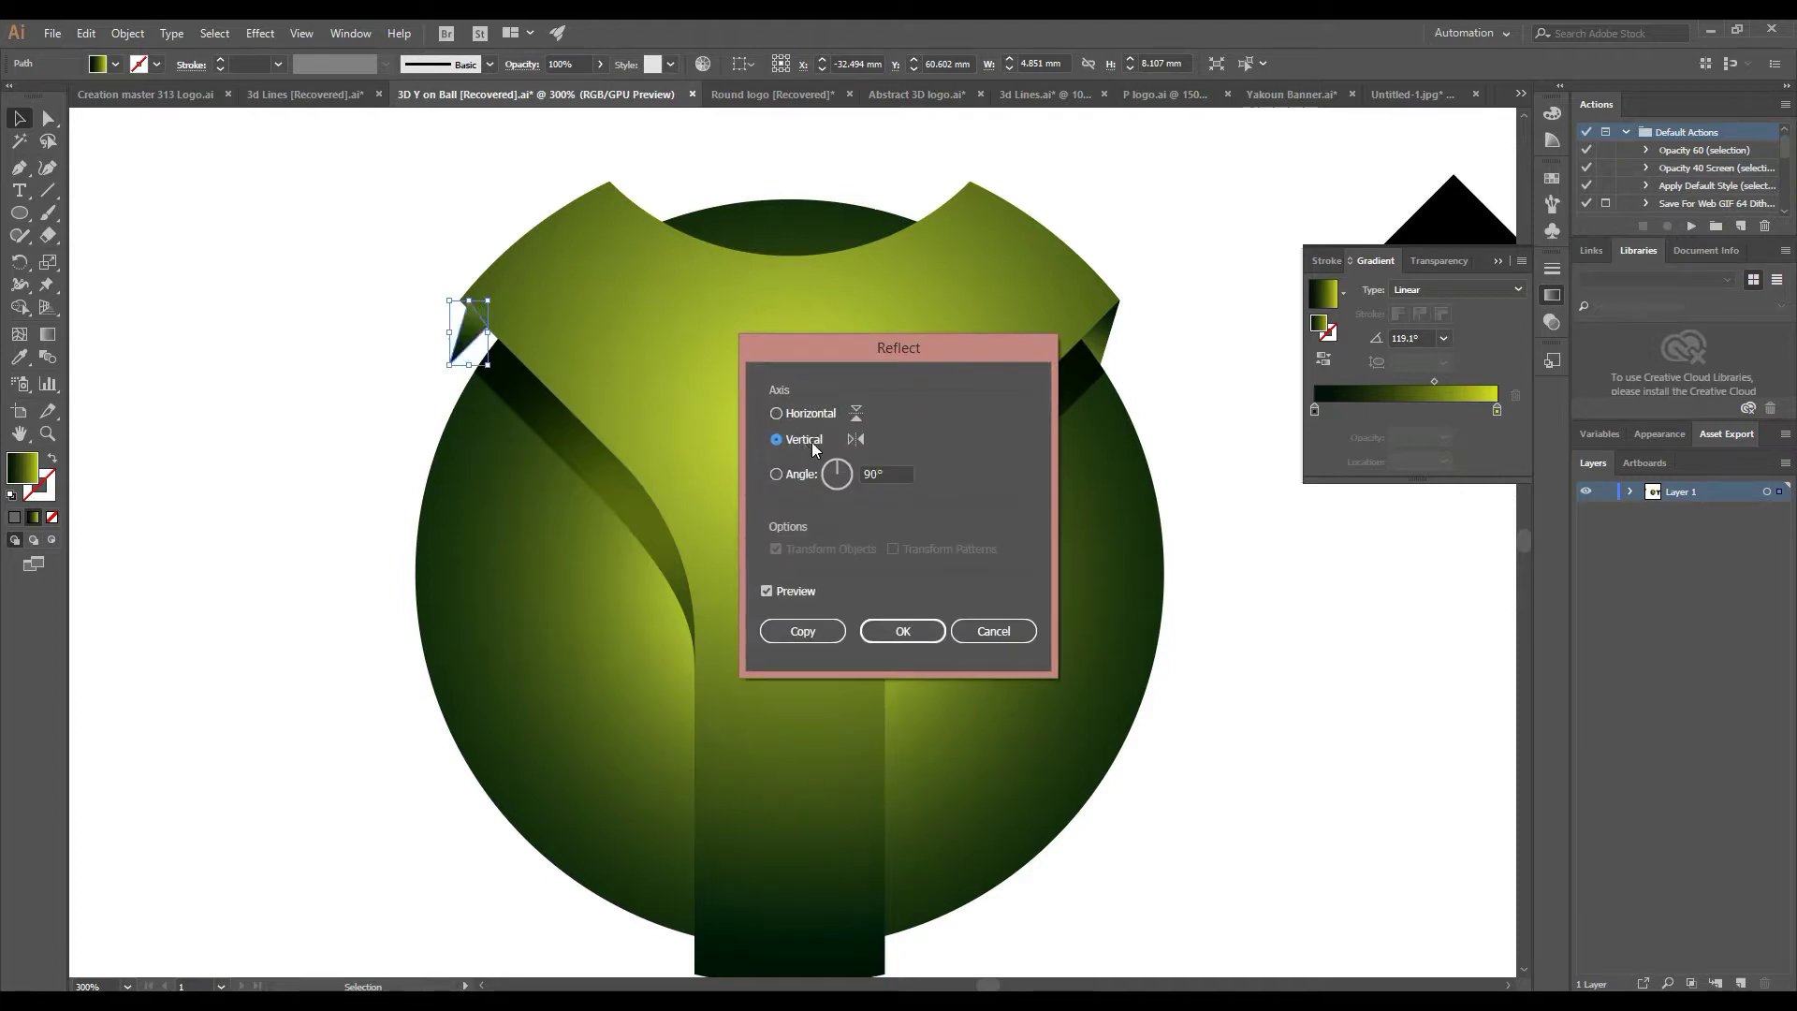
click(901, 631)
click(309, 365)
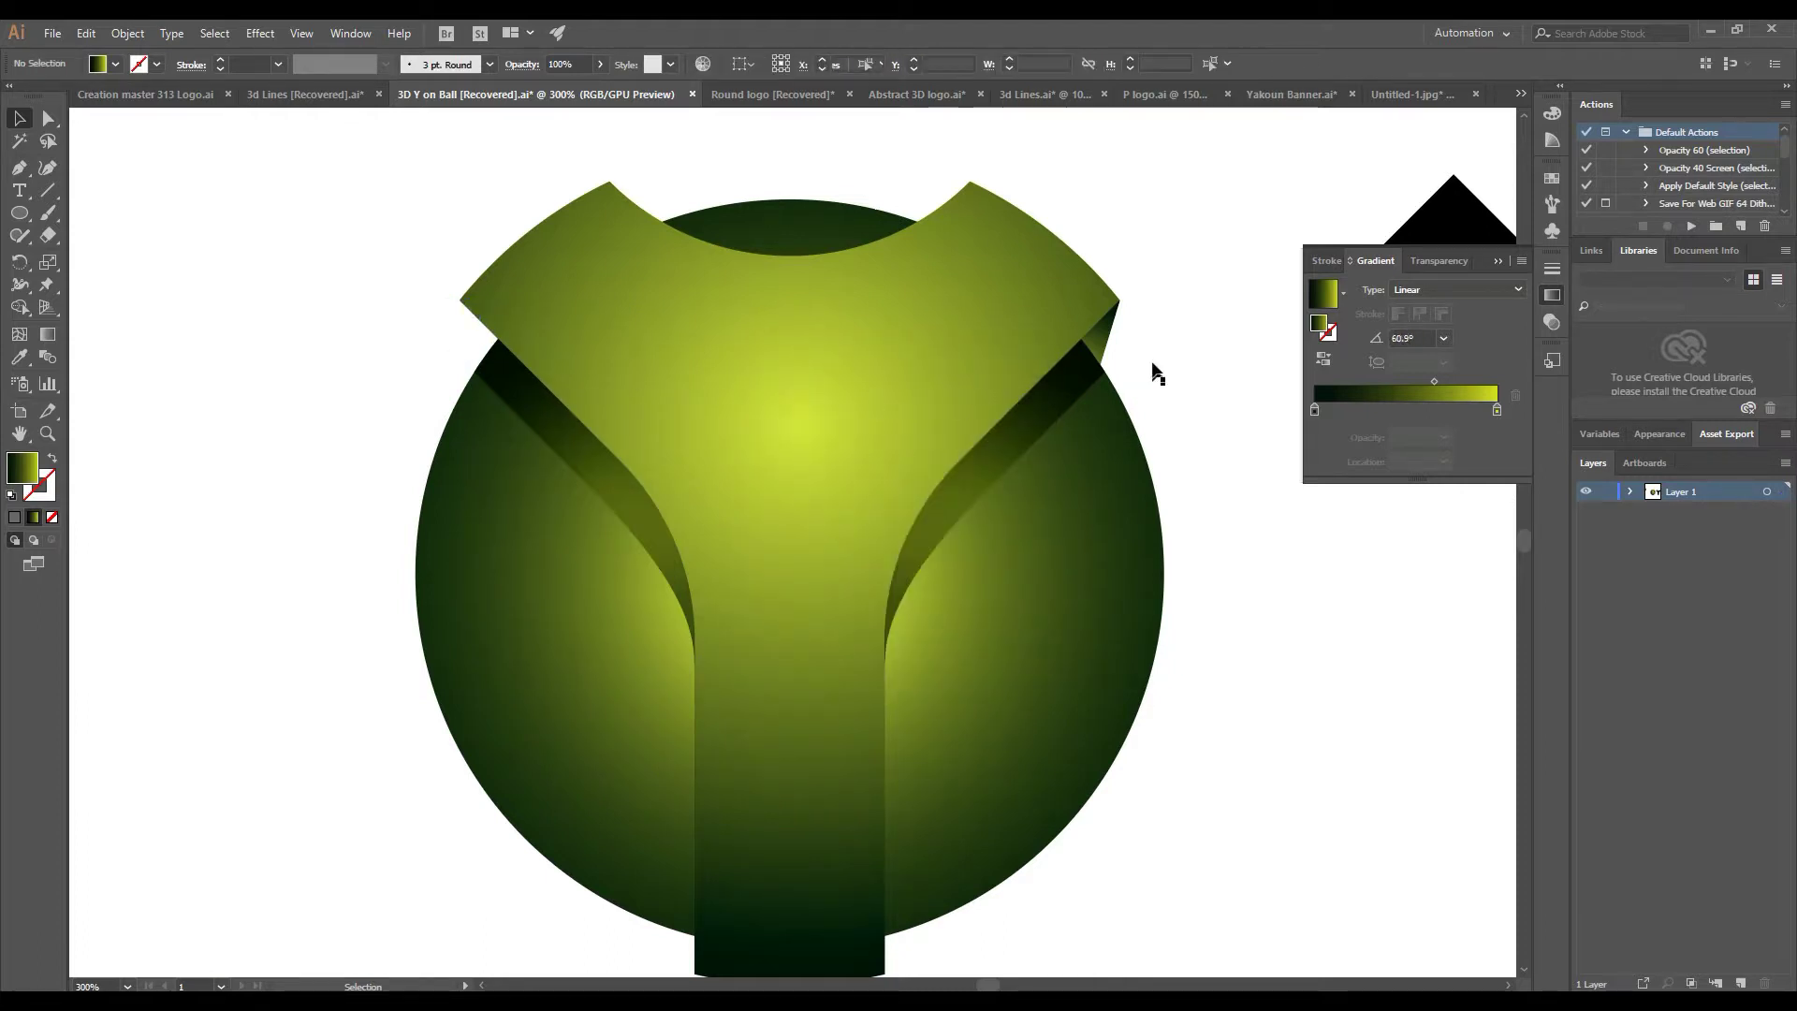
Give the left arm-tip triangle the matching green linear gradient, angled along the triangle
click(1102, 350)
click(1195, 381)
key(v)
click(473, 335)
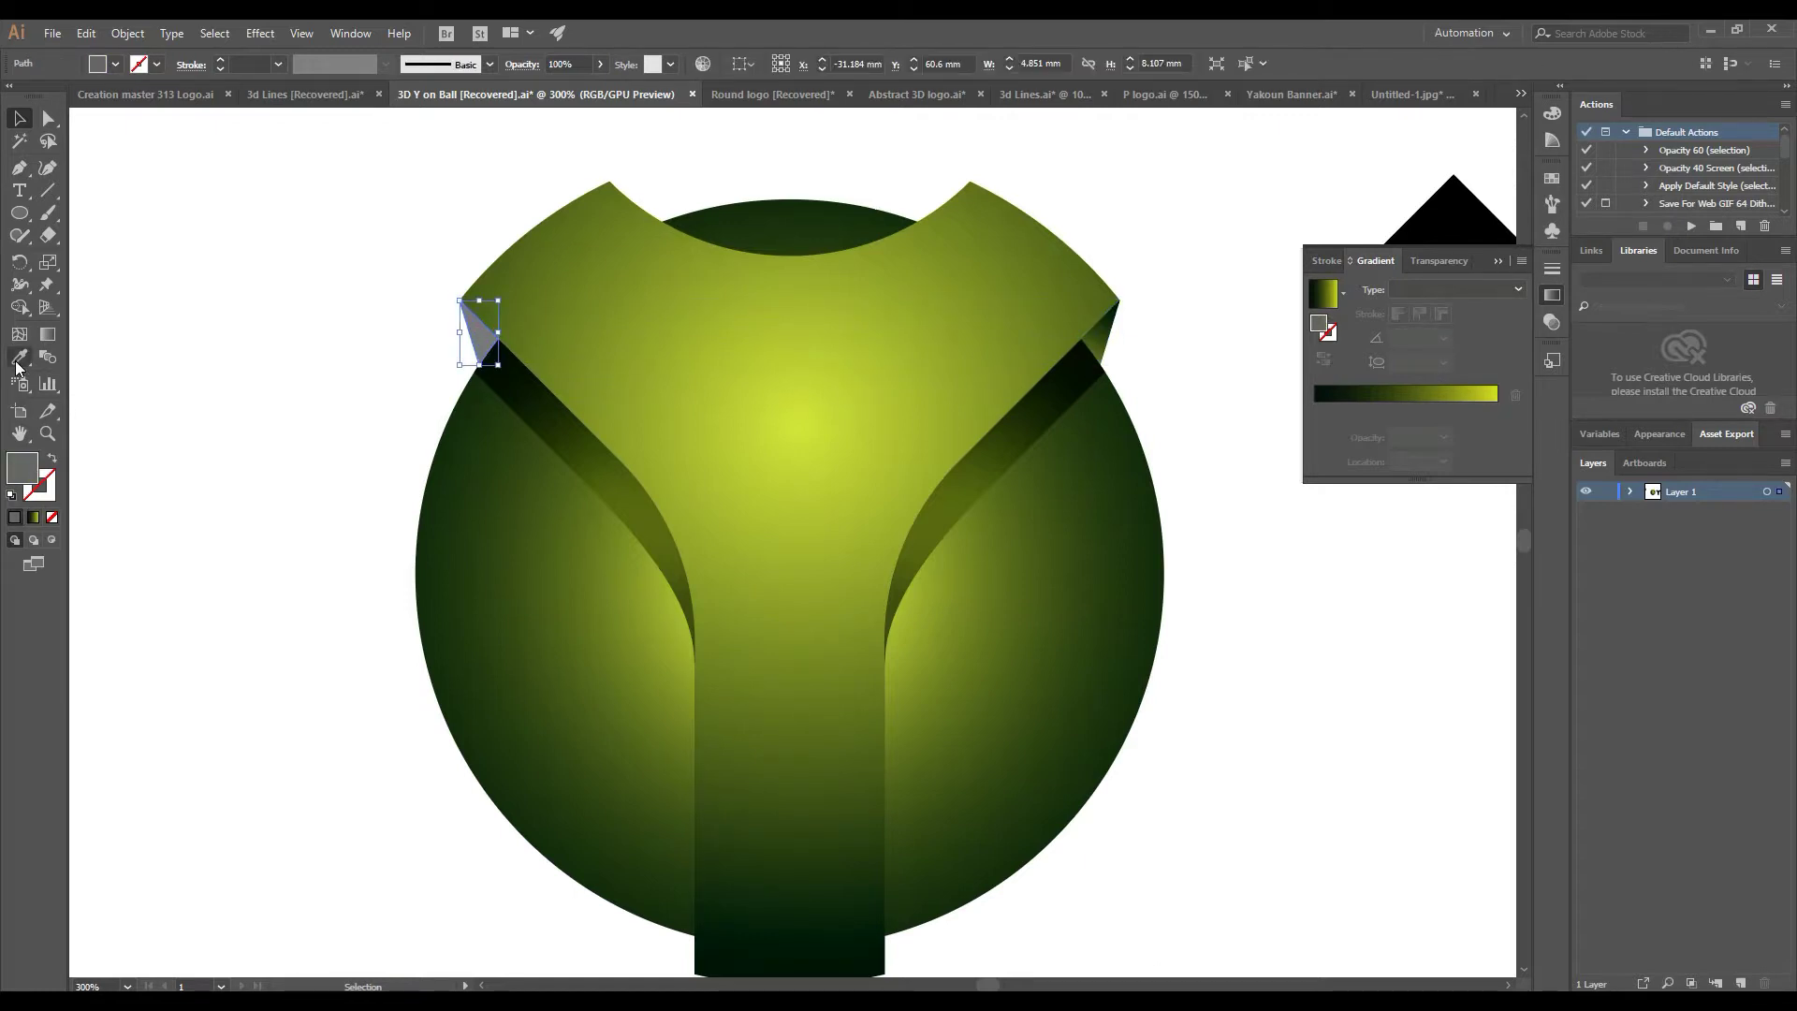
click(1105, 331)
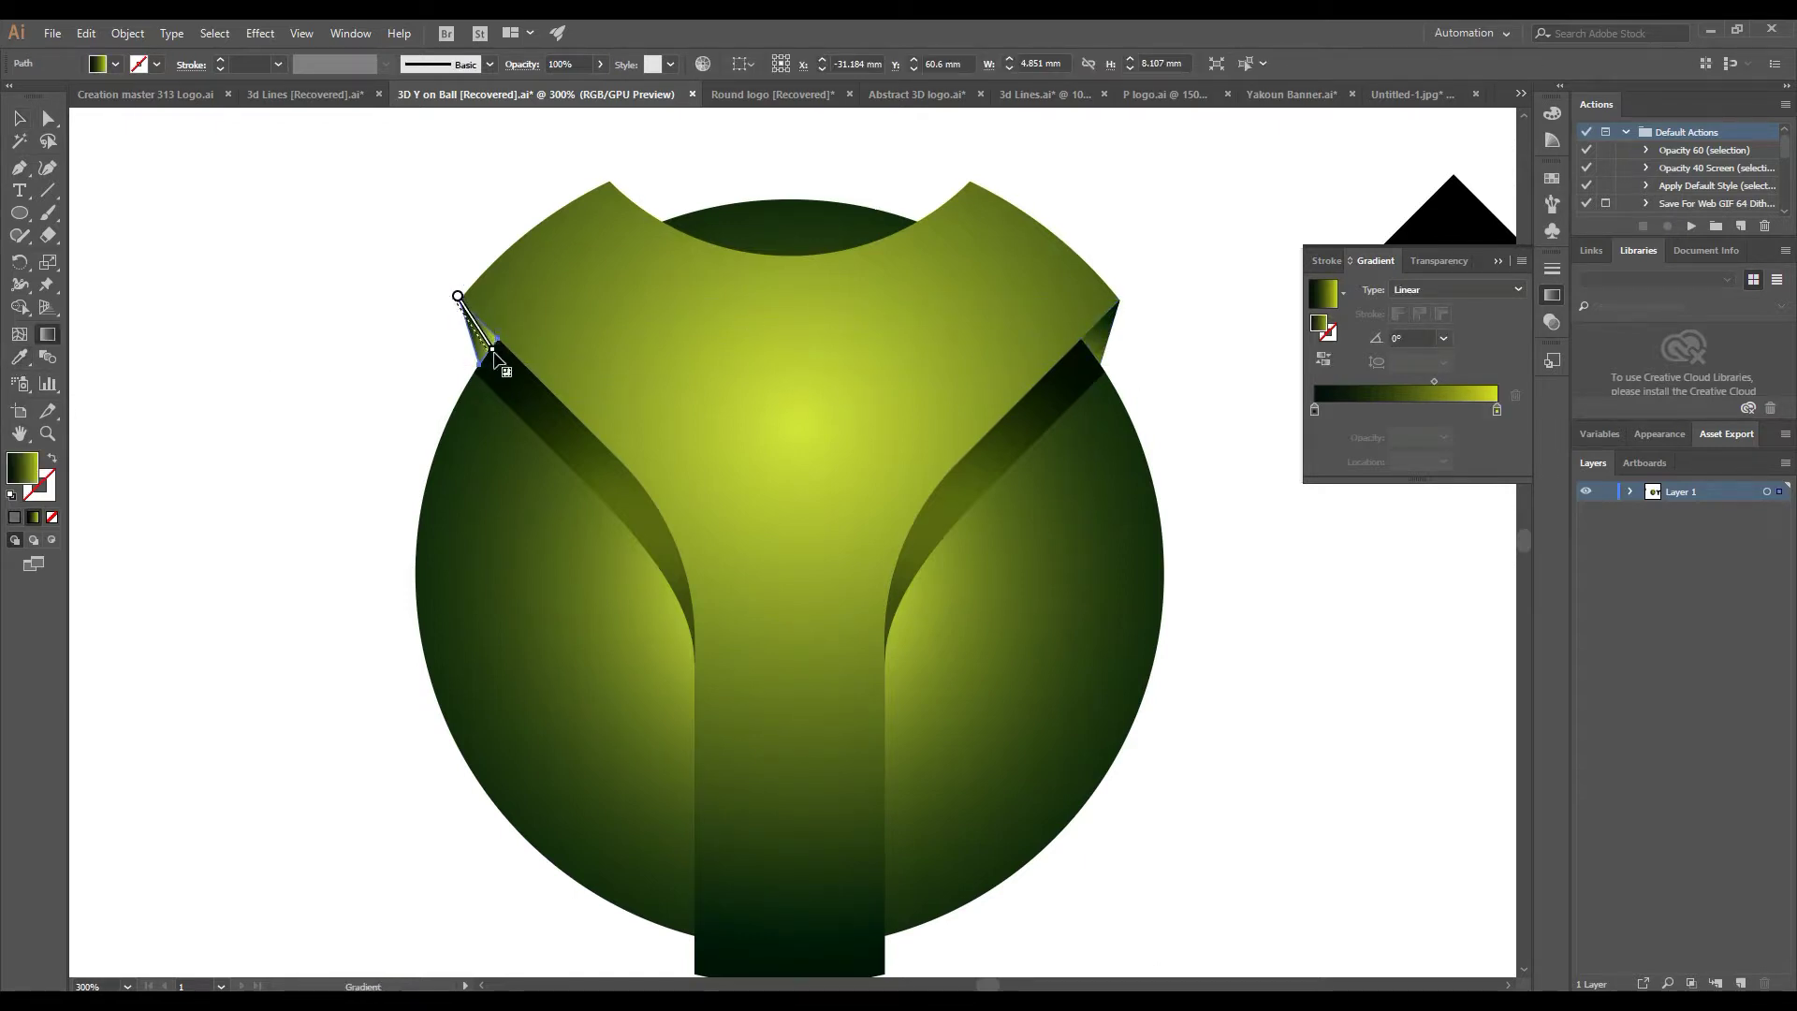
drag(498, 358, 521, 402)
click(19, 118)
click(288, 211)
scroll(244, 277, down, 1)
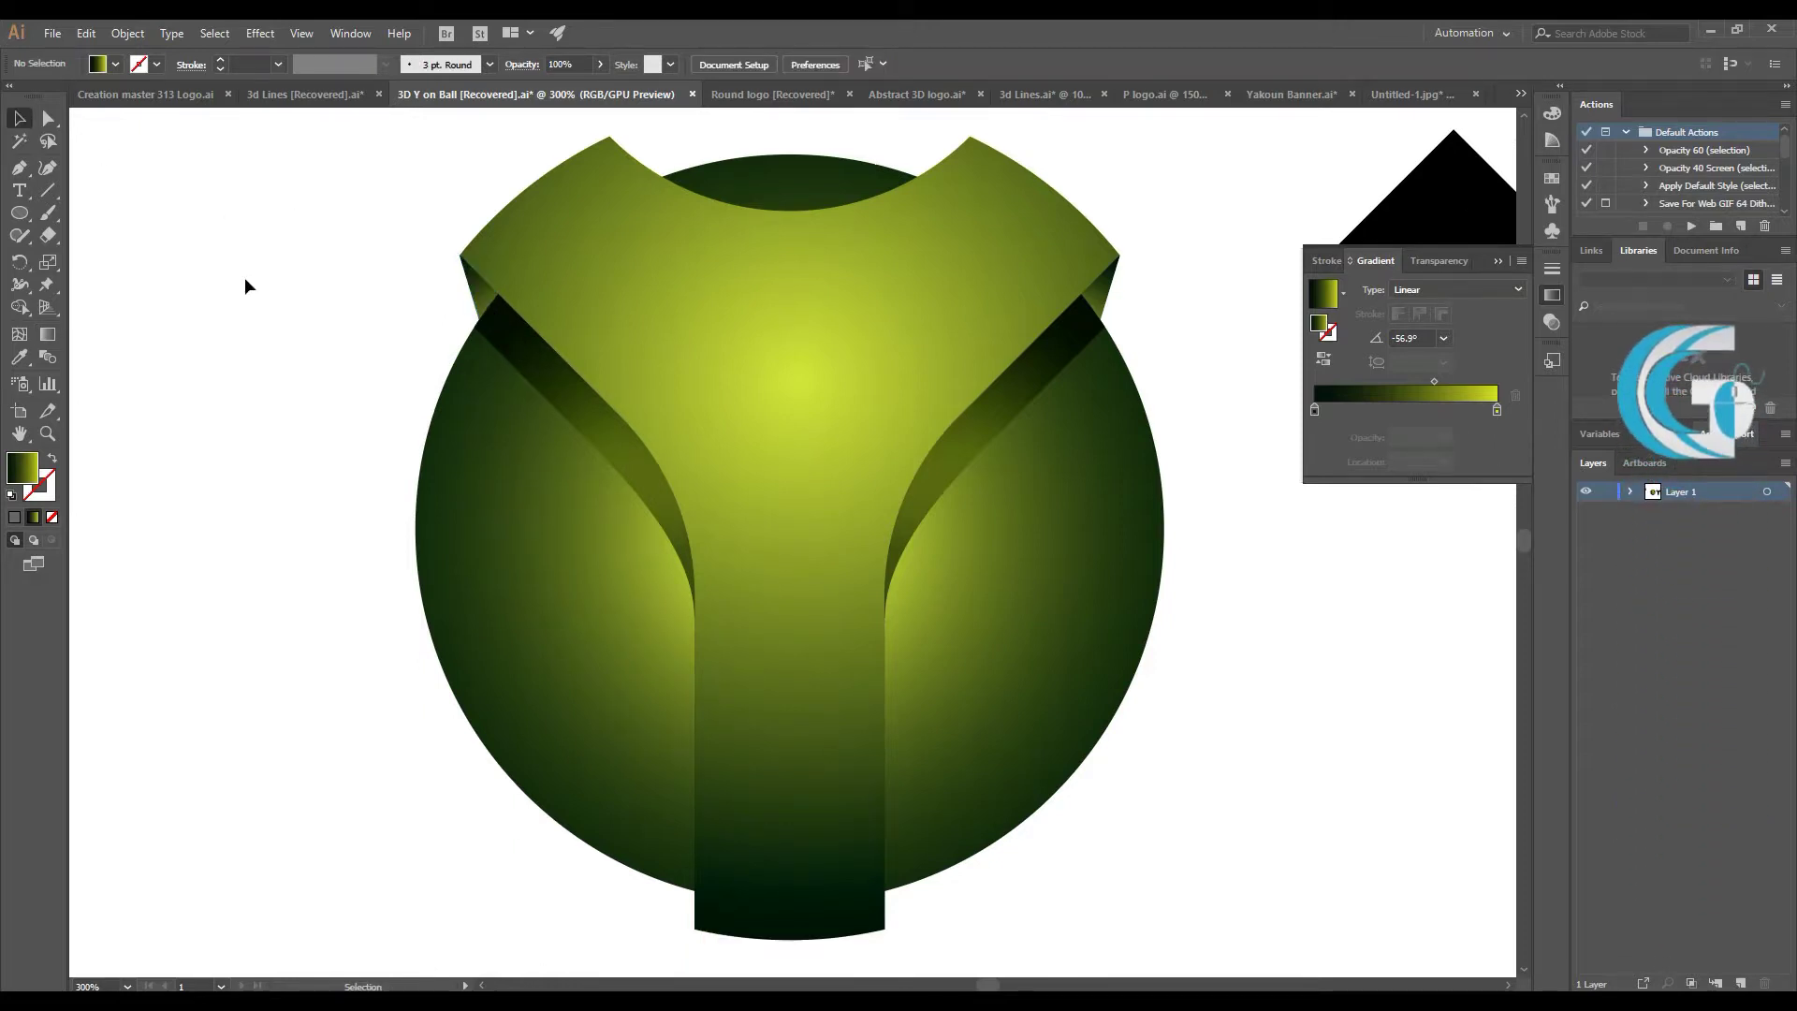
click(797, 439)
click(224, 426)
Copy the gradient ball onto the black Y and try a Shape Builder piece, then undo it
click(533, 603)
key(ctrl+minus)
mouse_move(449, 599)
mouse_down()
mouse_move(1035, 599)
mouse_move(1067, 234)
mouse_up()
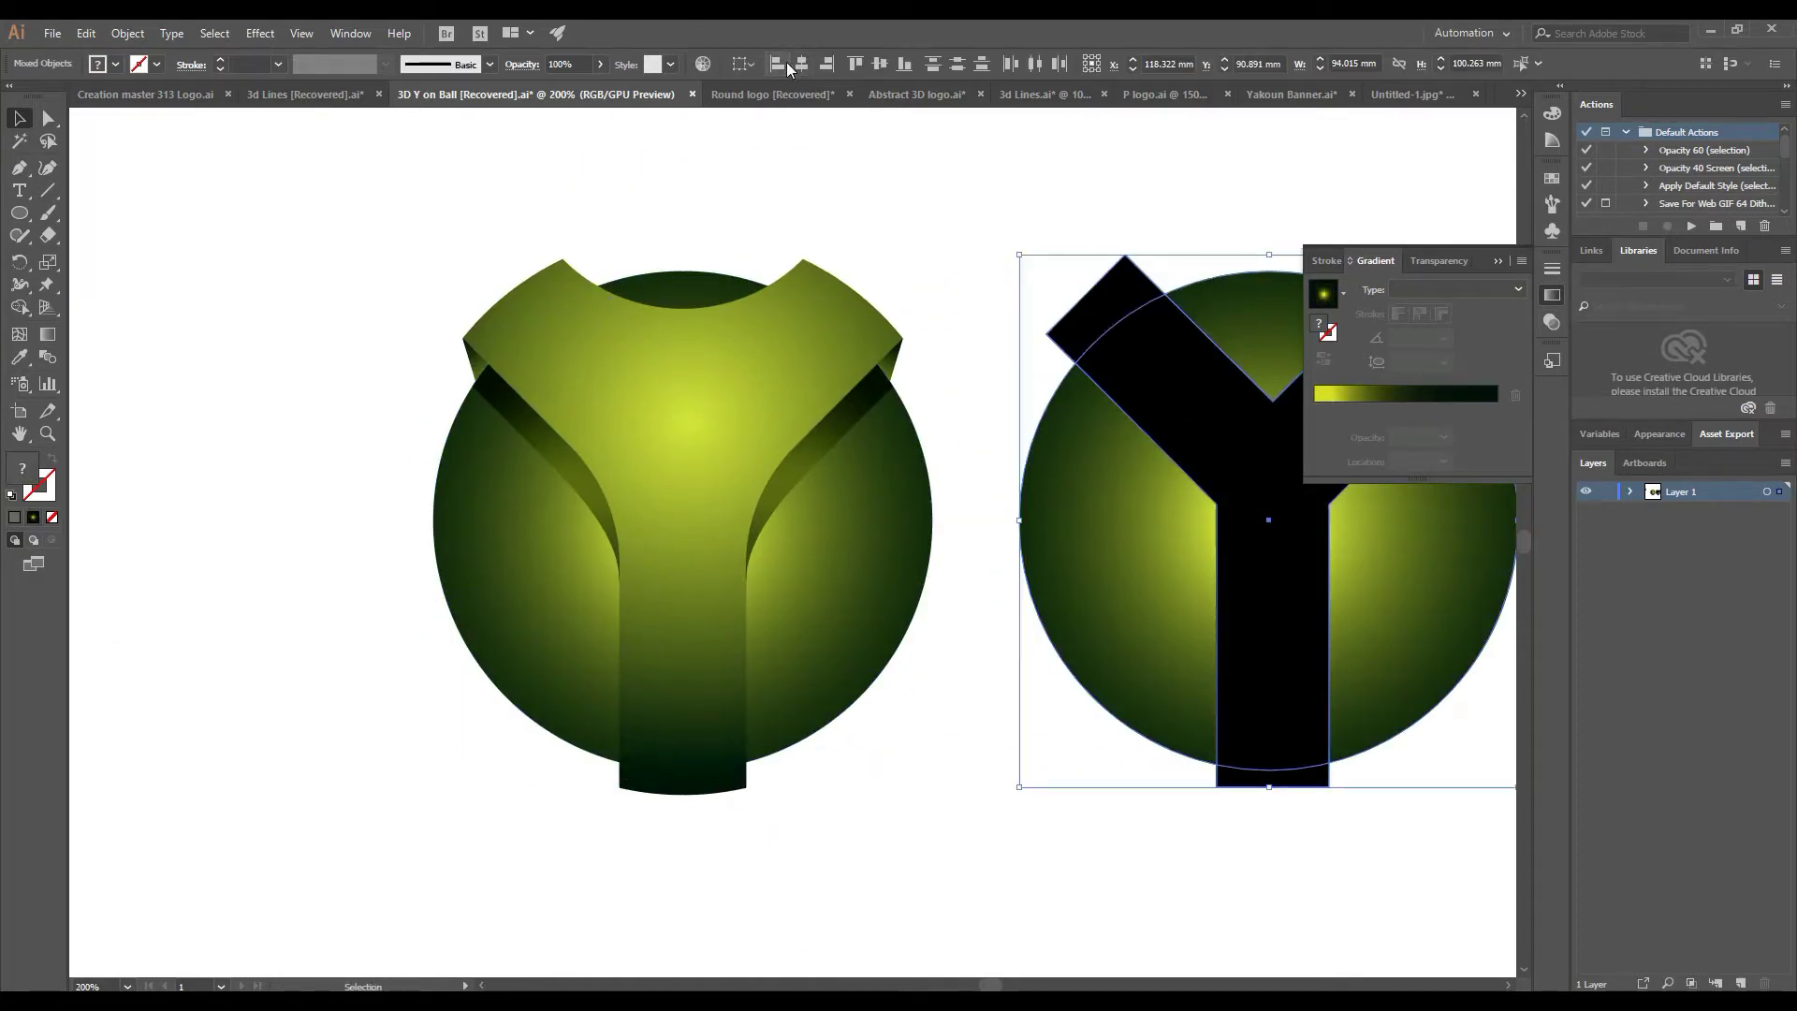
click(13, 335)
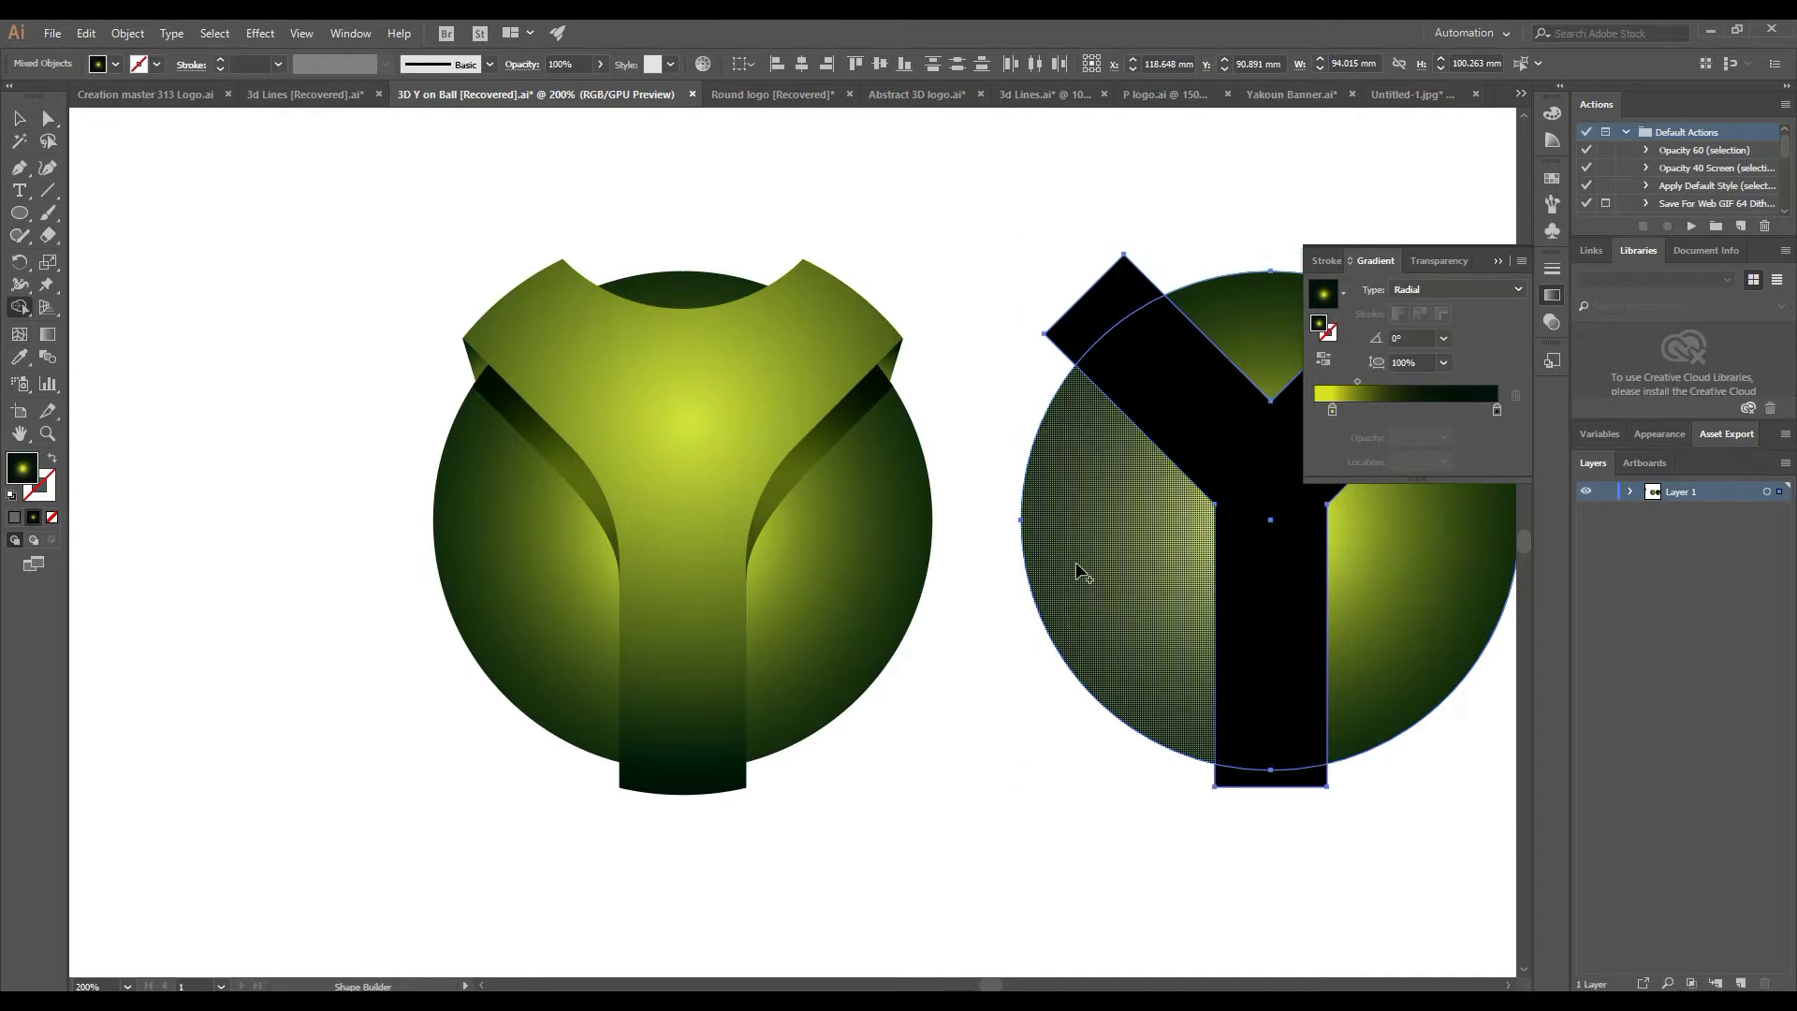
click(1083, 563)
drag(1135, 554, 543, 526)
click(48, 118)
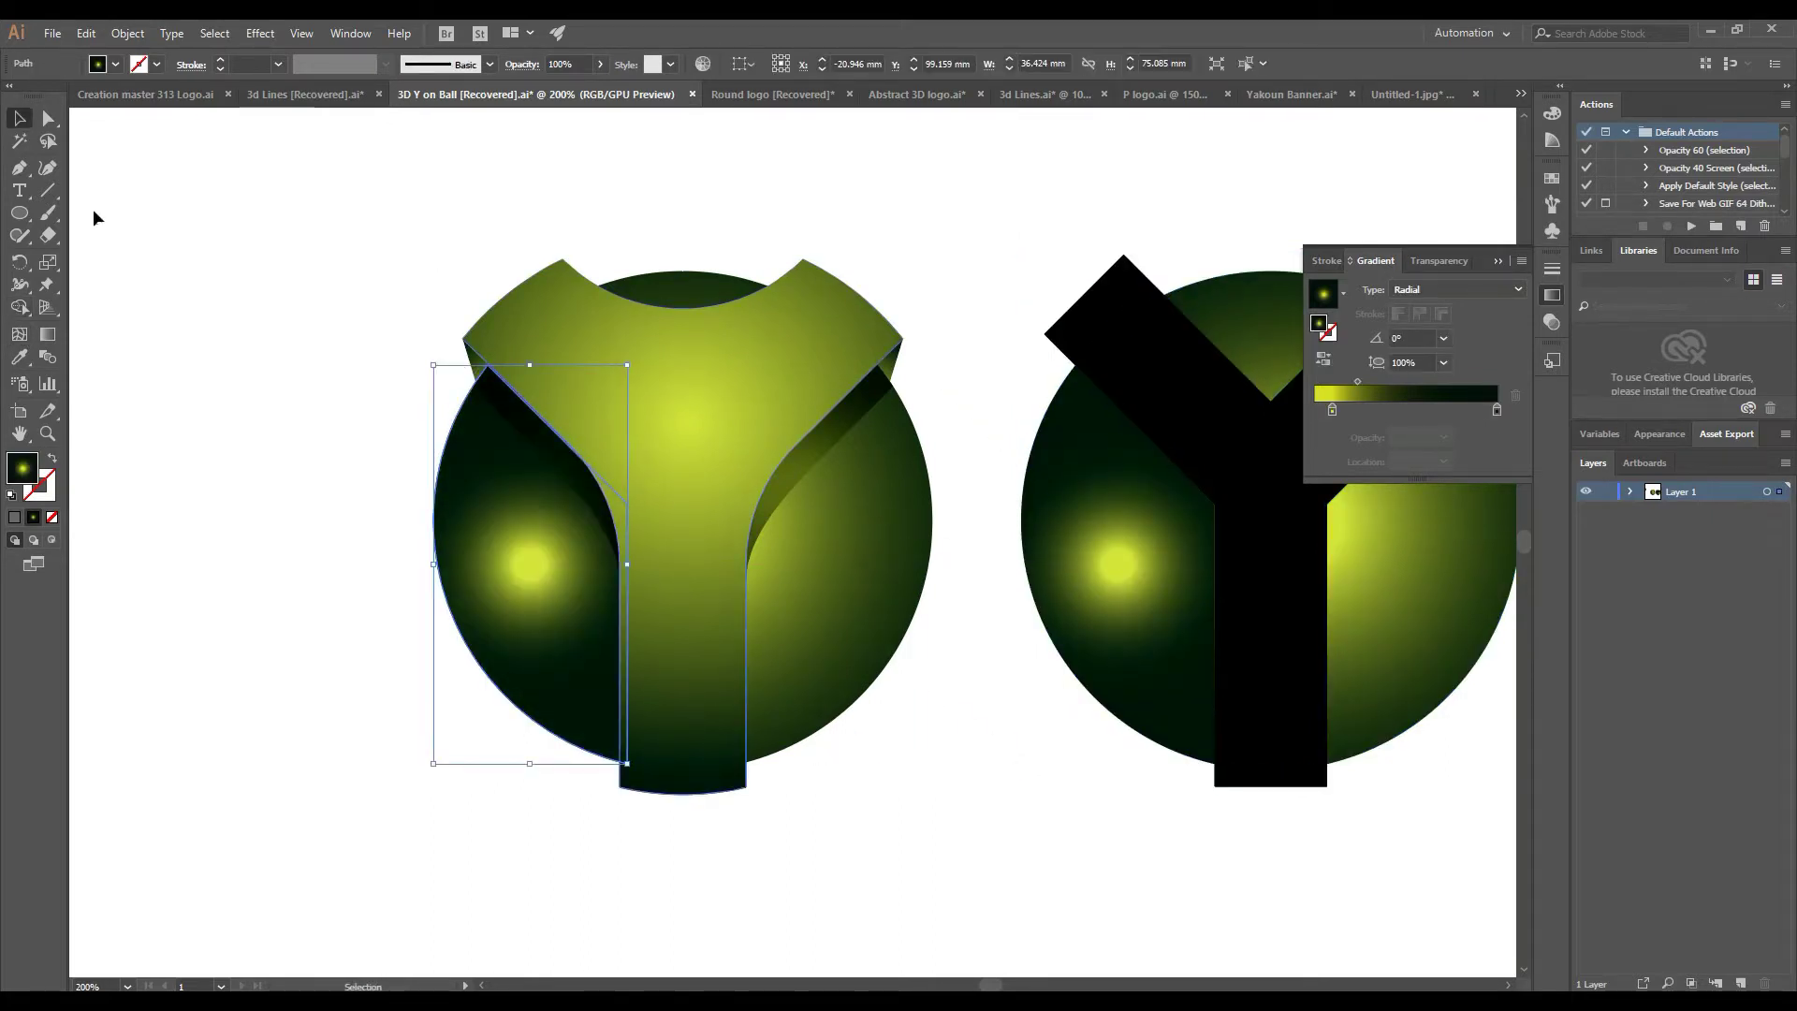
key(ctrl+z)
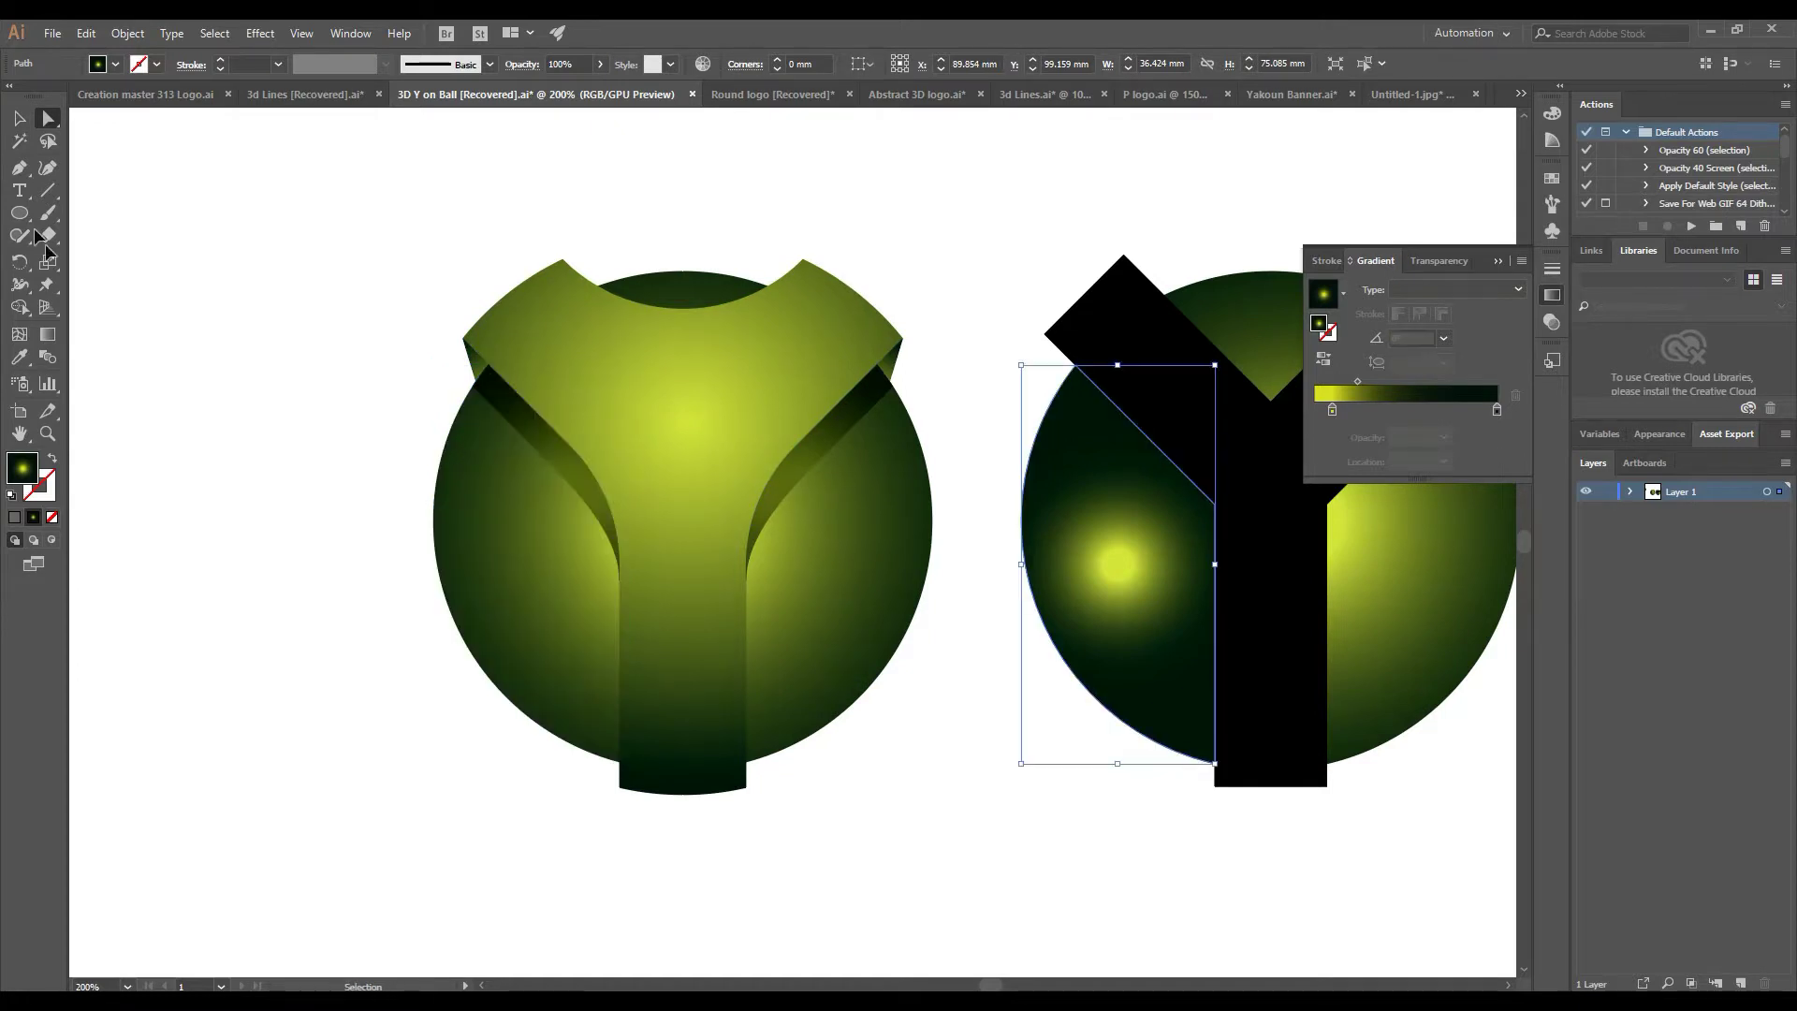
key(ctrl+z)
key(v)
key(ctrl+z)
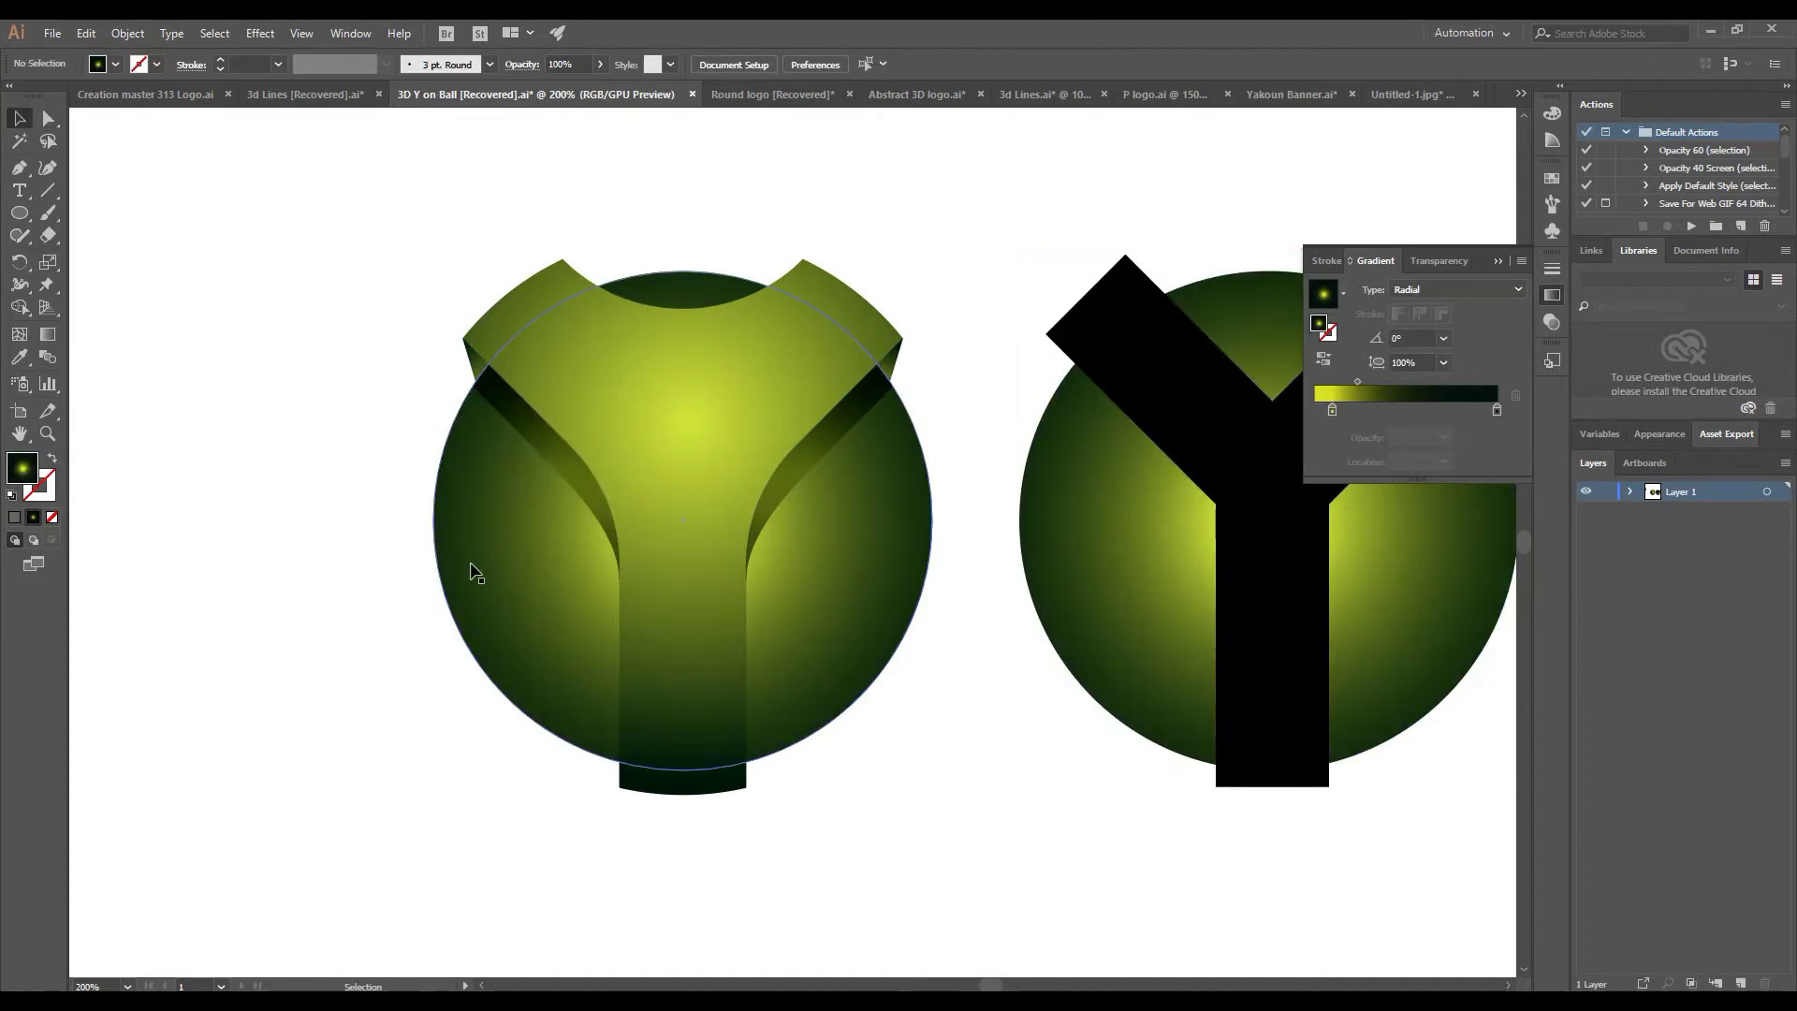
Build the left lens piece with Shape Builder, delete the extra shapes, and move it onto the left ball
click(539, 577)
drag(632, 627, 973, 627)
click(19, 307)
click(974, 536)
key(v)
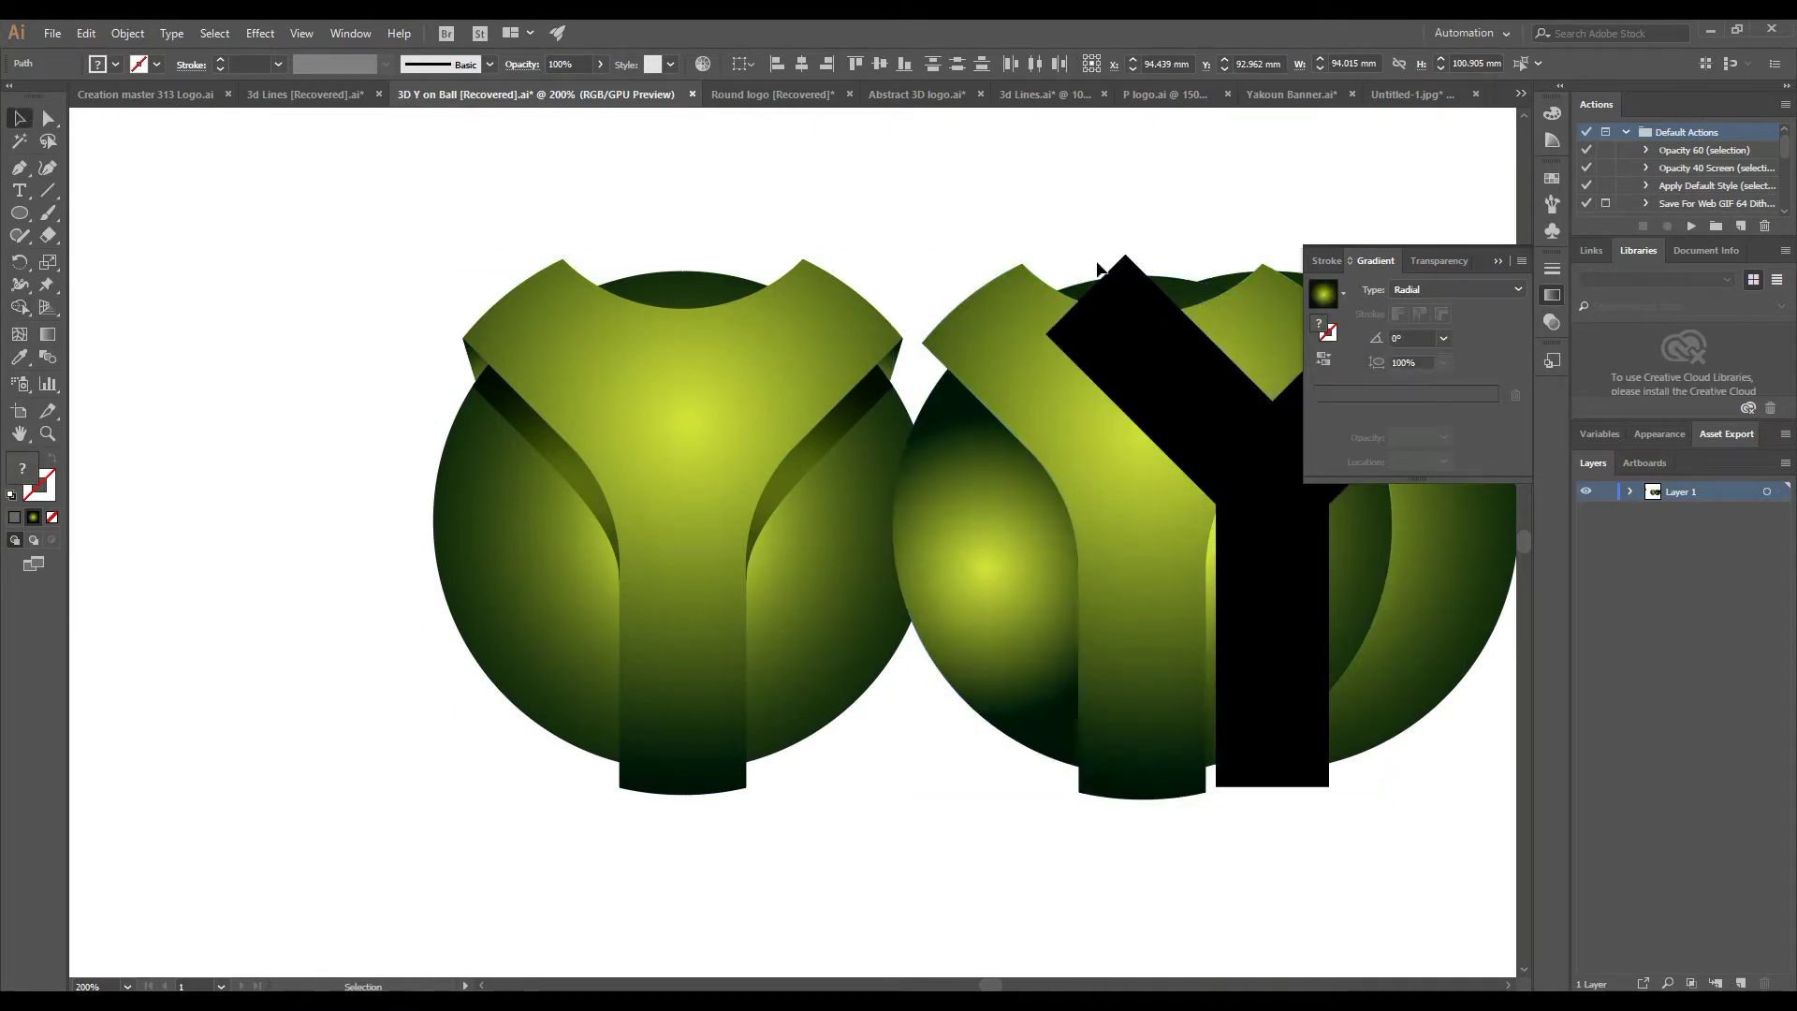
click(1143, 433)
key(Delete)
drag(1012, 587, 576, 580)
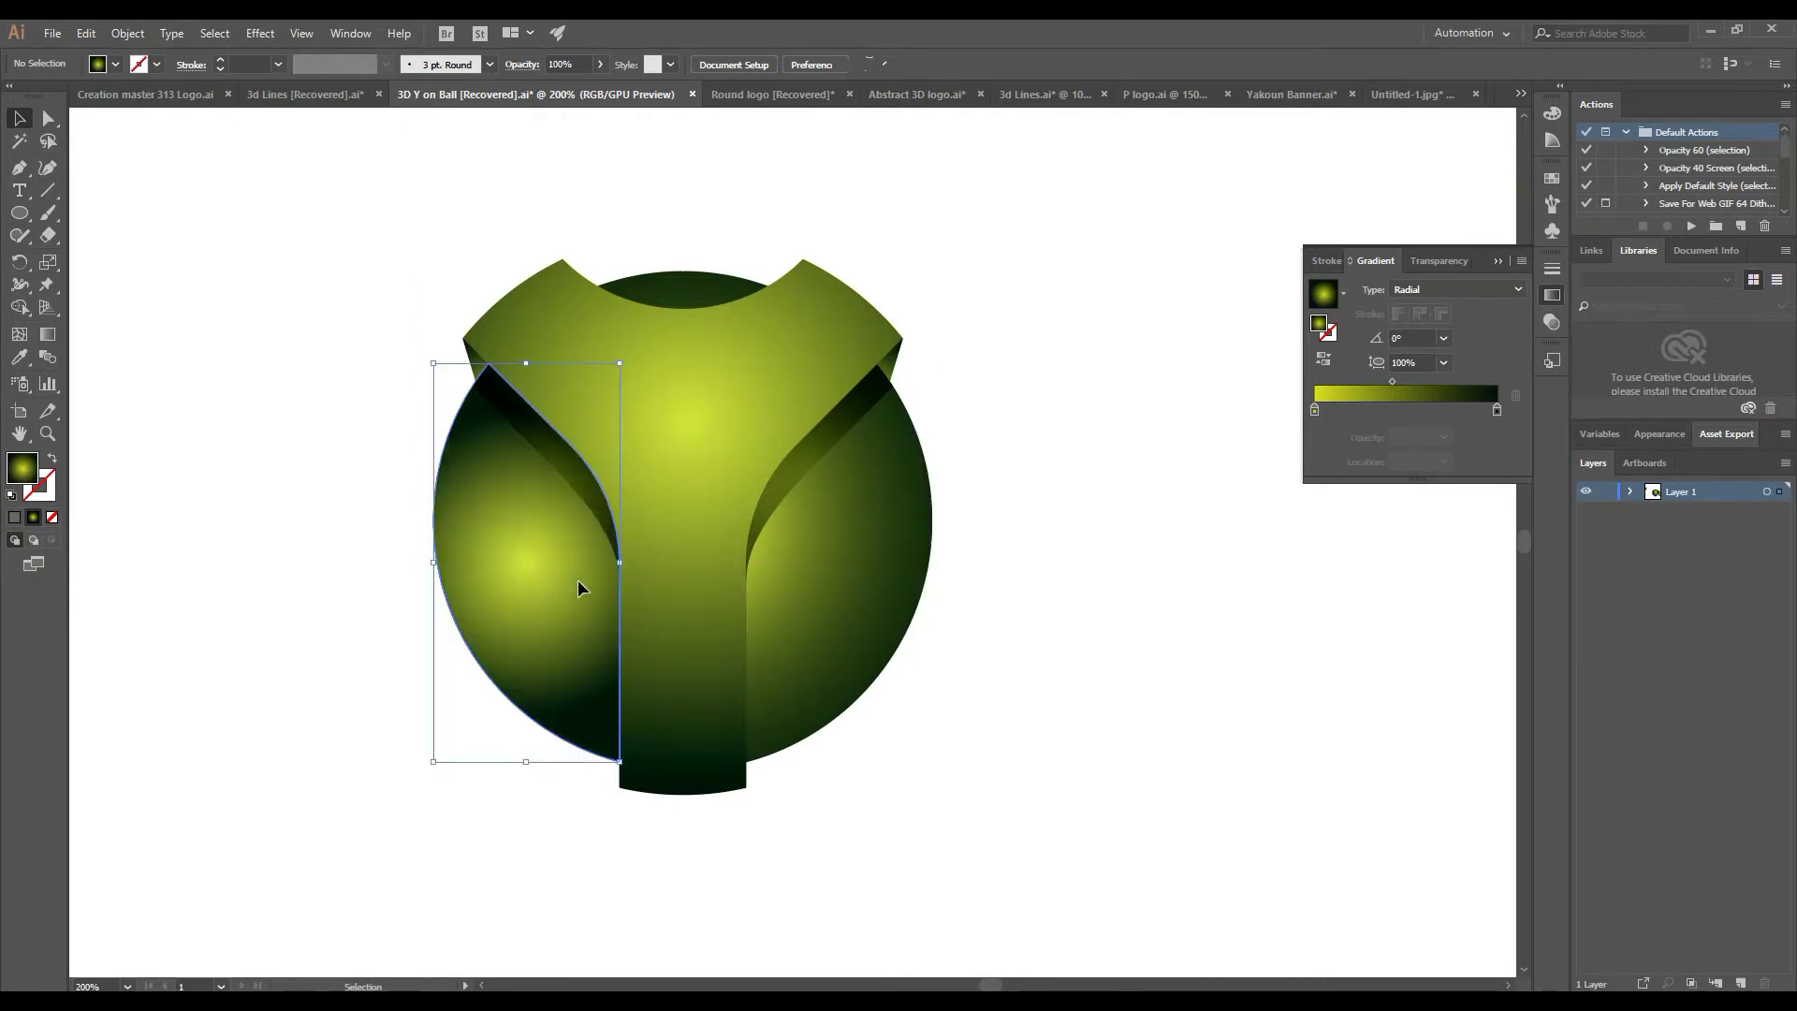
key(ctrl+minus)
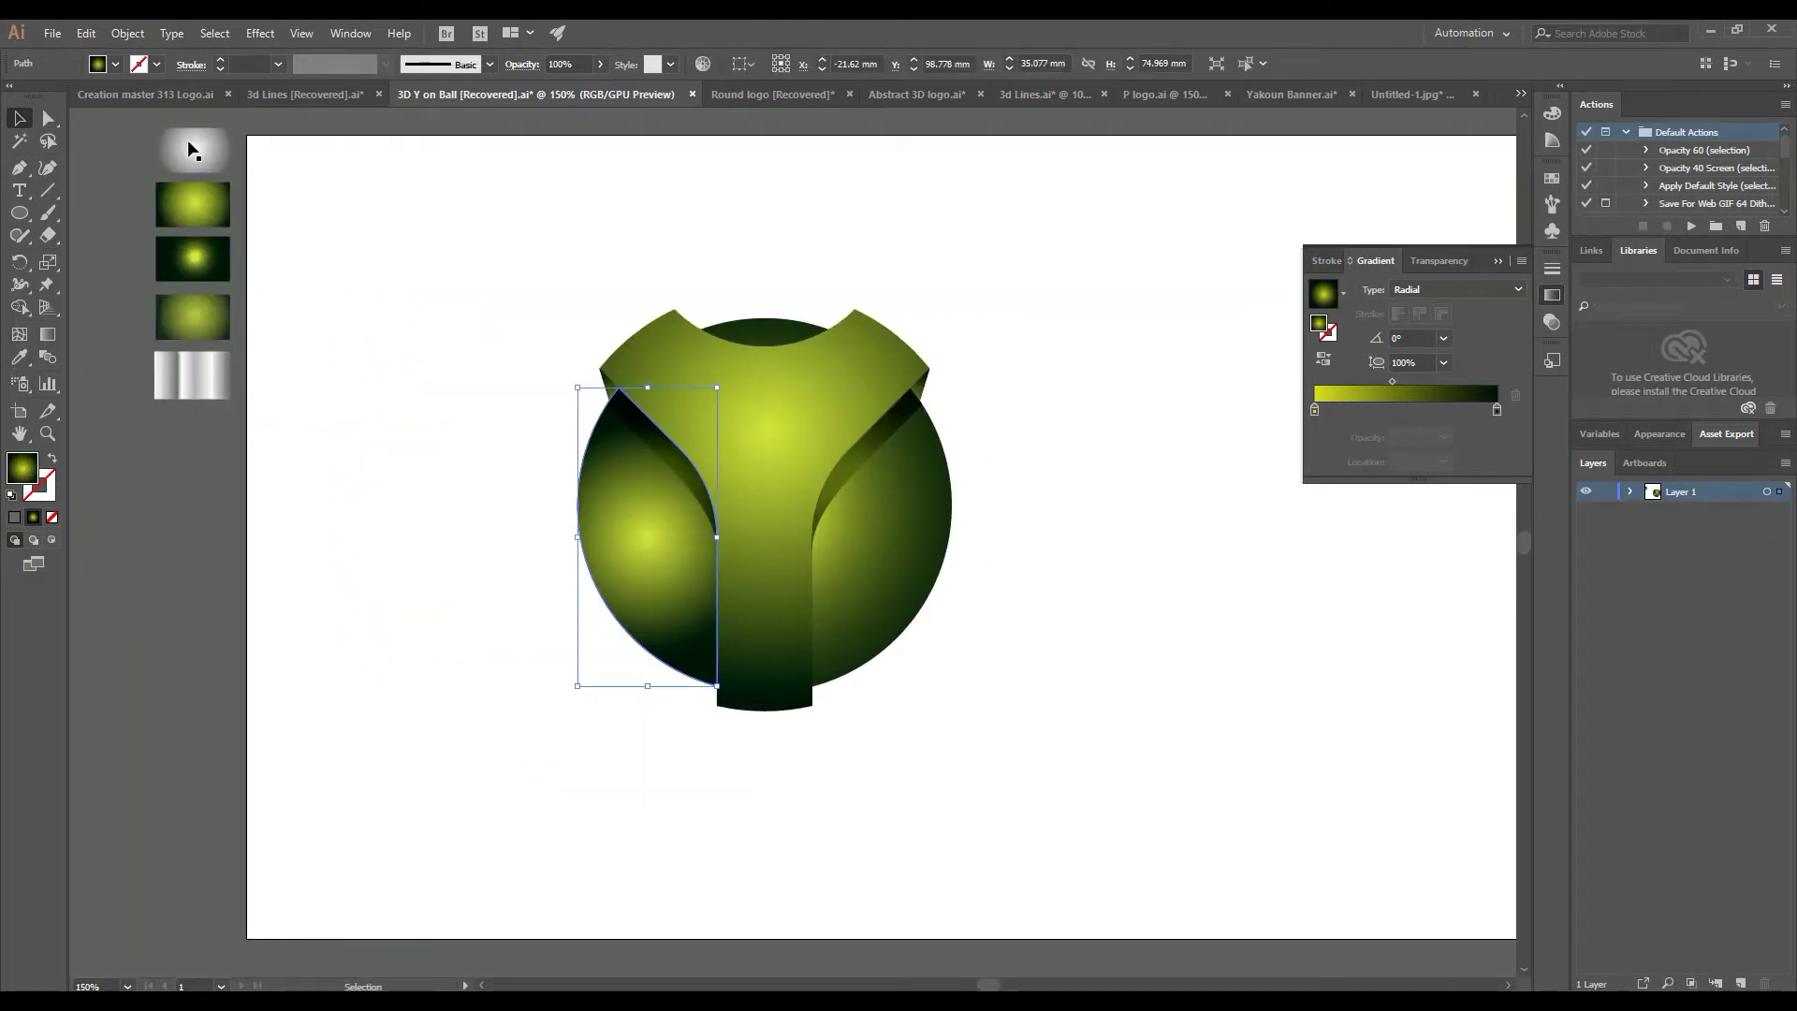
Fill the lens piece with the white radial gradient, stretch the glow tall, and shrink the shape
click(191, 149)
key(g)
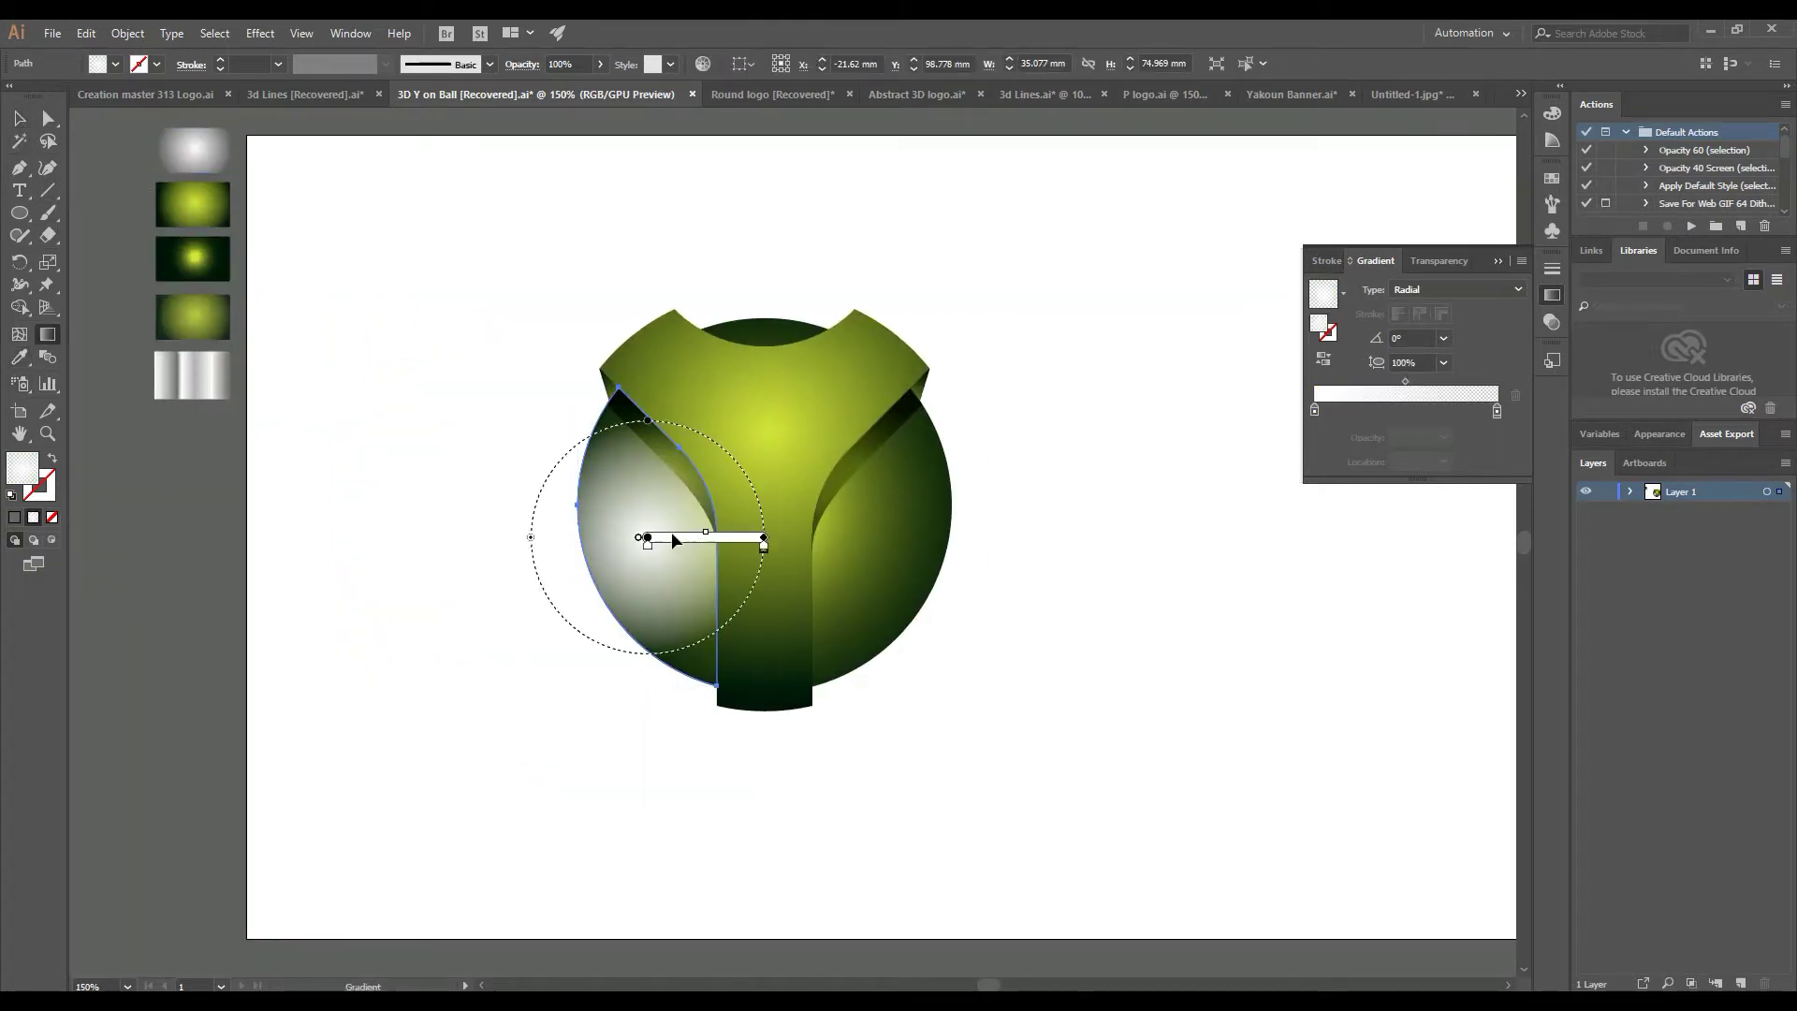
drag(758, 540, 704, 514)
drag(680, 446, 675, 408)
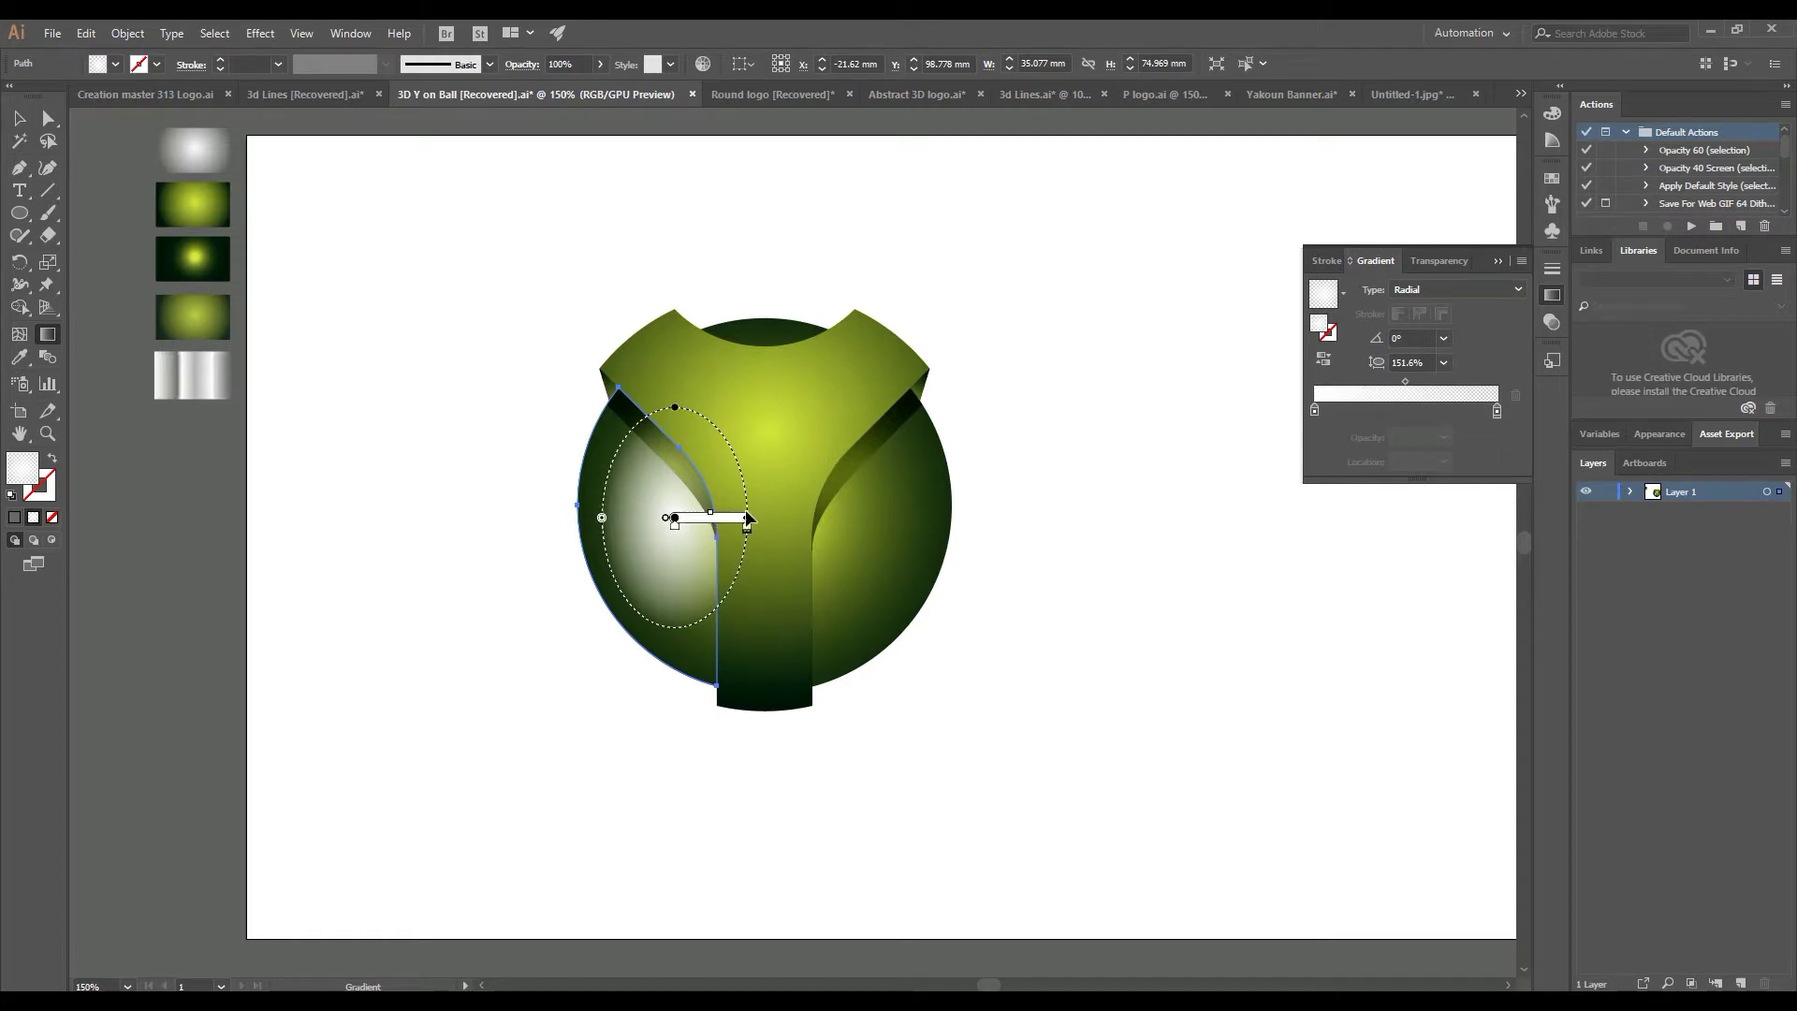
key(v)
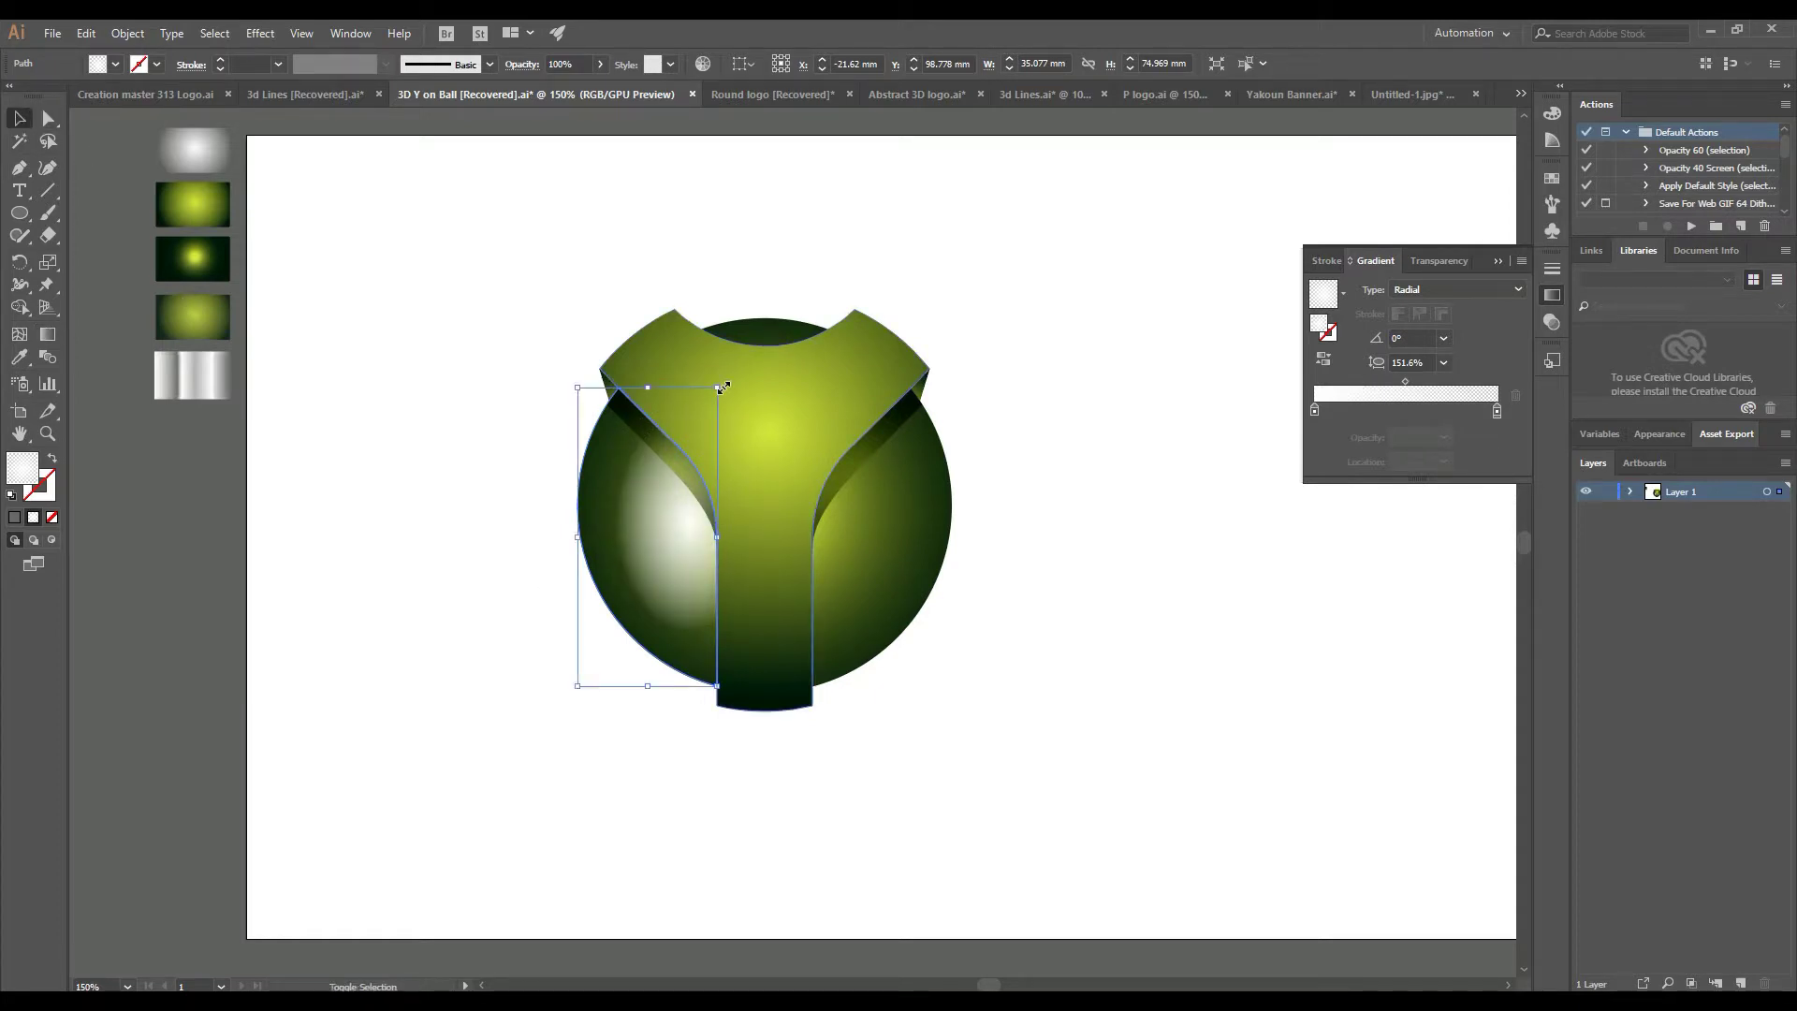
drag(723, 386, 695, 434)
mouse_move(677, 571)
mouse_down()
mouse_move(722, 529)
mouse_move(622, 521)
mouse_up()
click(507, 499)
Refine the white glow by moving it up-right, rotating it slightly and widening it
click(665, 541)
key(g)
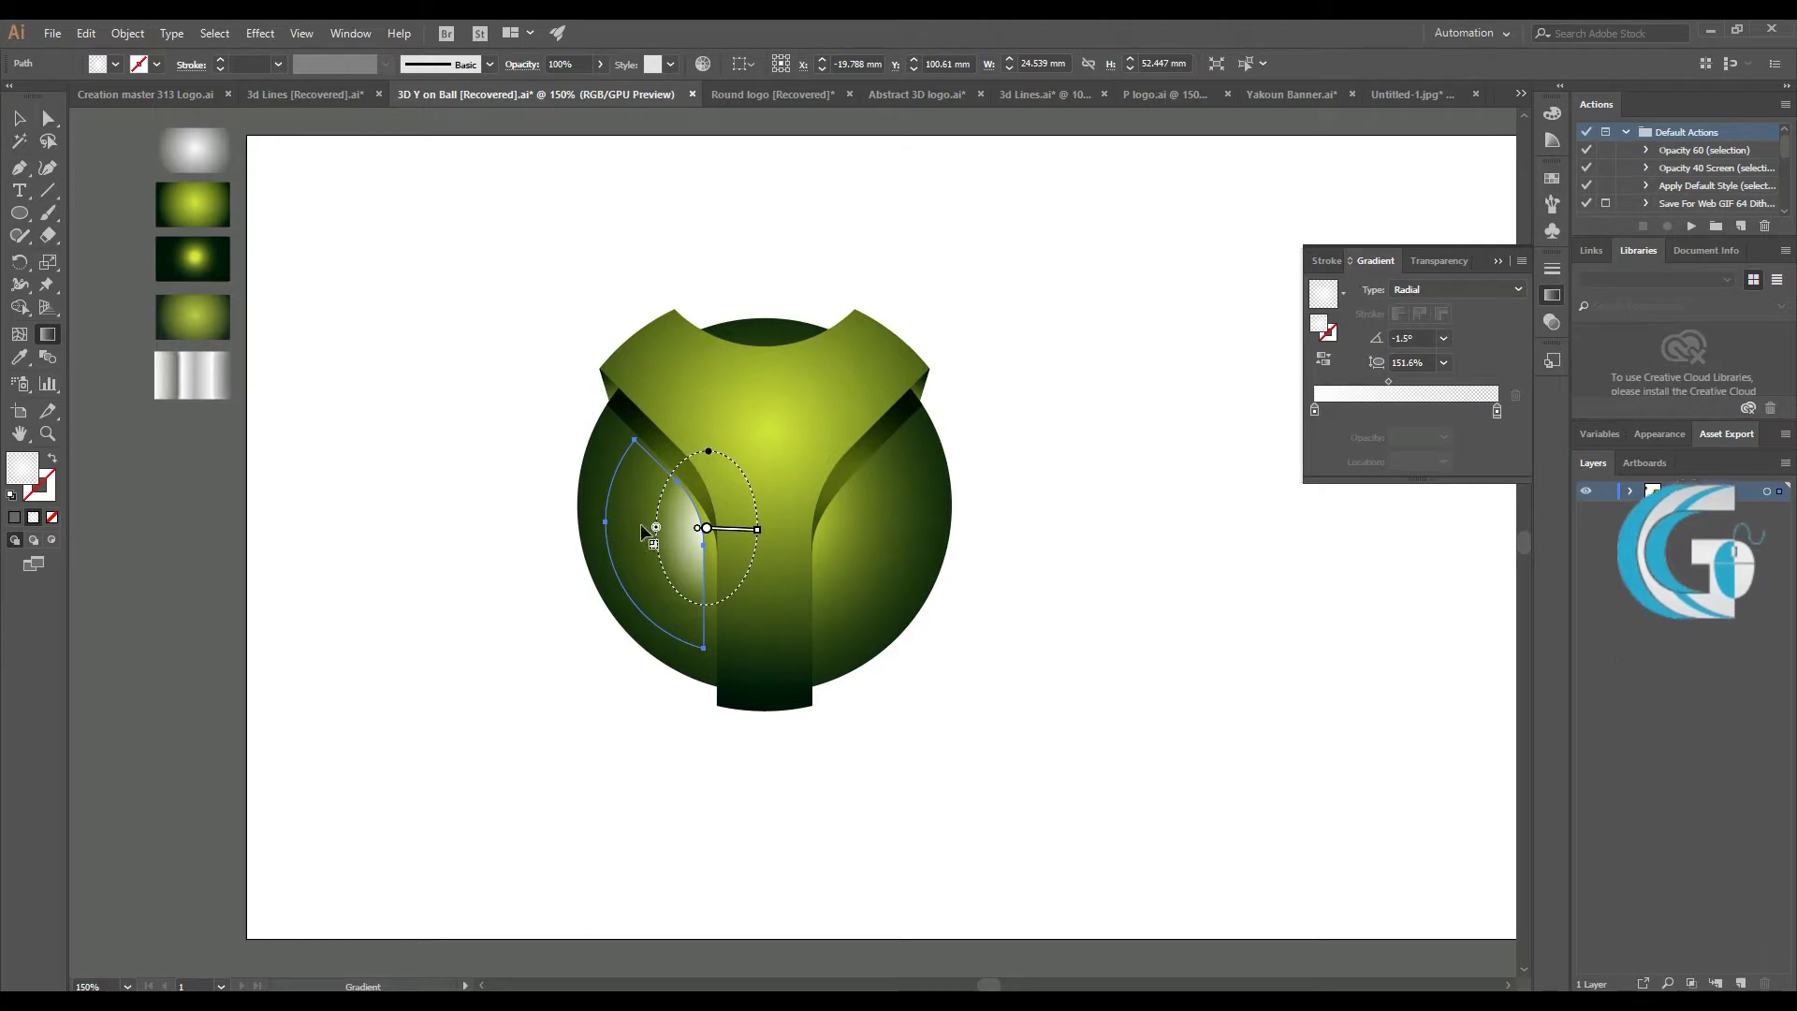
drag(738, 524, 754, 502)
drag(732, 378, 711, 378)
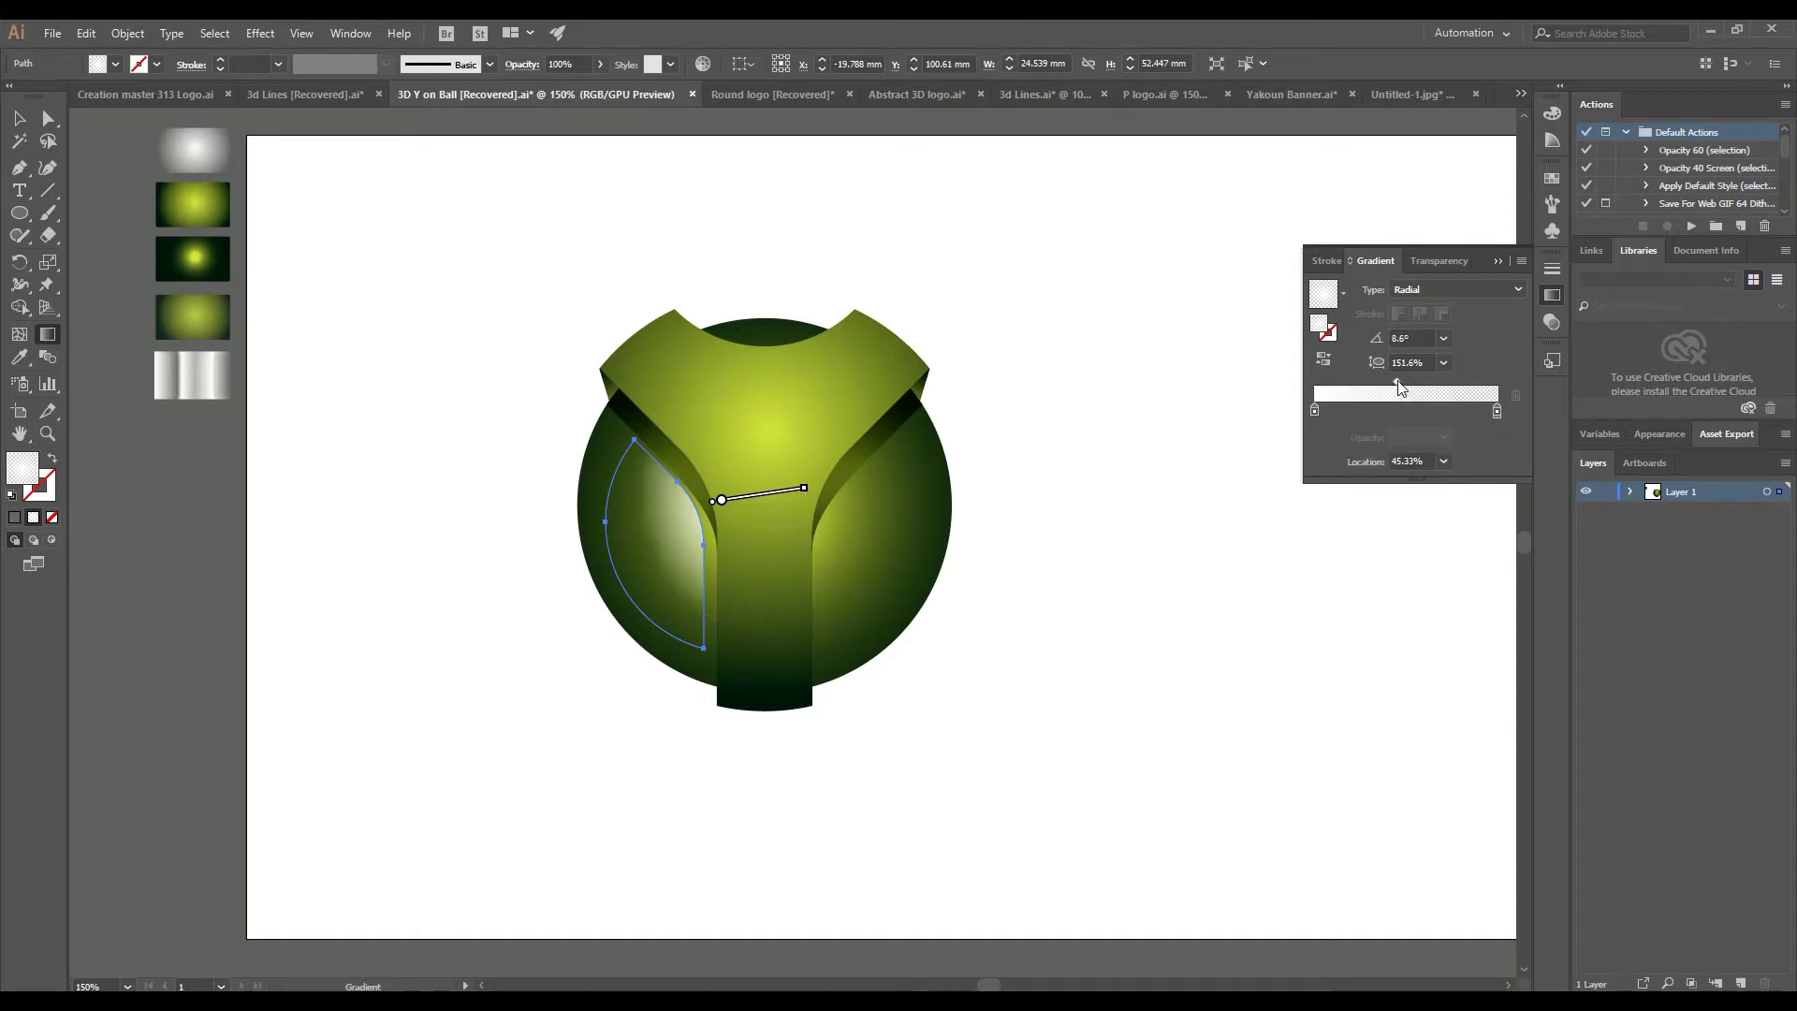
drag(1378, 384, 1372, 384)
drag(807, 490, 862, 482)
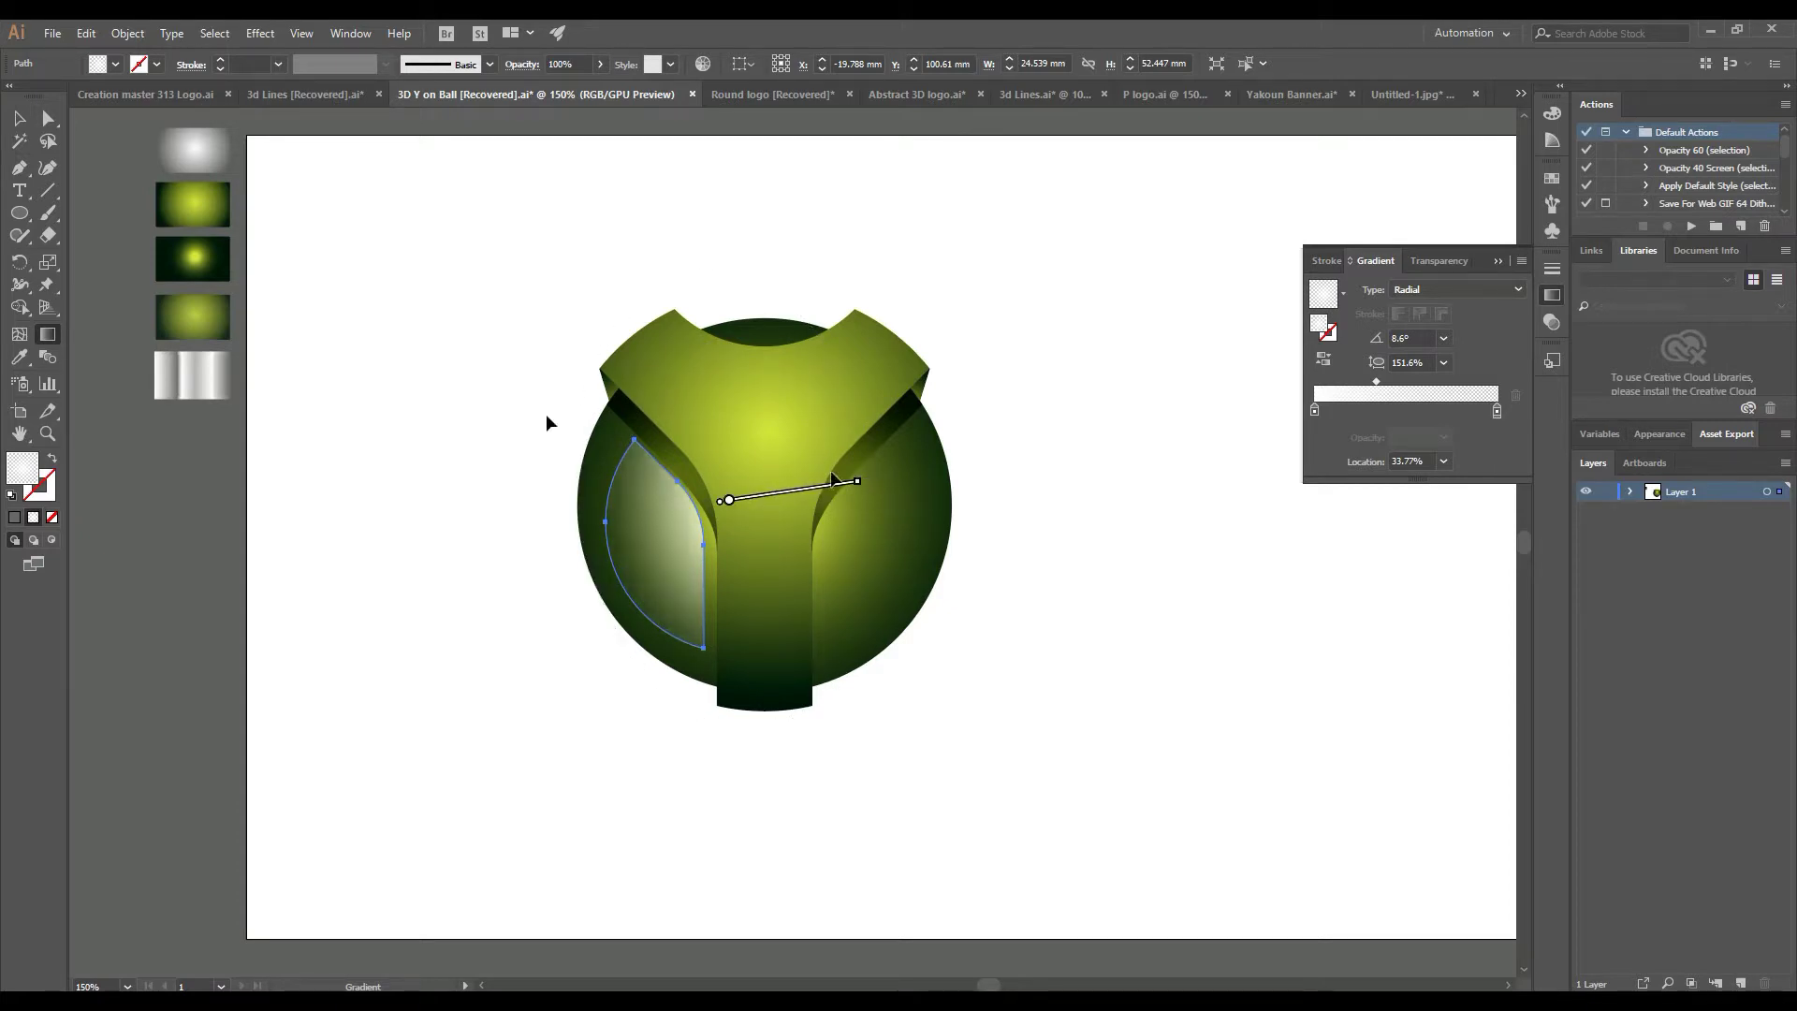
mouse_move(604, 518)
key(v)
click(417, 443)
click(655, 543)
click(1438, 261)
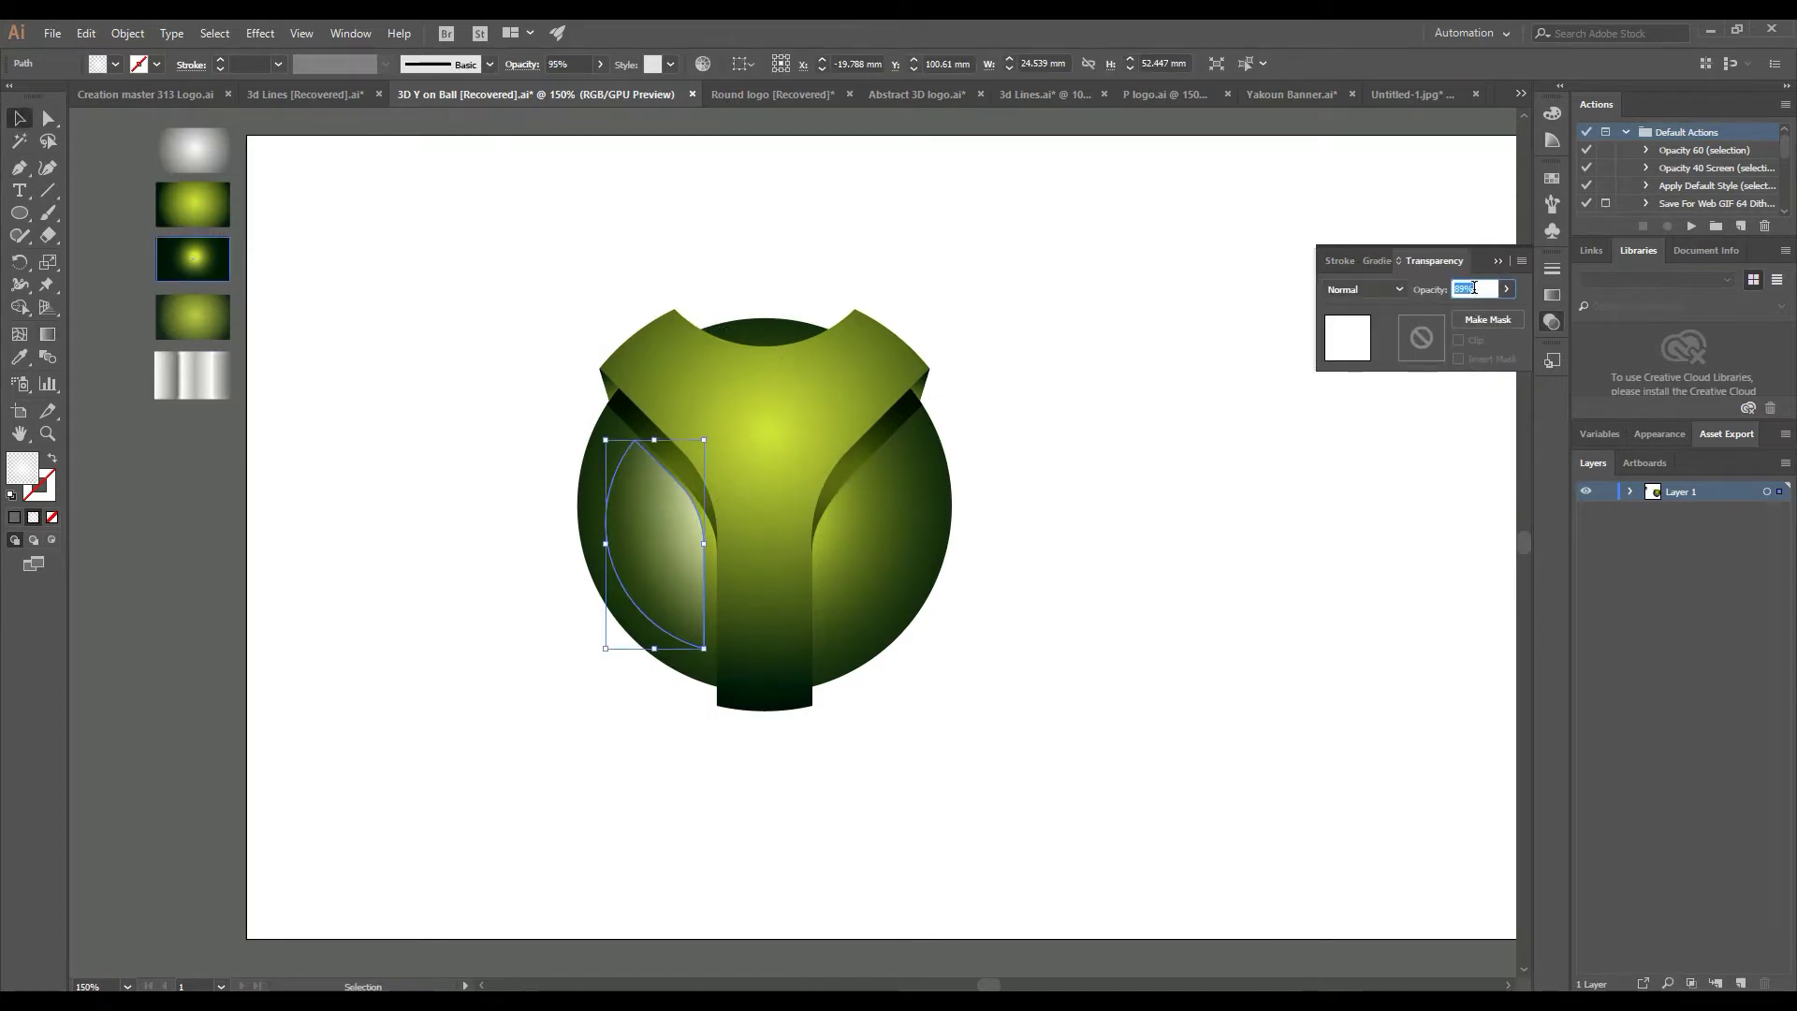
Set the highlight to 70% opacity and place a reflected copy on the ball's right side
text(70)
key(Return)
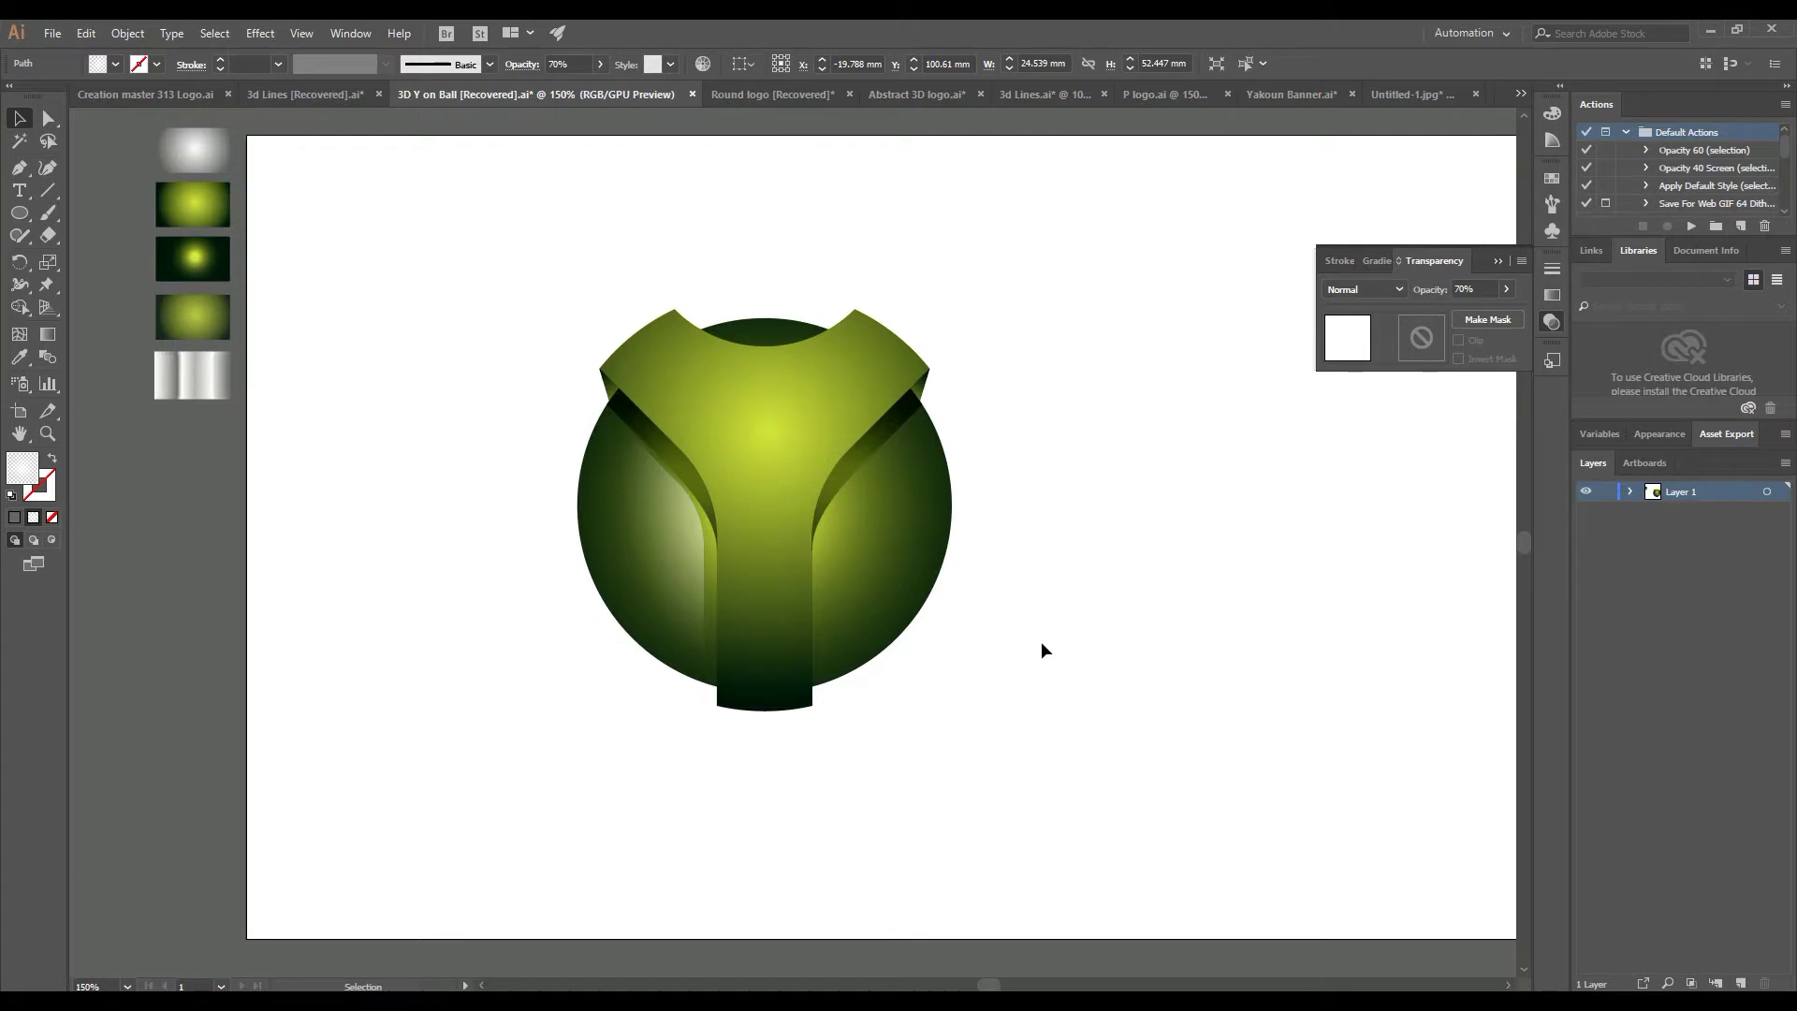
right_click(666, 559)
click(910, 900)
click(994, 634)
drag(654, 543, 884, 540)
click(1122, 497)
Group the left and right highlights together
click(895, 534)
click(1072, 518)
click(851, 546)
shift+click(653, 531)
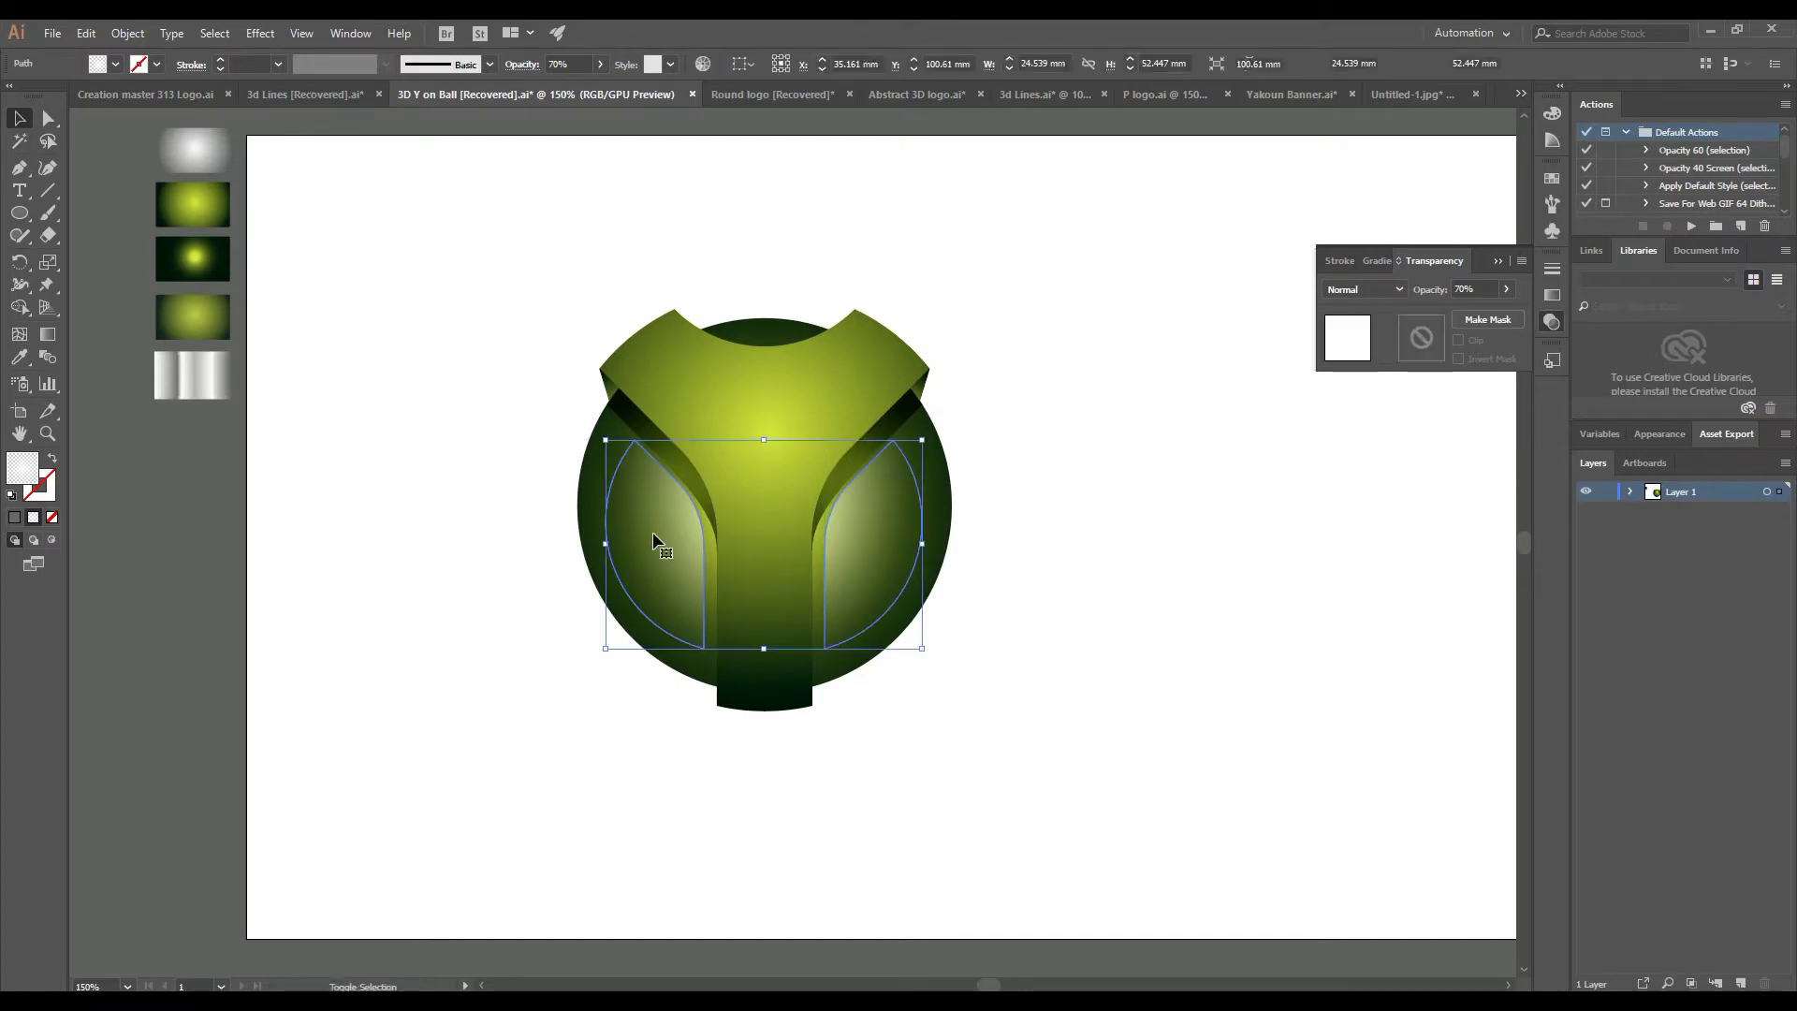
right_click(1078, 506)
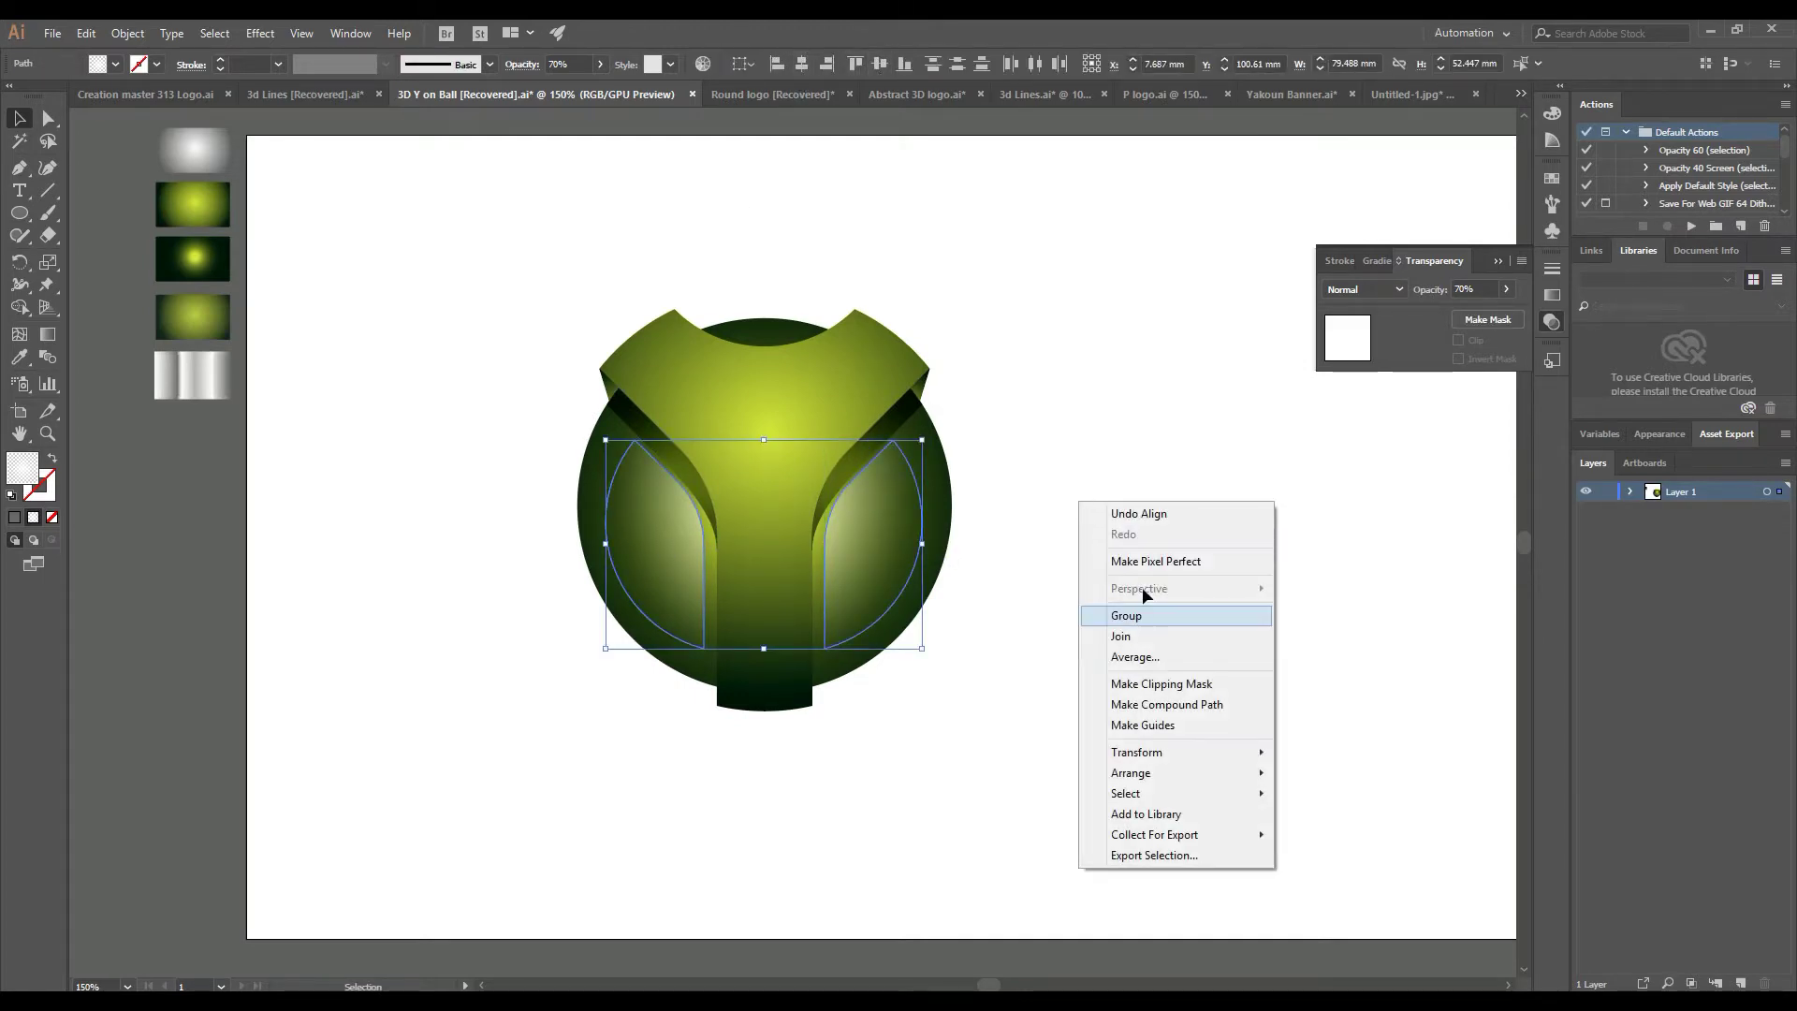
click(1143, 609)
click(599, 272)
Change options on the whole logo from its context menu, check the highlight group, and zoom into the ball
drag(960, 404, 964, 403)
right_click(999, 355)
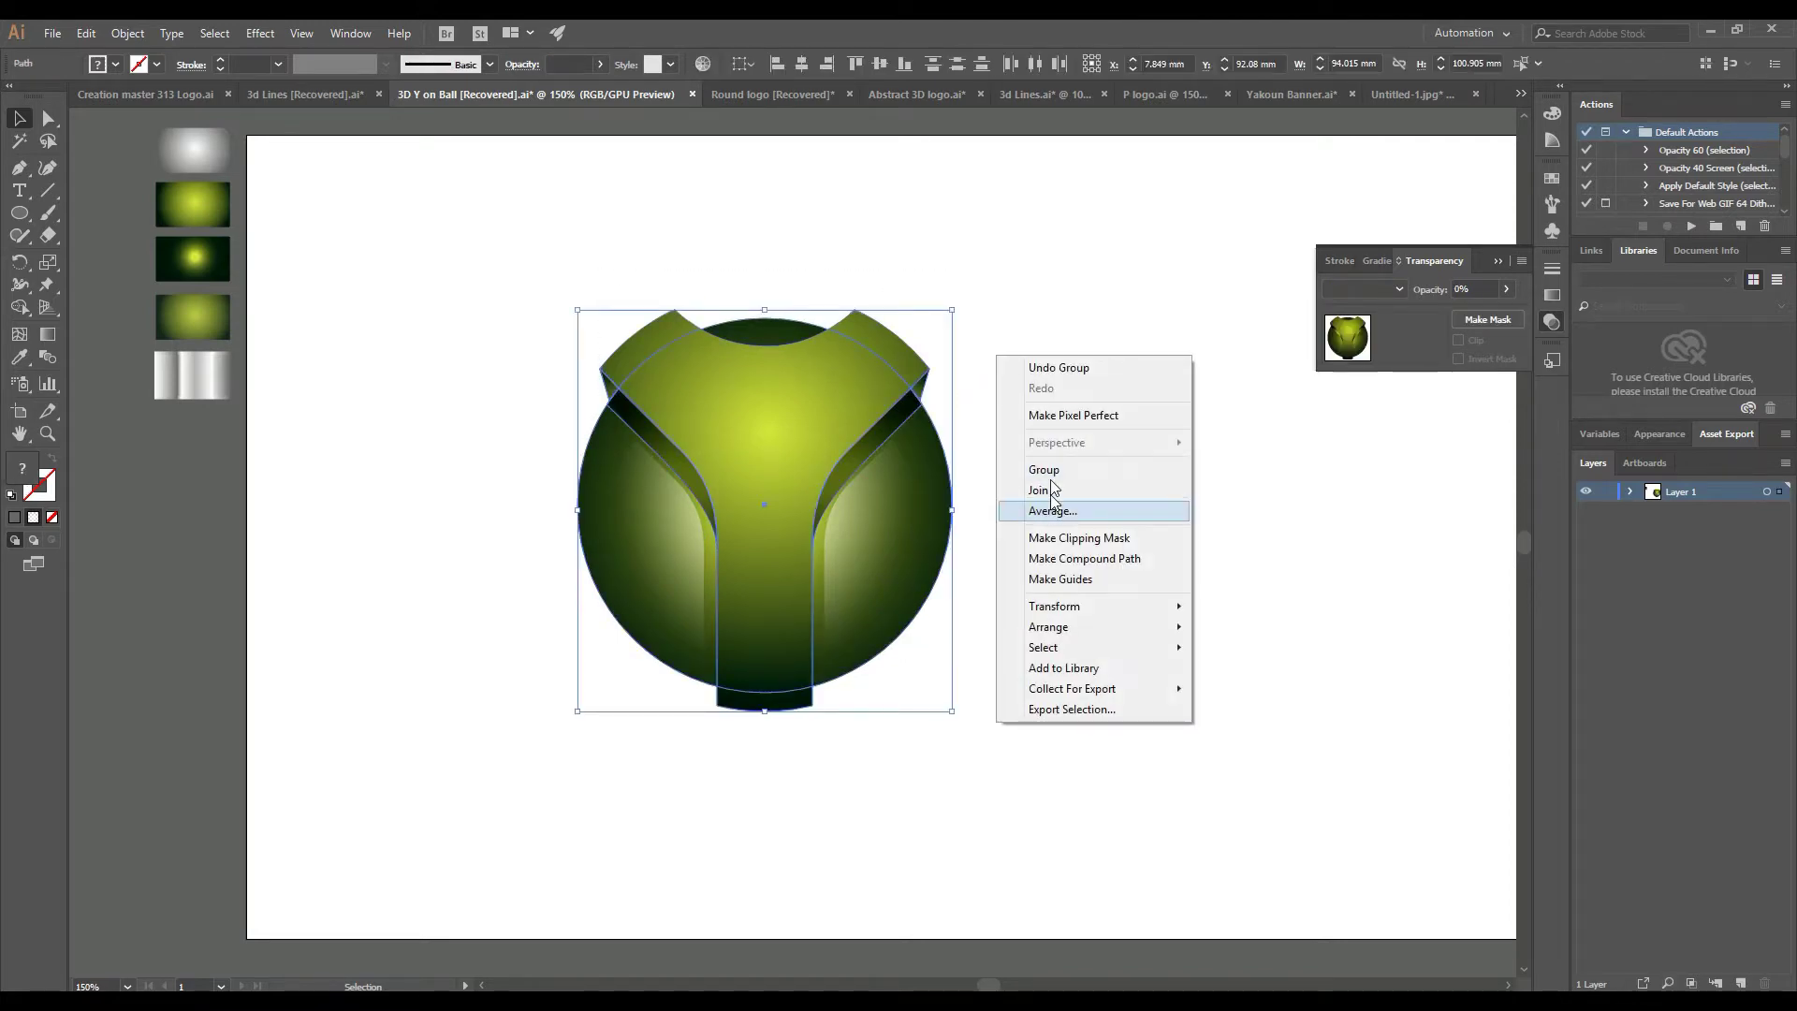
click(1033, 500)
click(1076, 398)
right_click(936, 536)
click(1216, 800)
click(525, 645)
click(642, 526)
click(1059, 322)
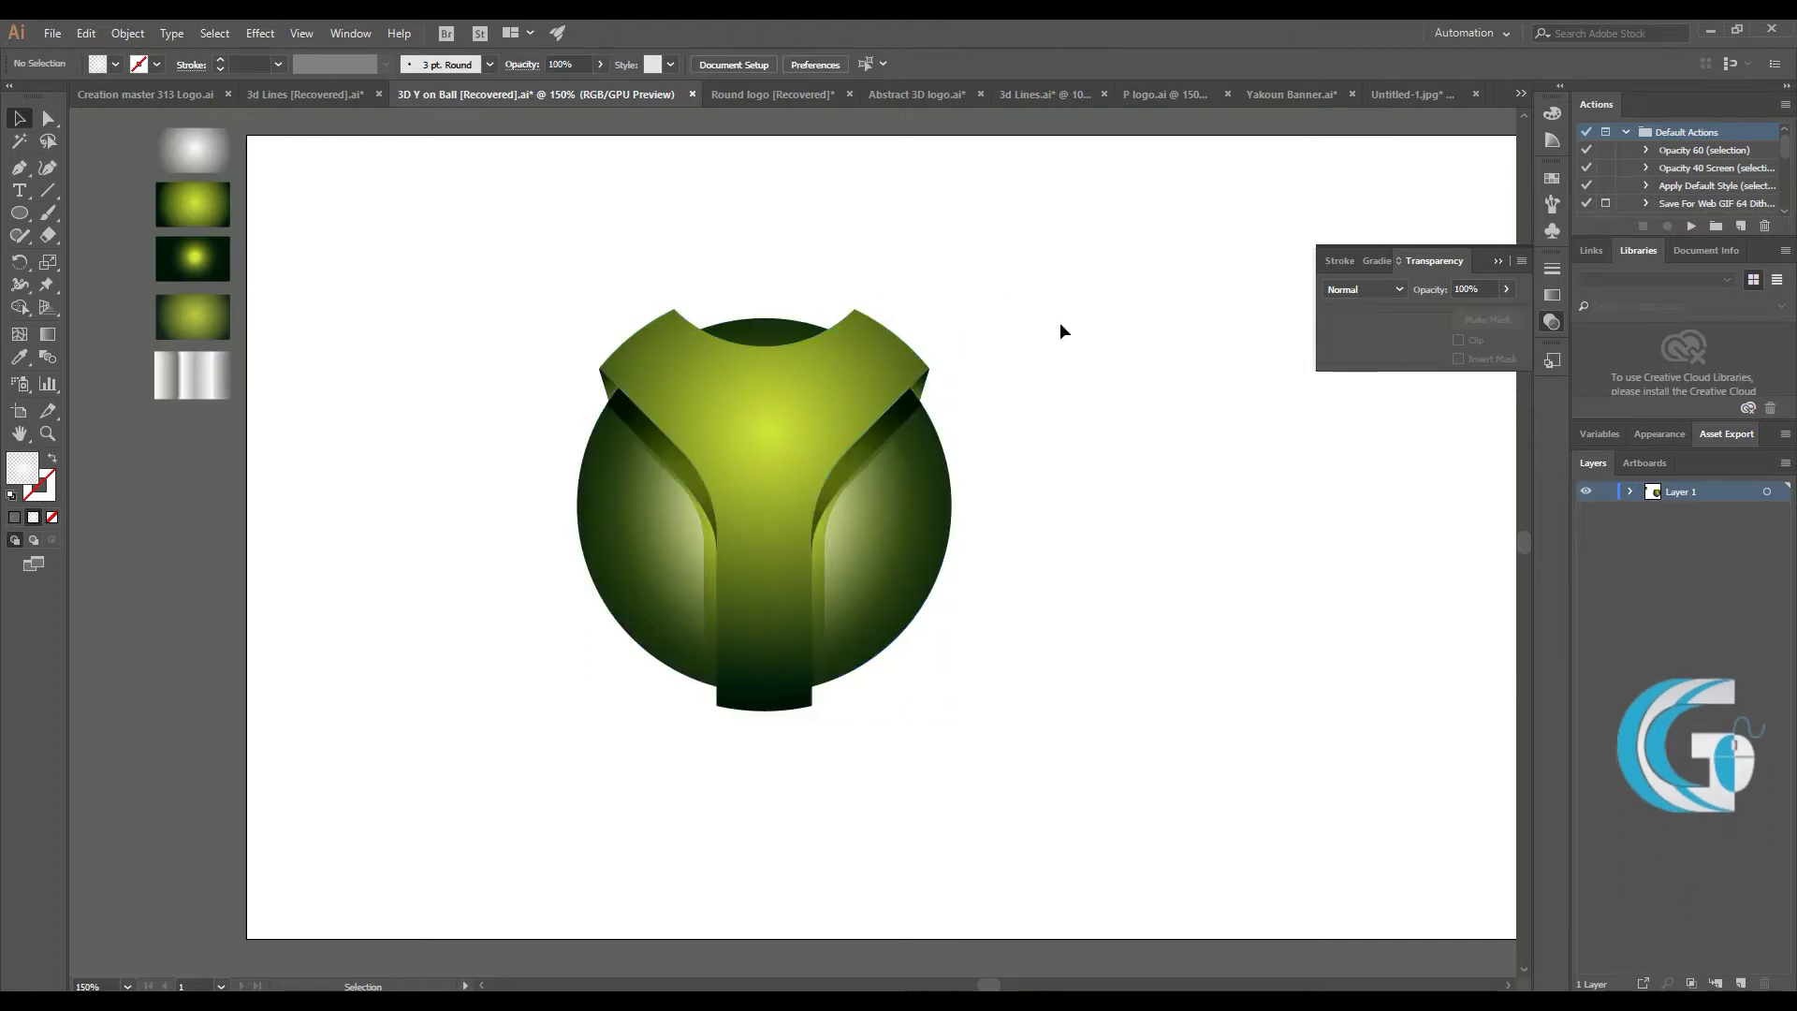
click(878, 520)
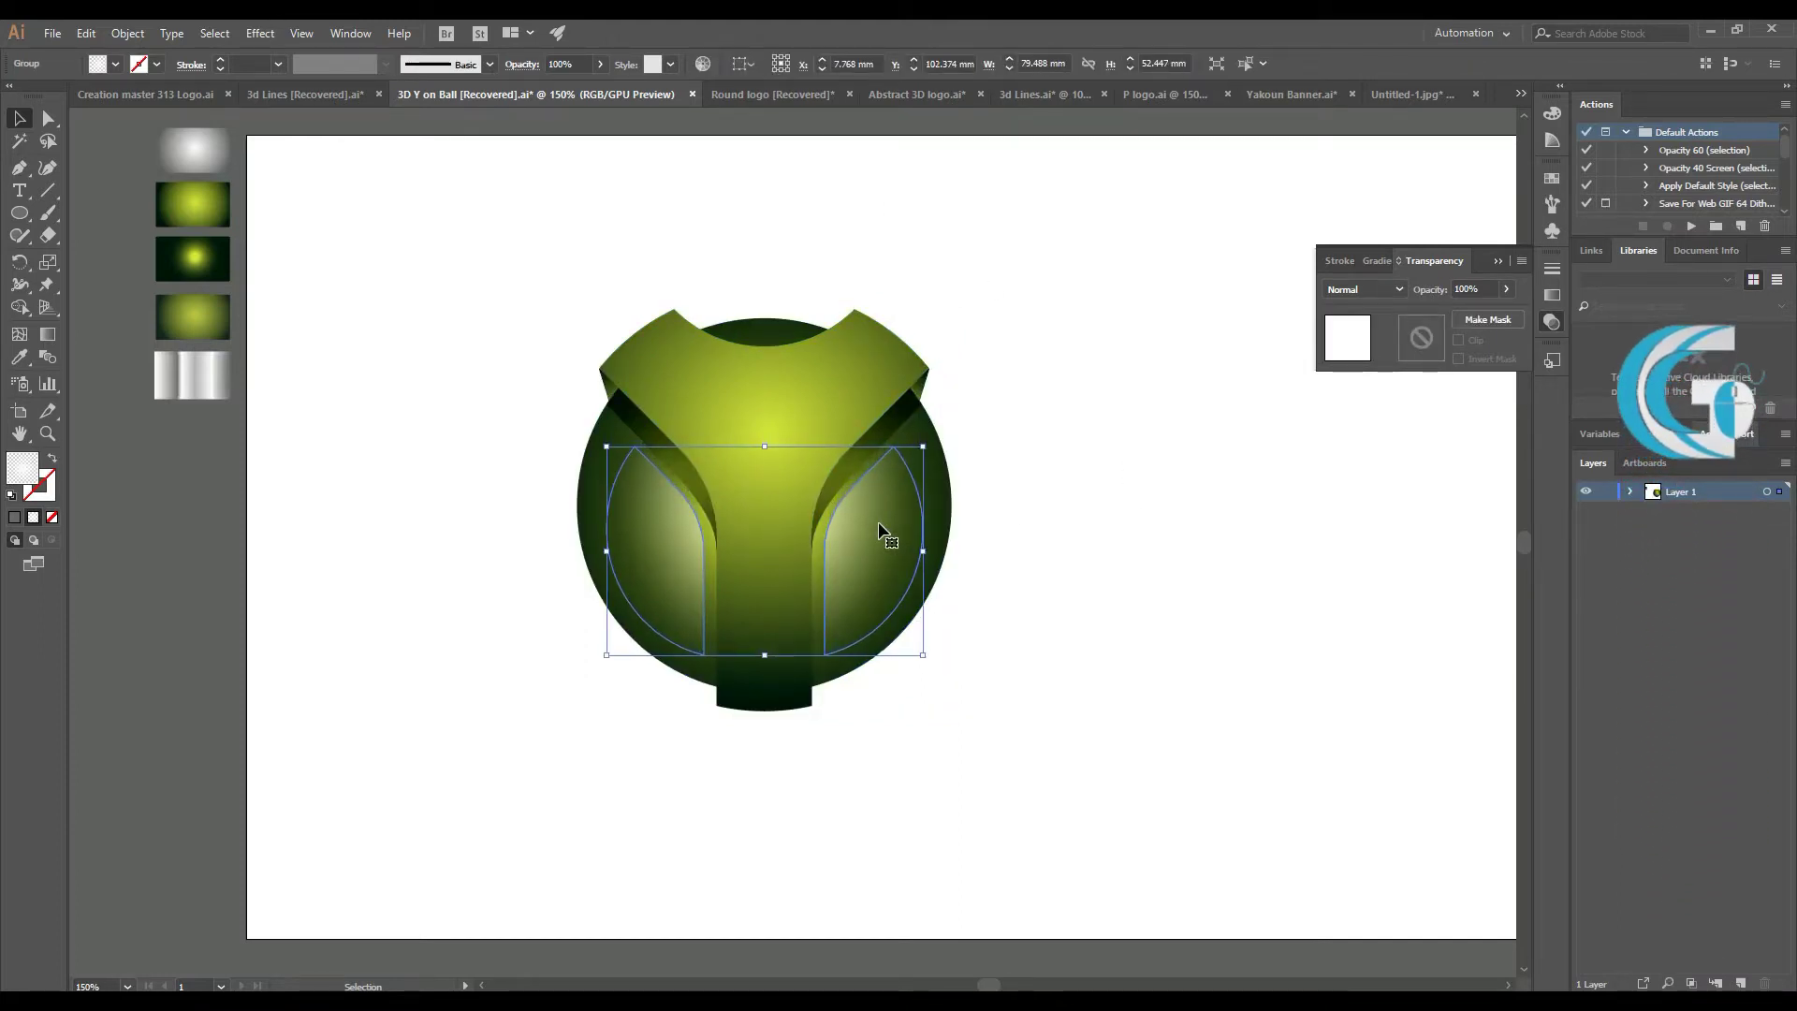
click(1102, 491)
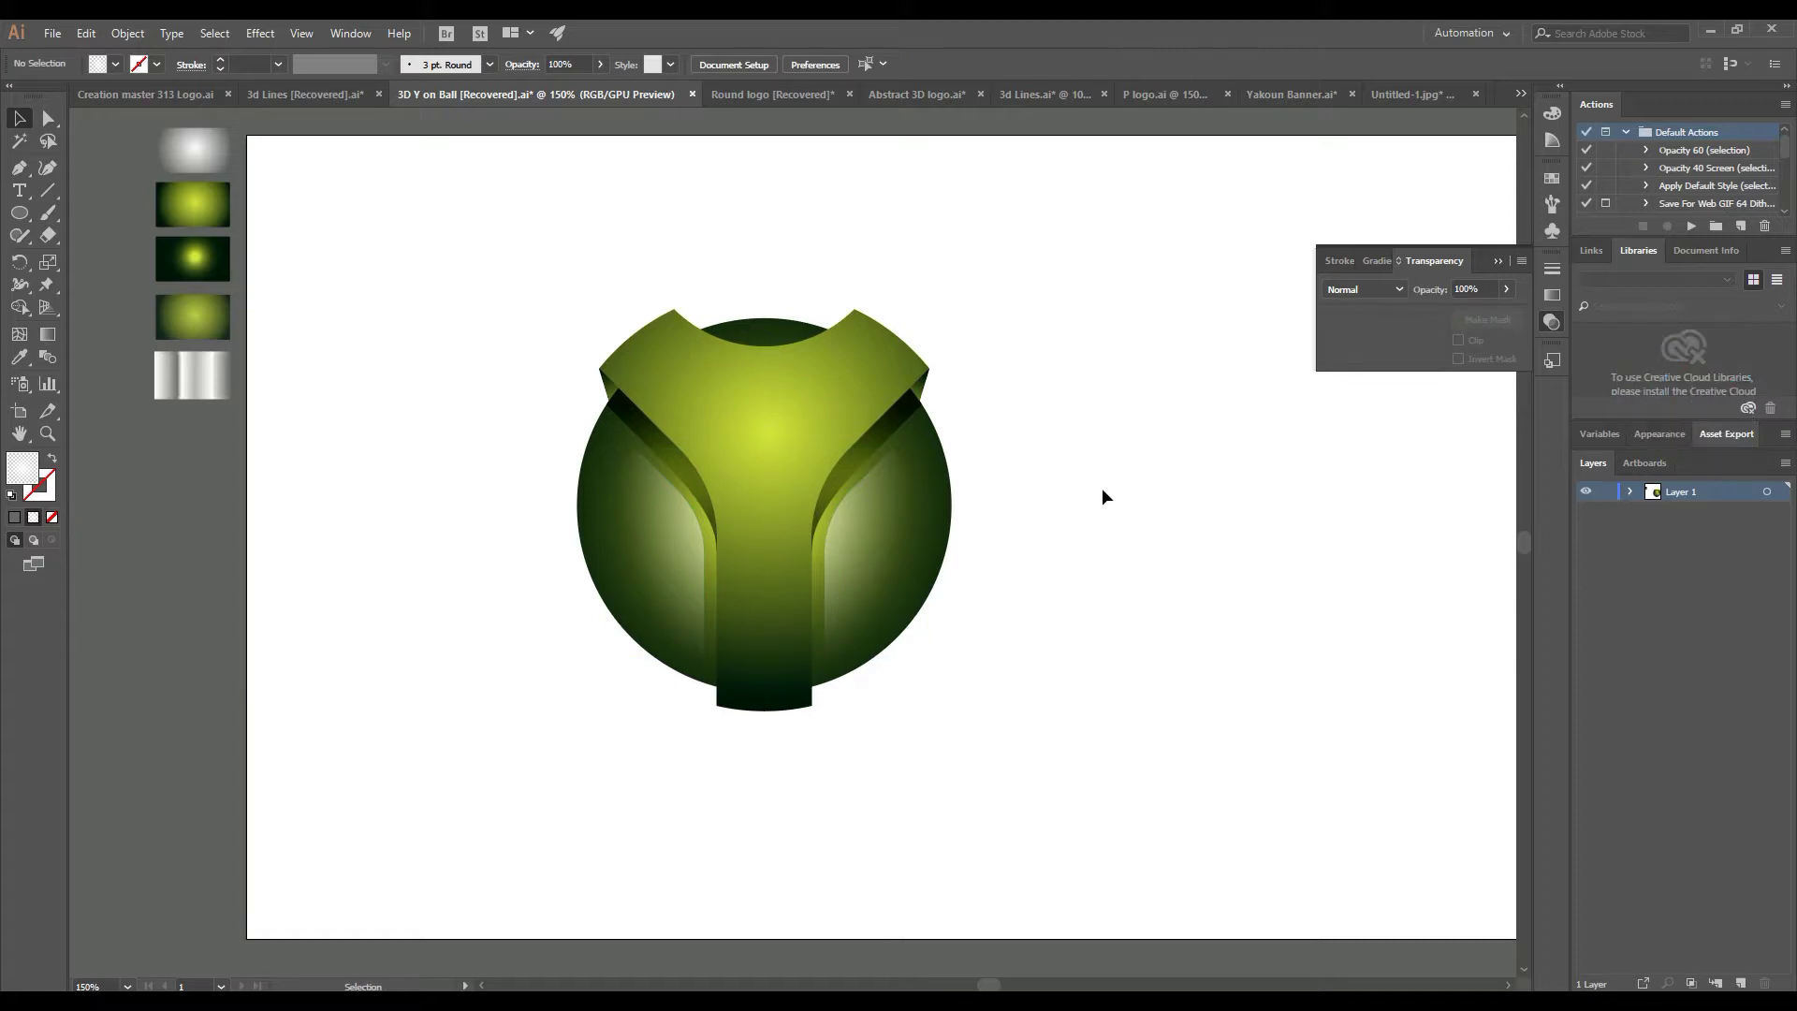
drag(704, 467, 854, 450)
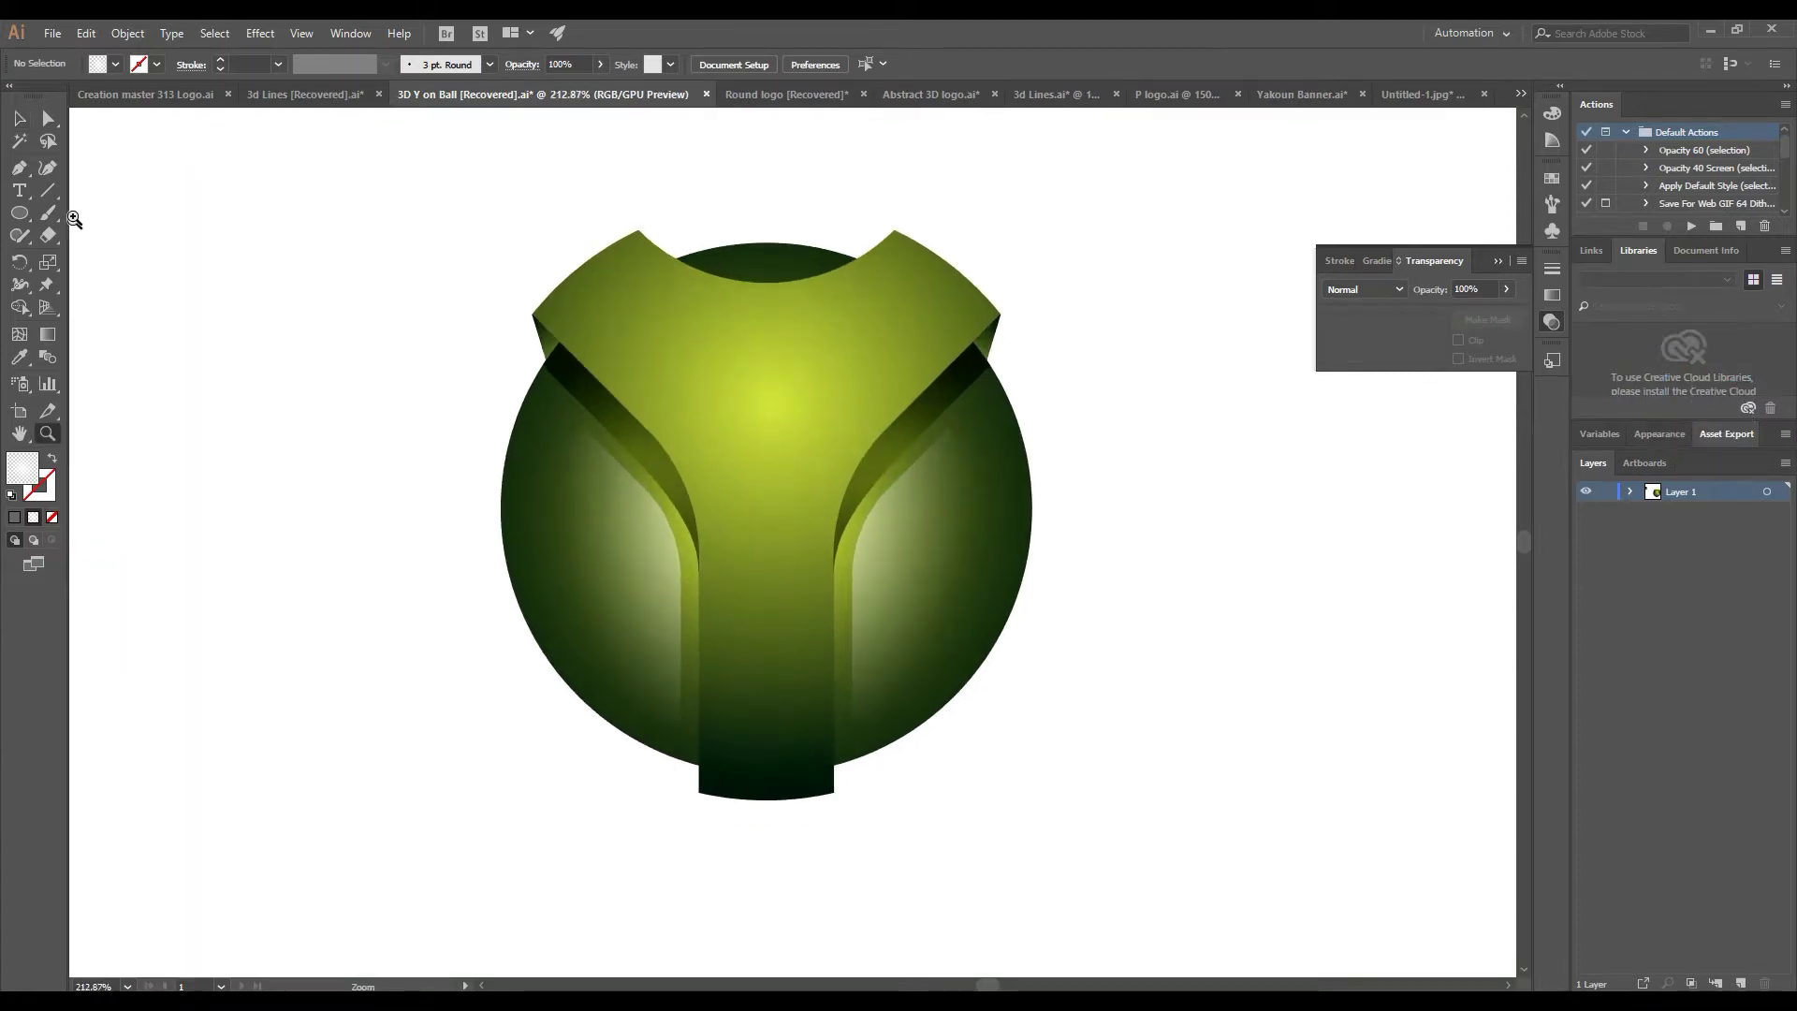
Duplicate the Y beside the ball, cut it at two left points, and delete the leftover pieces
right_click(781, 502)
click(1160, 616)
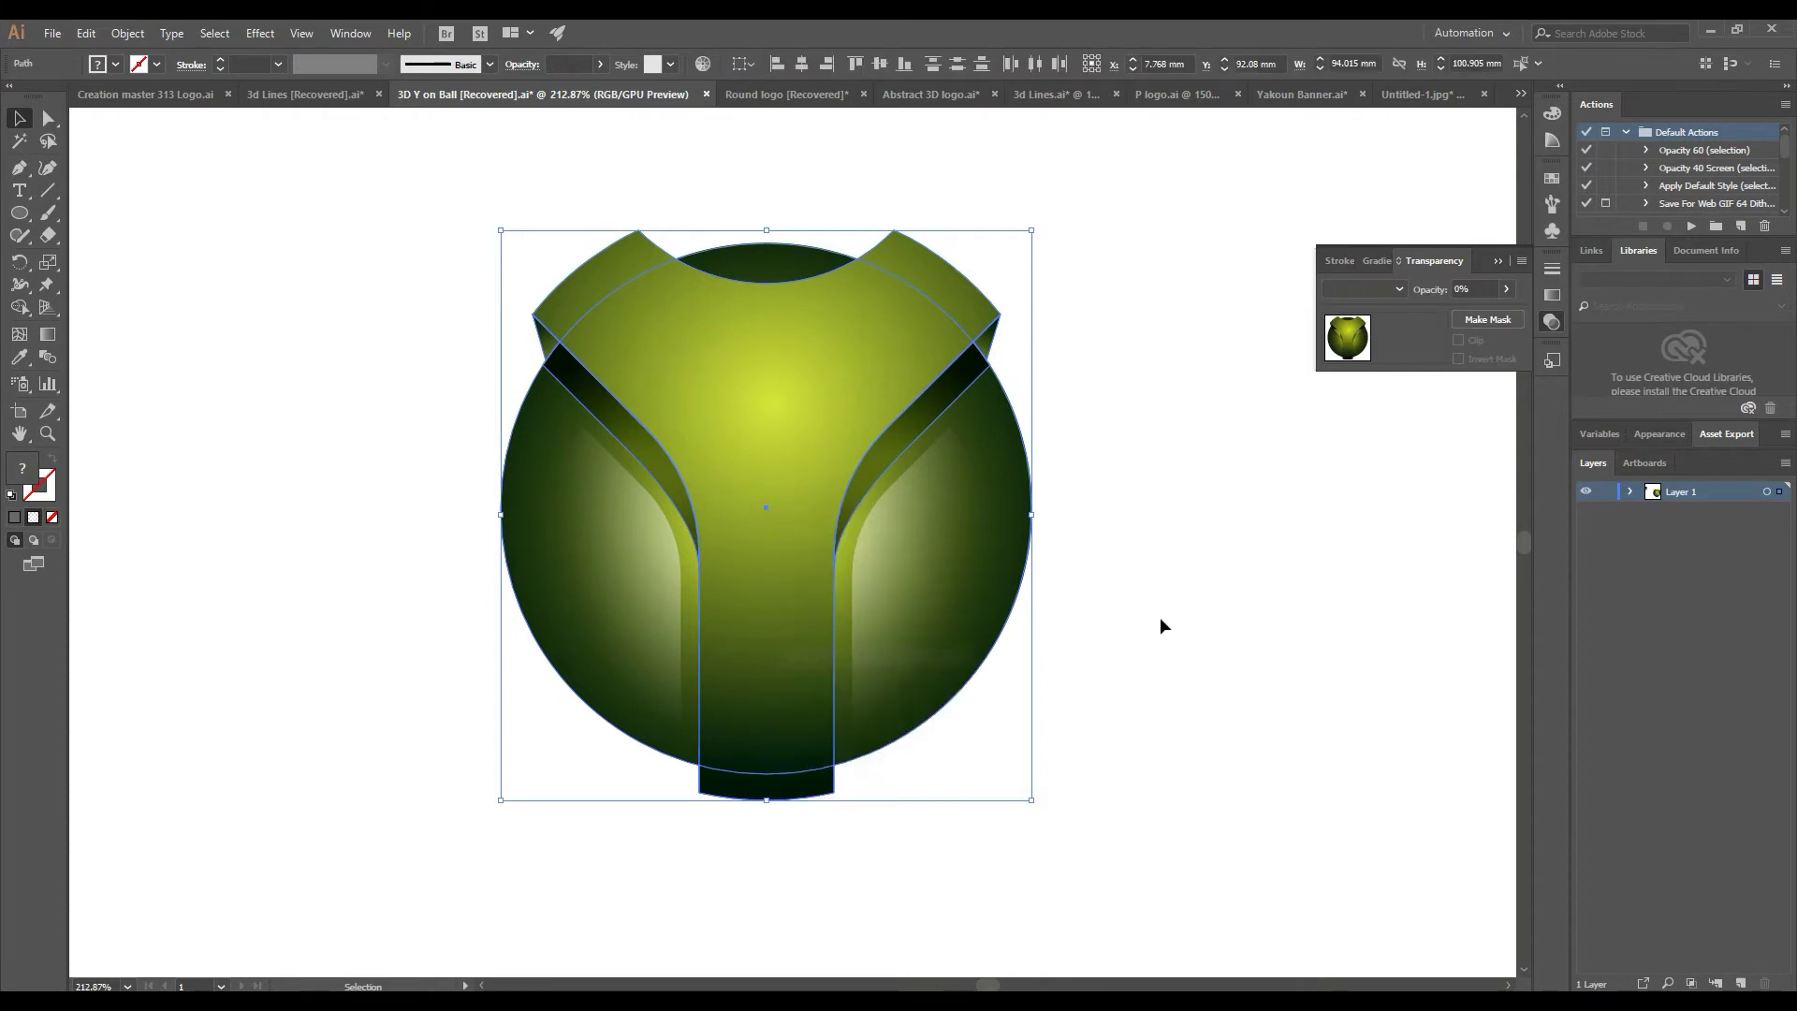
drag(766, 492, 1250, 542)
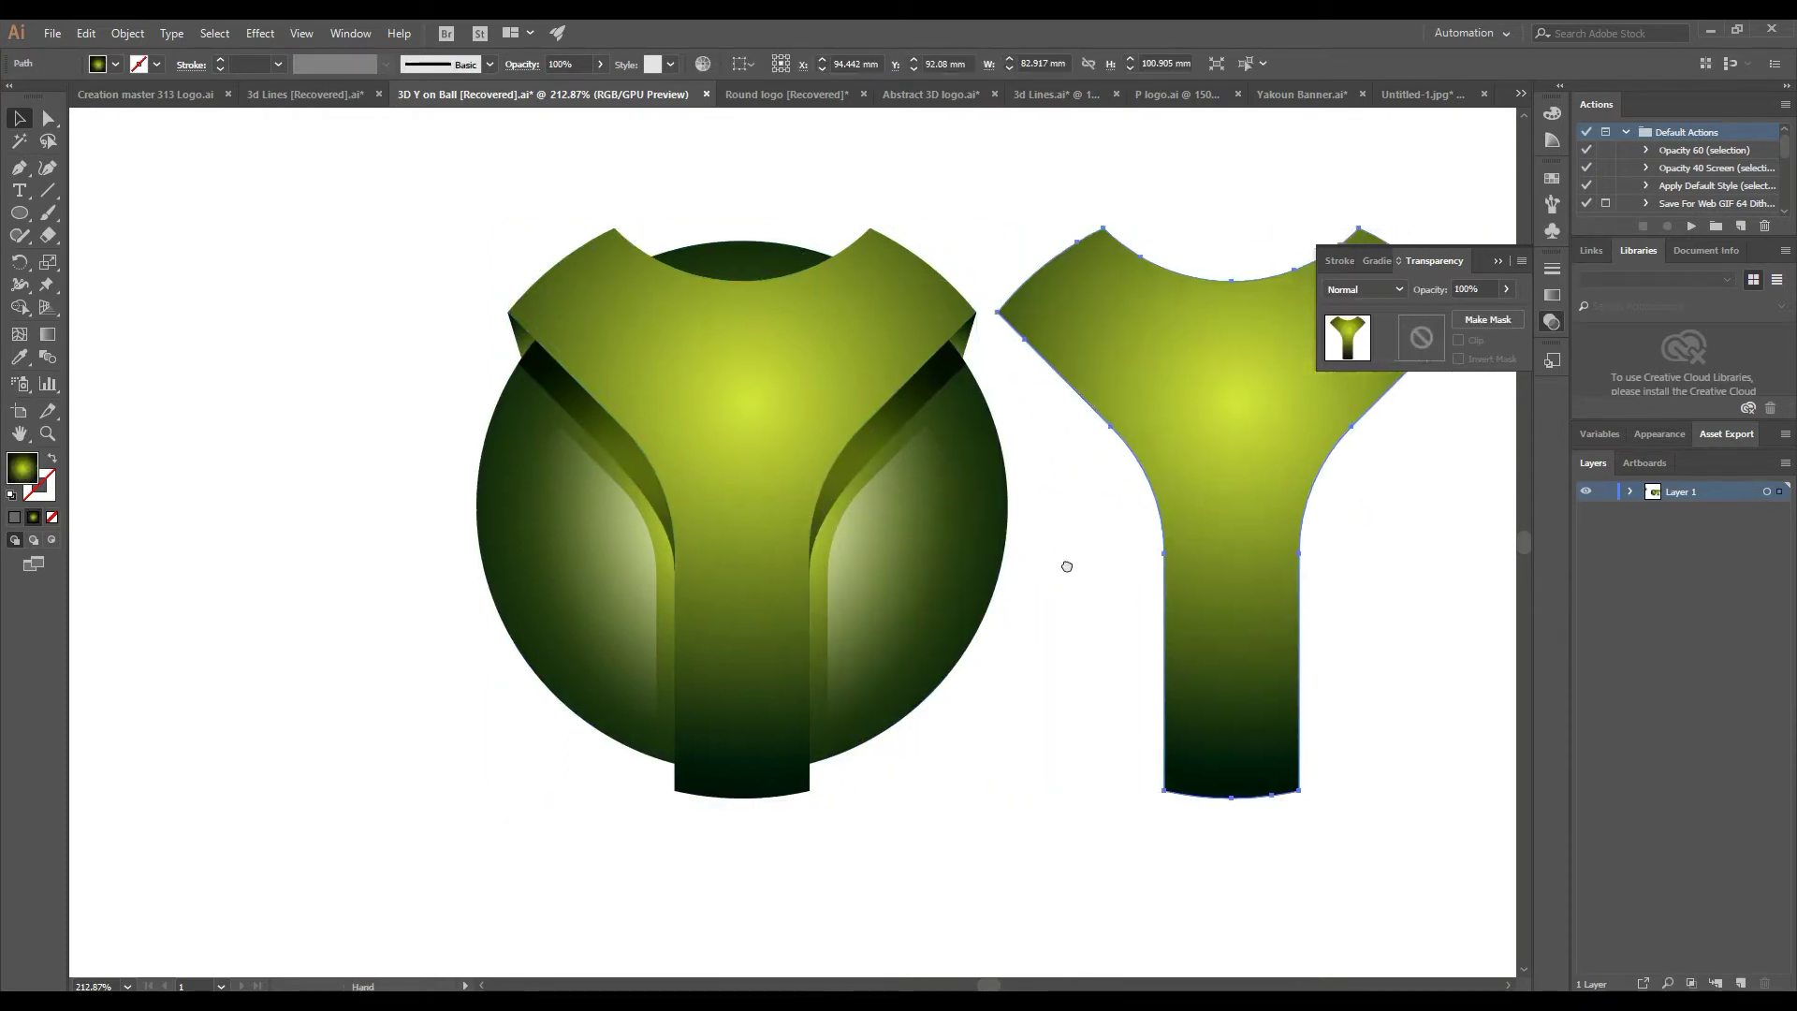
drag(47, 235, 113, 258)
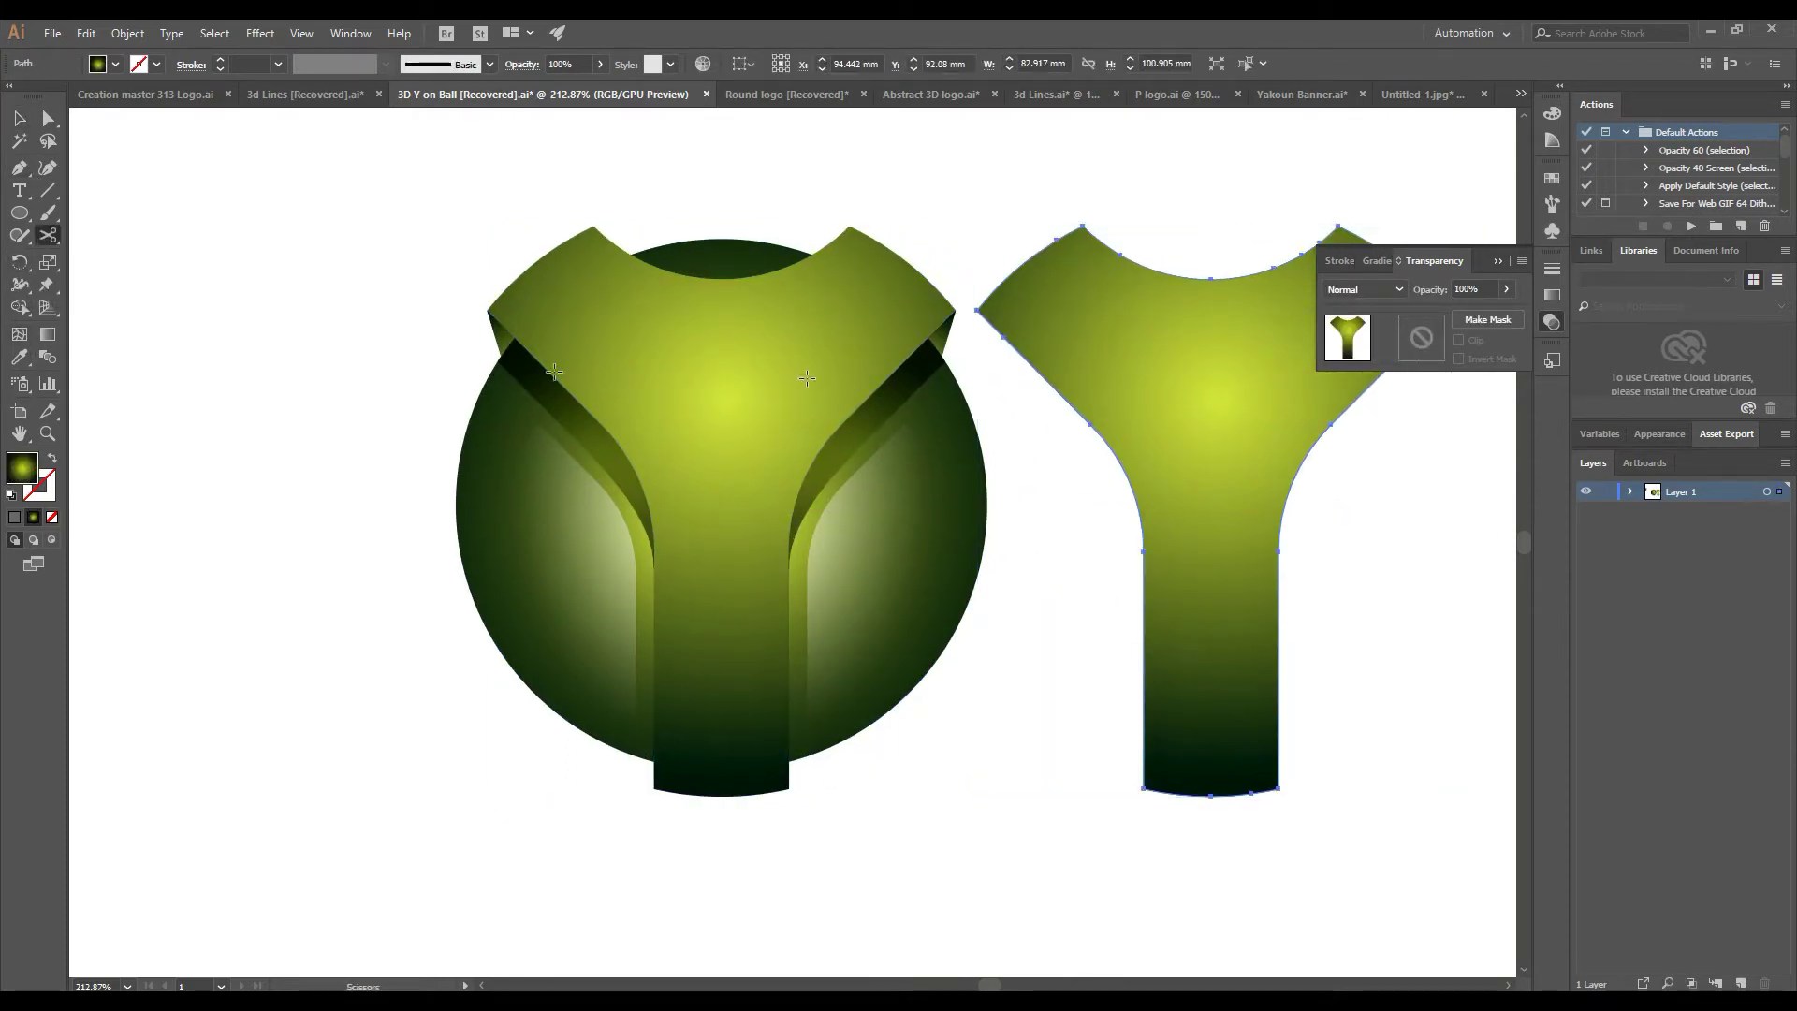
click(975, 309)
click(1140, 788)
key(a)
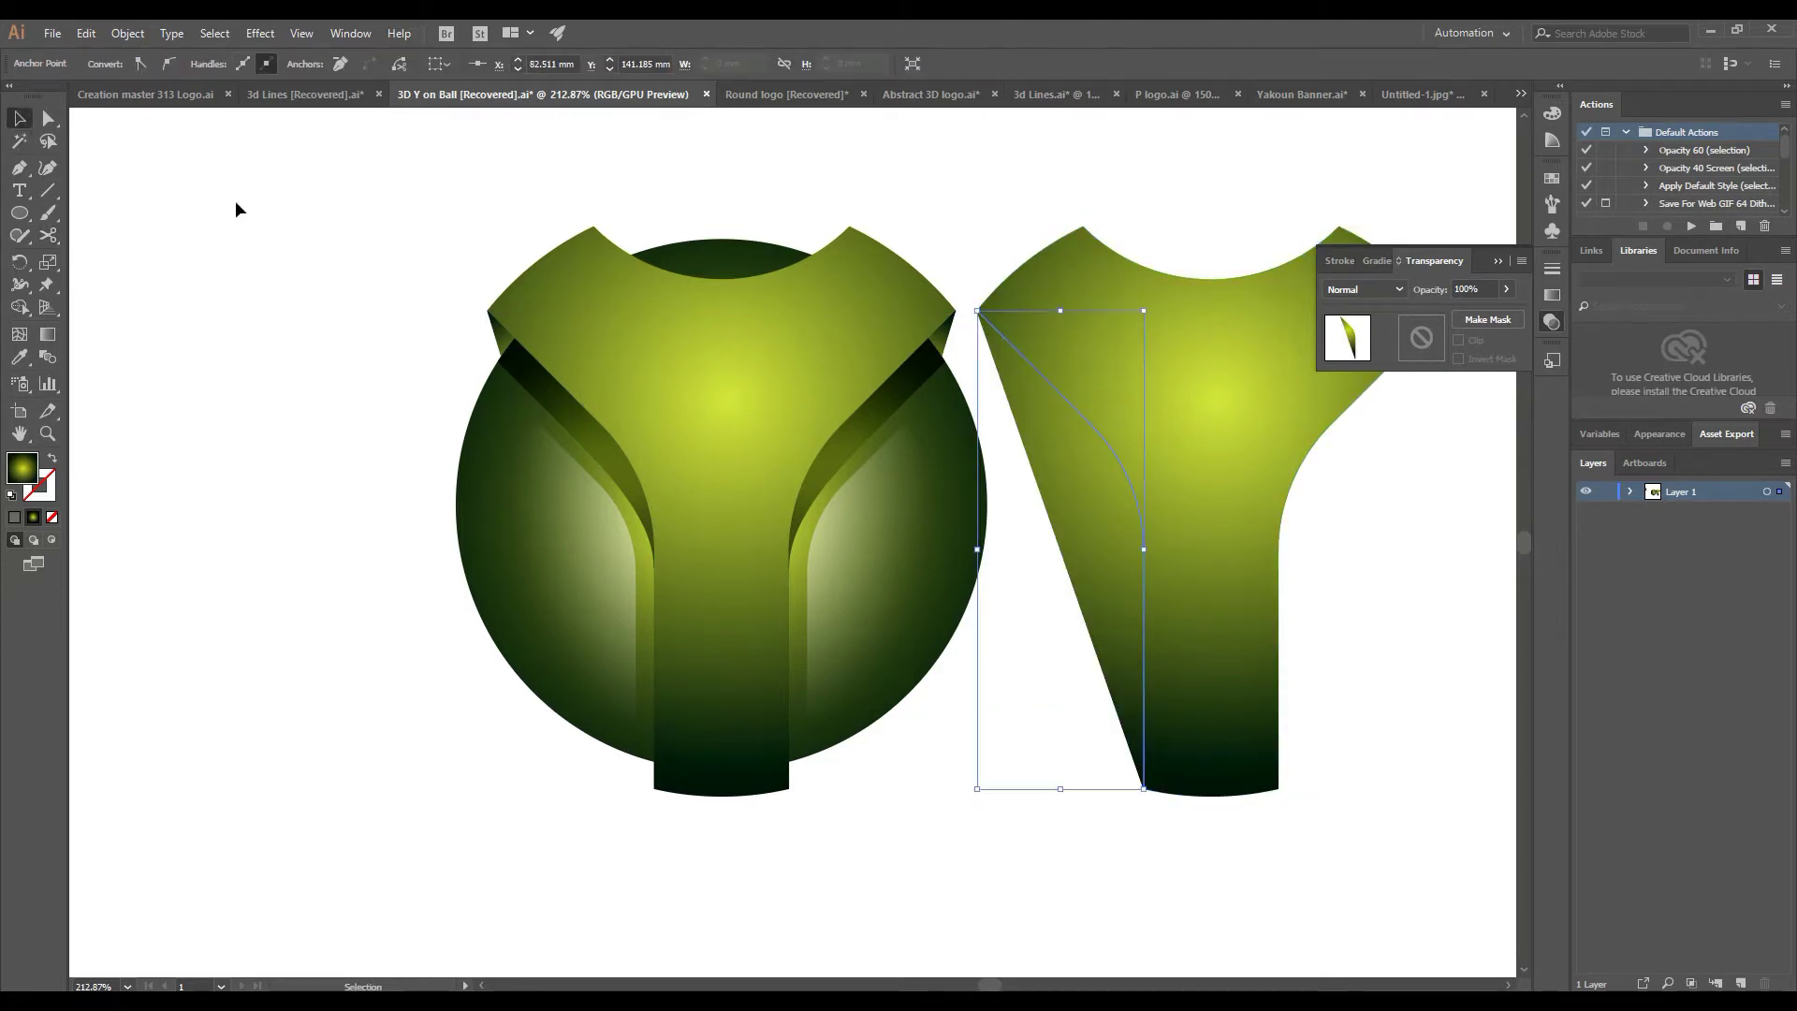
key(Delete)
click(1245, 440)
key(Delete)
Give the curved sliver no fill and a 3 pt black stroke, move it left, and taper both ends
key(v)
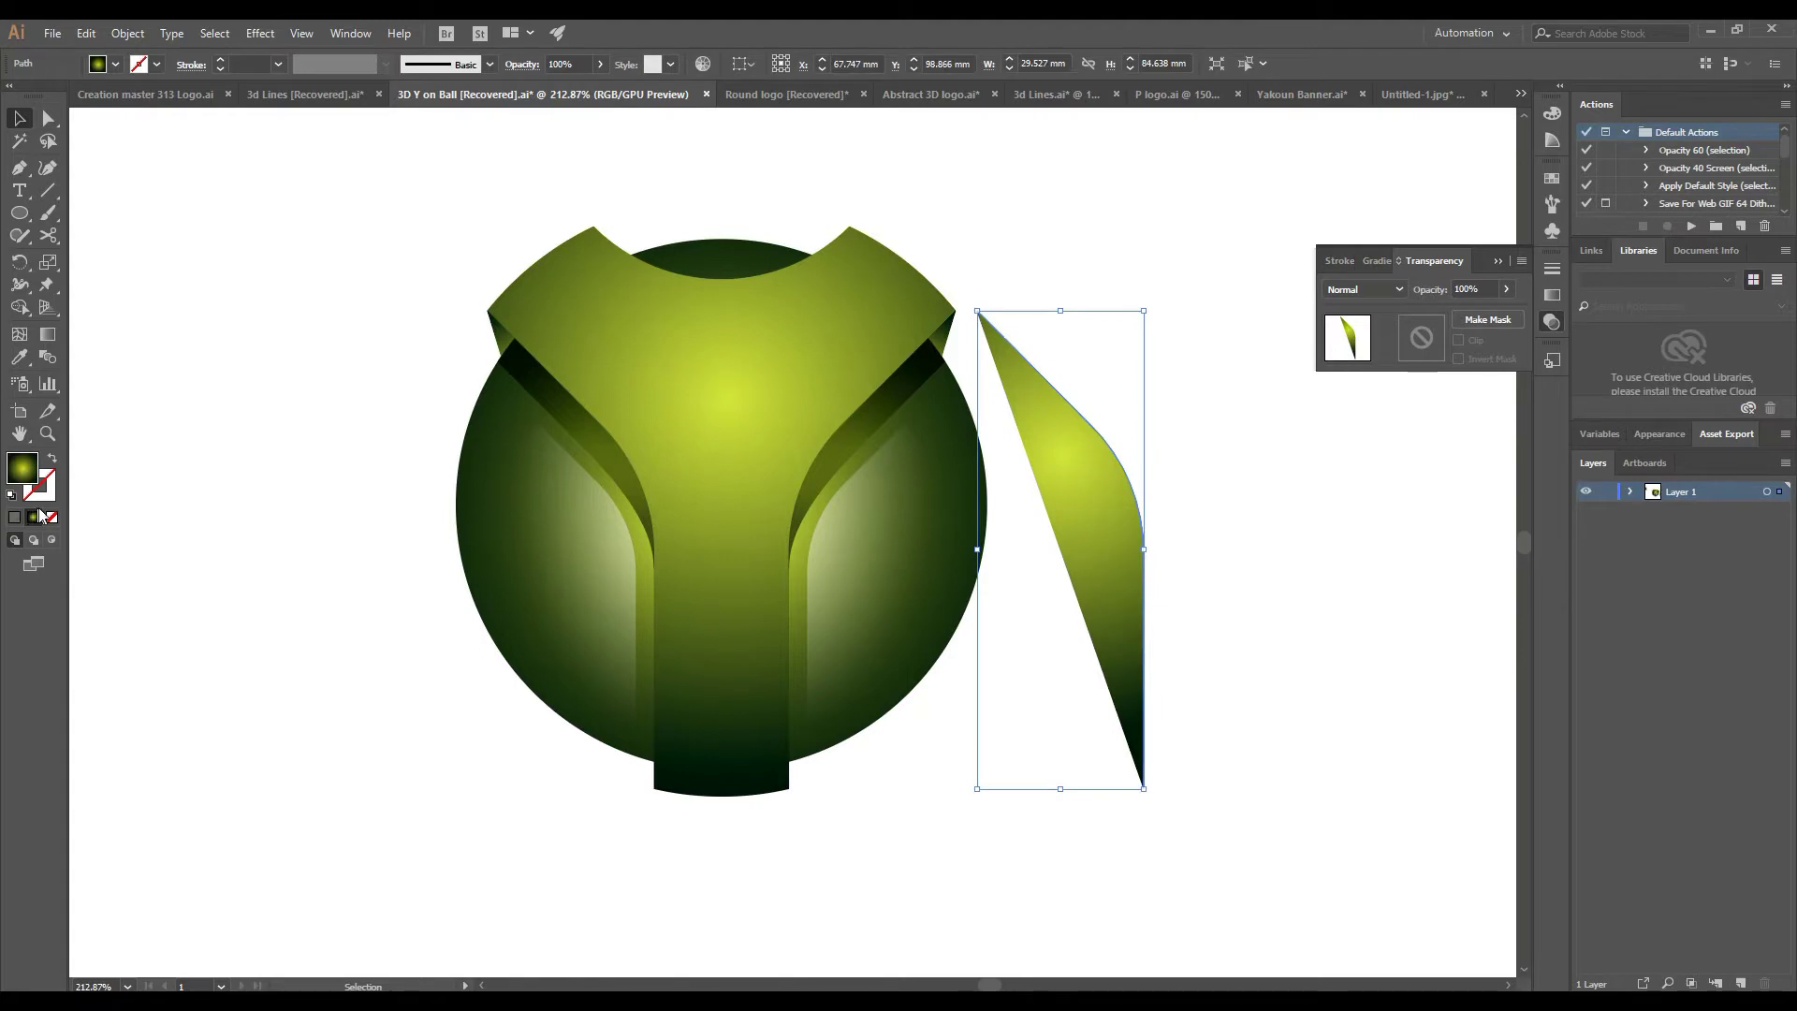
click(52, 517)
key(Up)
key(Up)
key(Up)
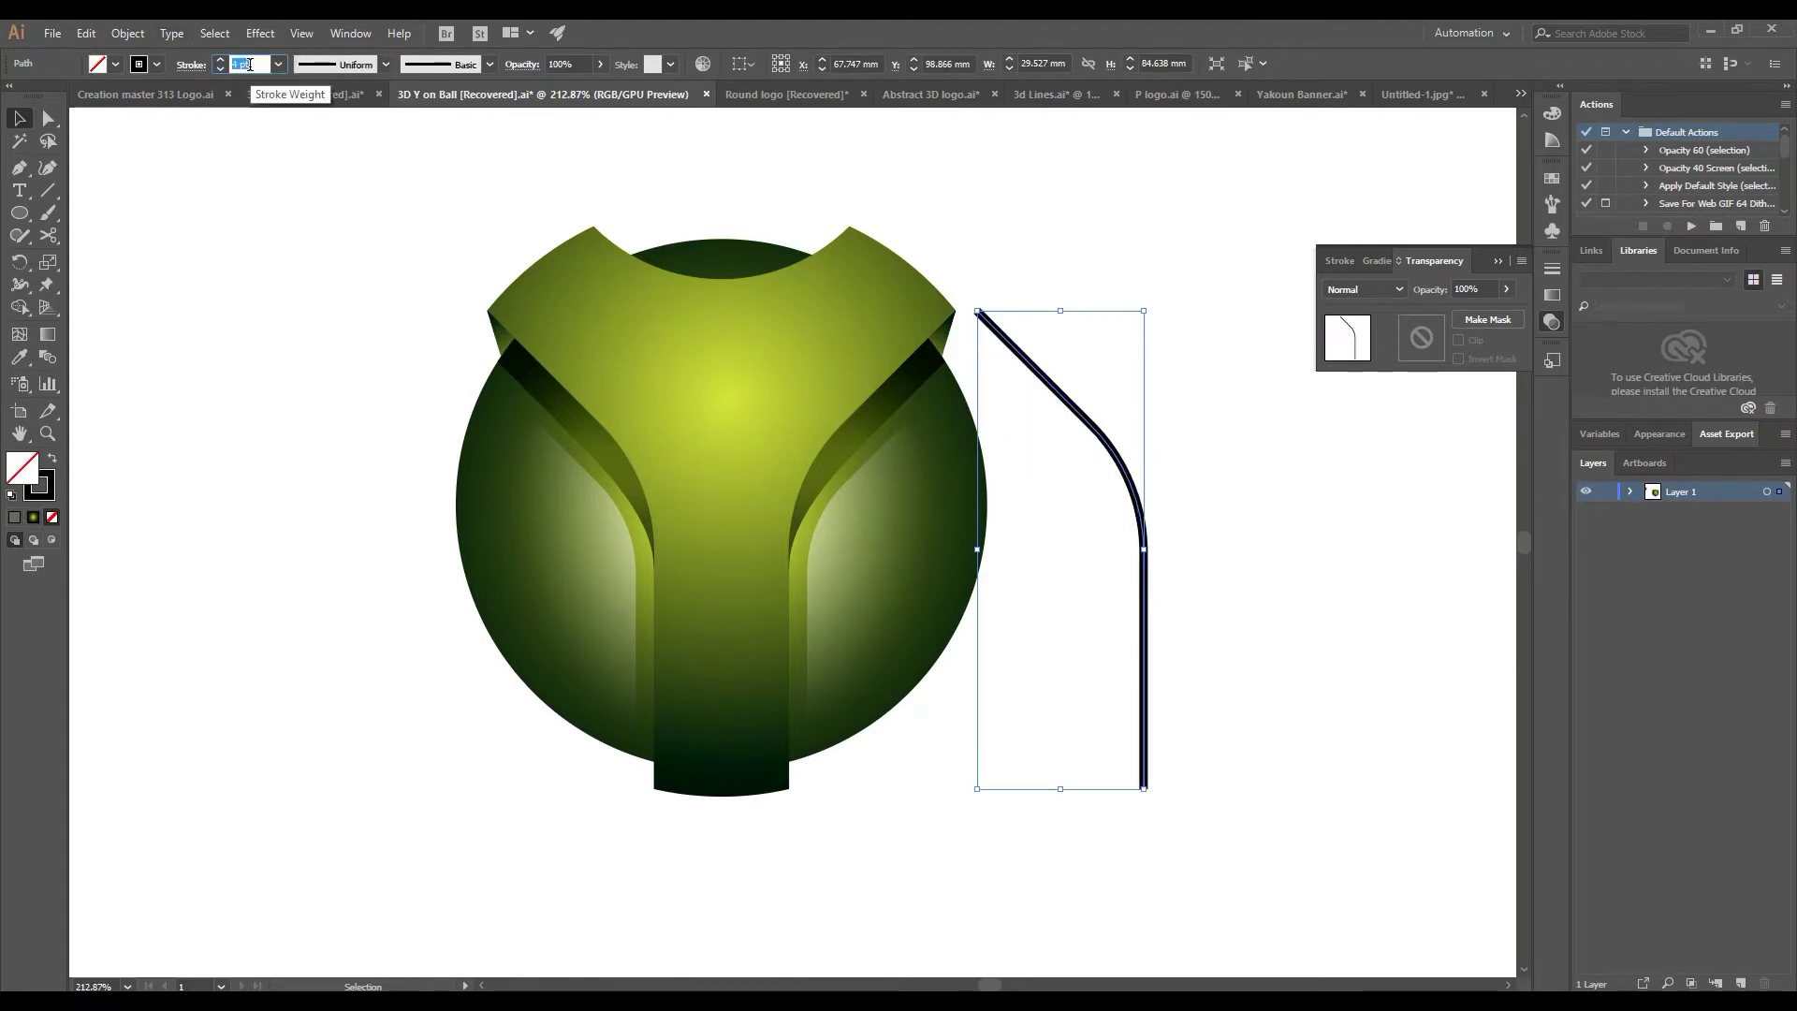
click(127, 33)
click(1085, 405)
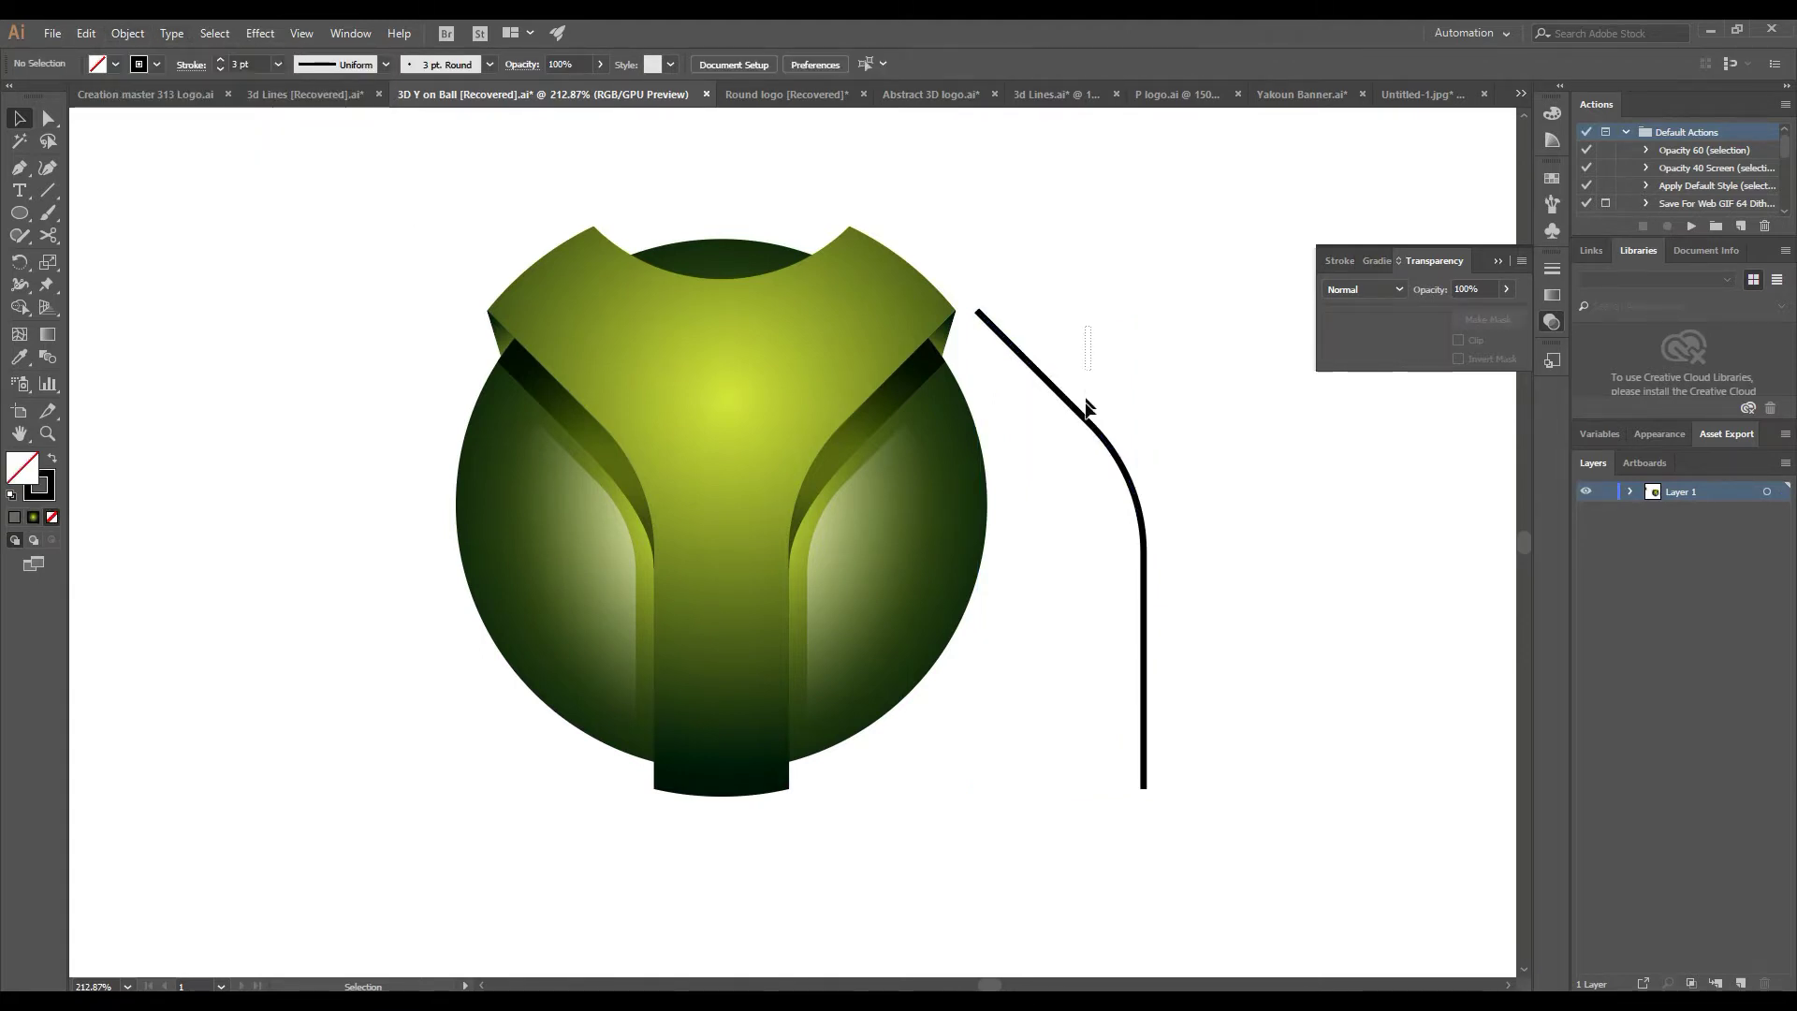
key(ctrl+minus)
drag(1249, 482, 588, 482)
click(386, 64)
click(392, 105)
Apply the silver gradient to the line's stroke as a linear 90° gradient
click(16, 357)
click(120, 353)
key(ctrl+z)
click(1381, 261)
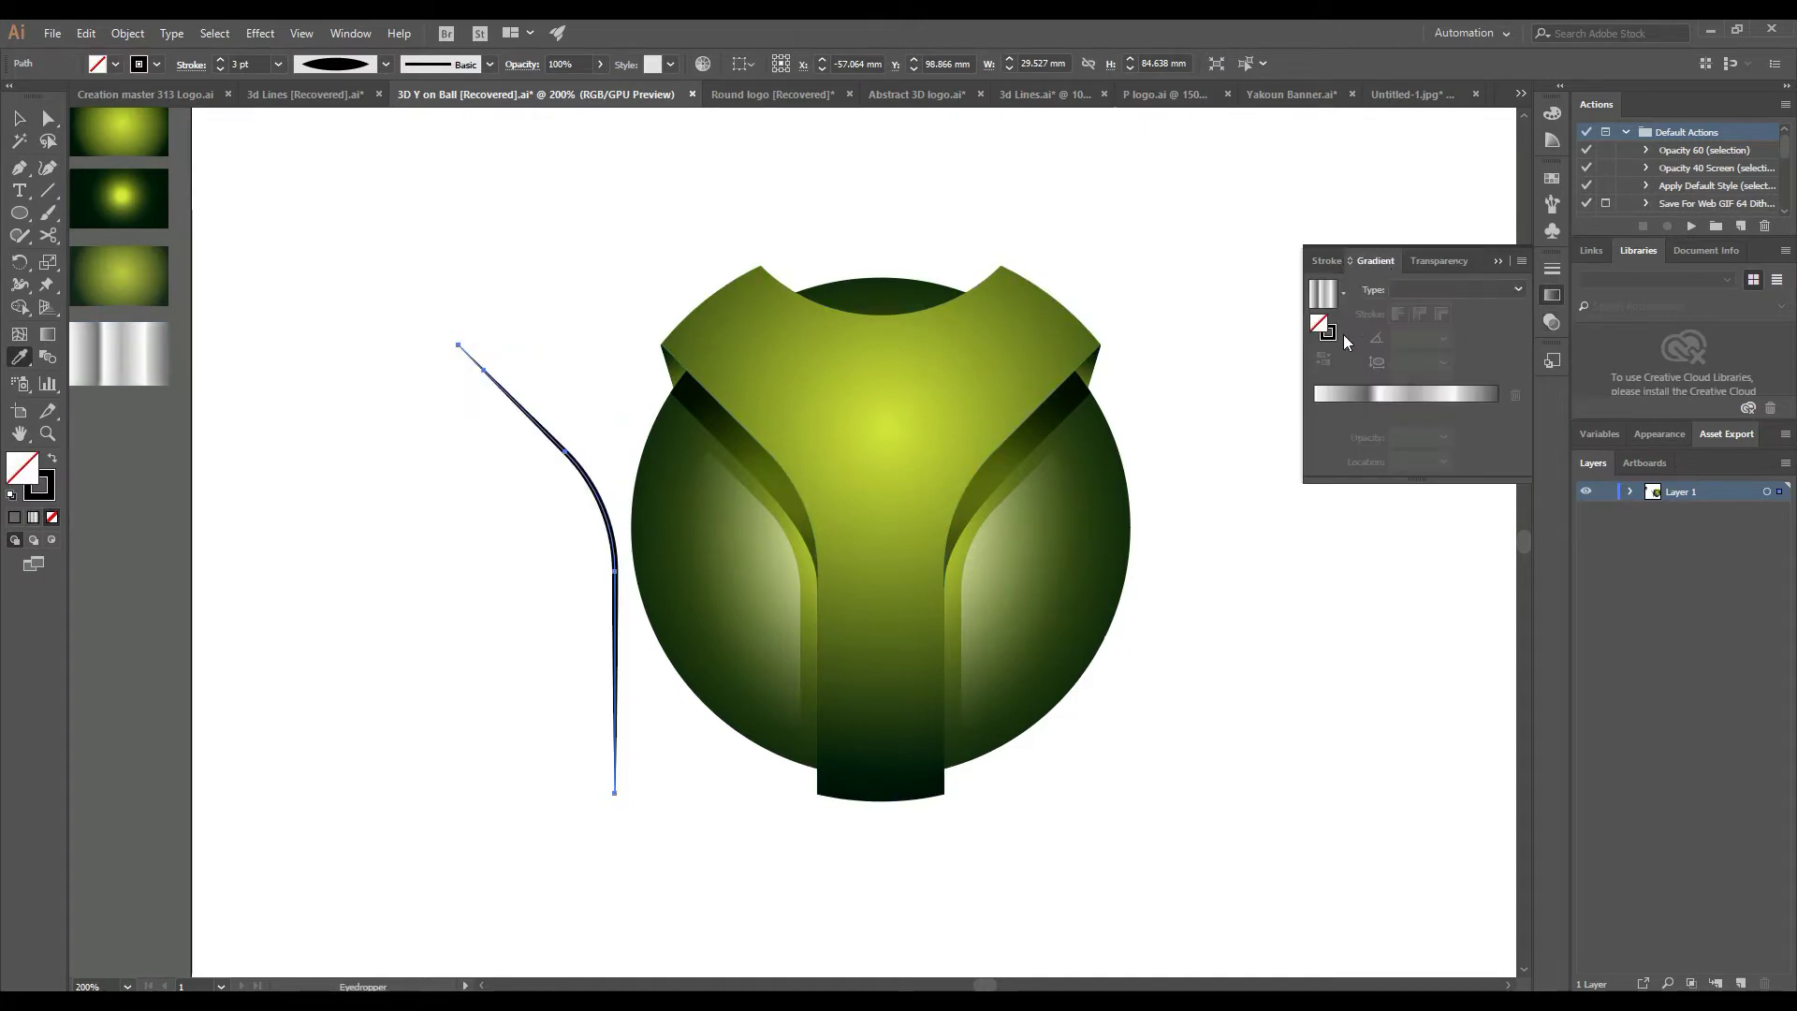
click(1378, 397)
click(1443, 338)
click(1473, 442)
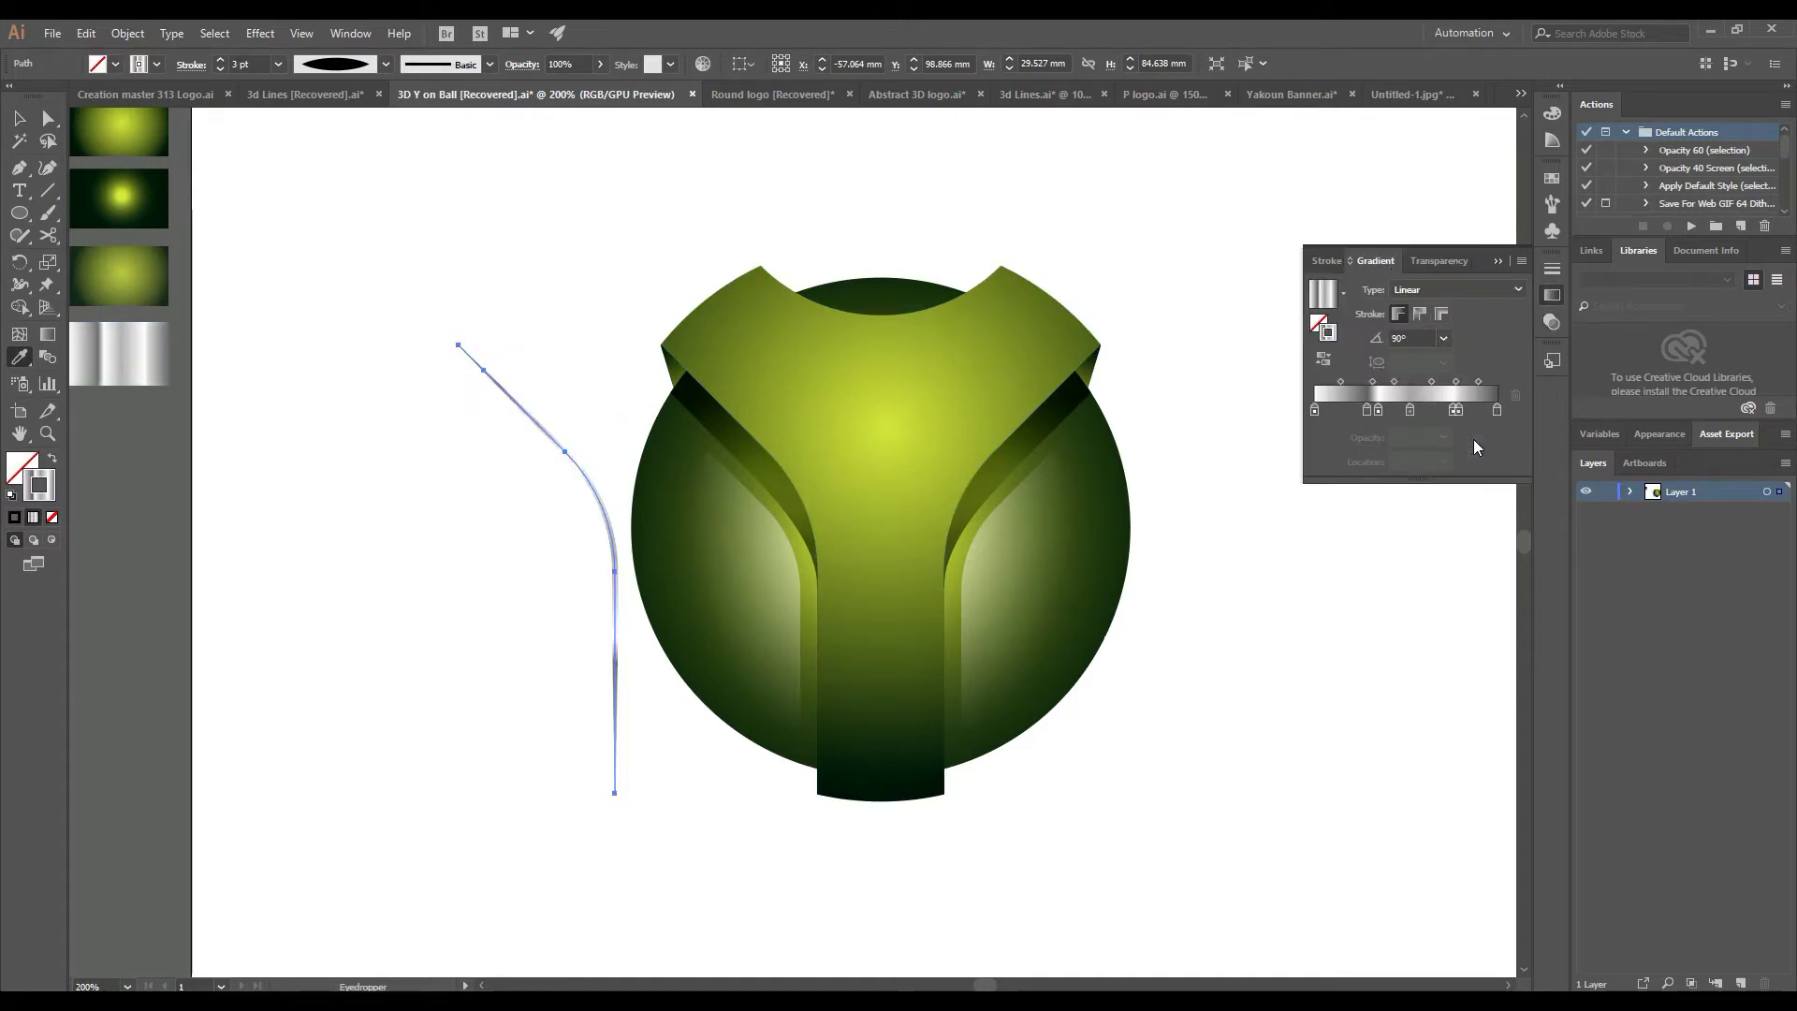
Lay the silver line along the Y's left inner edge
drag(610, 530, 812, 531)
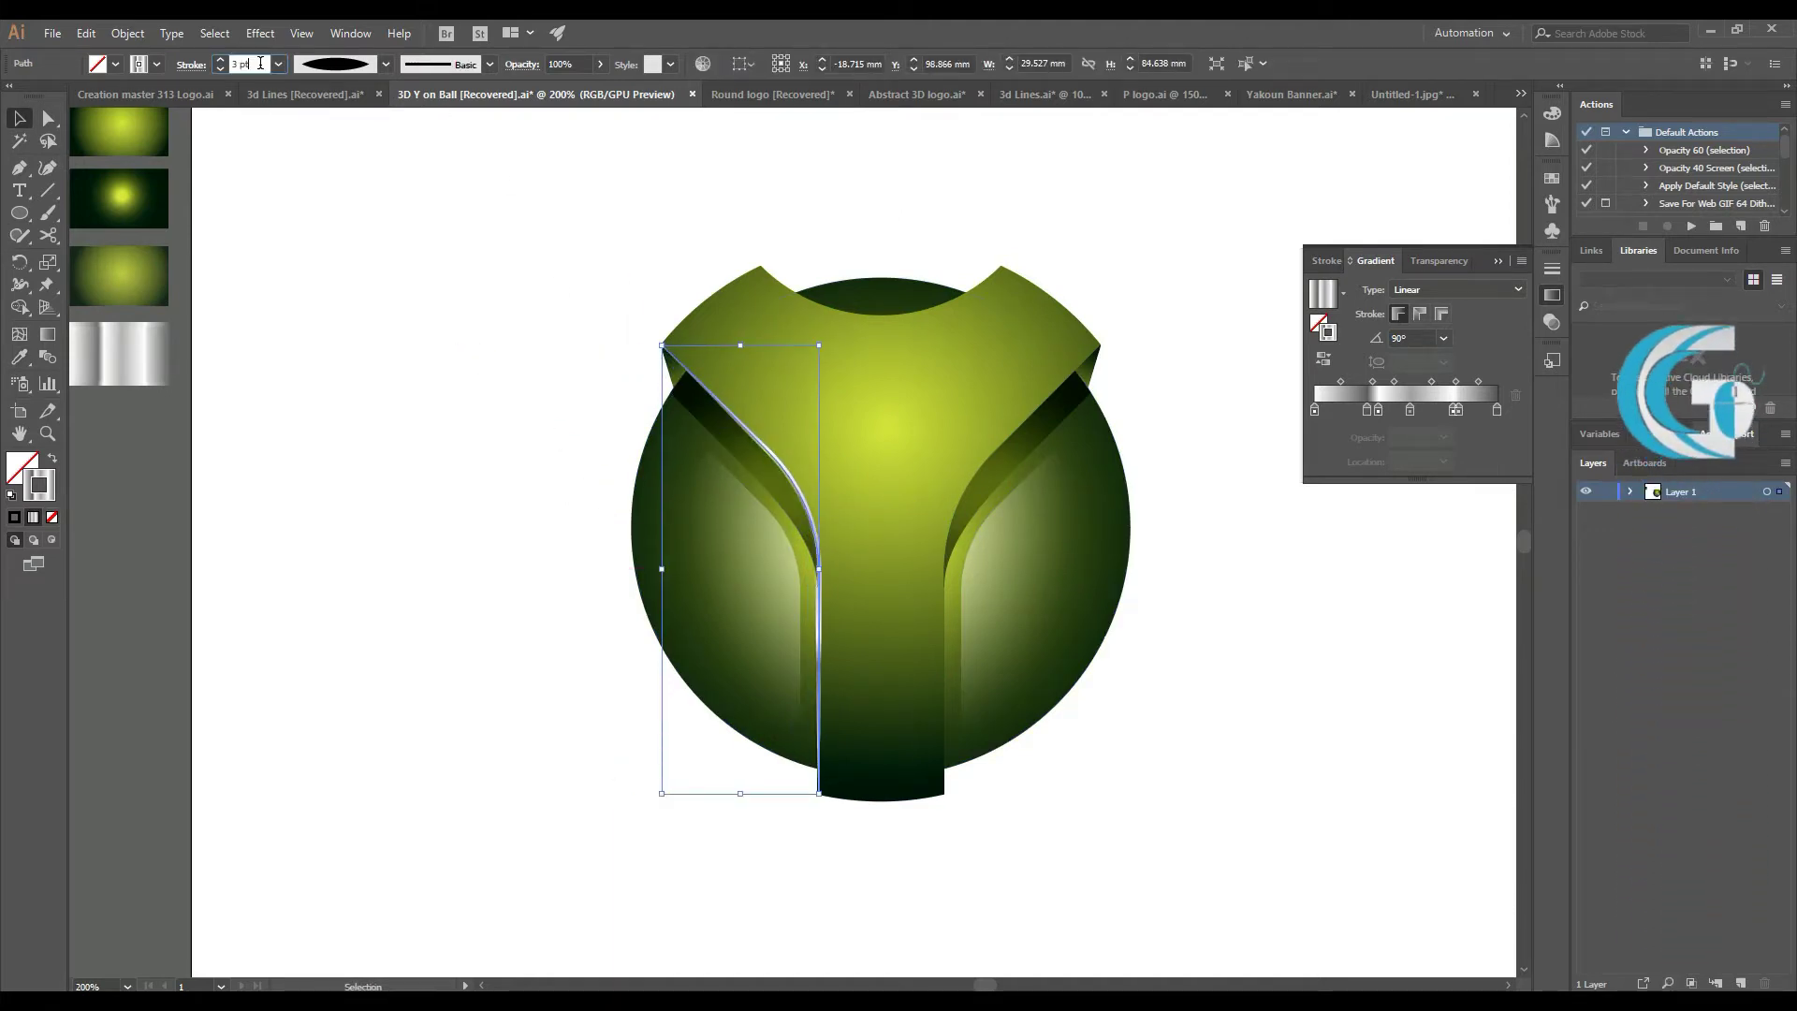
click(373, 257)
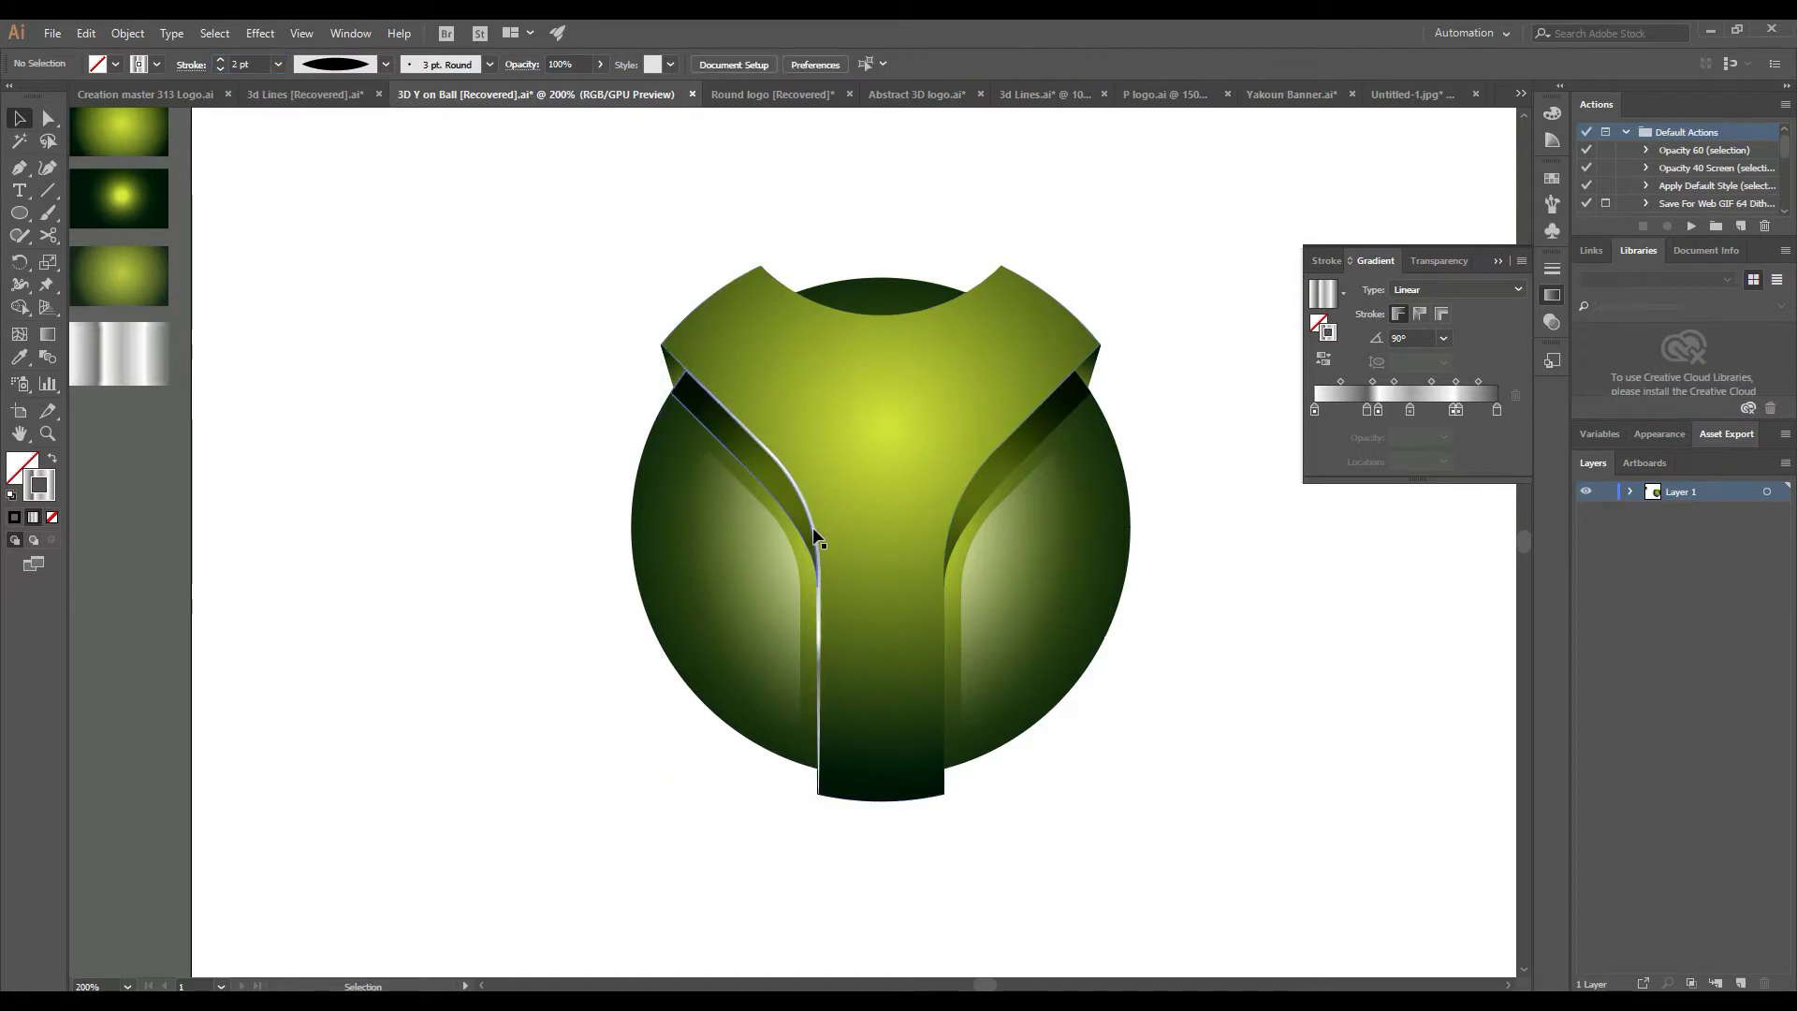
click(820, 616)
key(a)
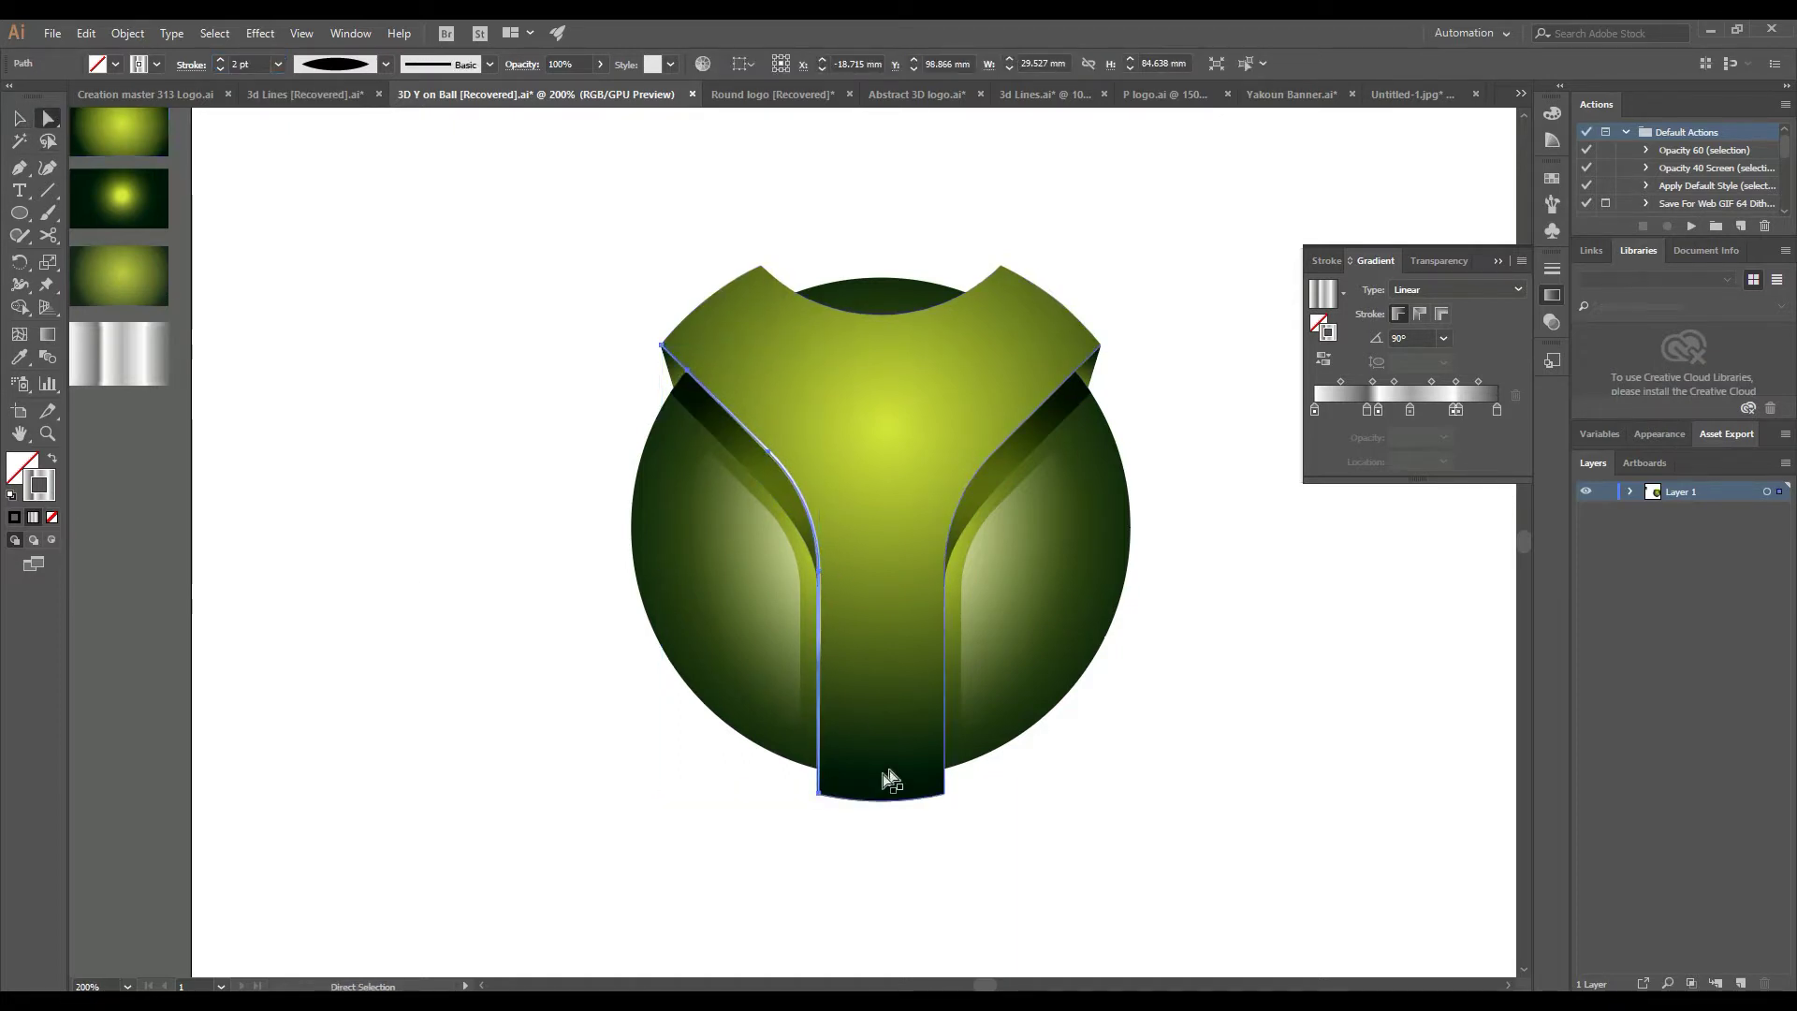
click(840, 835)
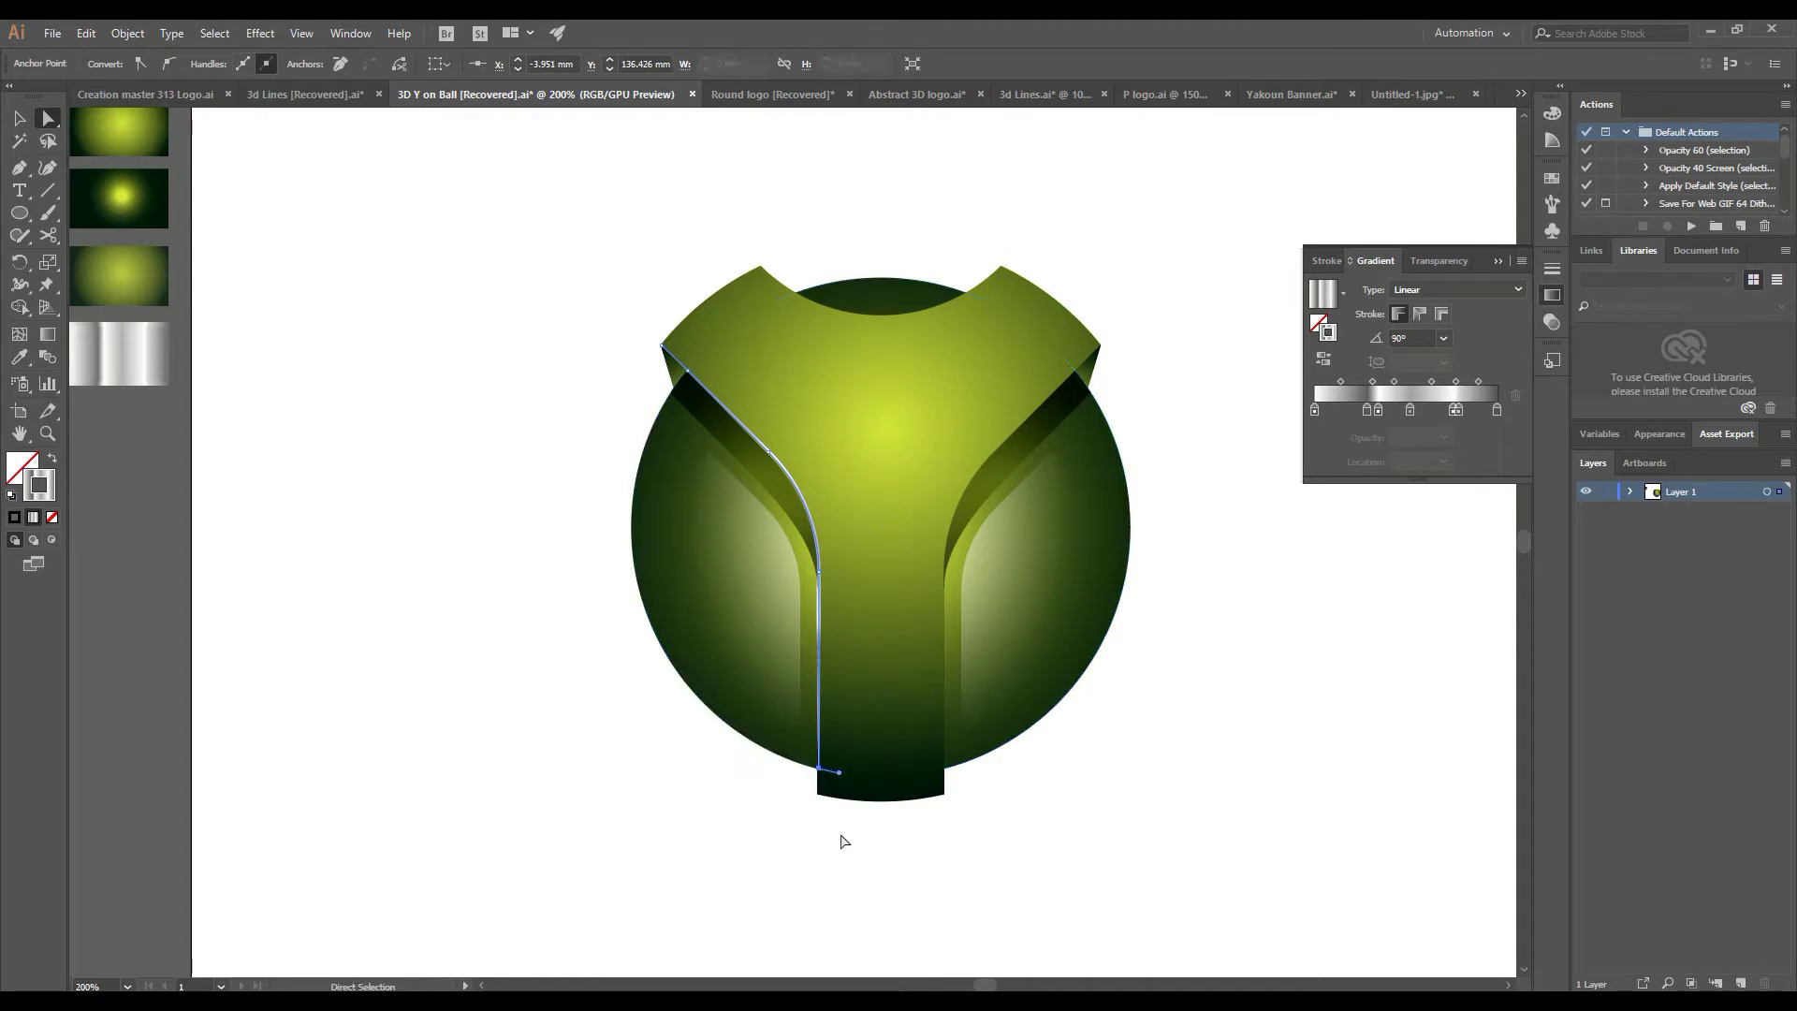
Zoom in on the Y stem and bring the silver line to the front
drag(829, 627, 1051, 630)
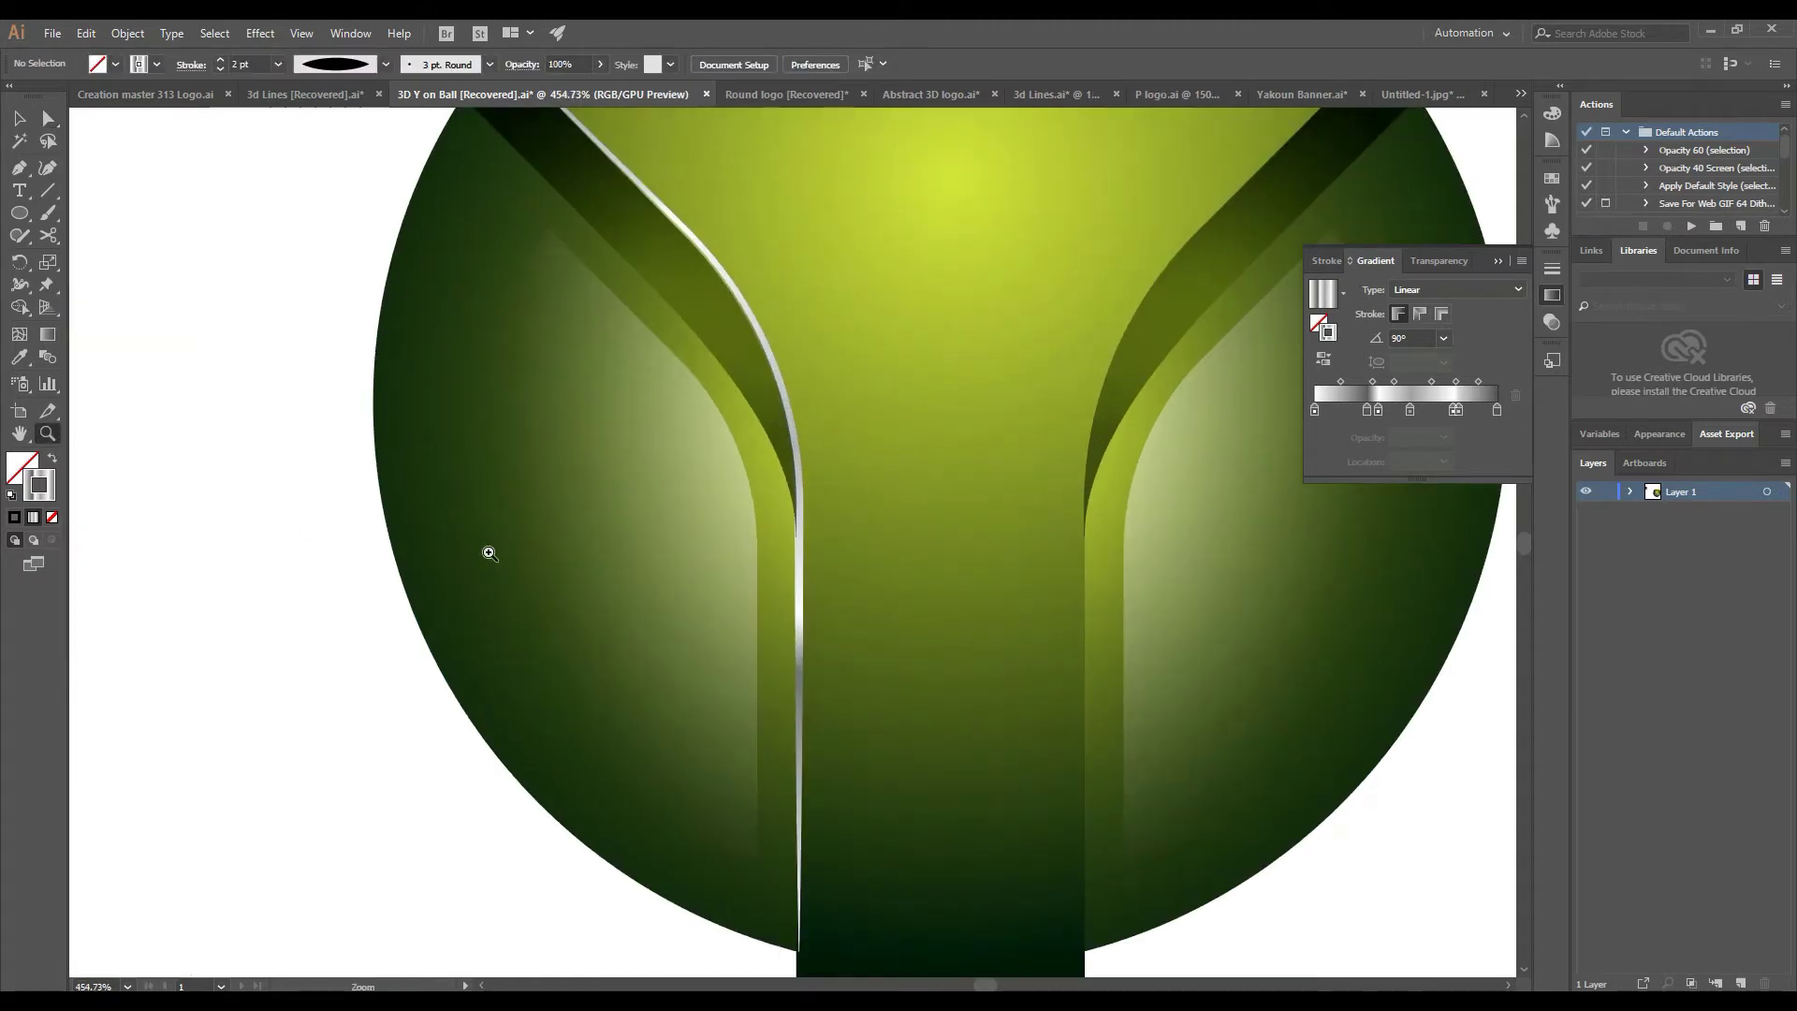
scroll(486, 553, up, 2)
scroll(445, 501, up, 2)
right_click(791, 606)
click(839, 799)
right_click(800, 806)
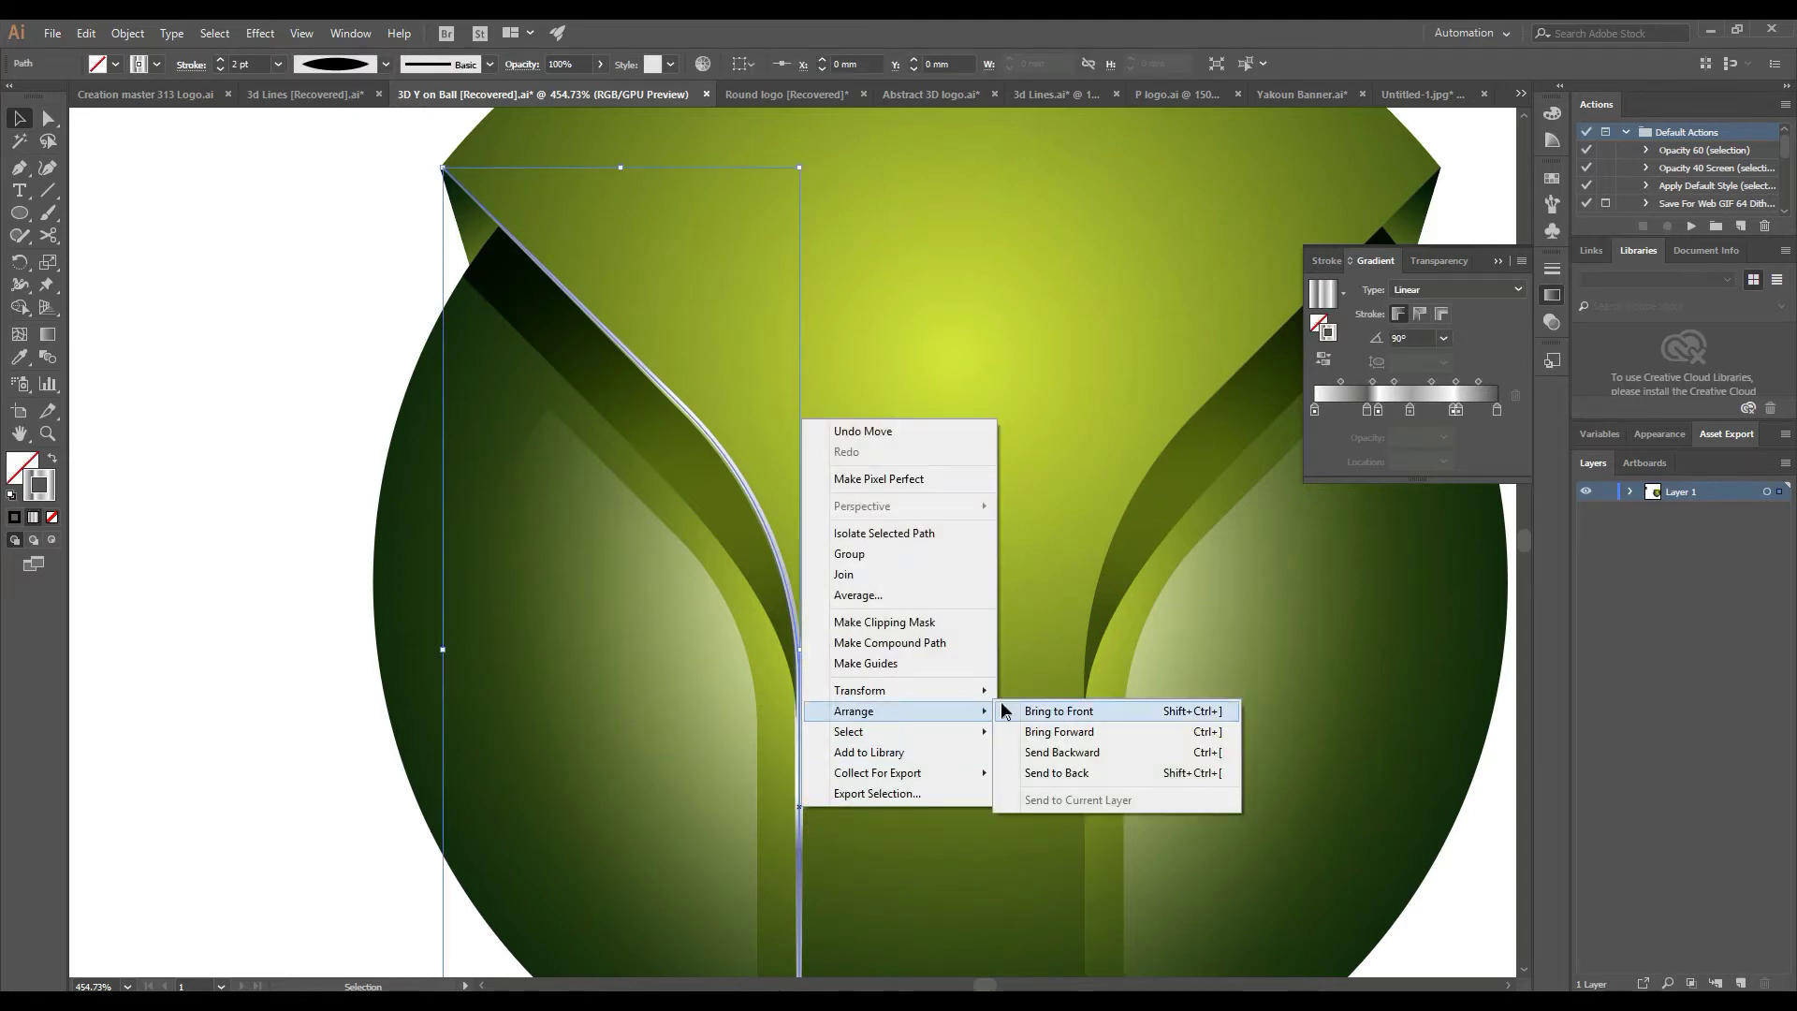
click(1029, 711)
click(309, 462)
Adjust the silver strip's bottom anchor at the stem base, shifting it left and slightly down
scroll(309, 460, down, 1)
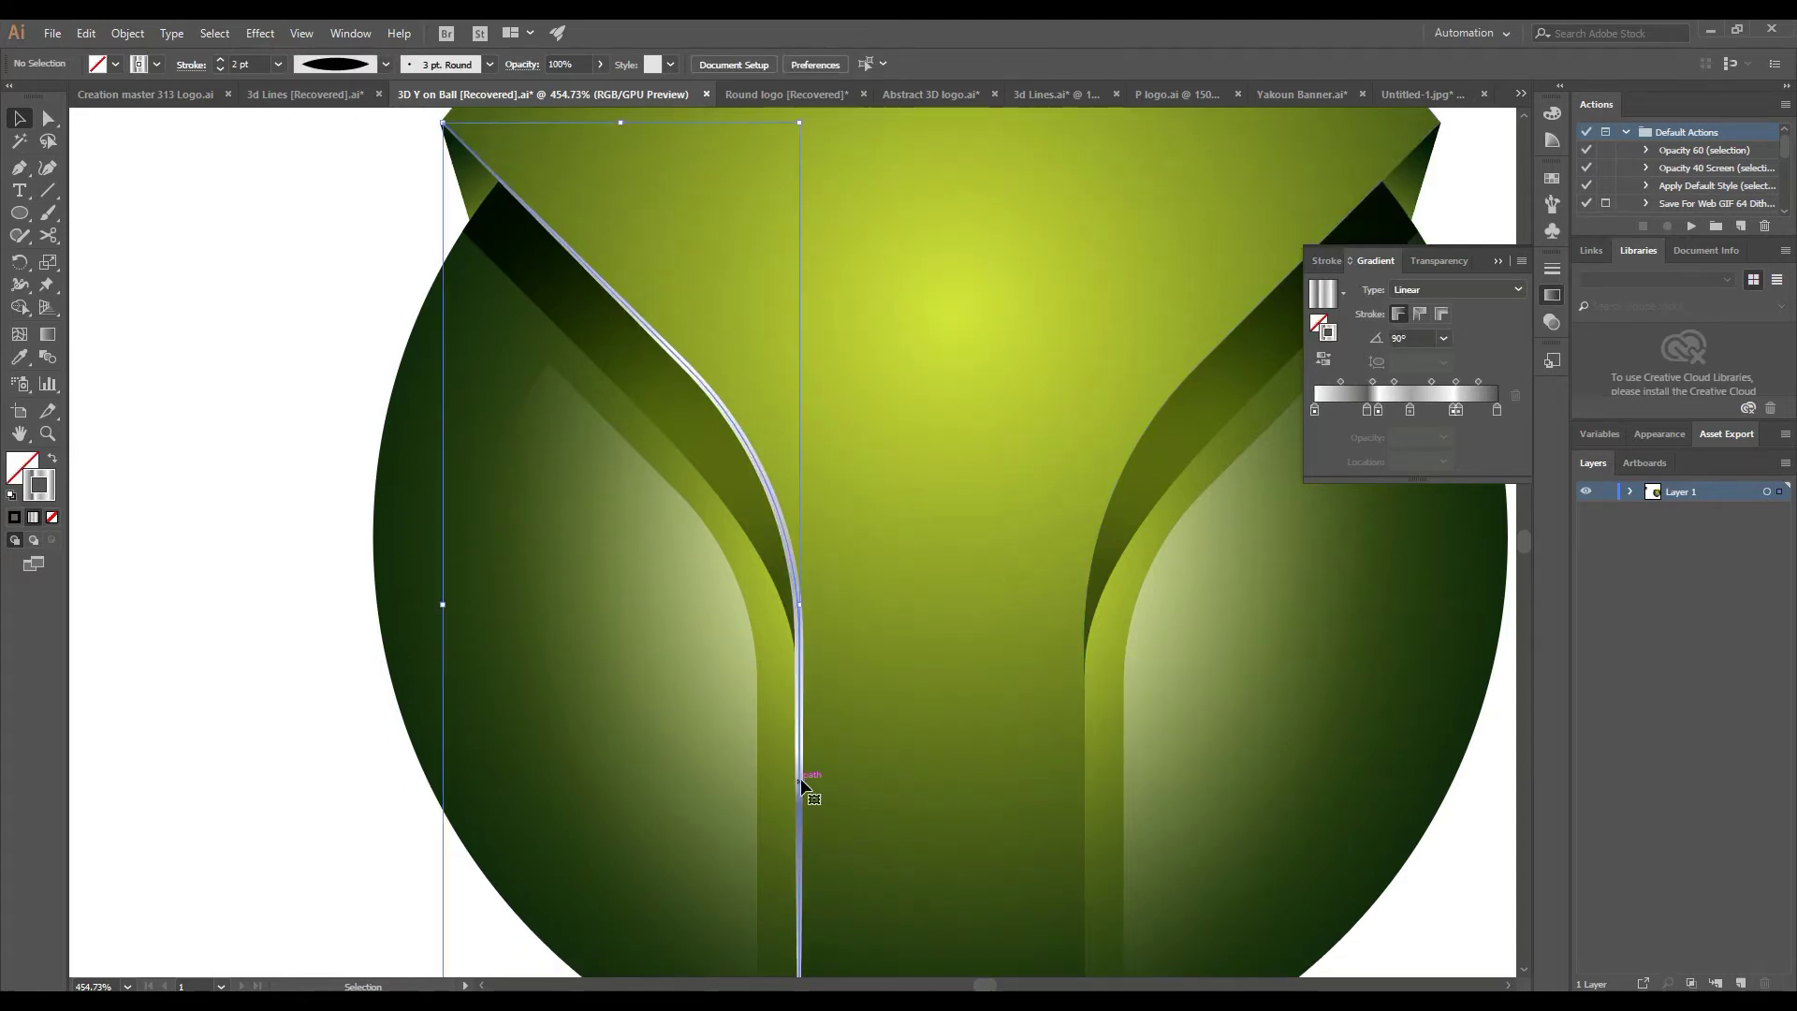
scroll(215, 264, down, 3)
scroll(215, 264, down, 2)
click(48, 433)
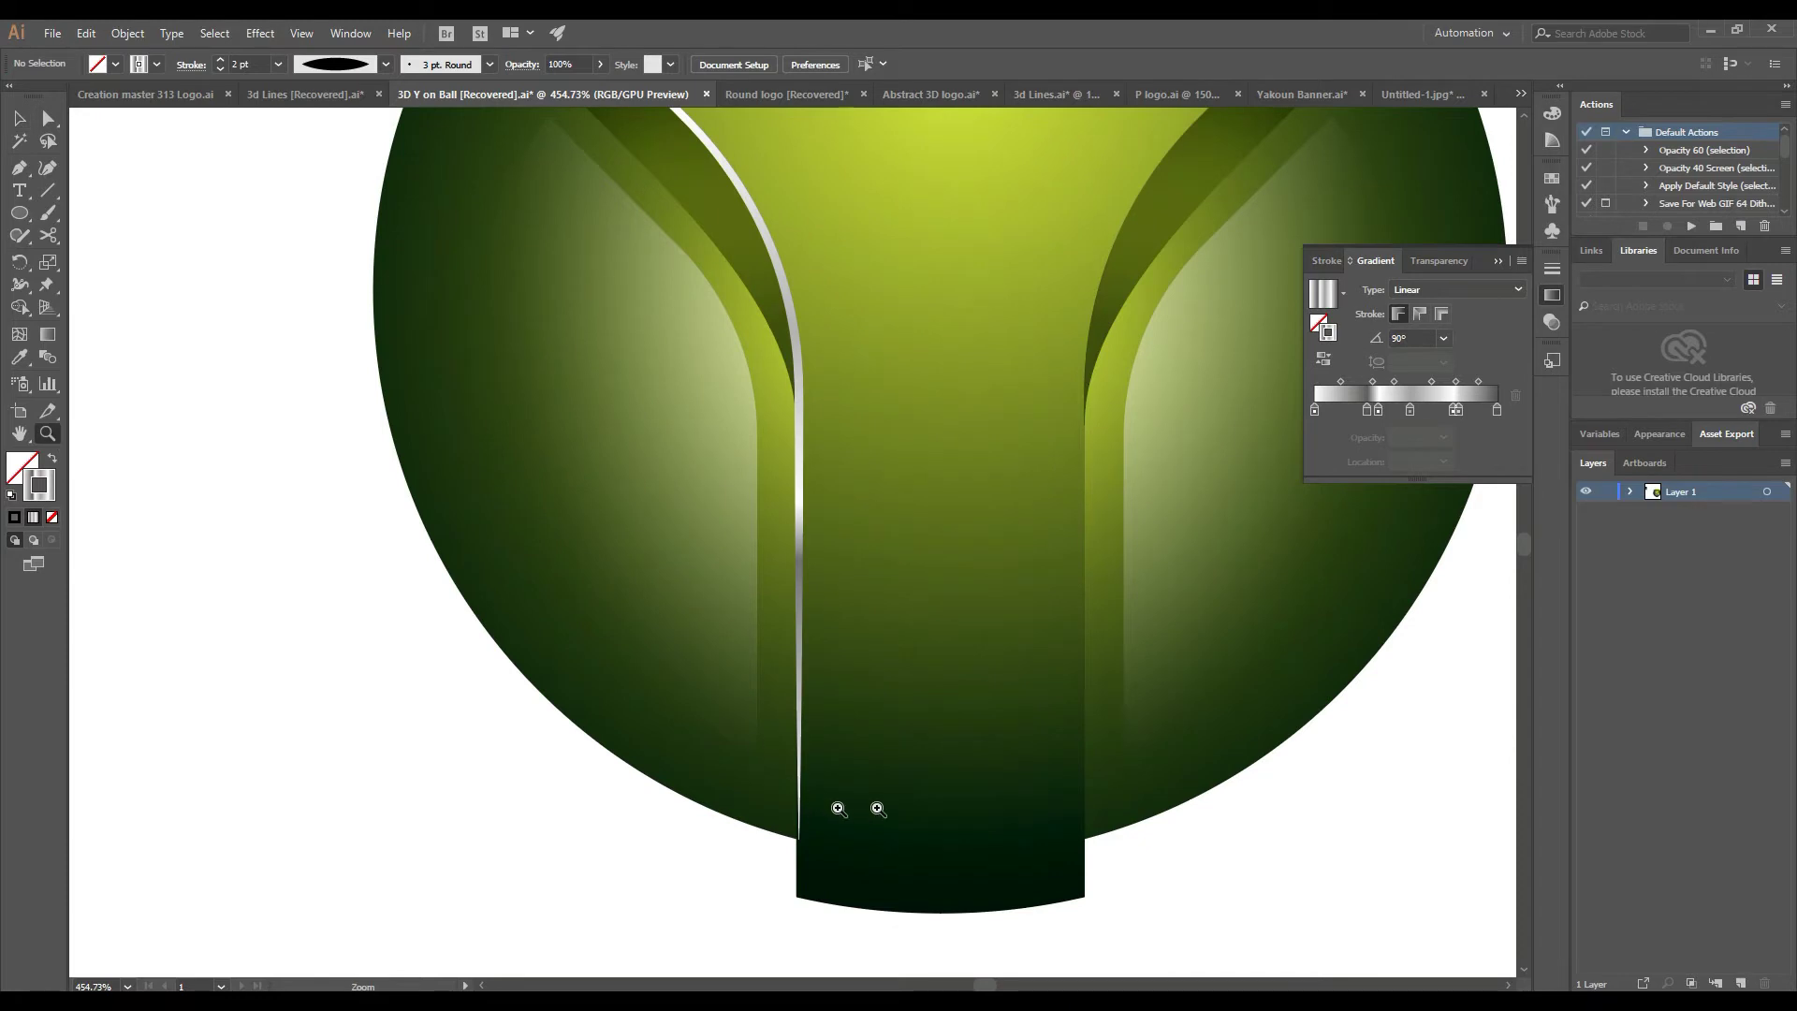
click(838, 808)
key(a)
scroll(770, 690, down, 1)
click(767, 765)
drag(767, 765, 760, 760)
click(559, 822)
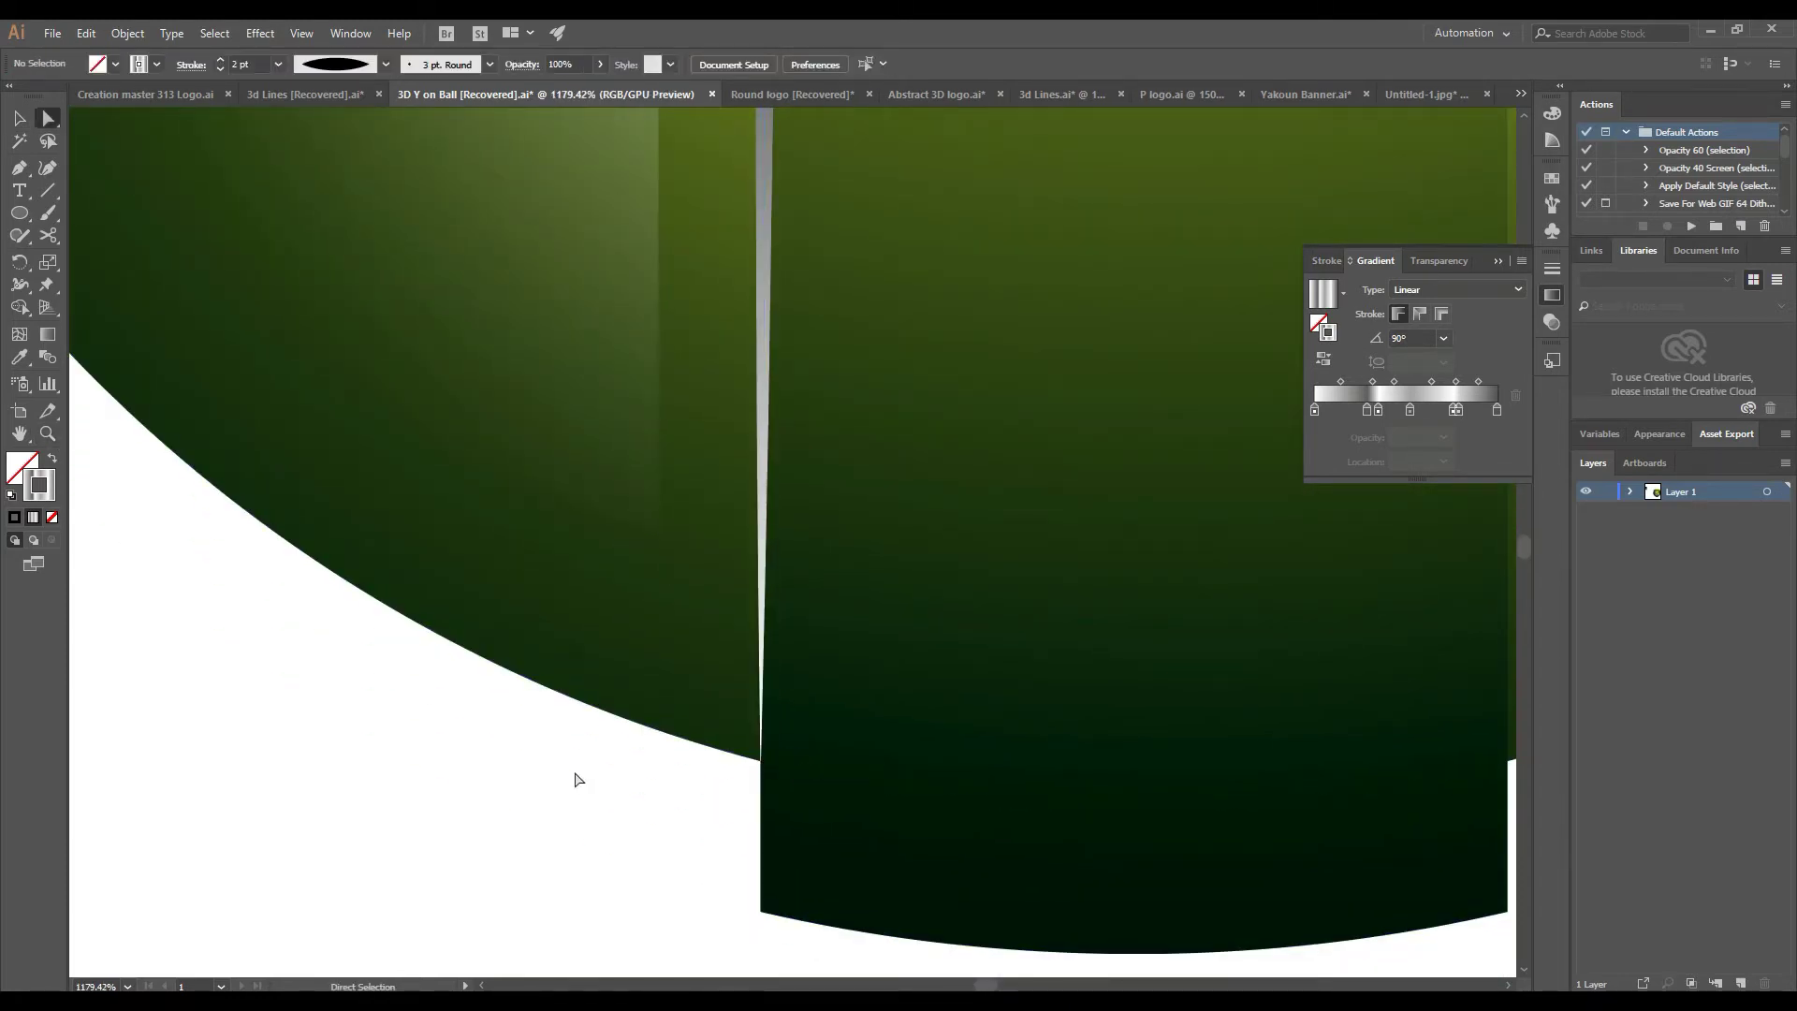
key(ctrl+minus)
key(ctrl+minus)
key(ctrl+minus)
scroll(267, 268, up, 2)
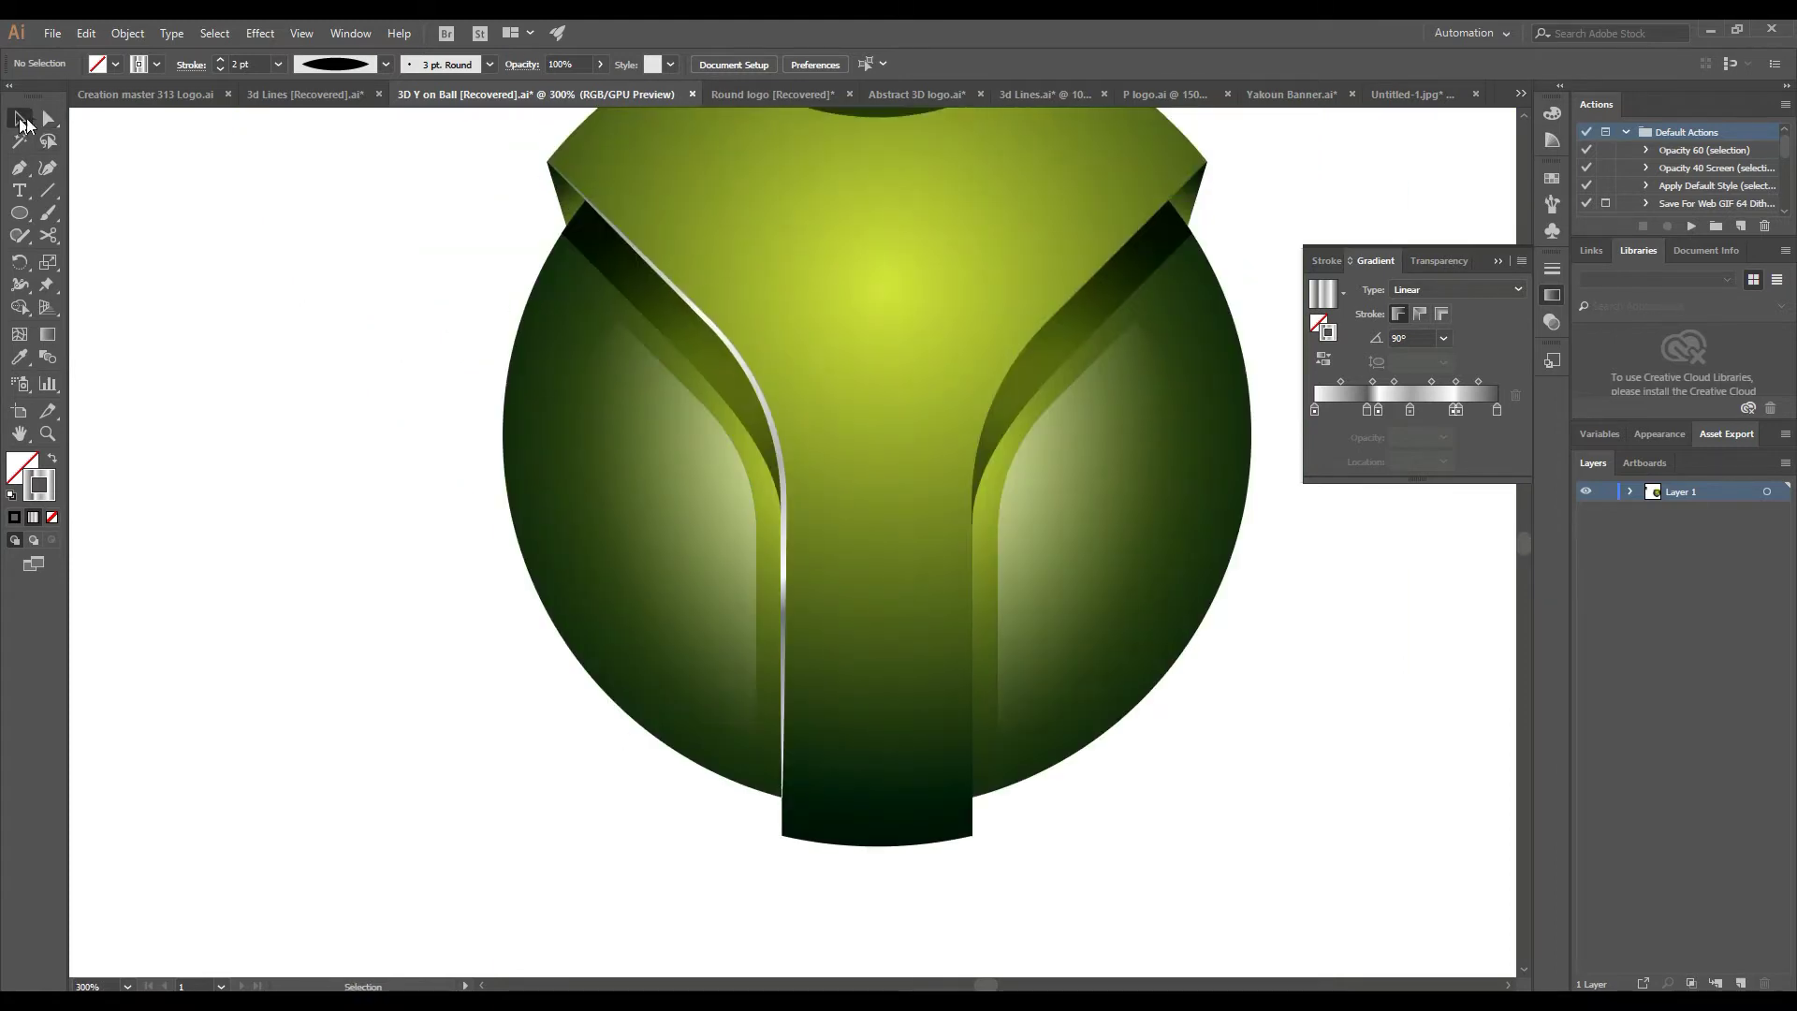
drag(783, 798, 784, 825)
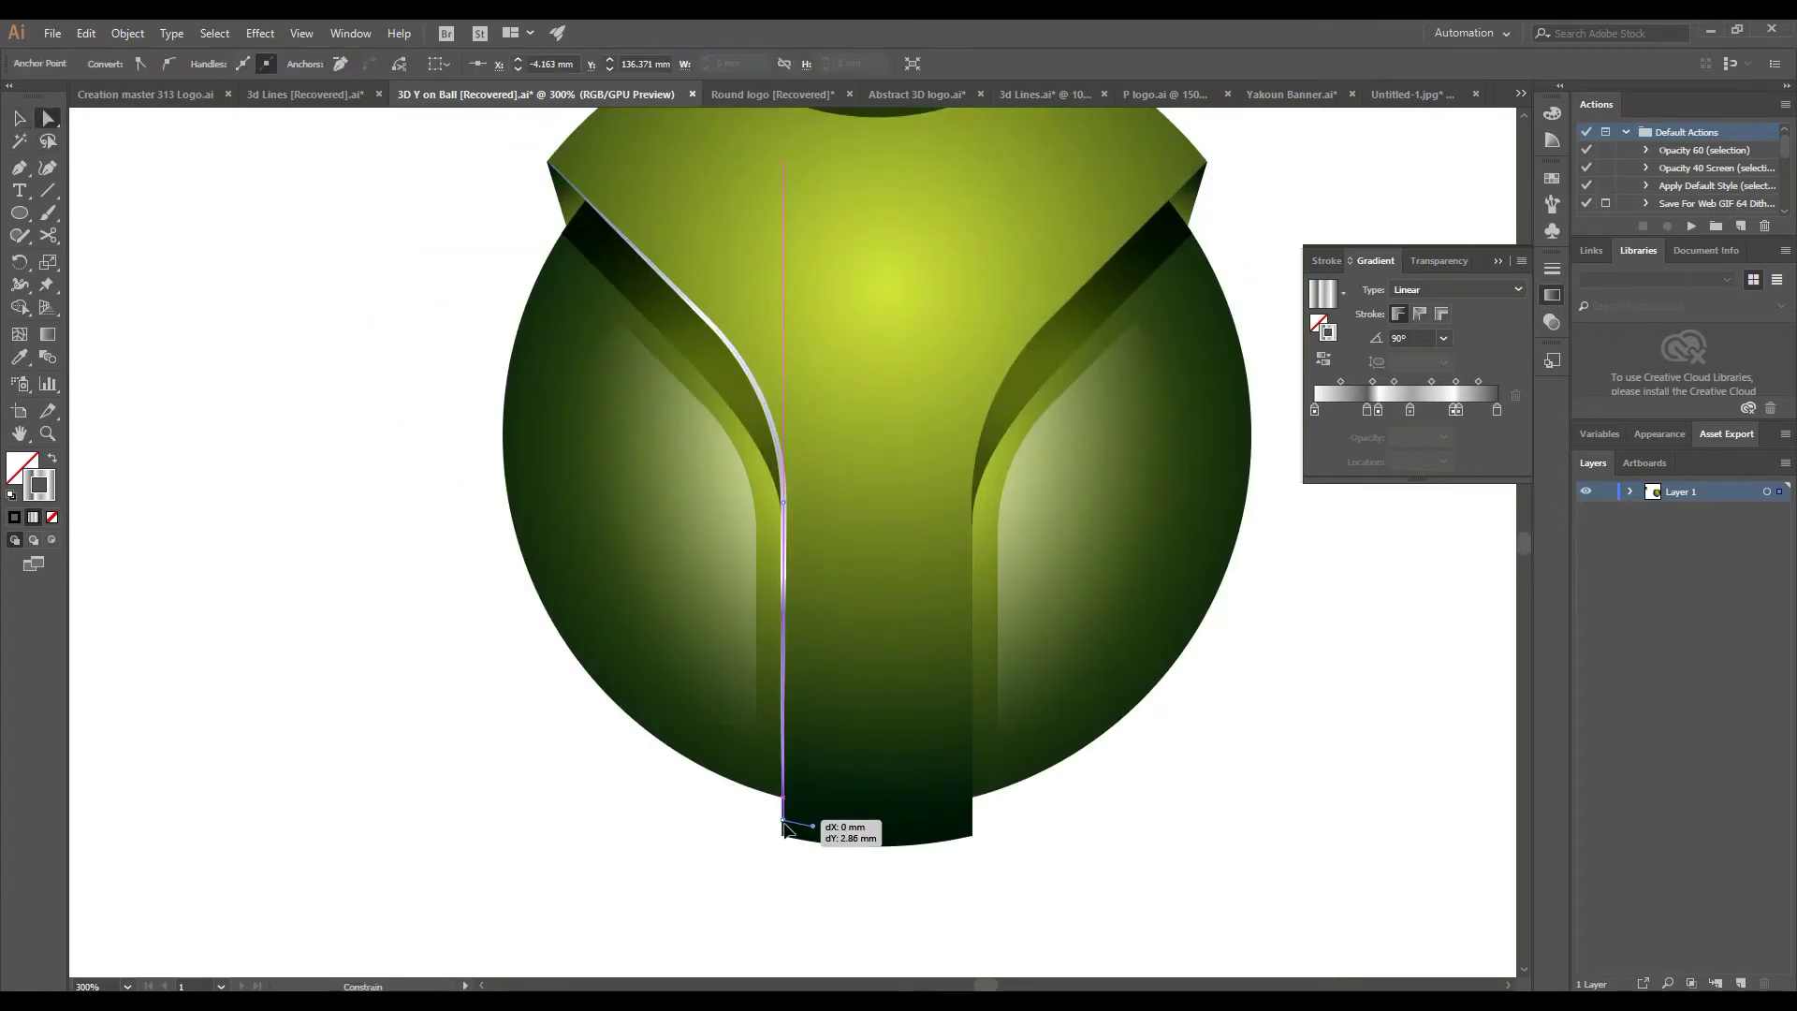
click(695, 855)
Reflect a copy of the left strip onto the right edge of the stem
right_click(782, 505)
mouse_move(842, 778)
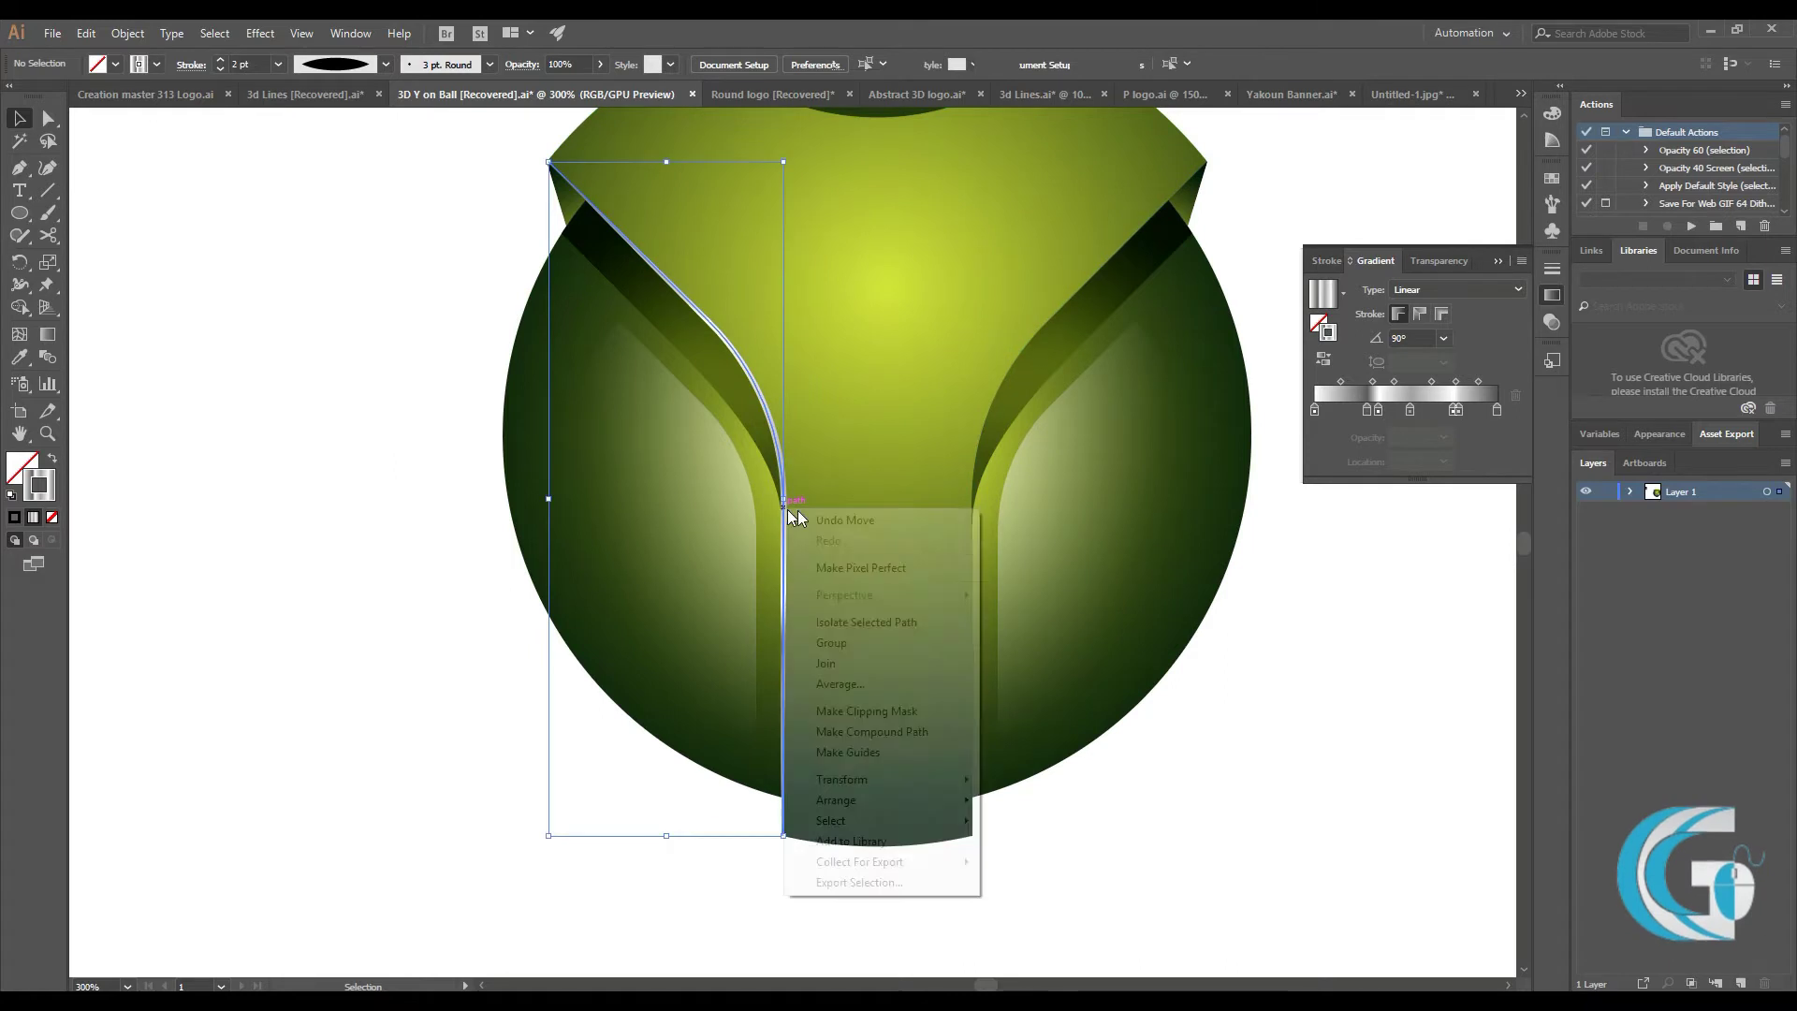
click(1072, 850)
click(802, 629)
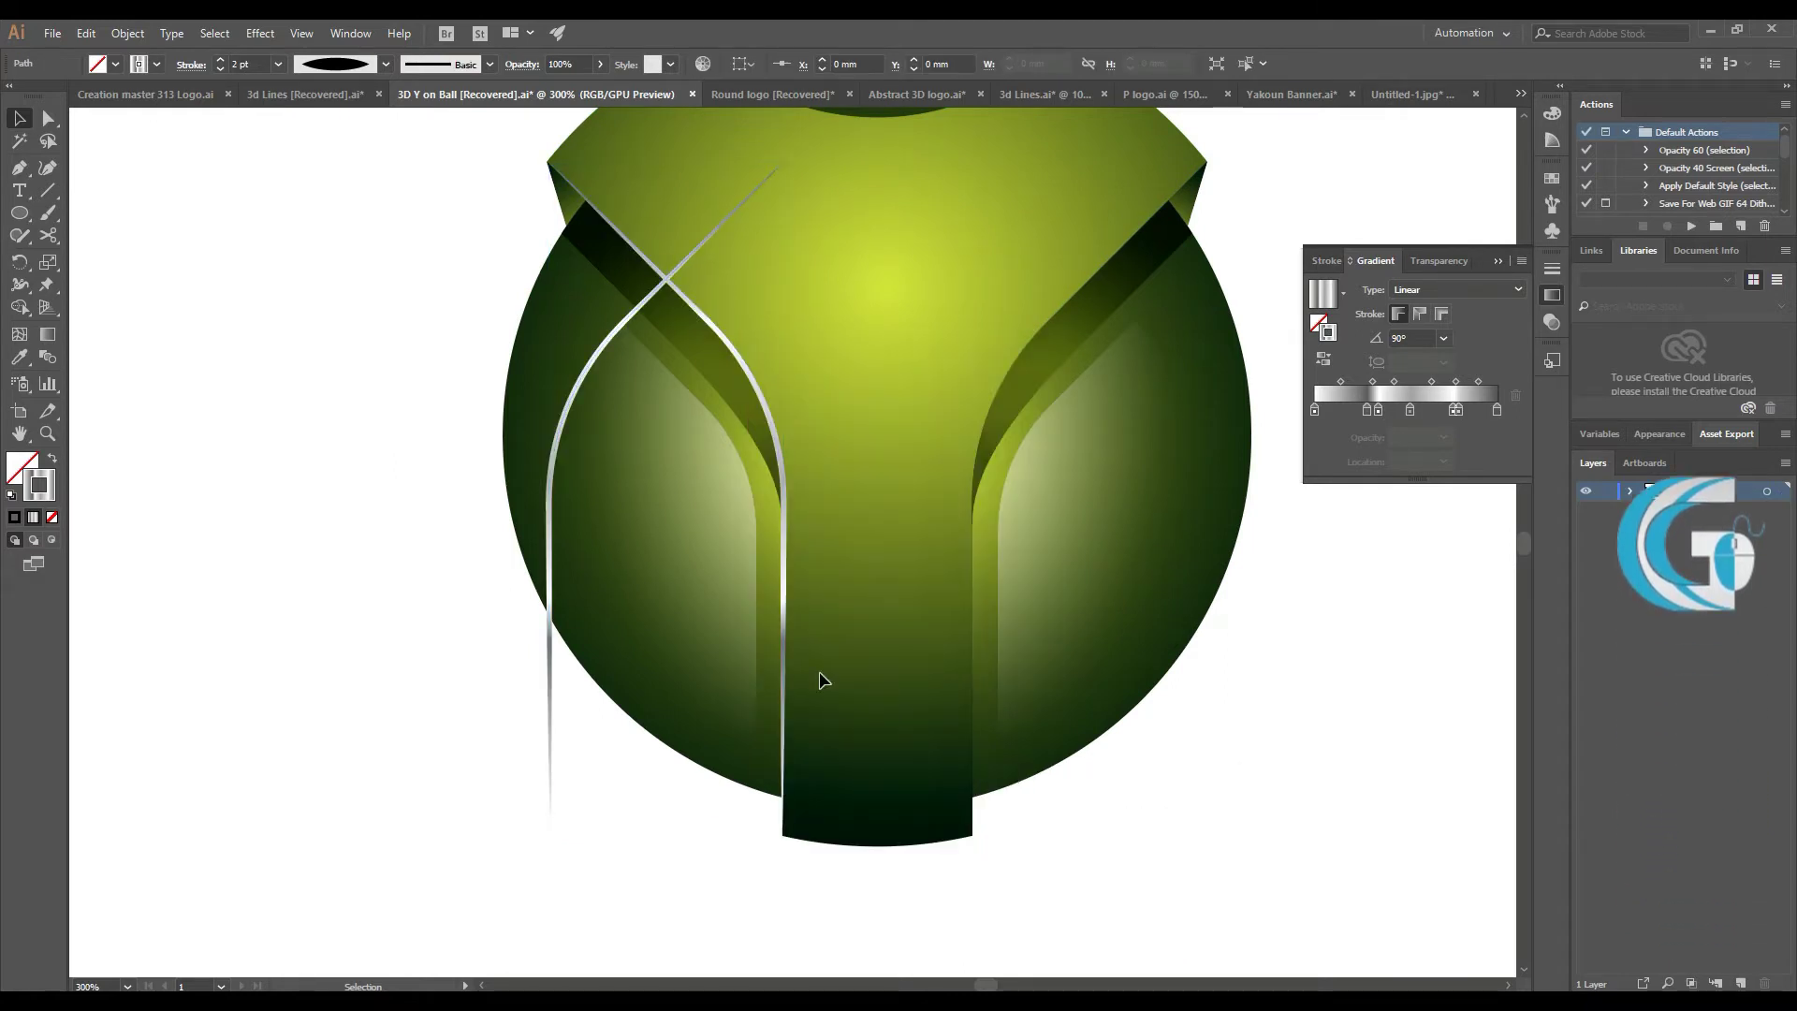
drag(550, 690, 971, 666)
click(1267, 812)
key(ctrl+minus)
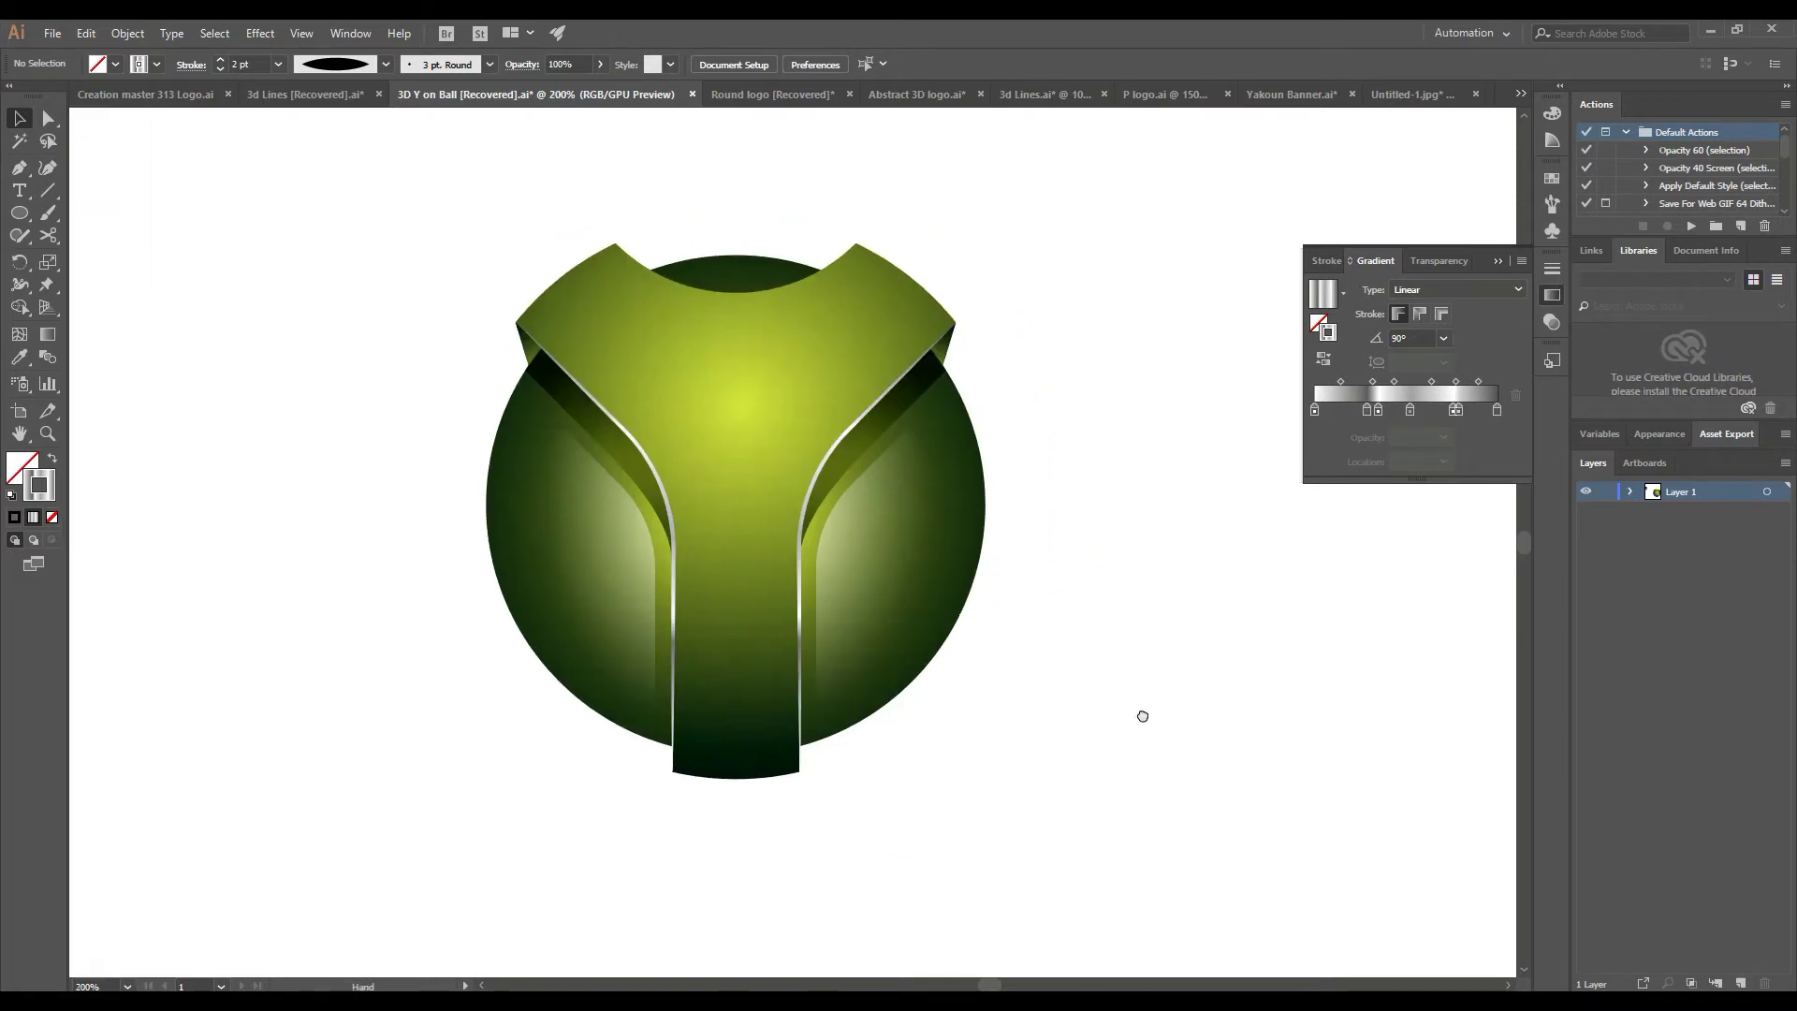
Nudge the Y overlay, scale it down from its corner, and move it up inside the letter
drag(709, 478, 734, 502)
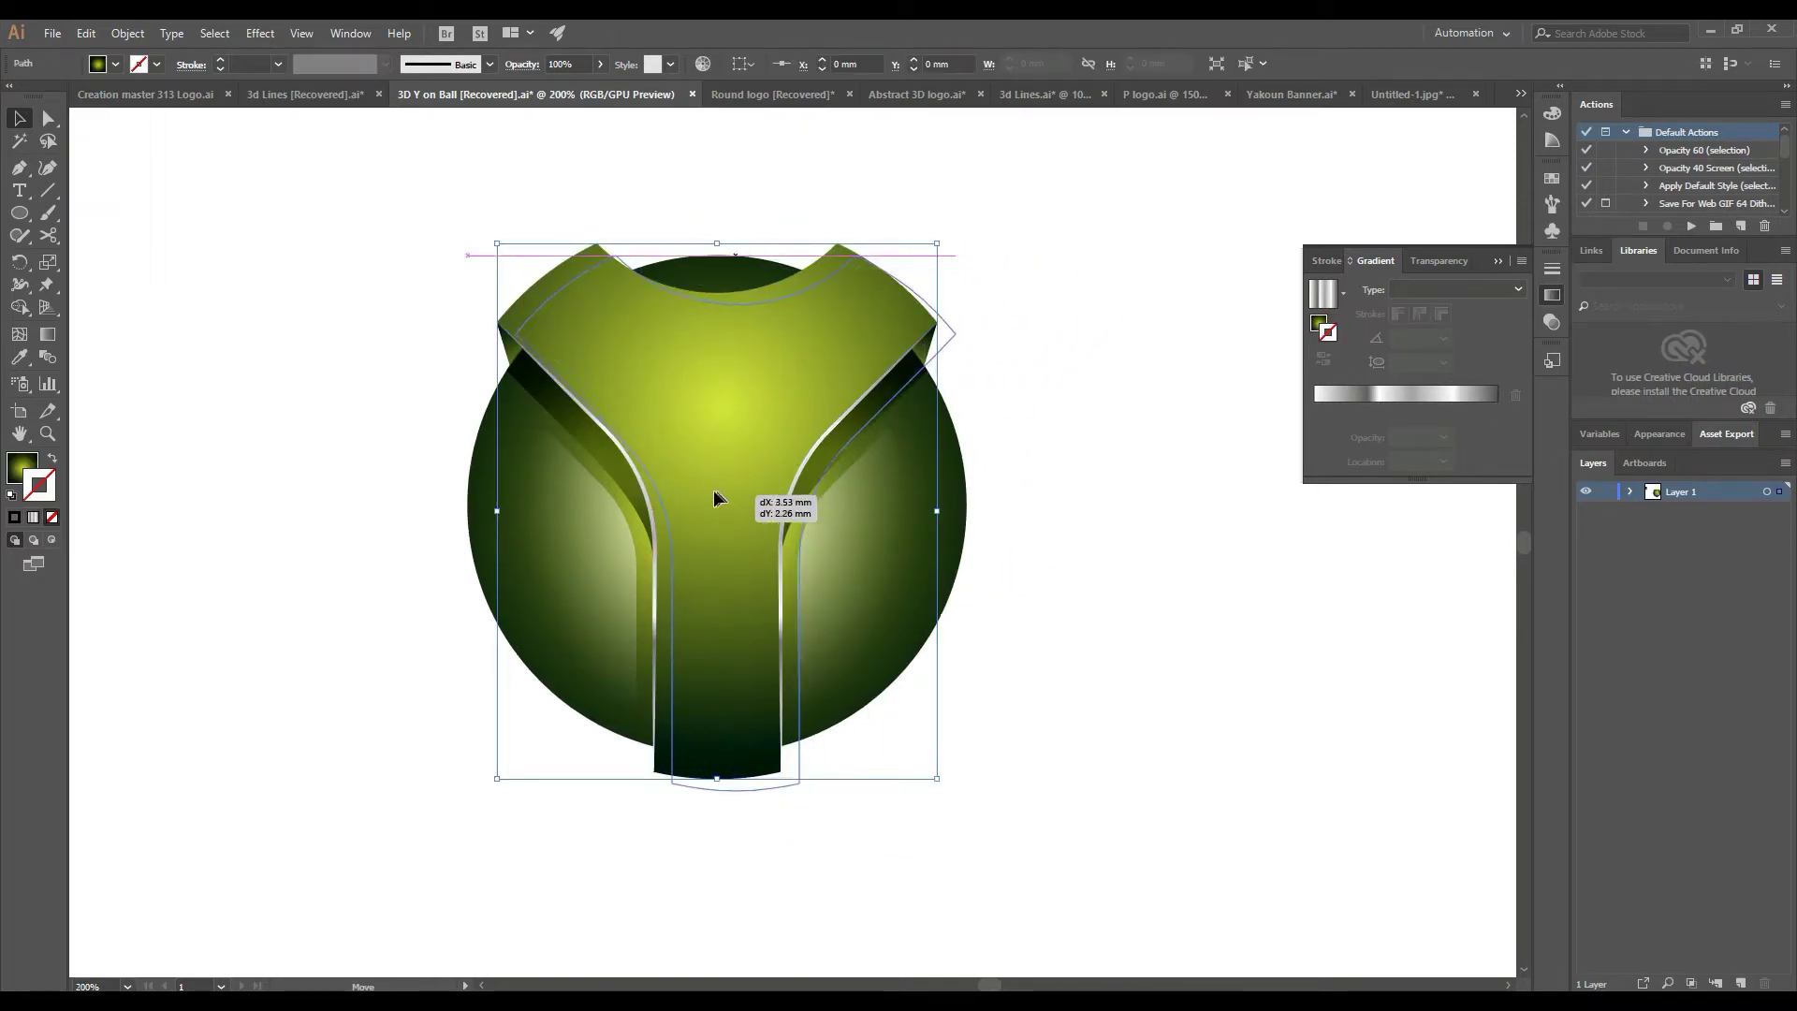
drag(733, 502, 723, 490)
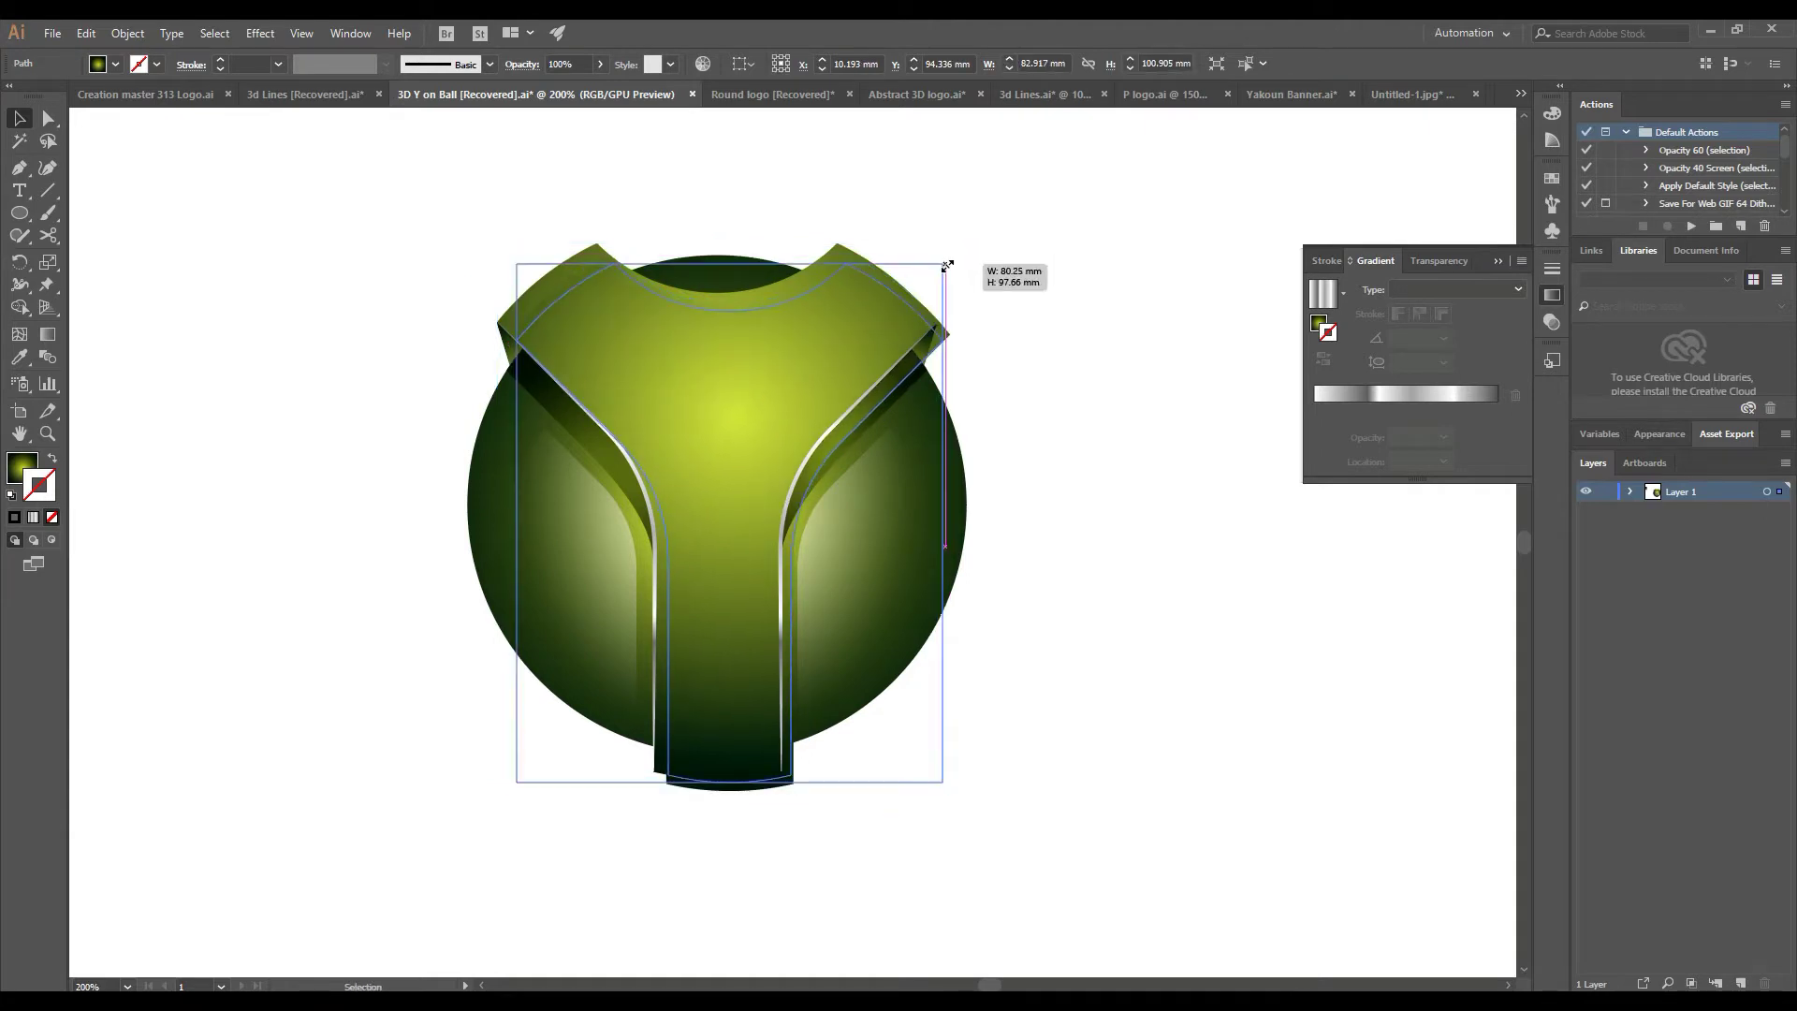
drag(952, 258, 938, 268)
drag(718, 368, 705, 355)
drag(938, 268, 913, 274)
drag(760, 376, 745, 344)
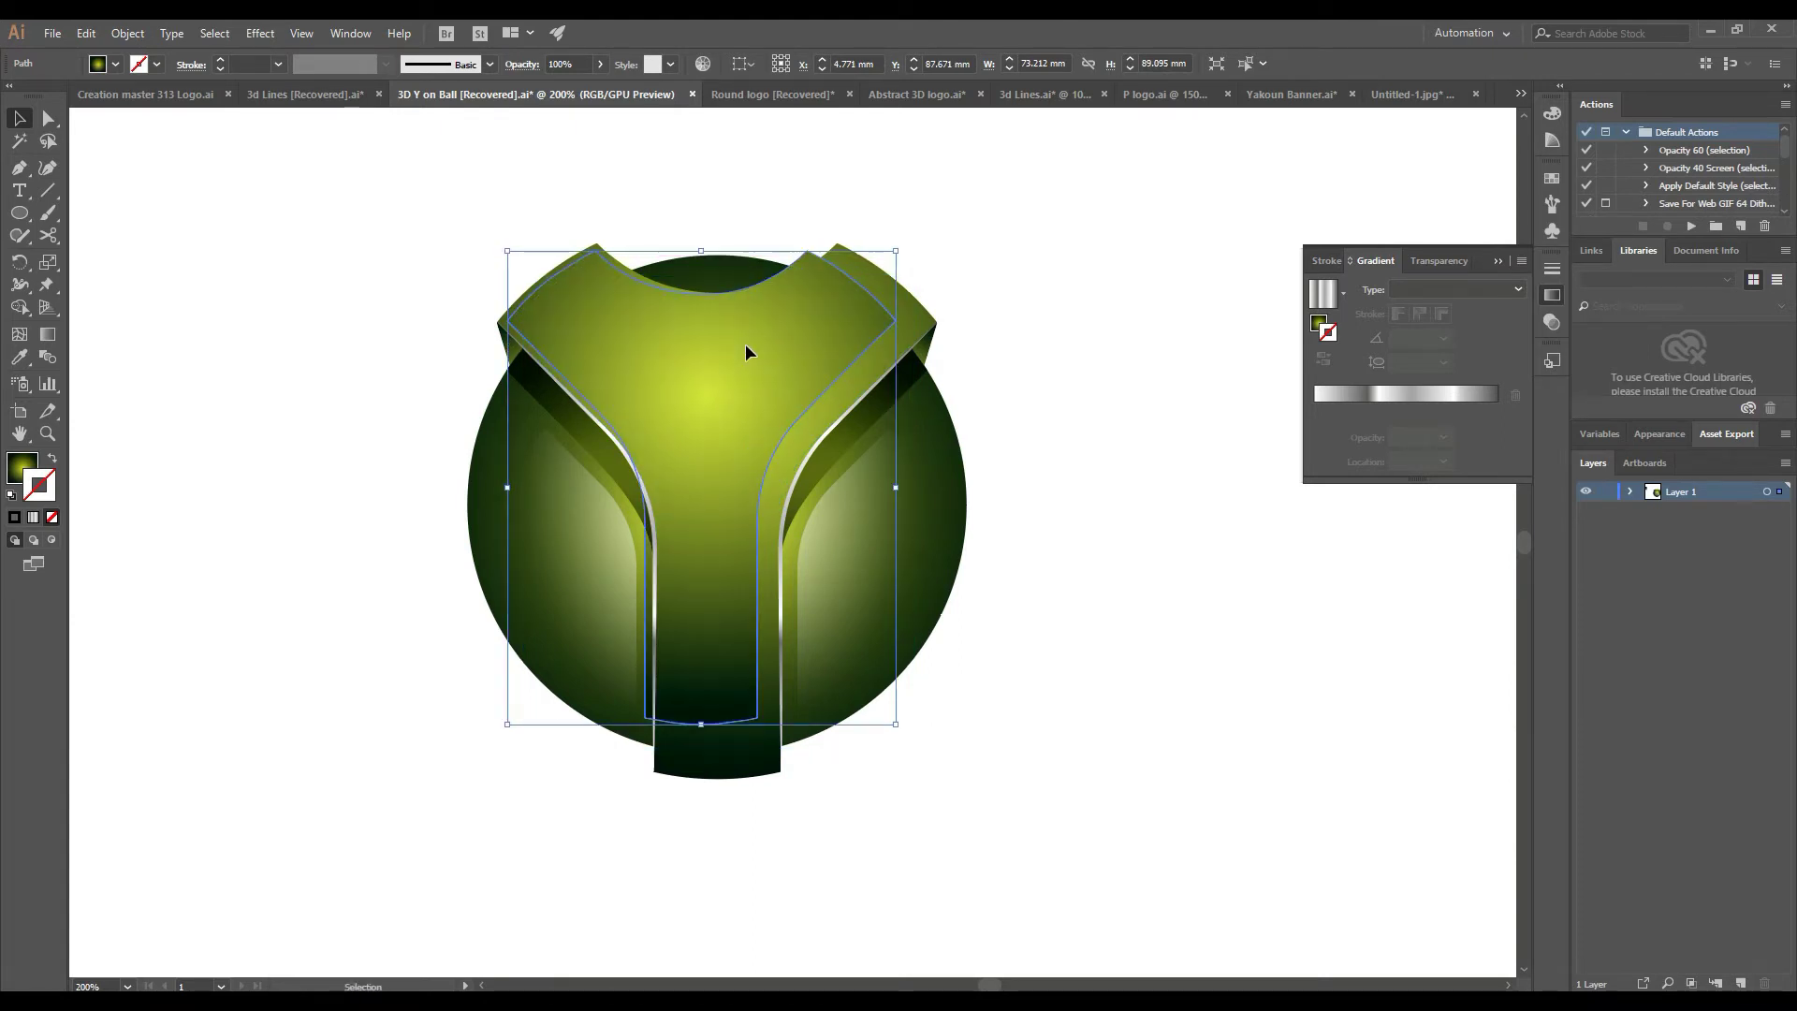
key(ctrl+minus)
mouse_move(408, 400)
mouse_down()
mouse_move(331, 314)
mouse_move(329, 363)
mouse_up()
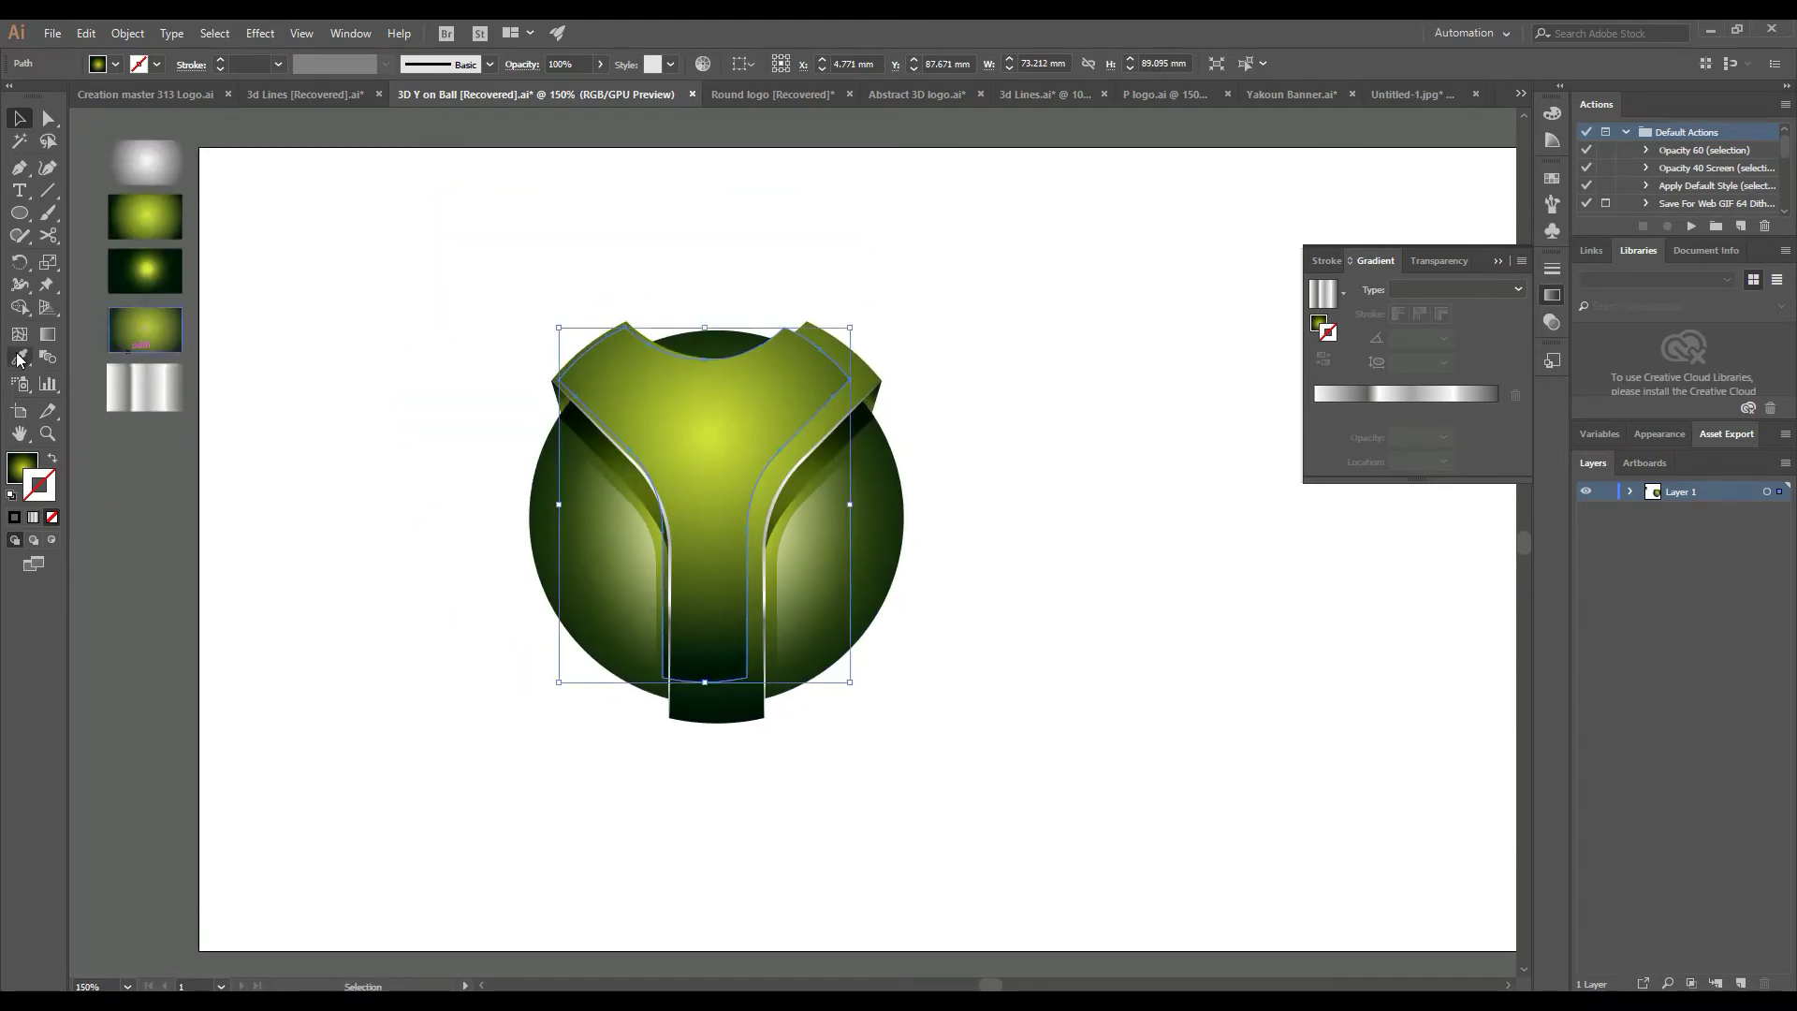
Fill the Y overlay with the pale gradient swatch and centre it at the upper-left edge
click(145, 122)
key(g)
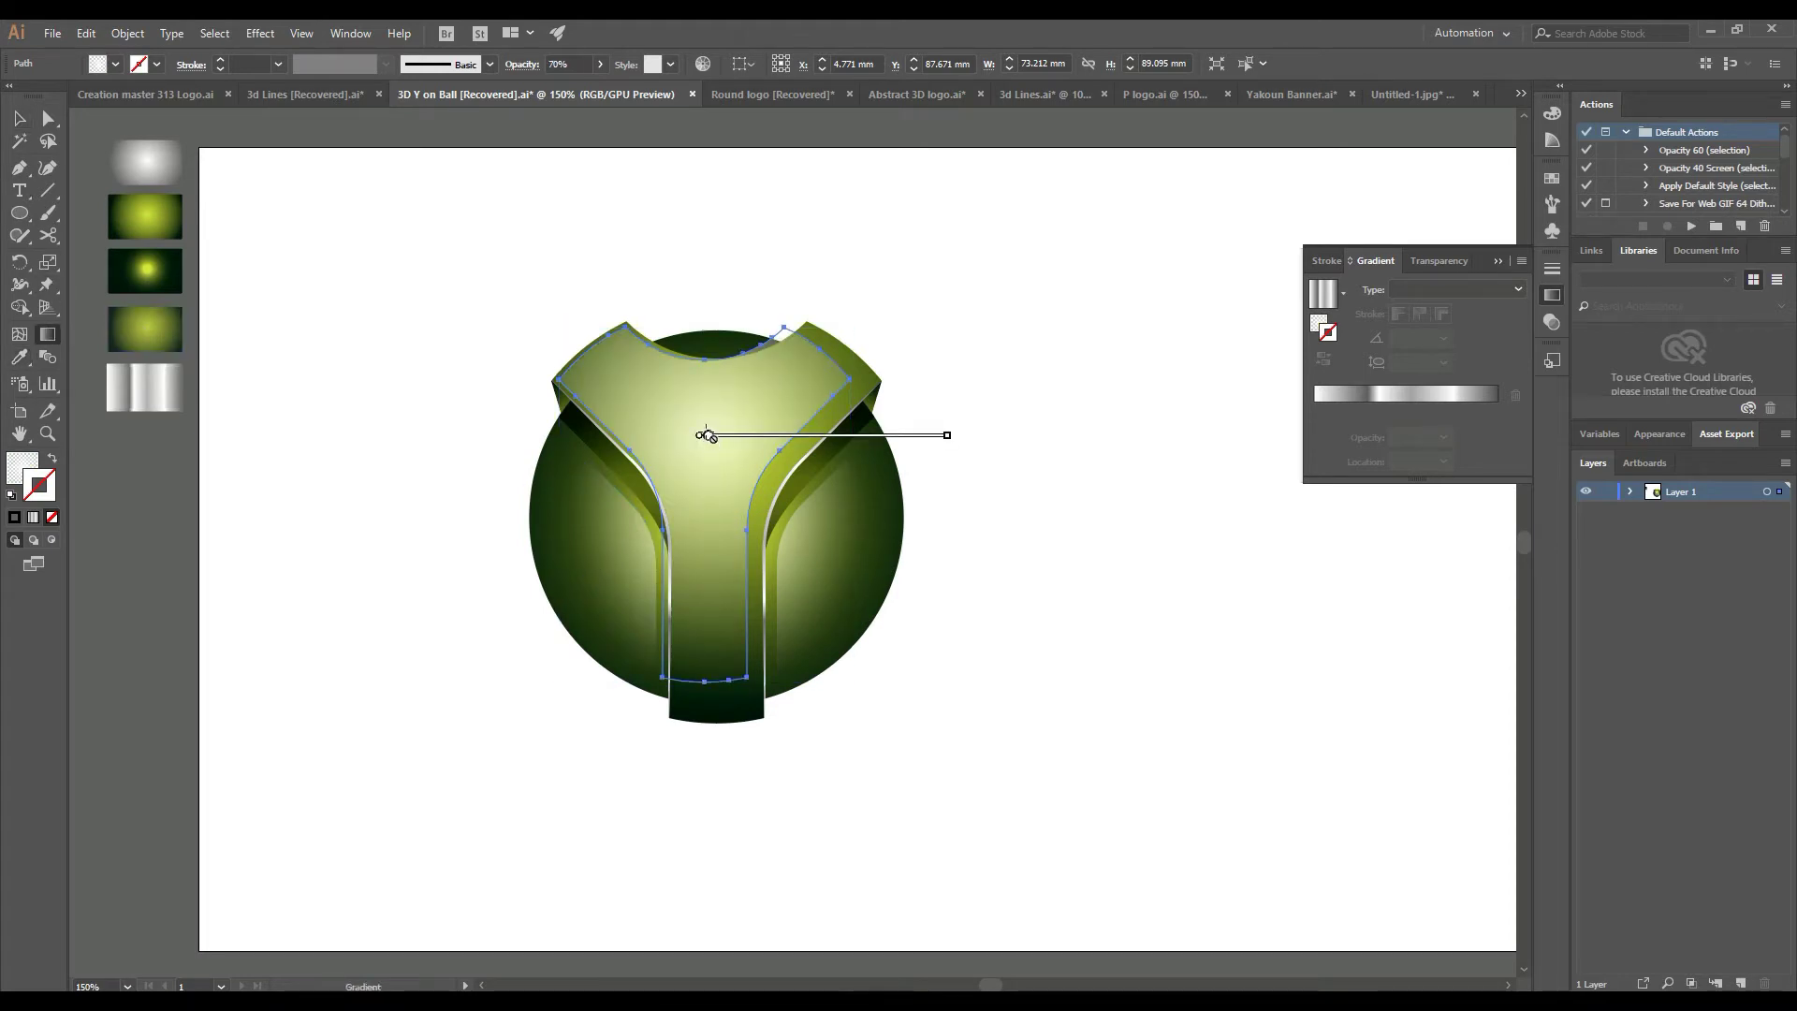
click(33, 465)
drag(708, 434, 603, 339)
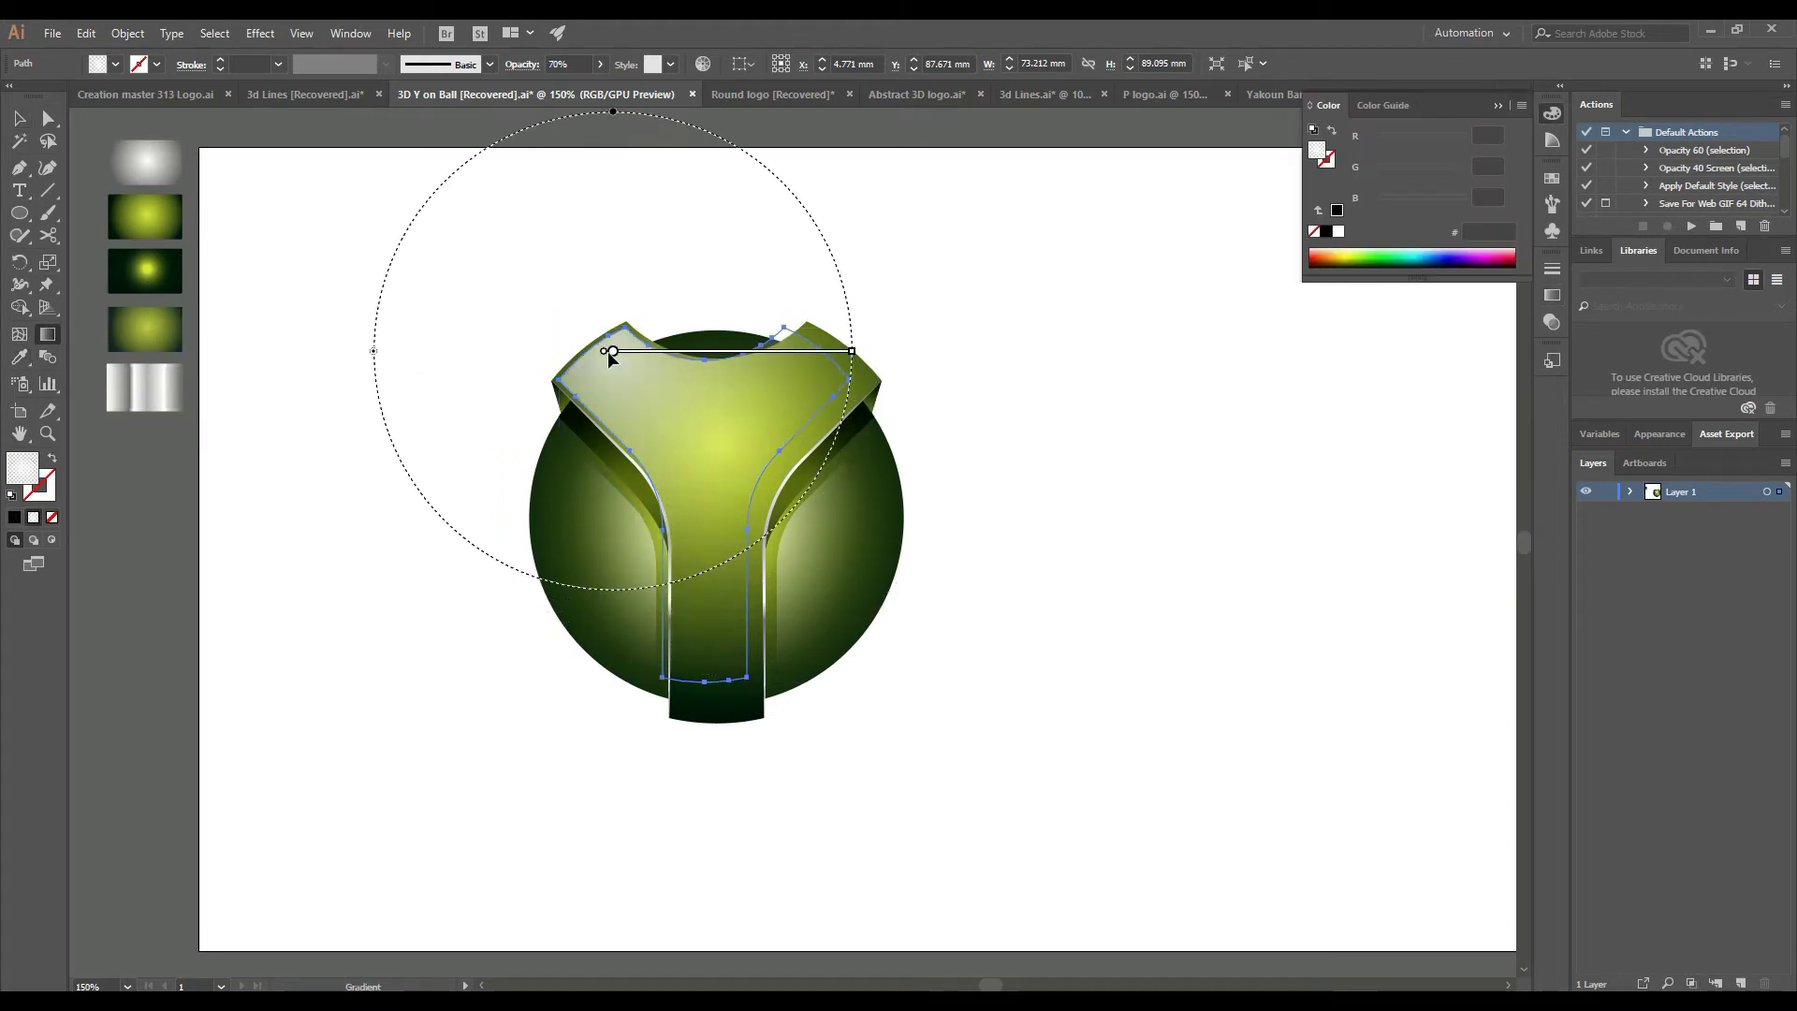
Reflect the Y overlay and move it slightly to the right
key(v)
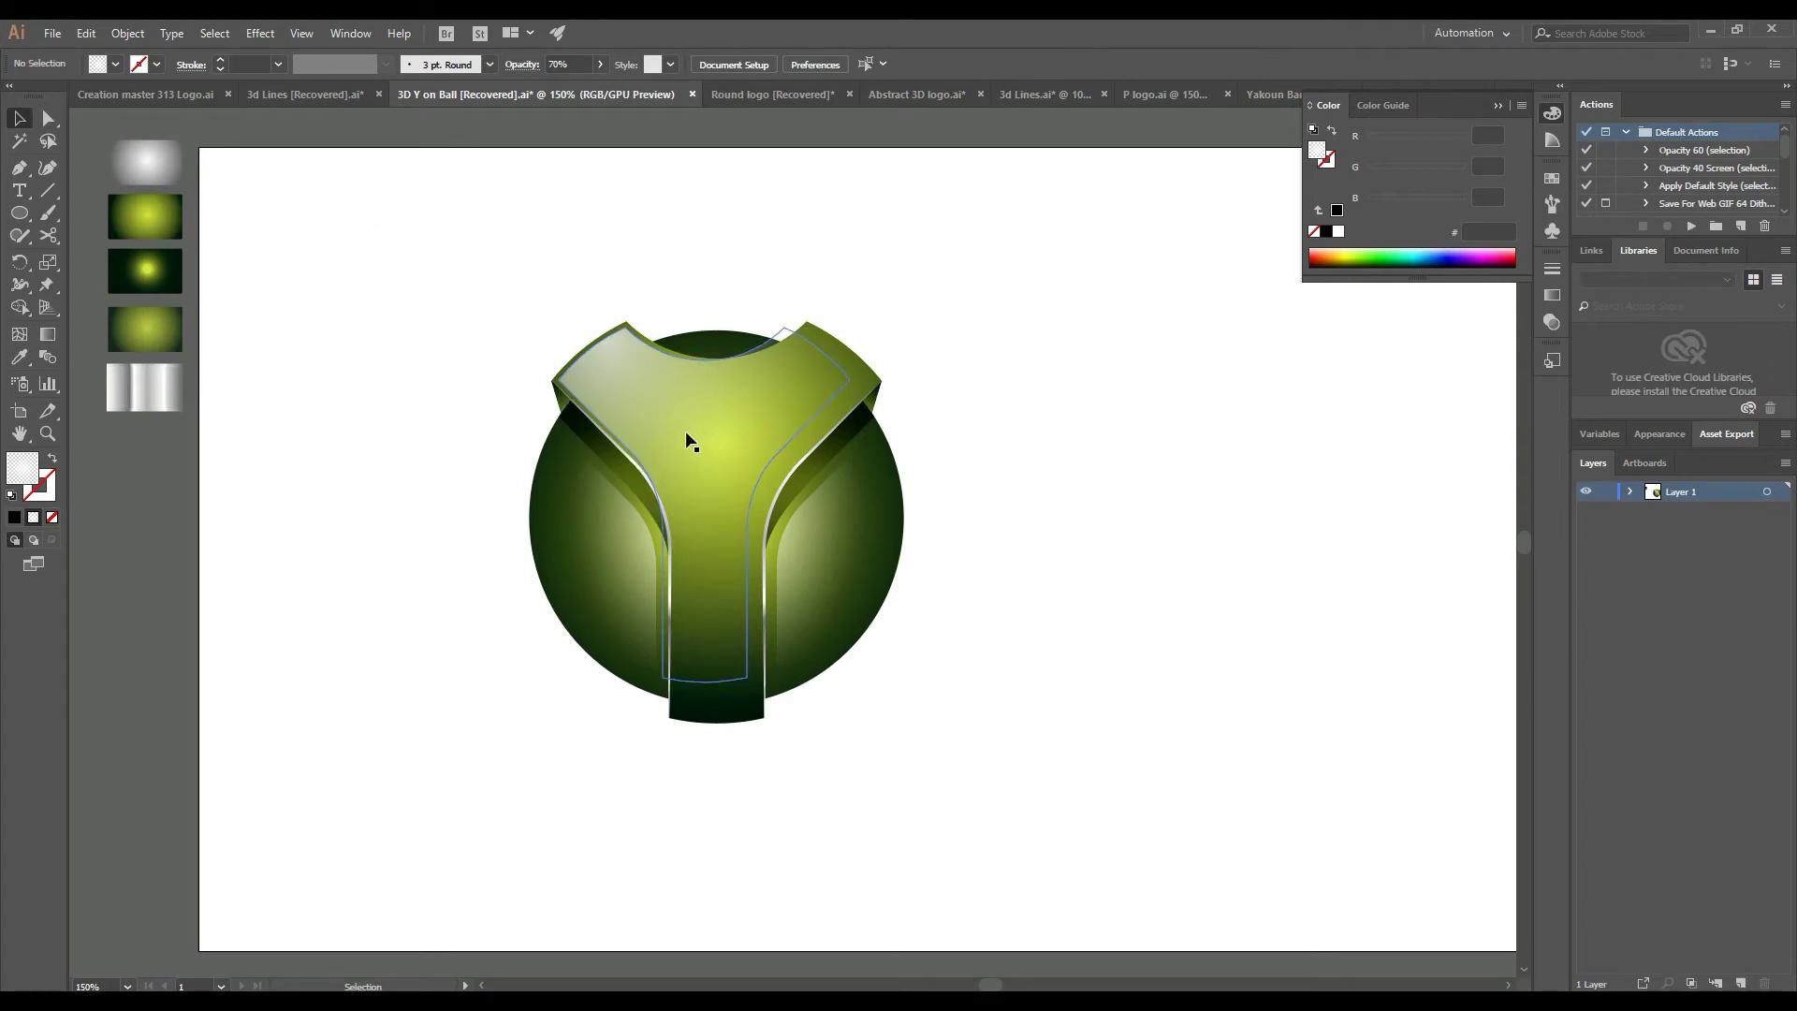
right_click(686, 433)
click(915, 765)
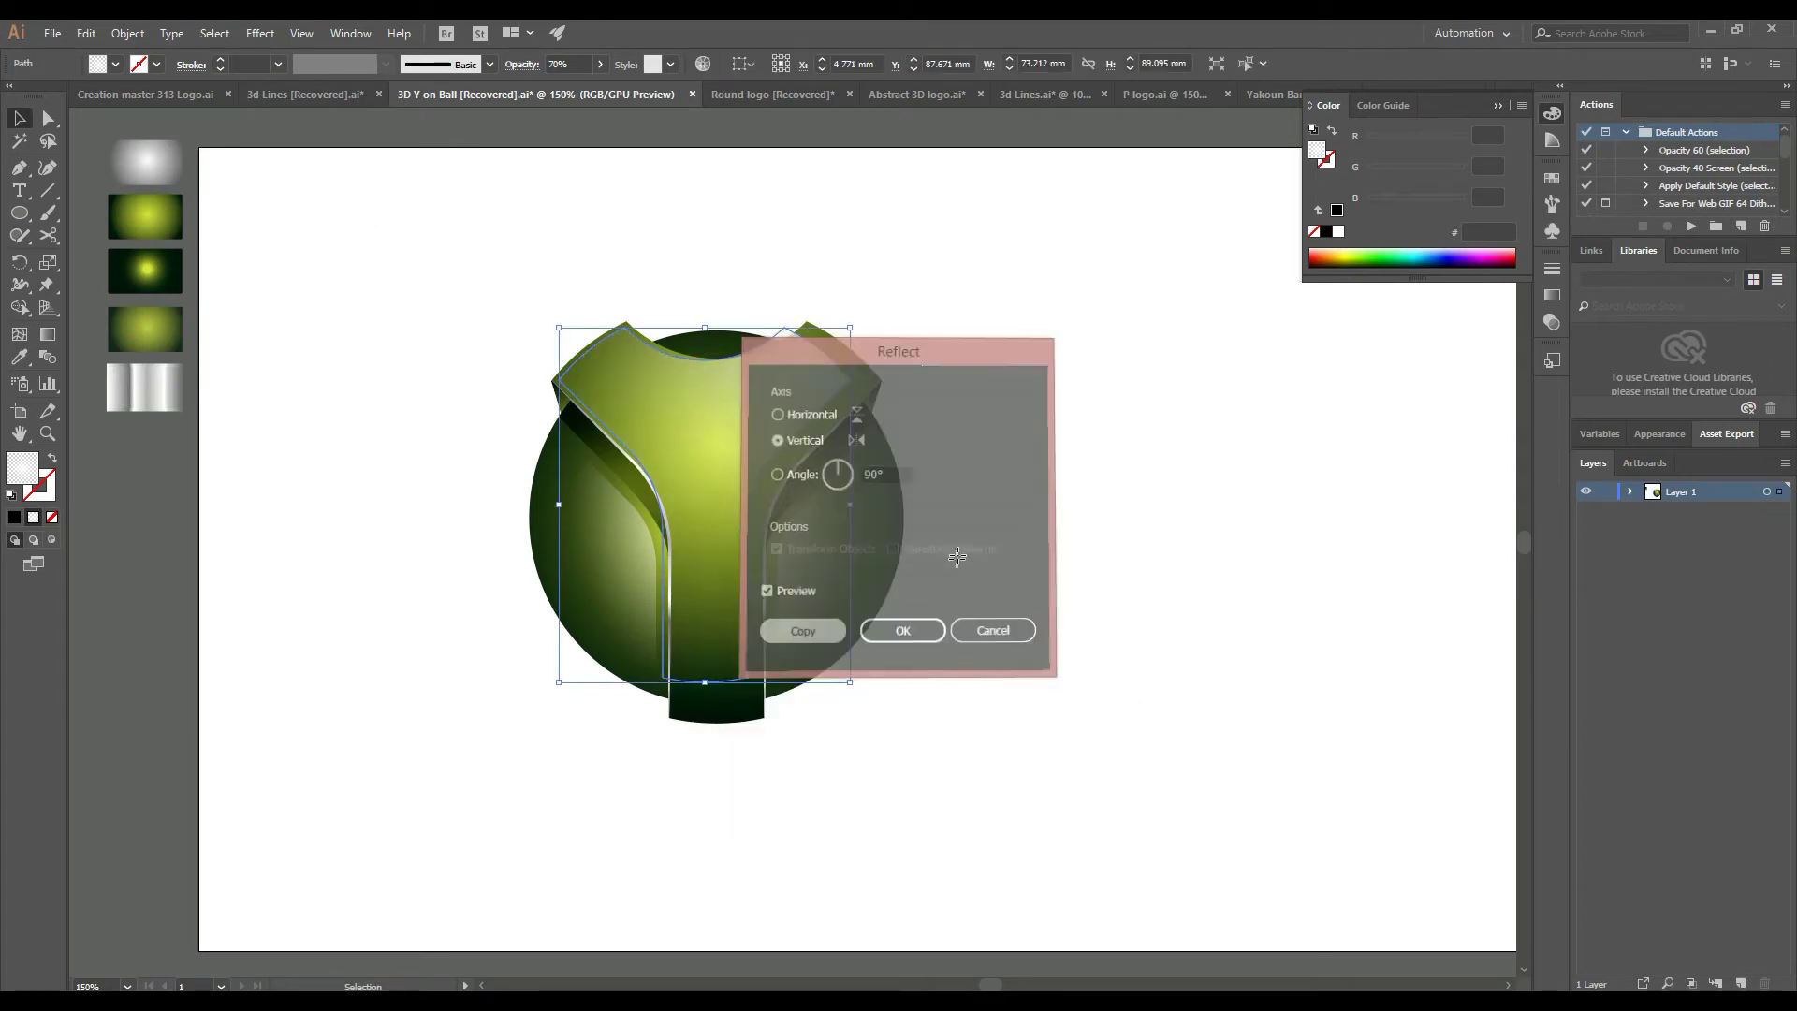
key(Return)
drag(766, 395, 812, 393)
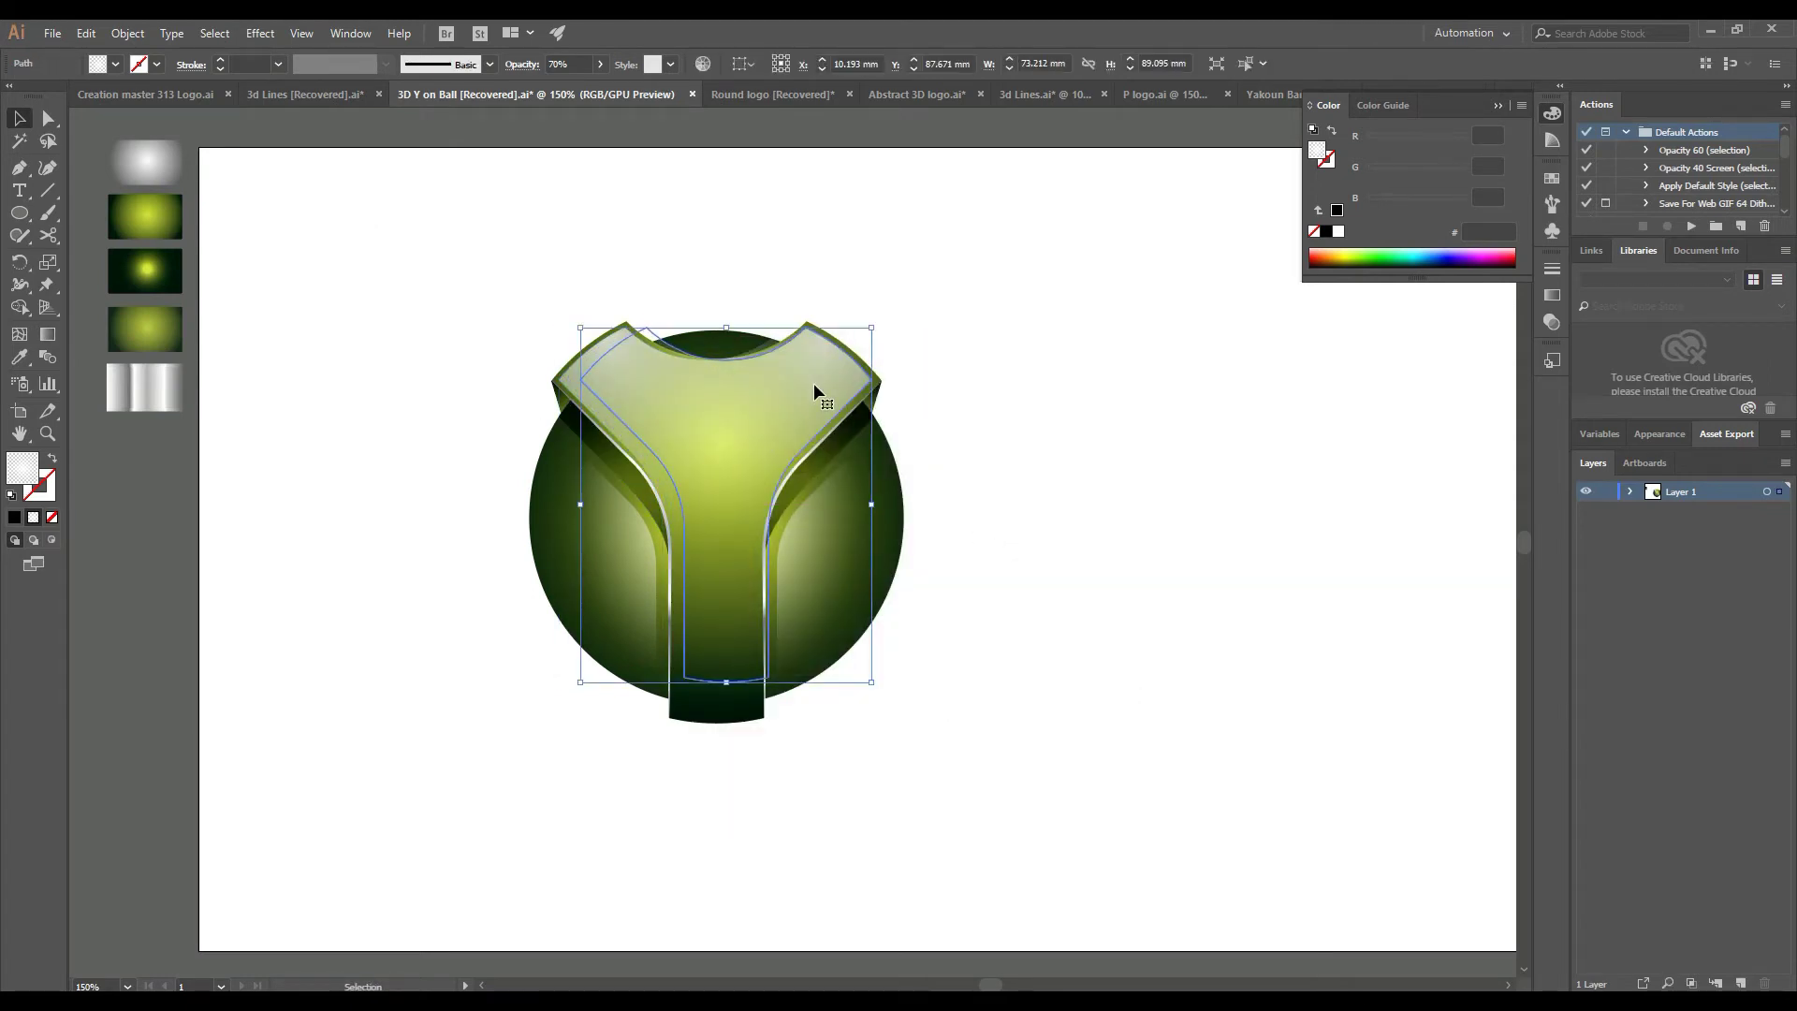
key(Right)
key(Right)
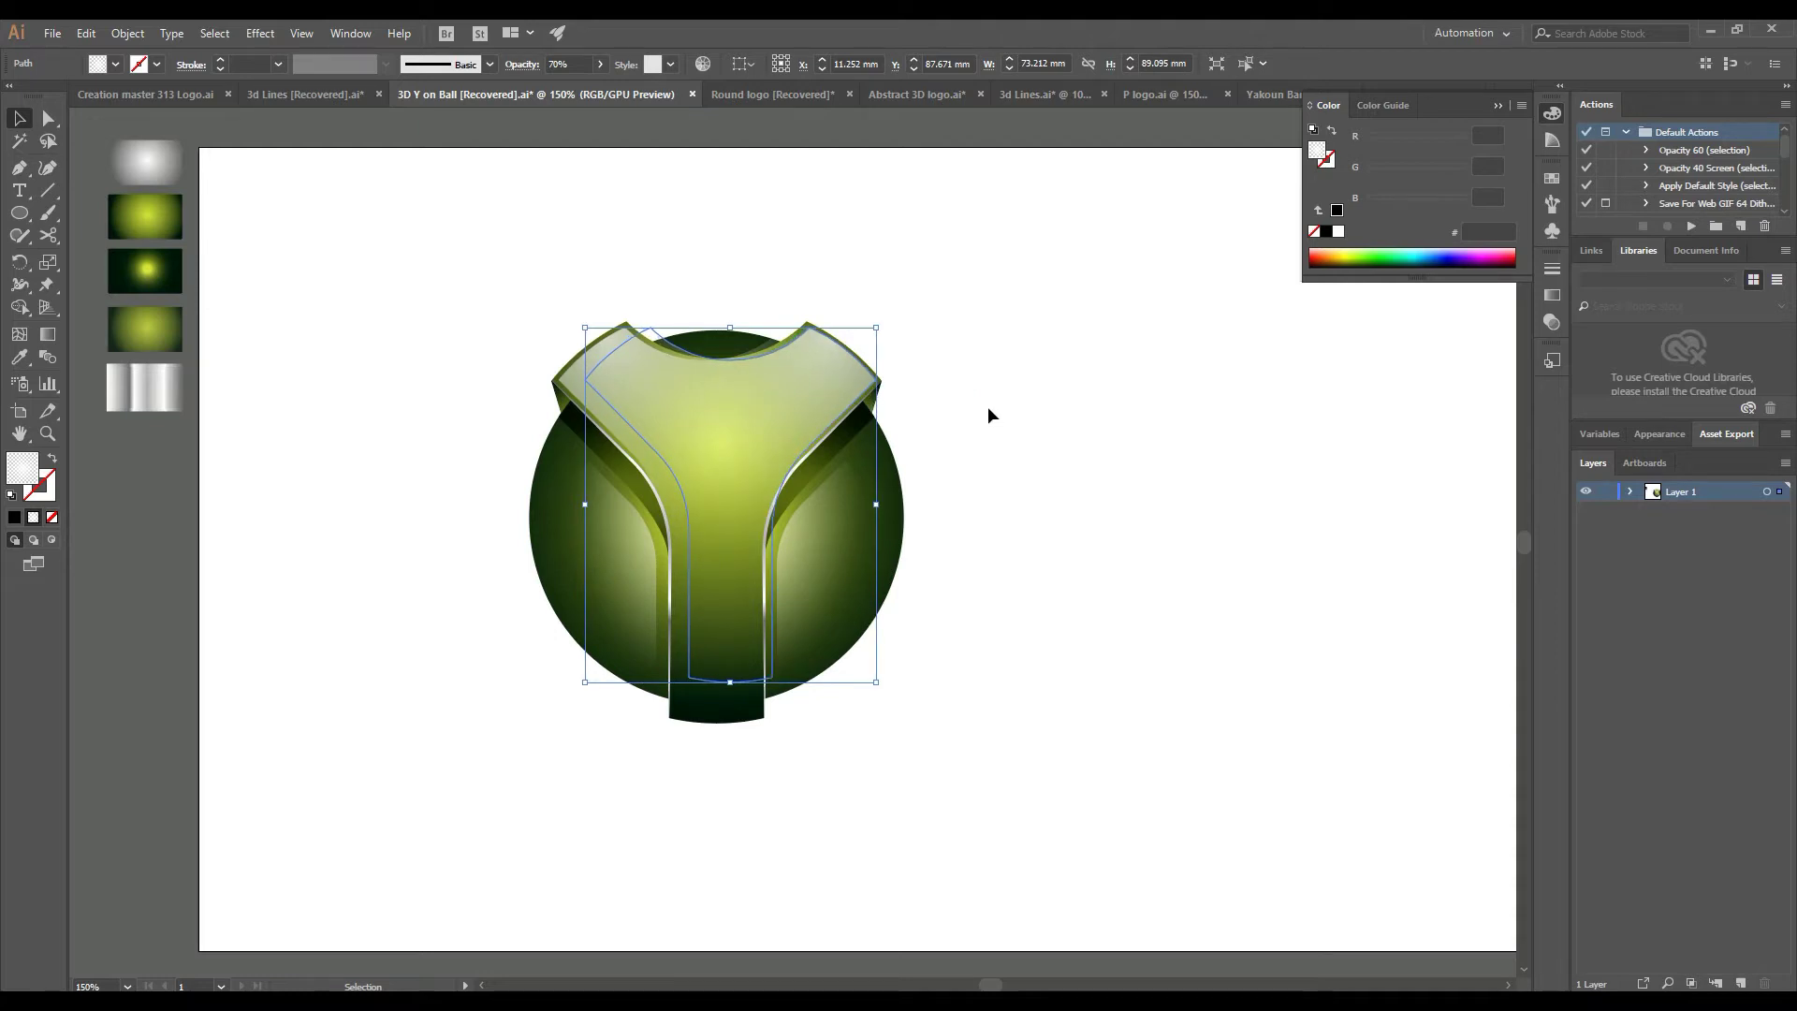
Lay the overlay's gradient across the top of the Y, centred slightly right and down
click(989, 414)
click(865, 415)
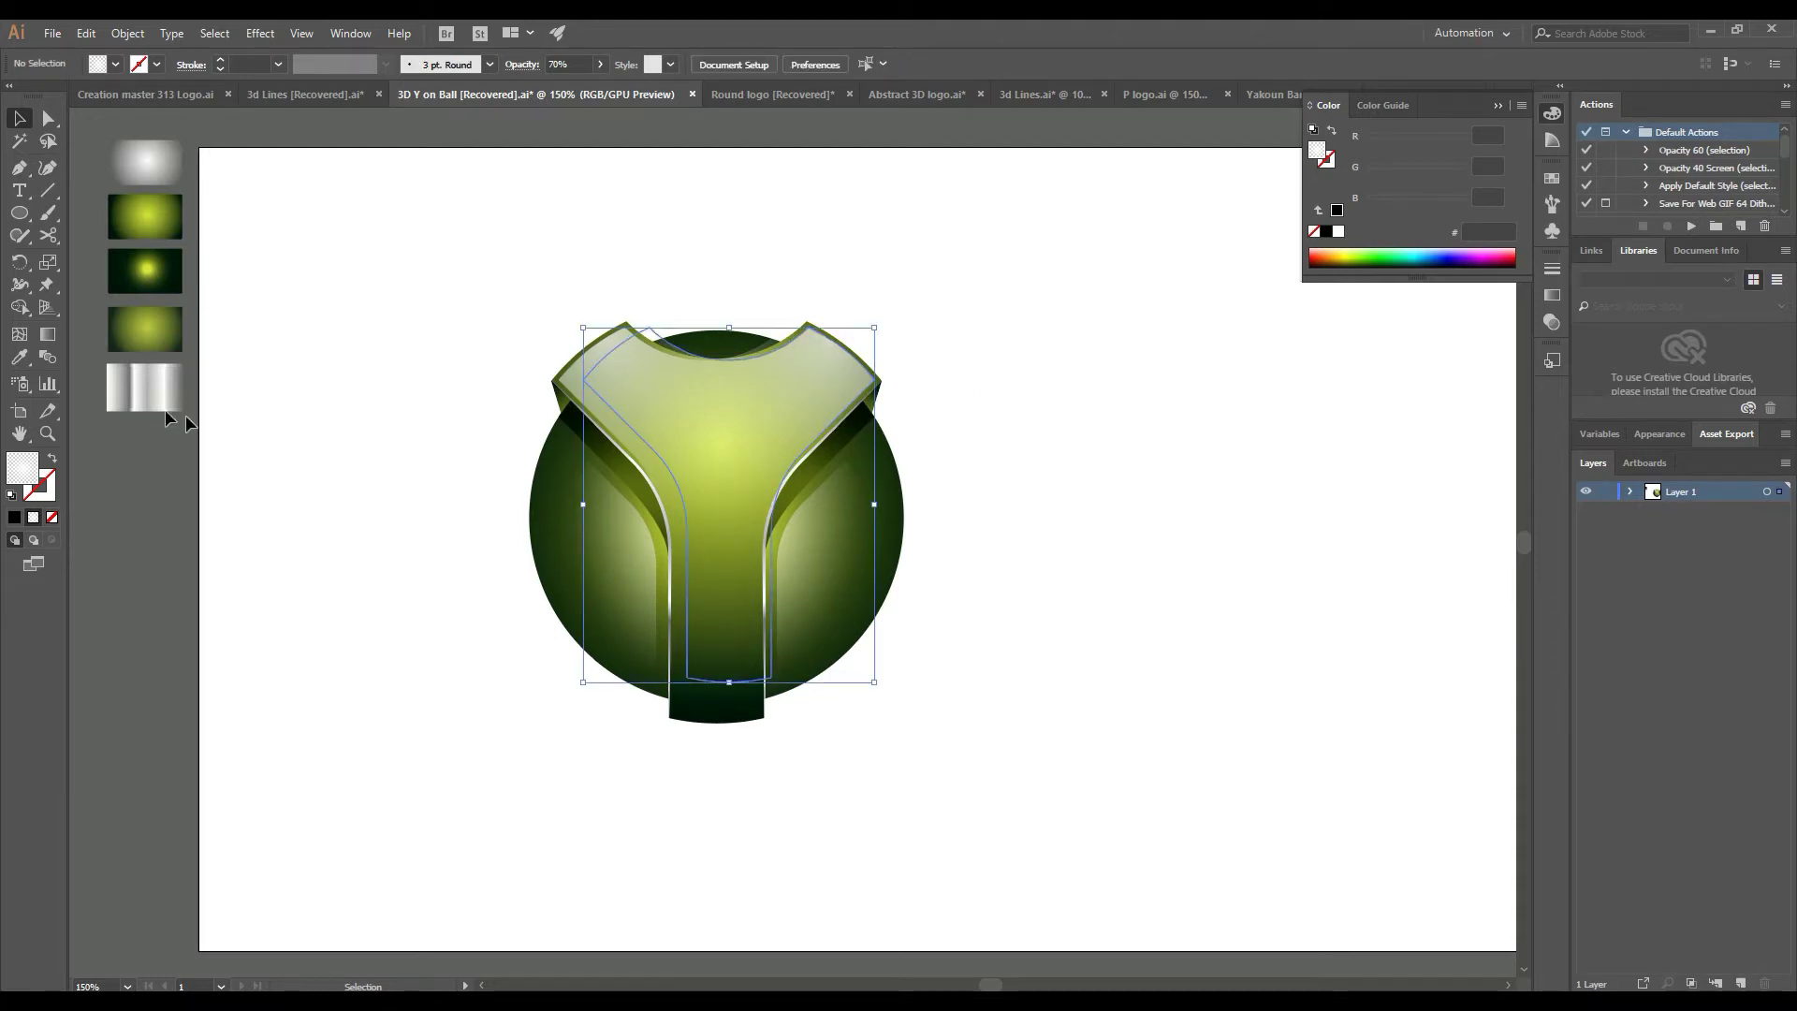
key(g)
drag(626, 324, 867, 324)
drag(626, 324, 646, 334)
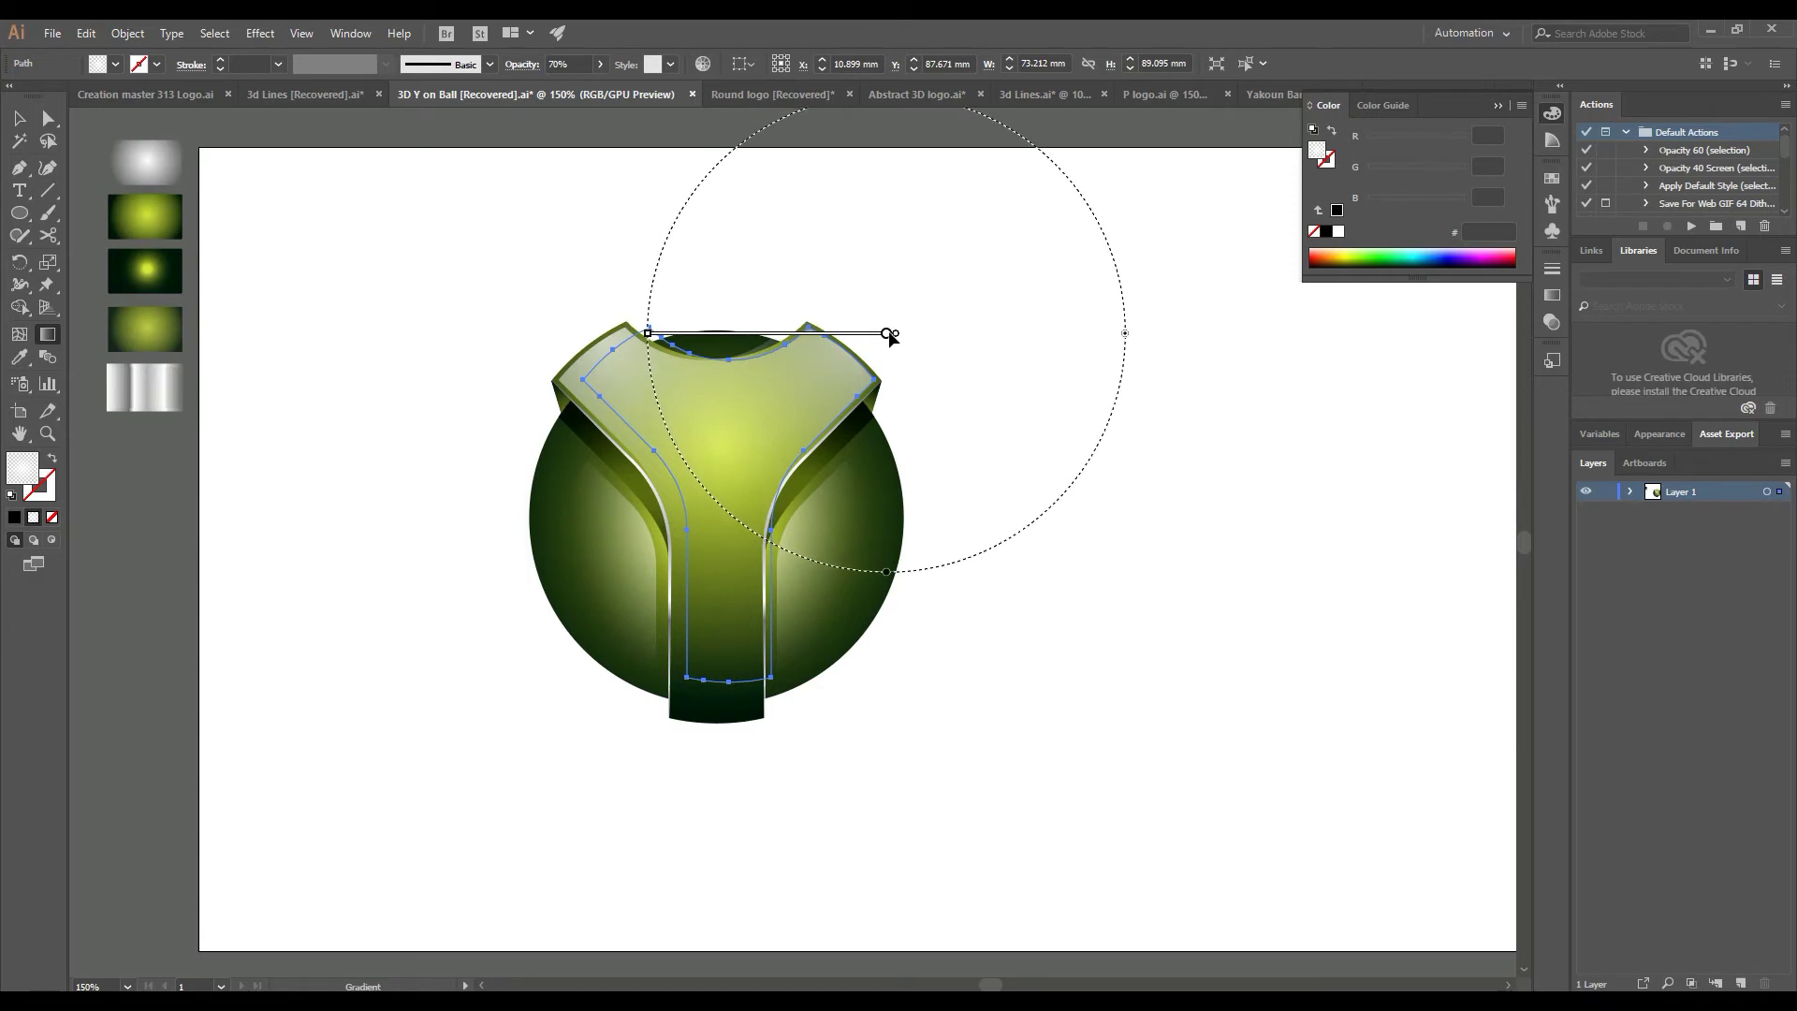
key(v)
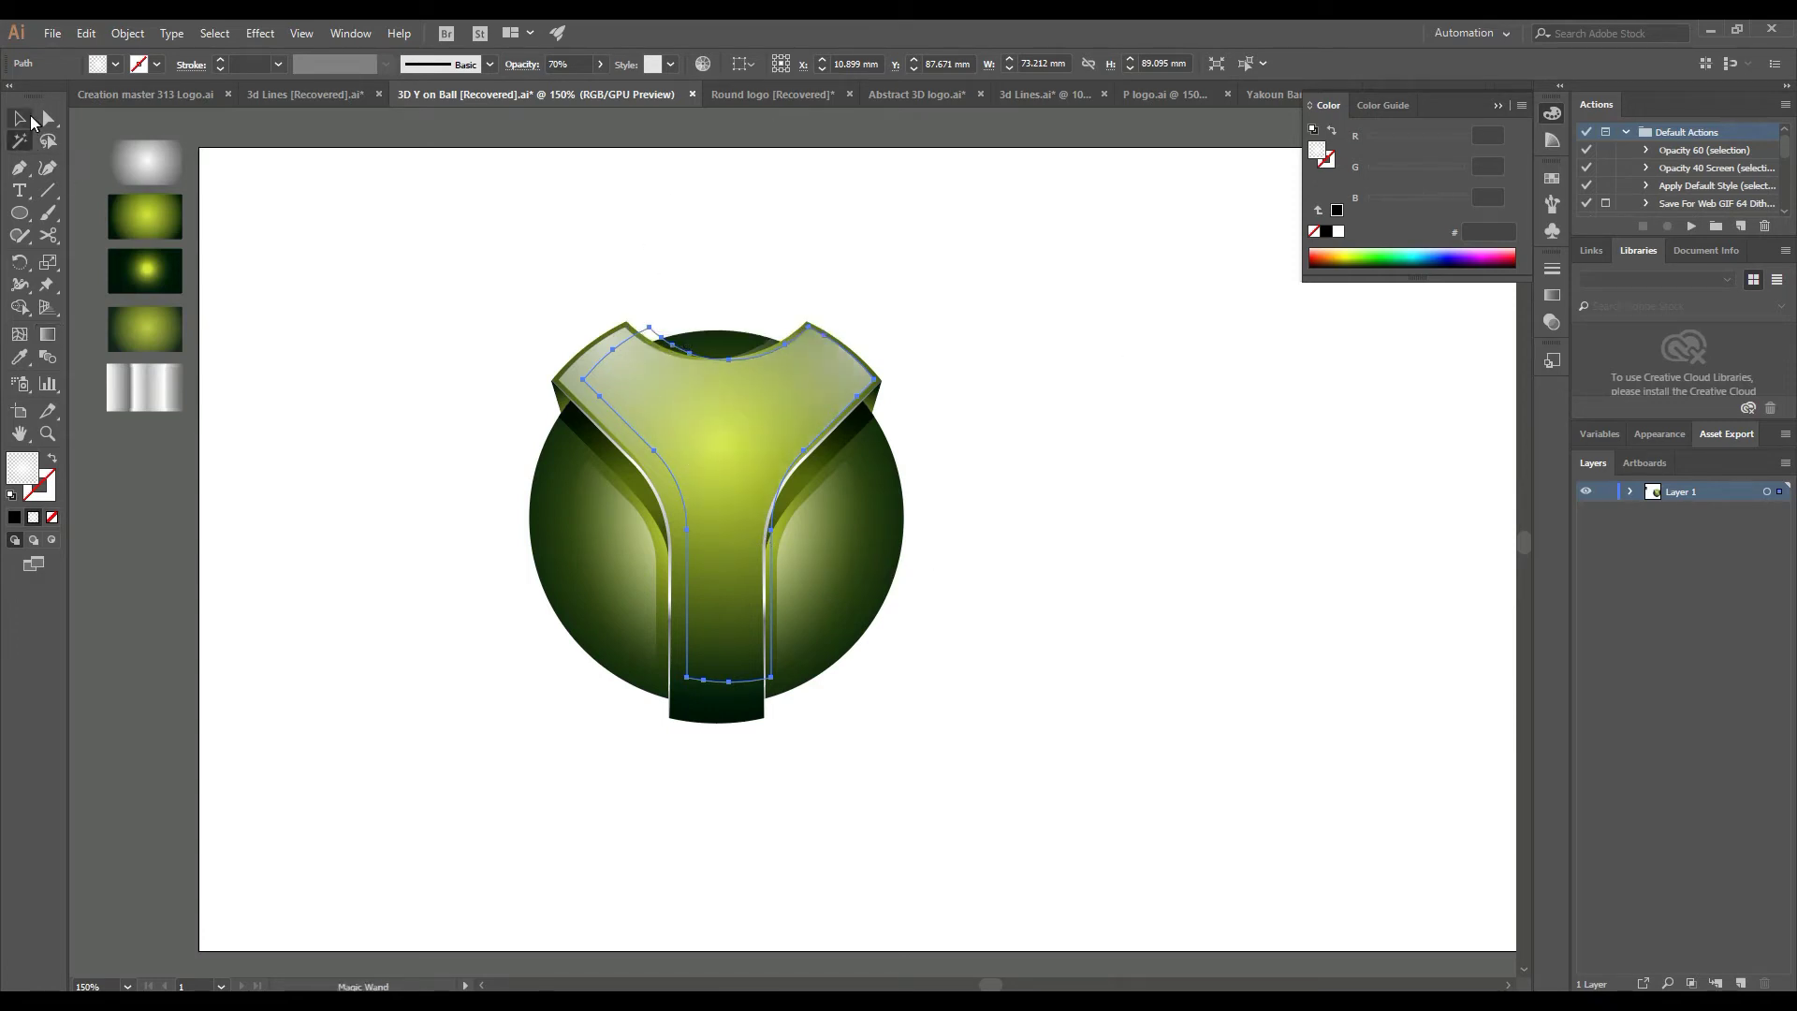
click(373, 183)
mouse_move(384, 249)
mouse_down()
mouse_move(997, 734)
mouse_move(348, 375)
mouse_up()
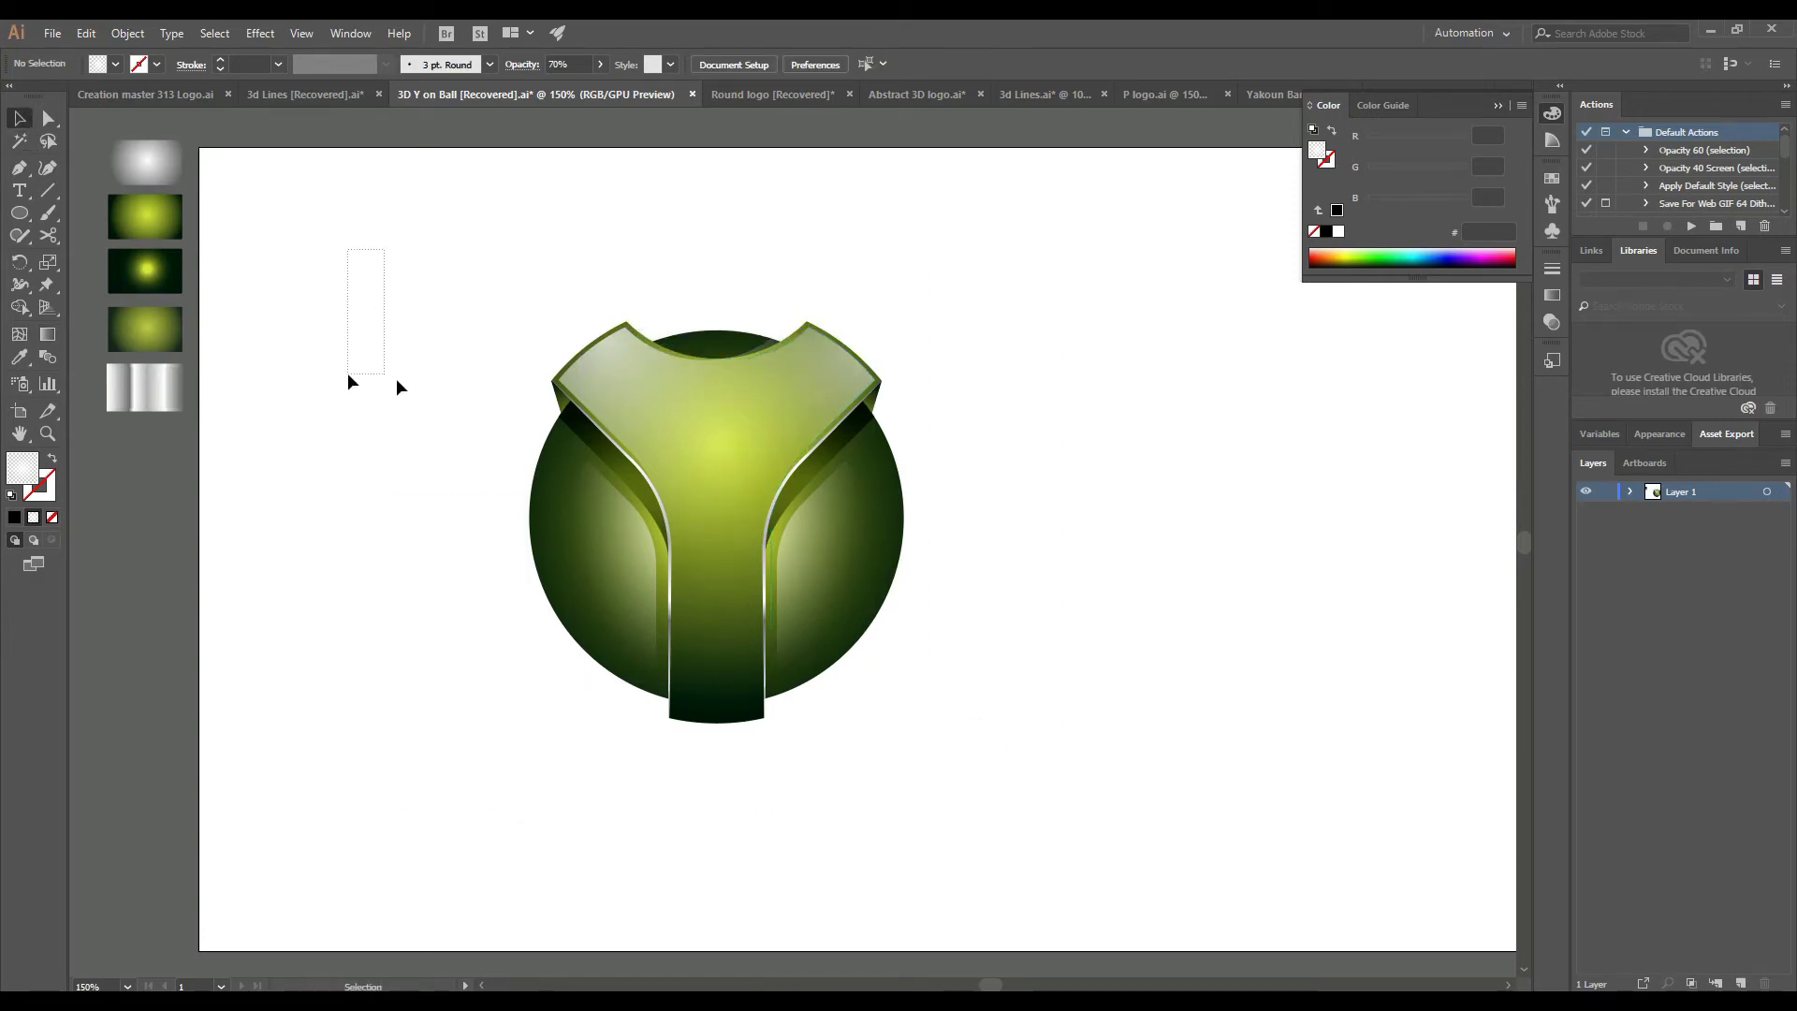
Drag one top anchor point of the overlay down to reshape its notch
click(770, 346)
key(a)
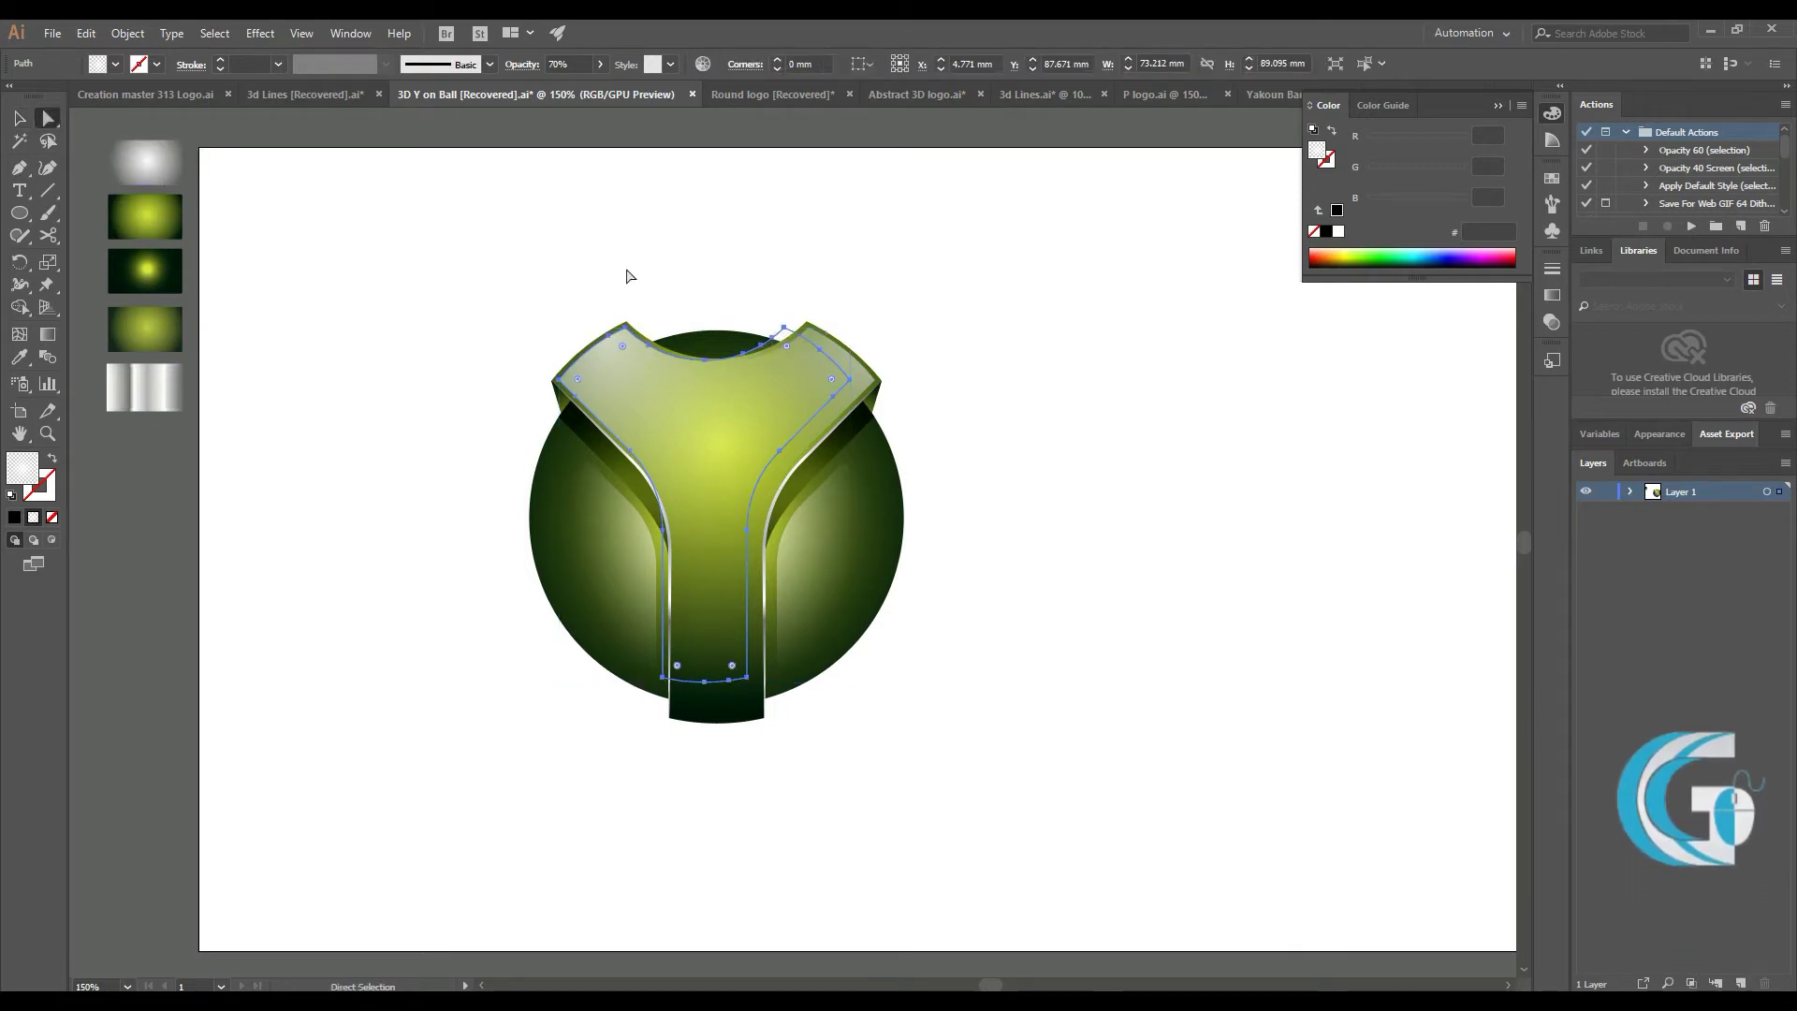
click(678, 293)
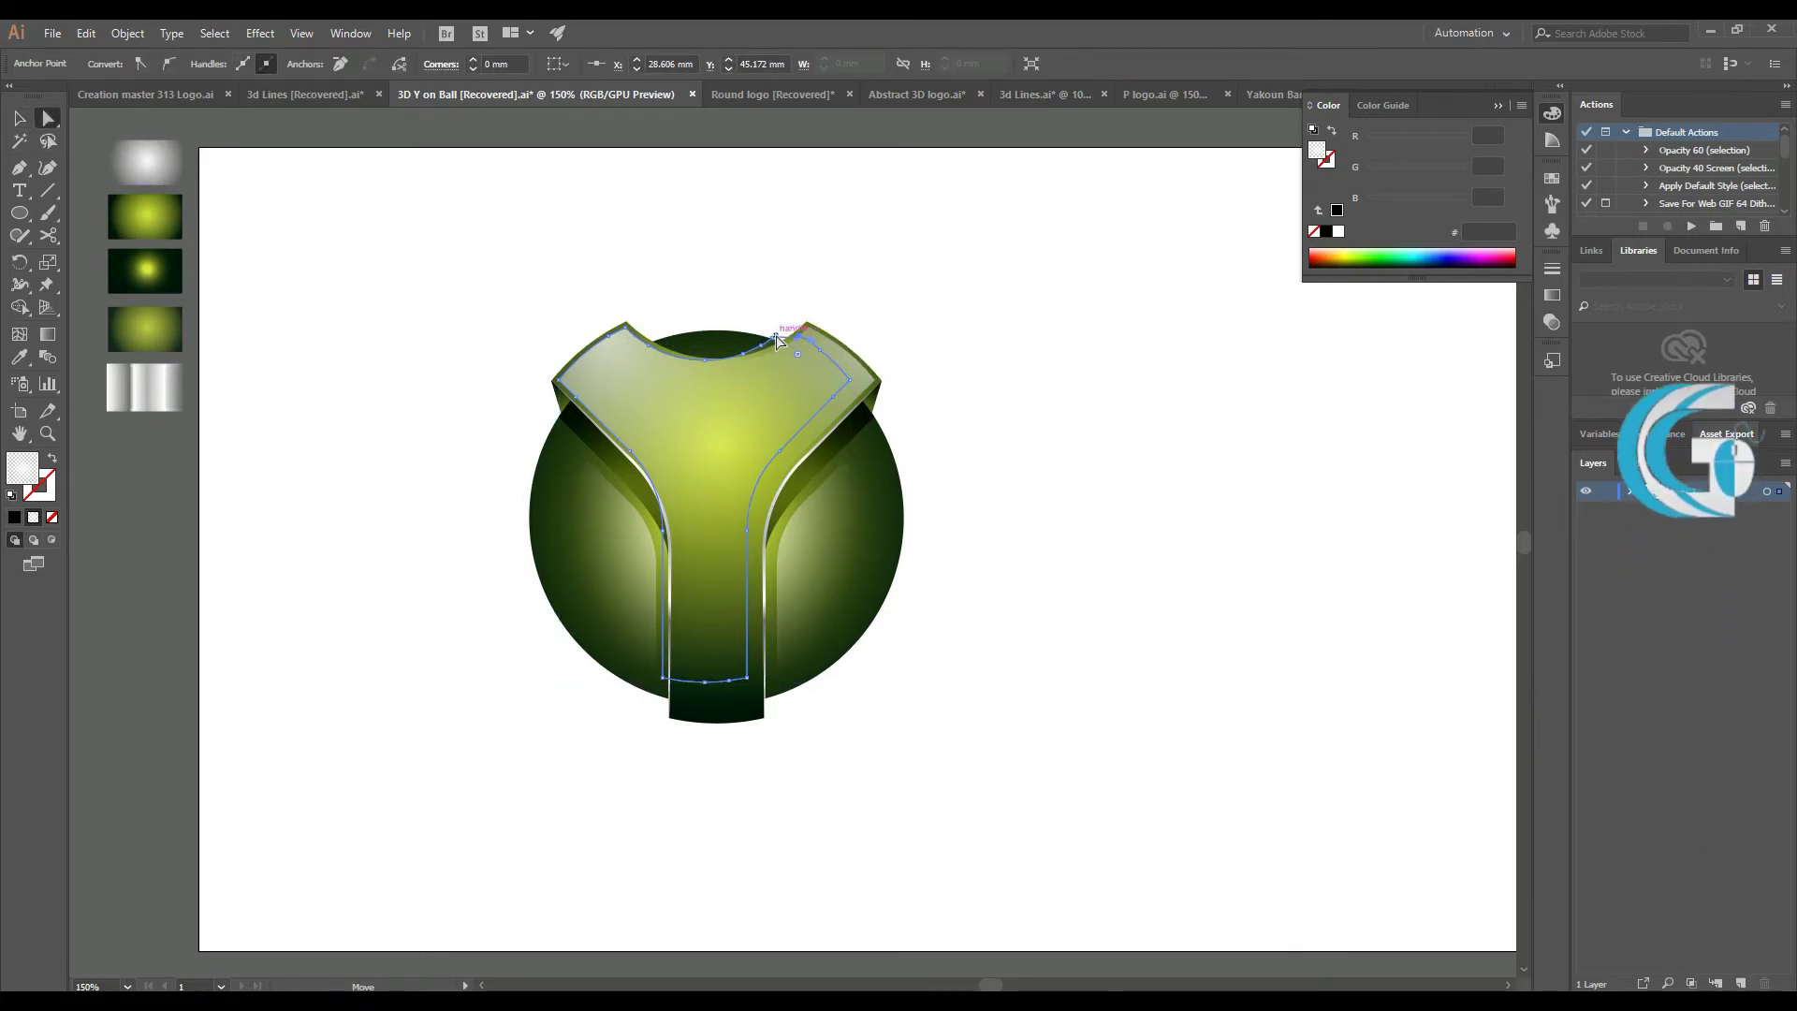
mouse_move(773, 339)
mouse_down()
mouse_move(803, 344)
mouse_move(752, 350)
mouse_move(775, 357)
mouse_up()
click(889, 339)
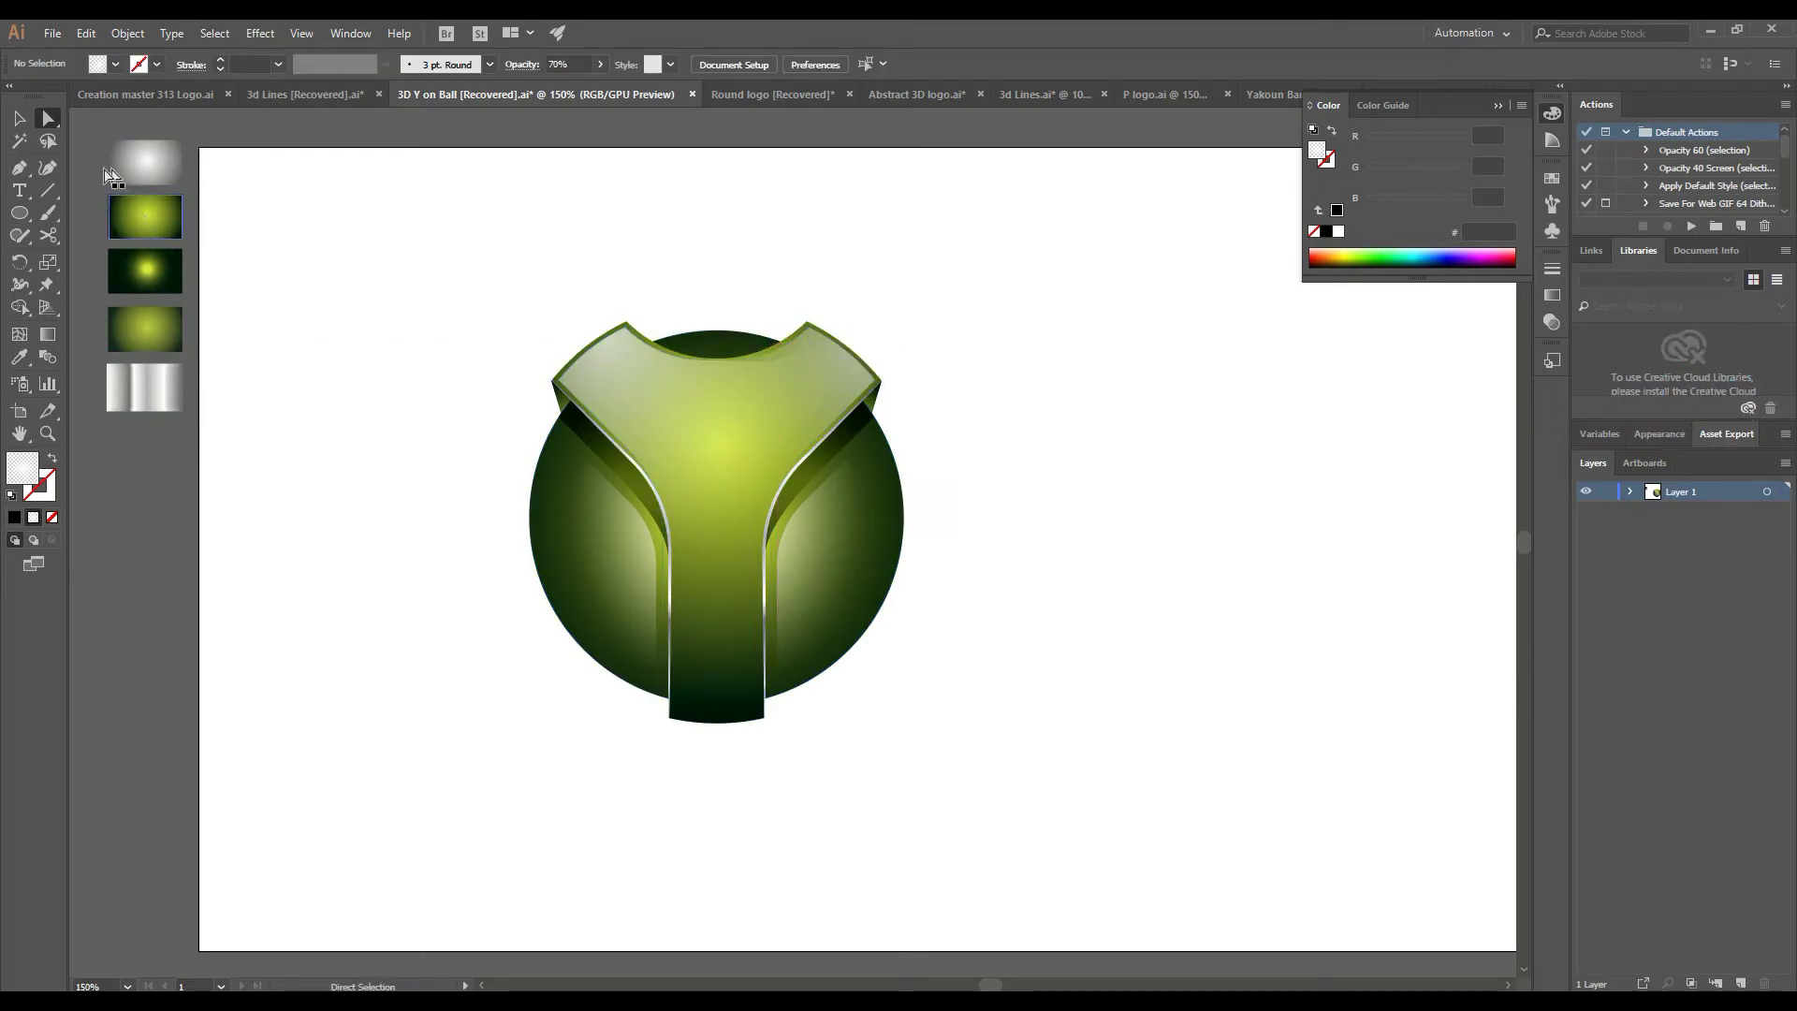
Fine-tune the overlay gradient's centre, shifting it down-left then slightly back
click(599, 375)
key(g)
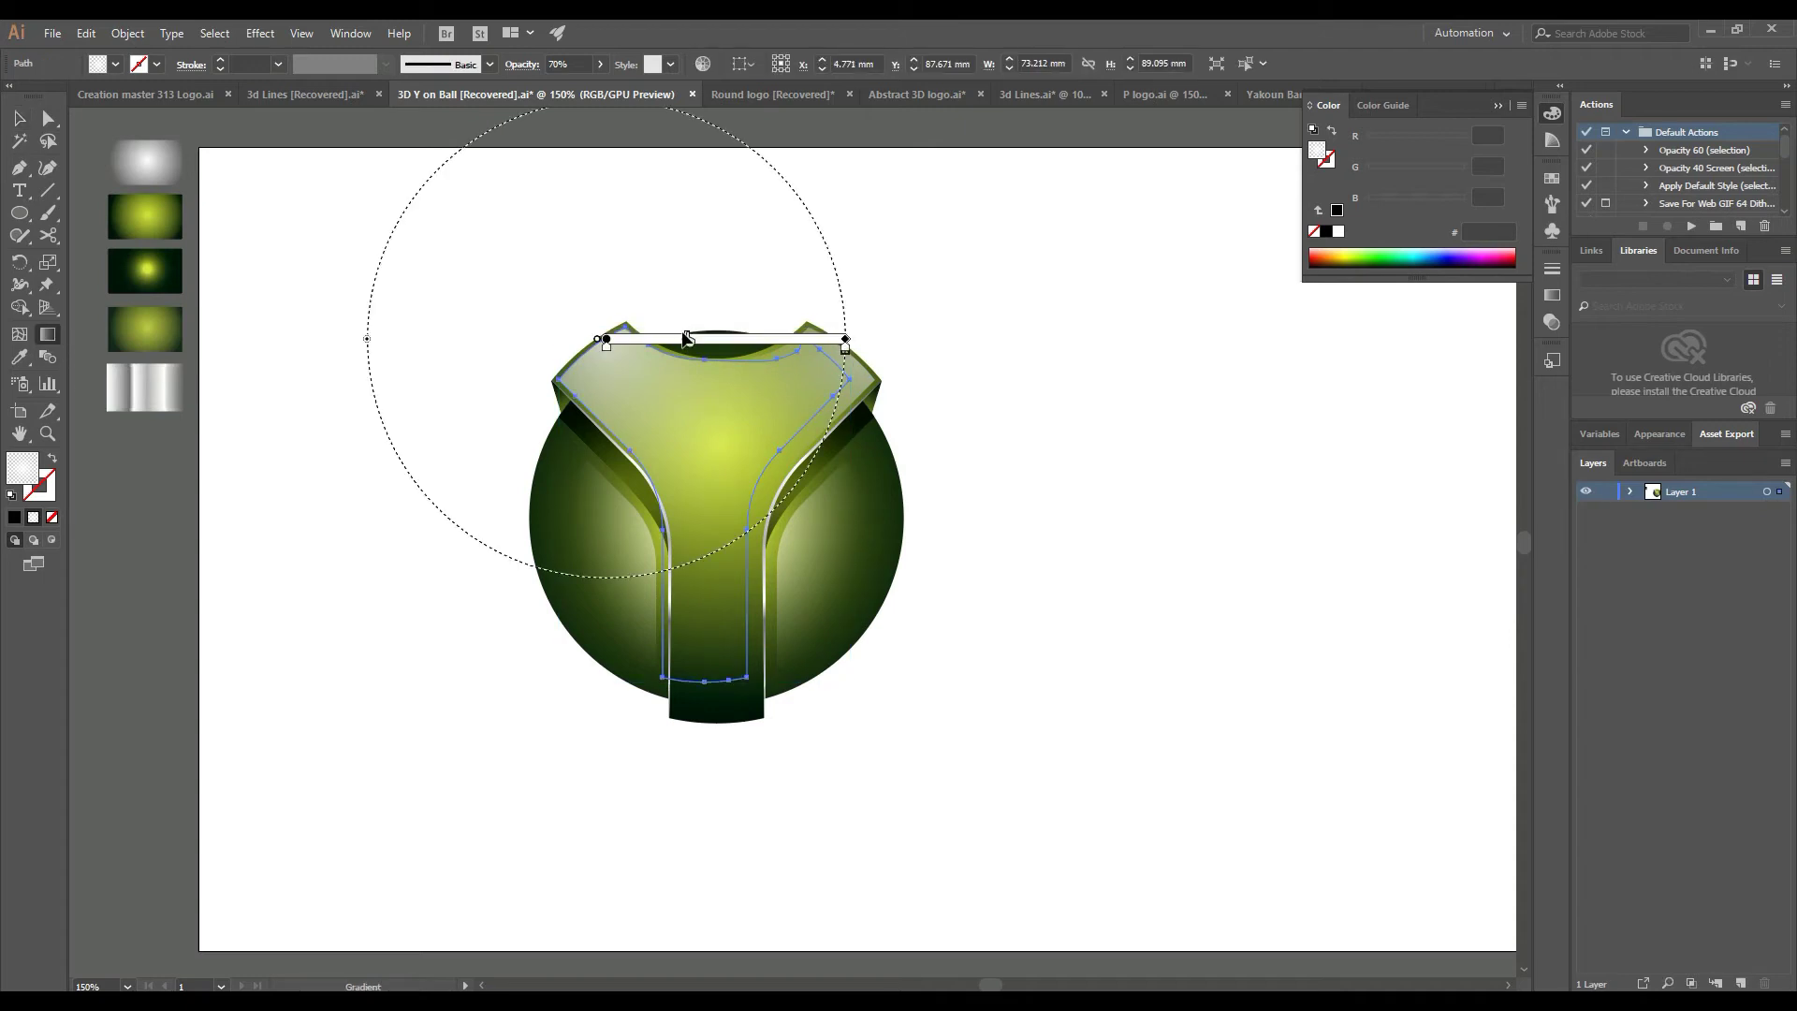
drag(652, 331, 627, 358)
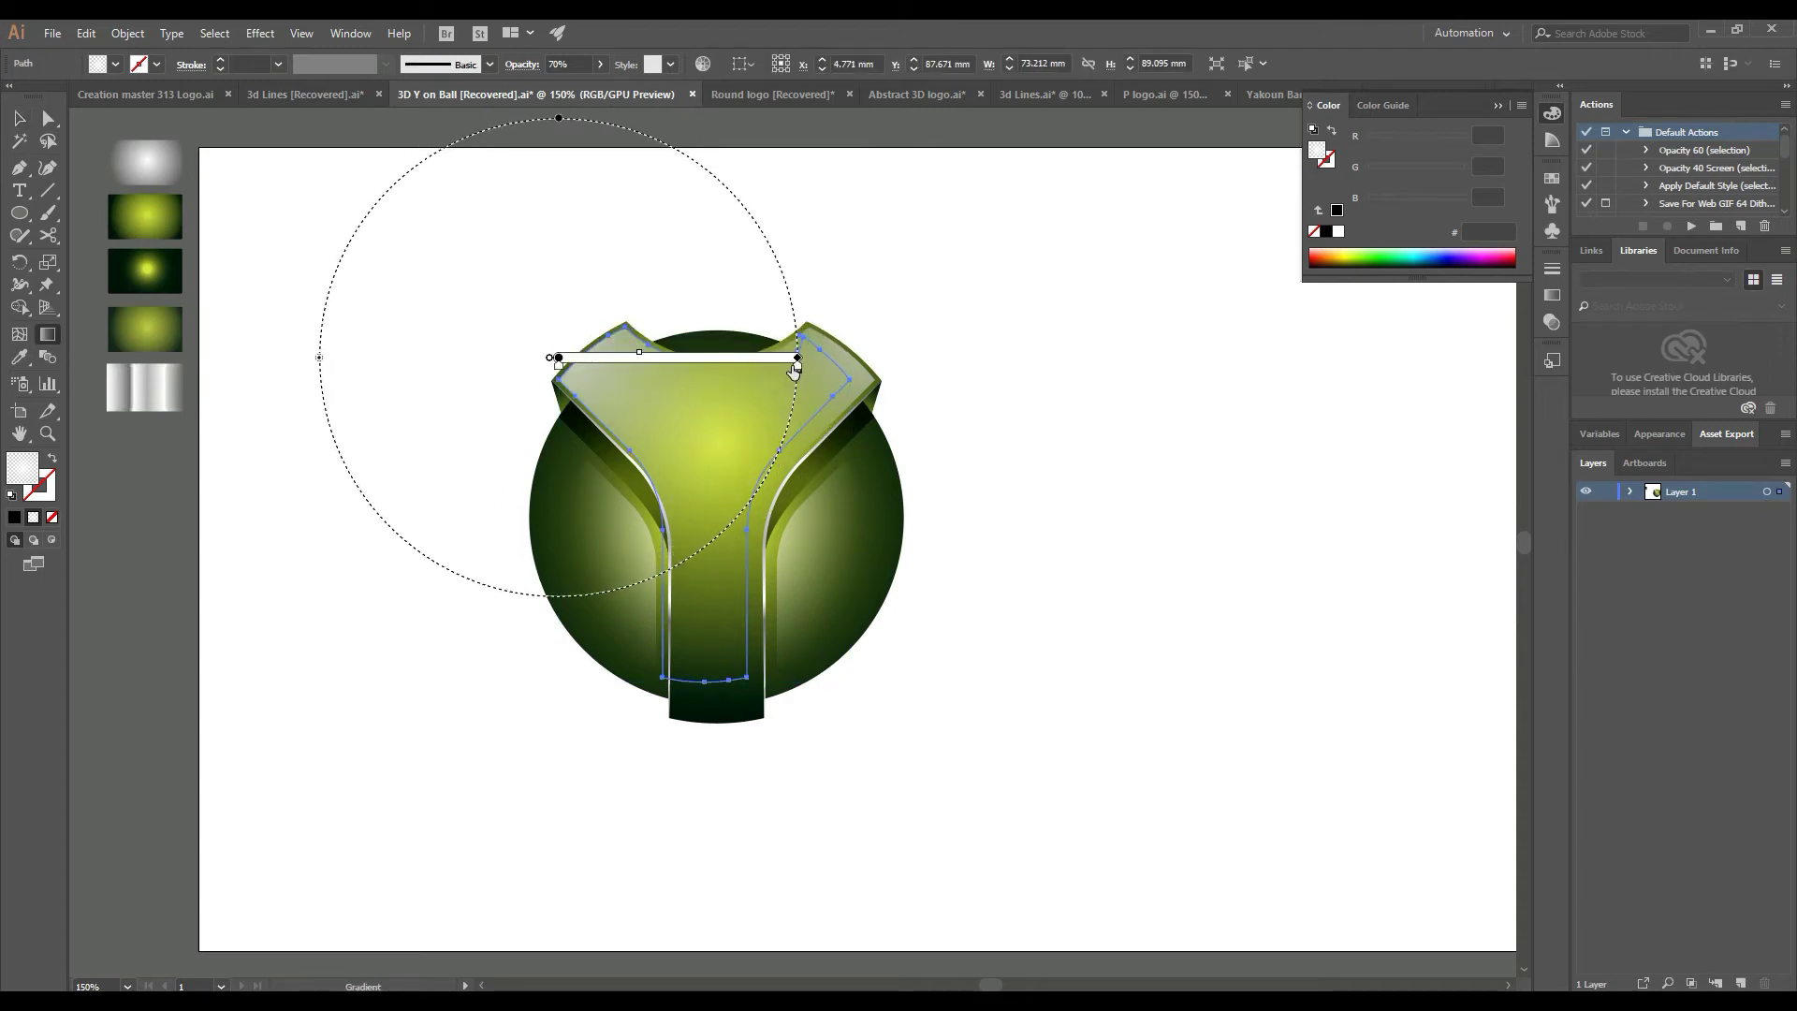
drag(624, 362, 632, 347)
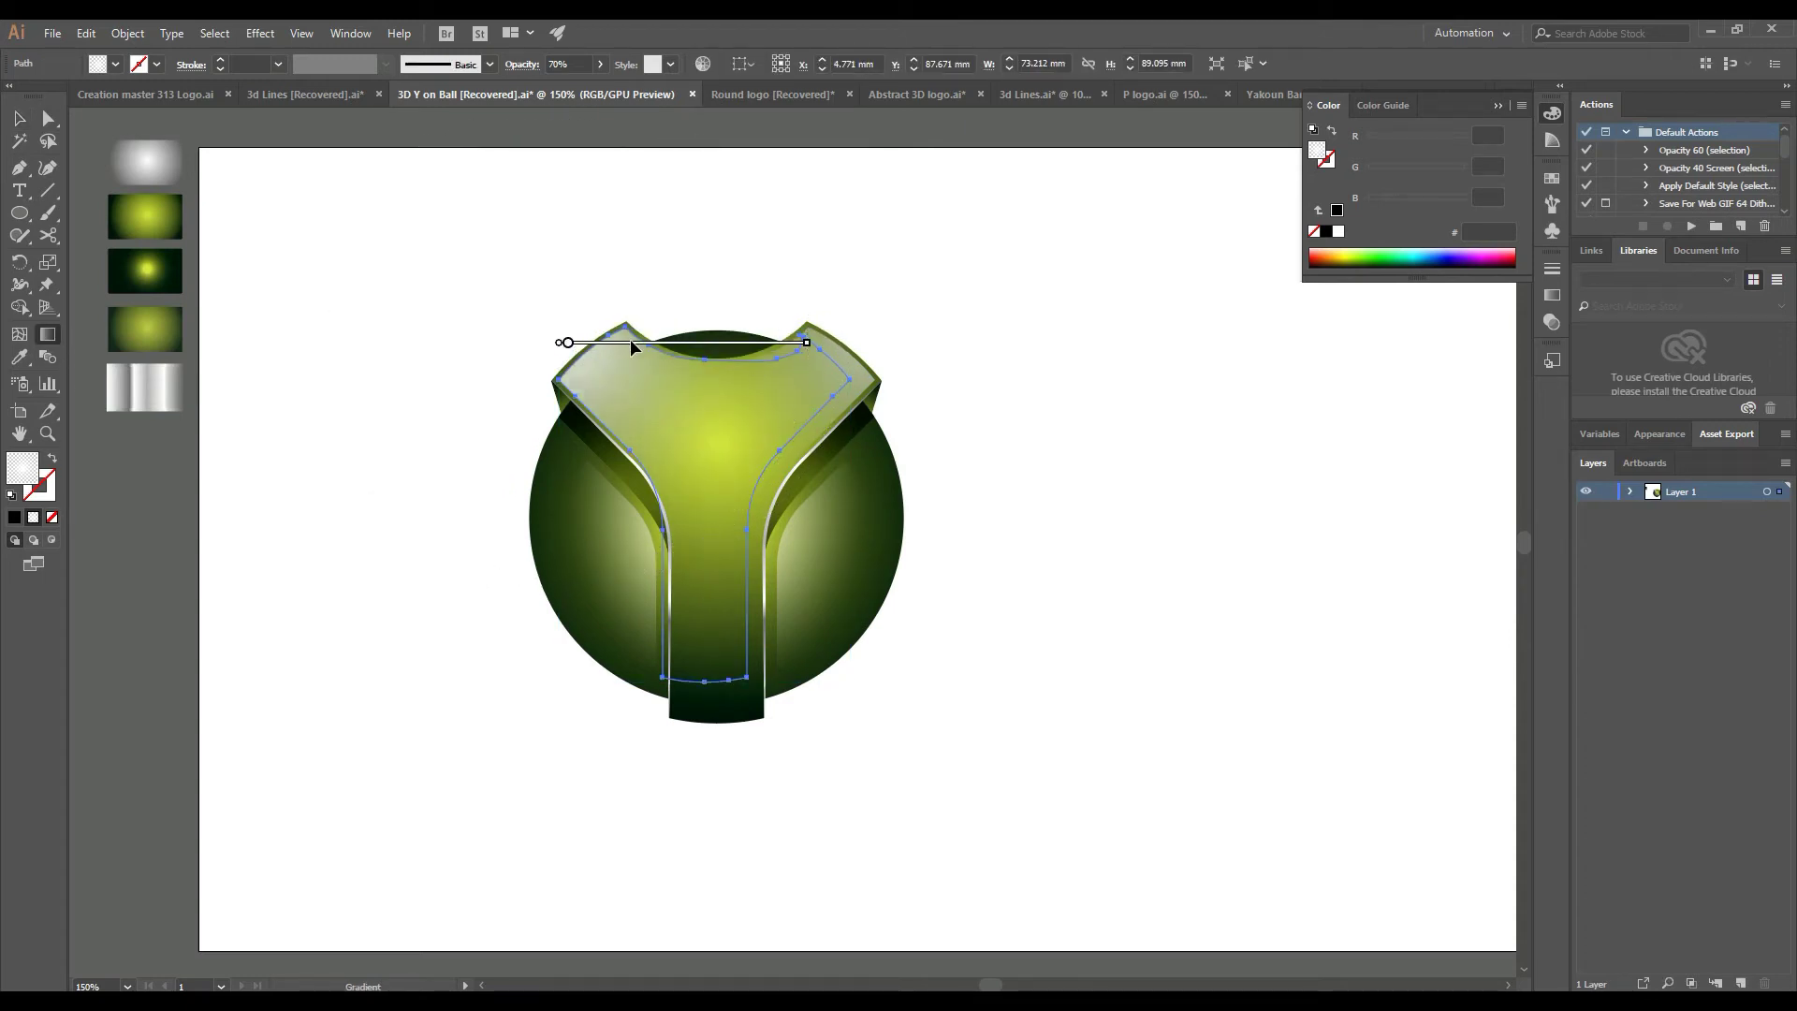
key(ctrl+shift+a)
Group all the logo pieces and move the group to the right
key(v)
drag(409, 239, 1177, 750)
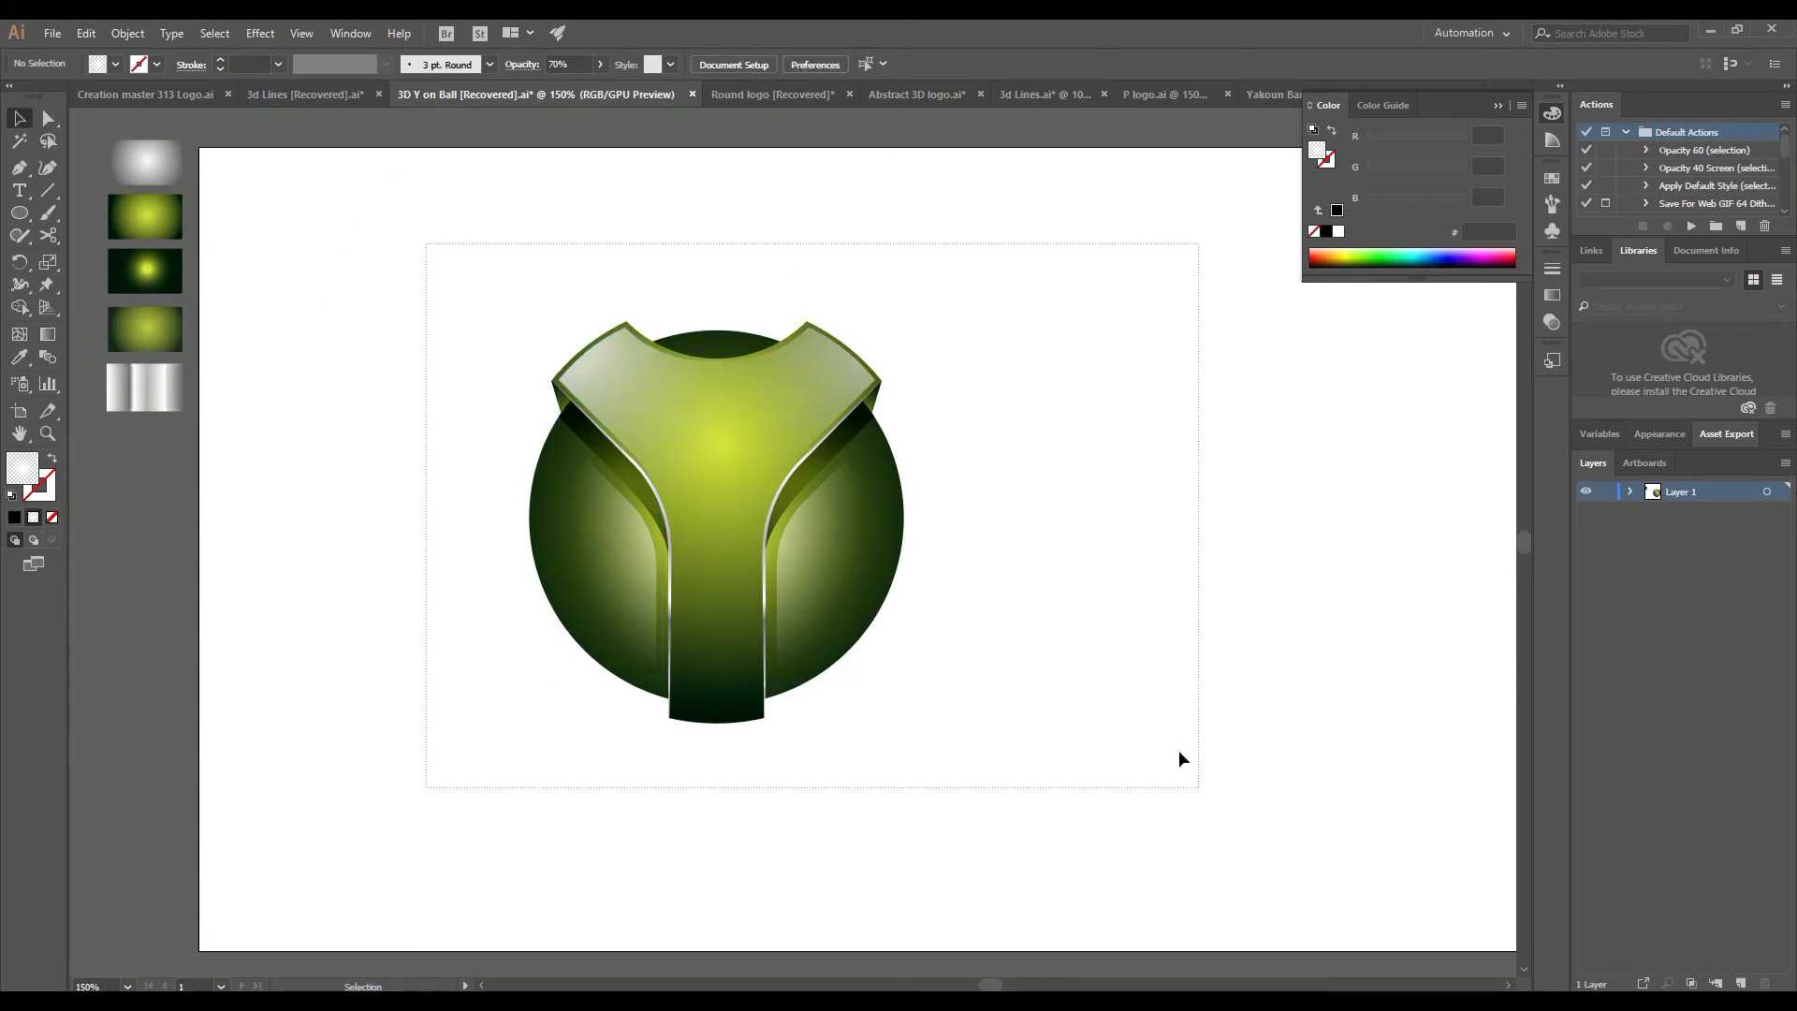
right_click(1081, 453)
click(1161, 564)
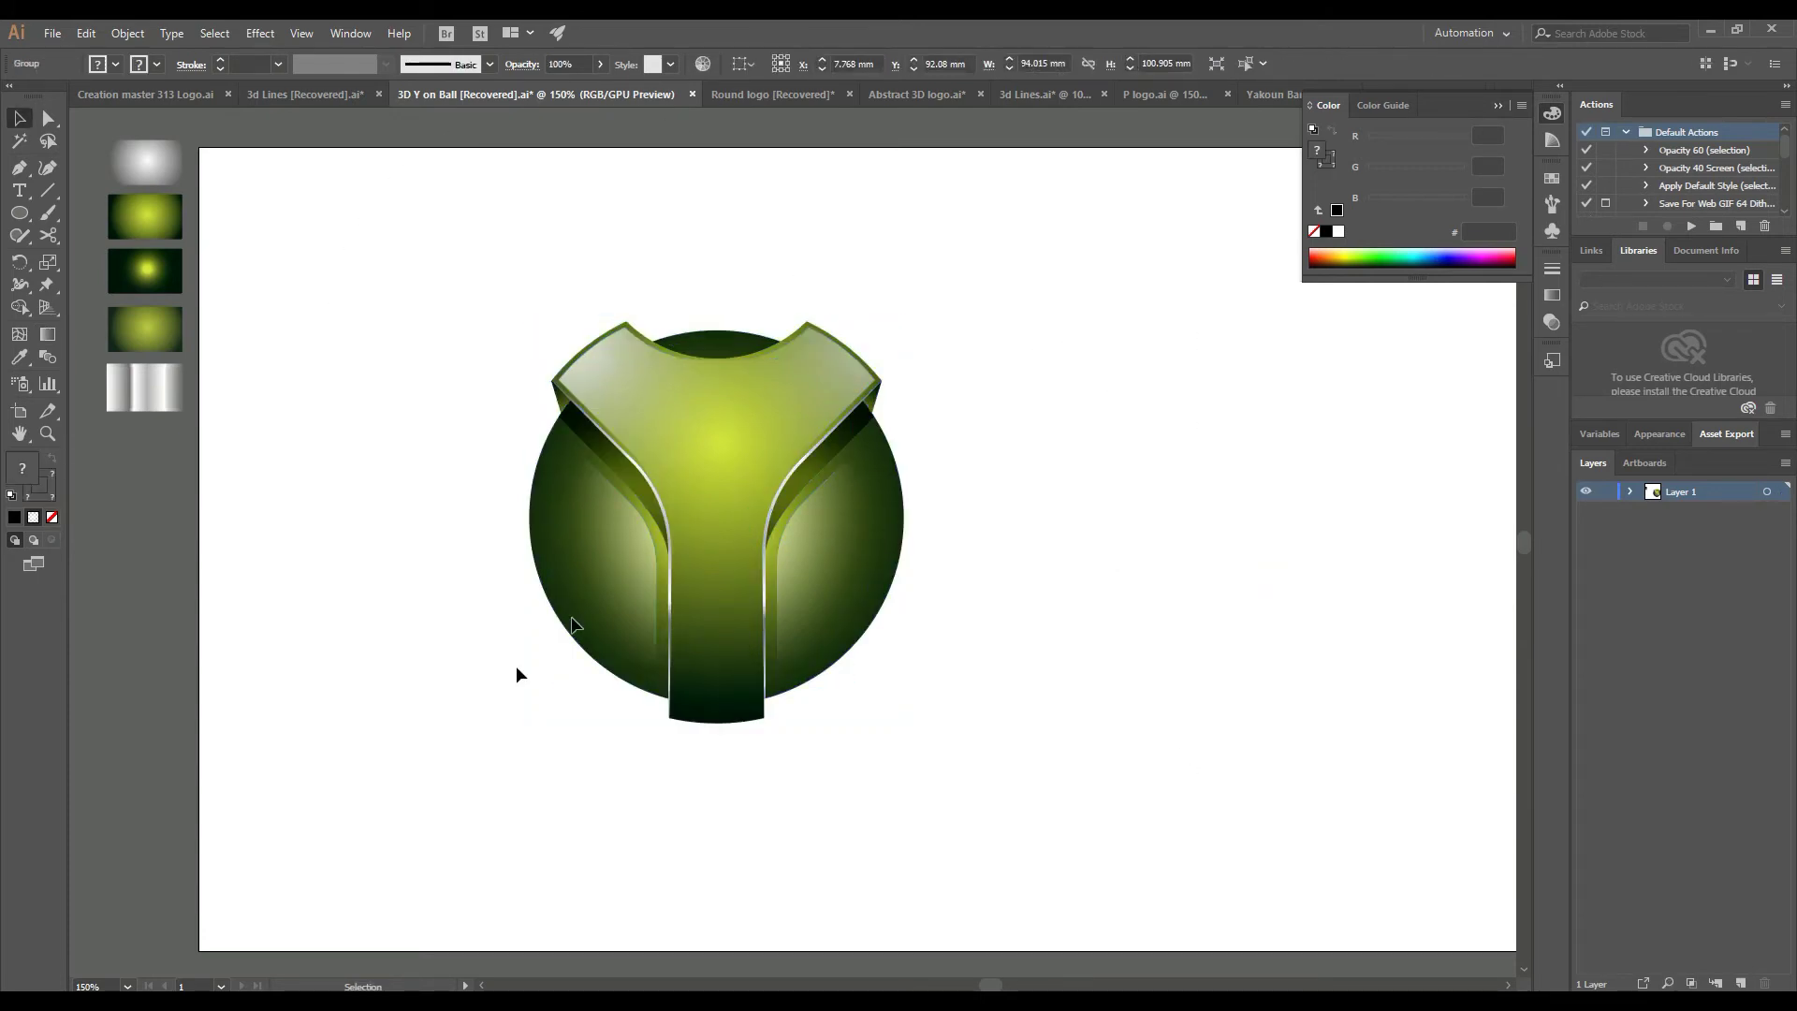
drag(621, 570, 973, 570)
drag(1346, 563, 1332, 550)
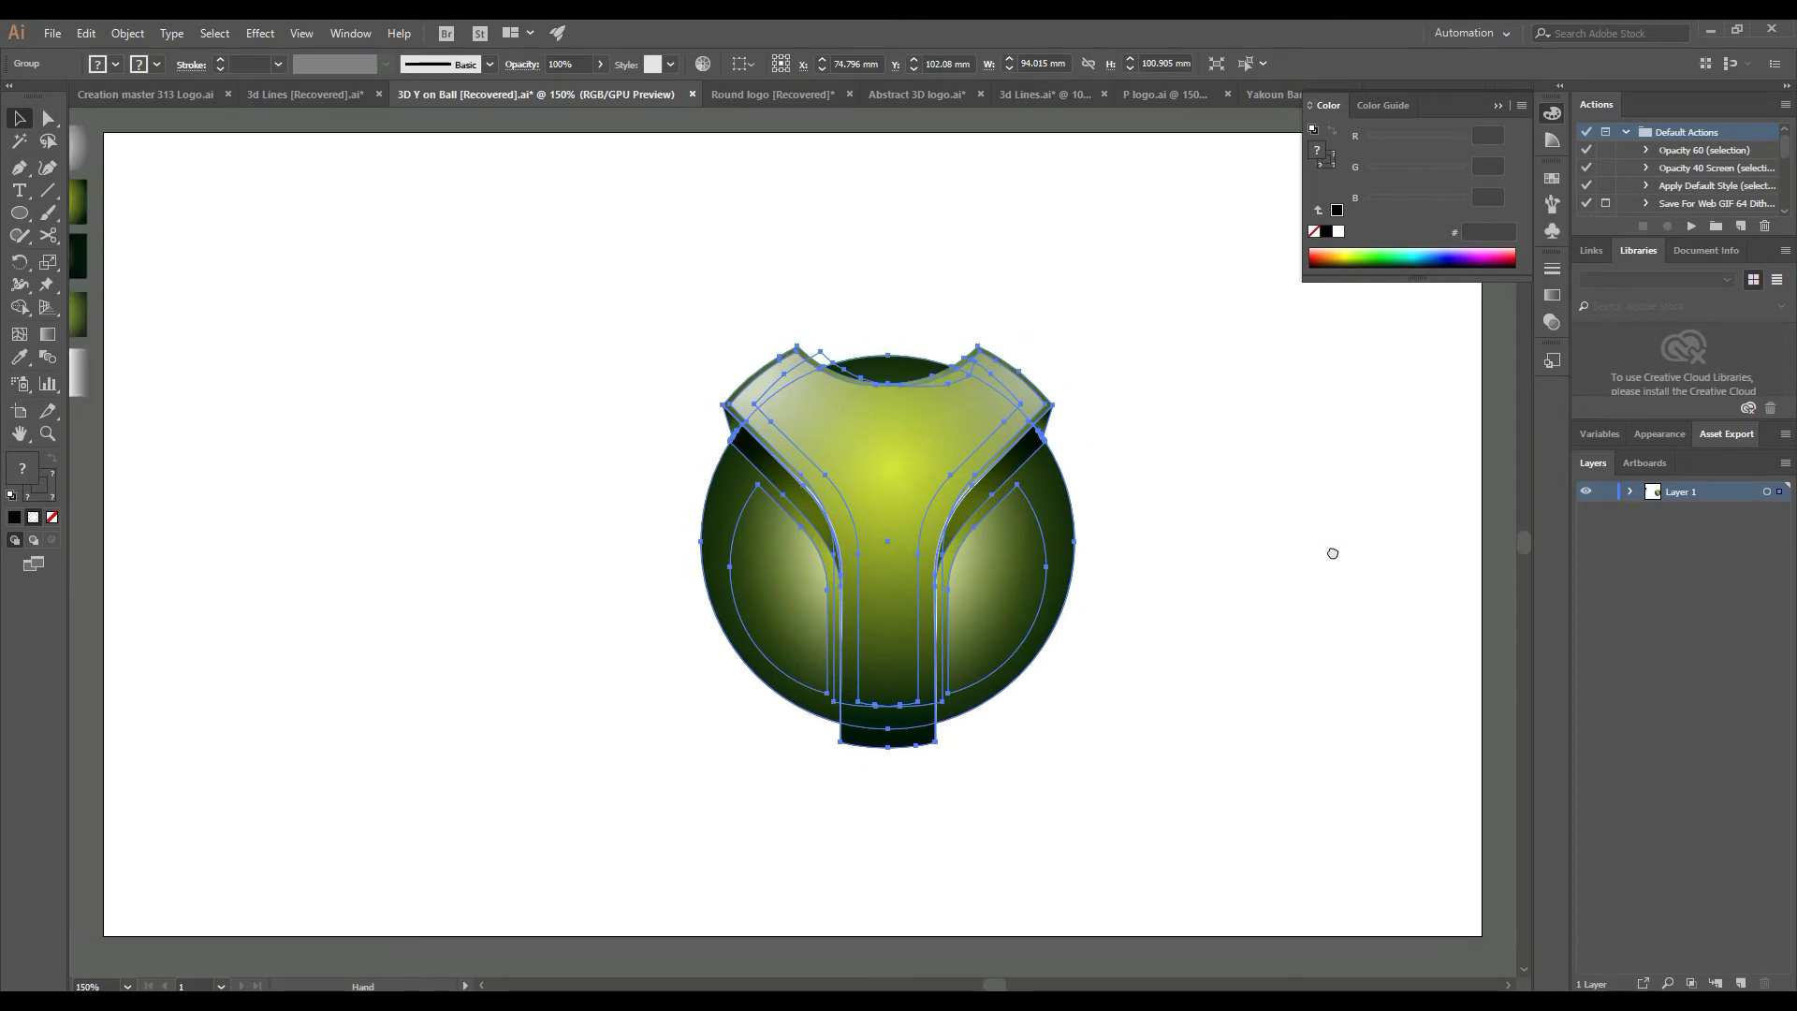
Draw an artboard-sized rectangle filled with the dark radial gradient, with the glow centred
key(ctrl+shift+a)
key(m)
drag(122, 132, 1502, 935)
key(v)
click(84, 257)
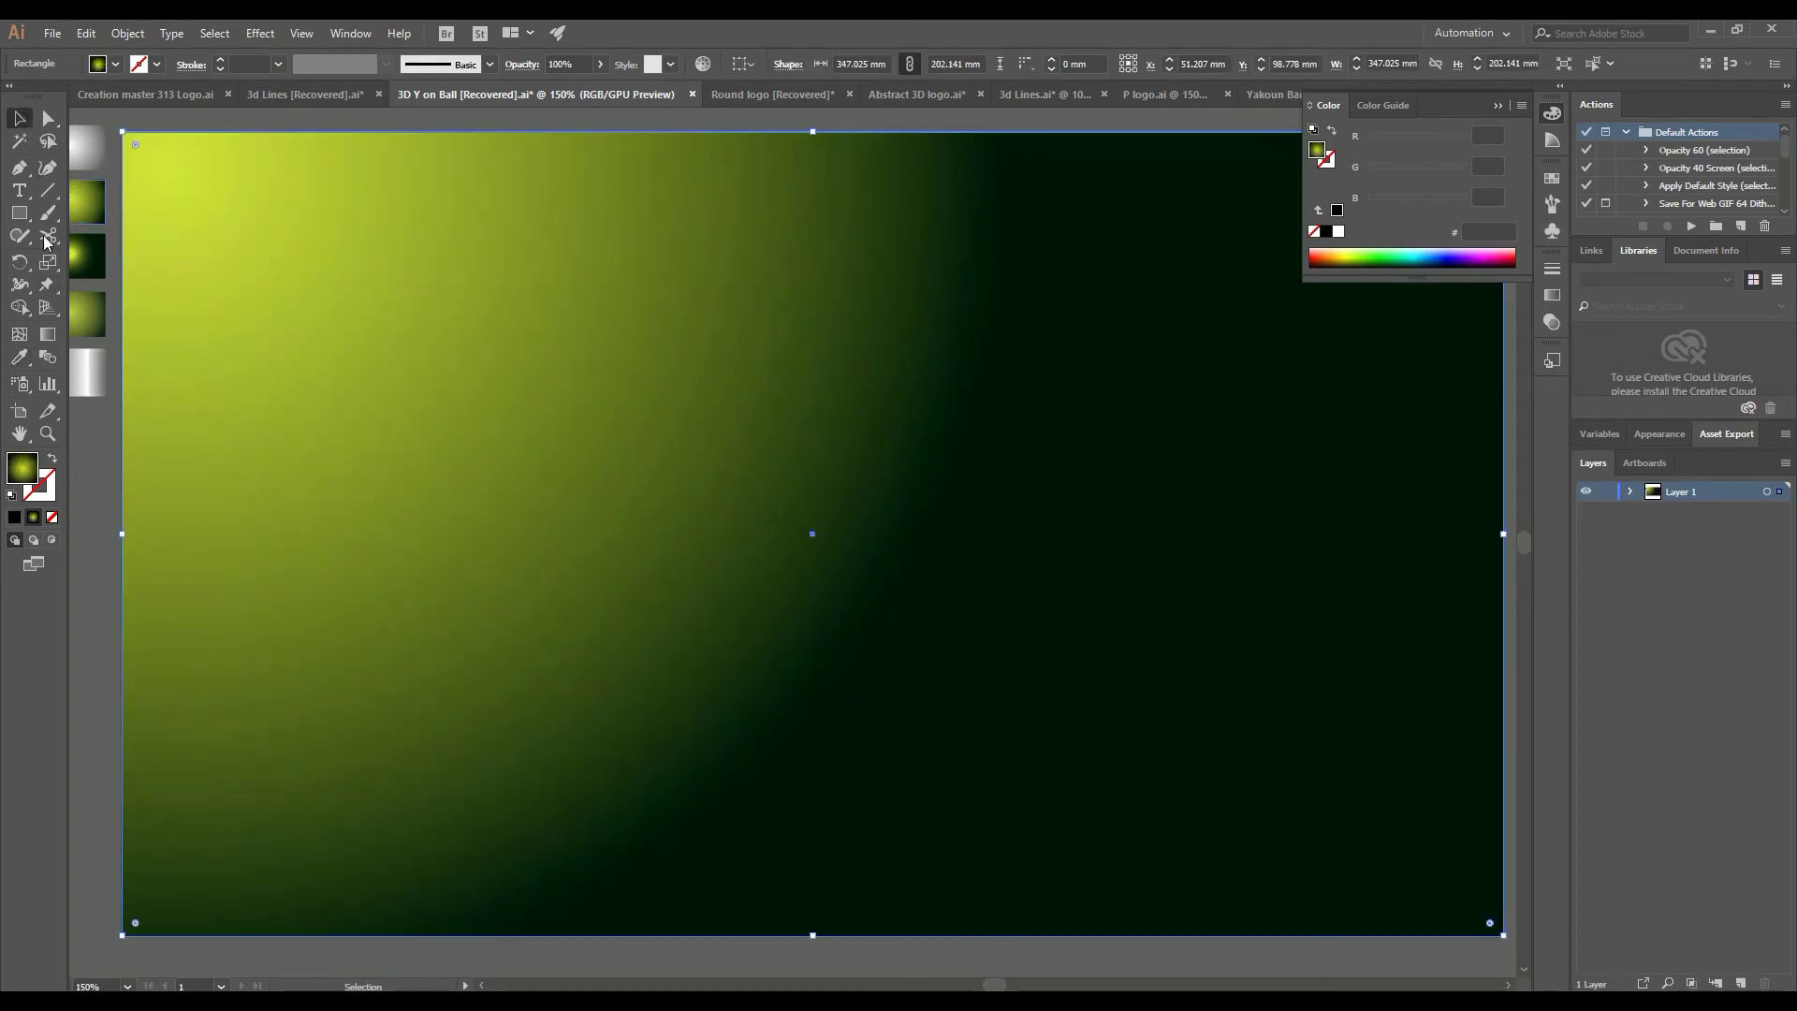
click(48, 334)
drag(809, 534, 1508, 533)
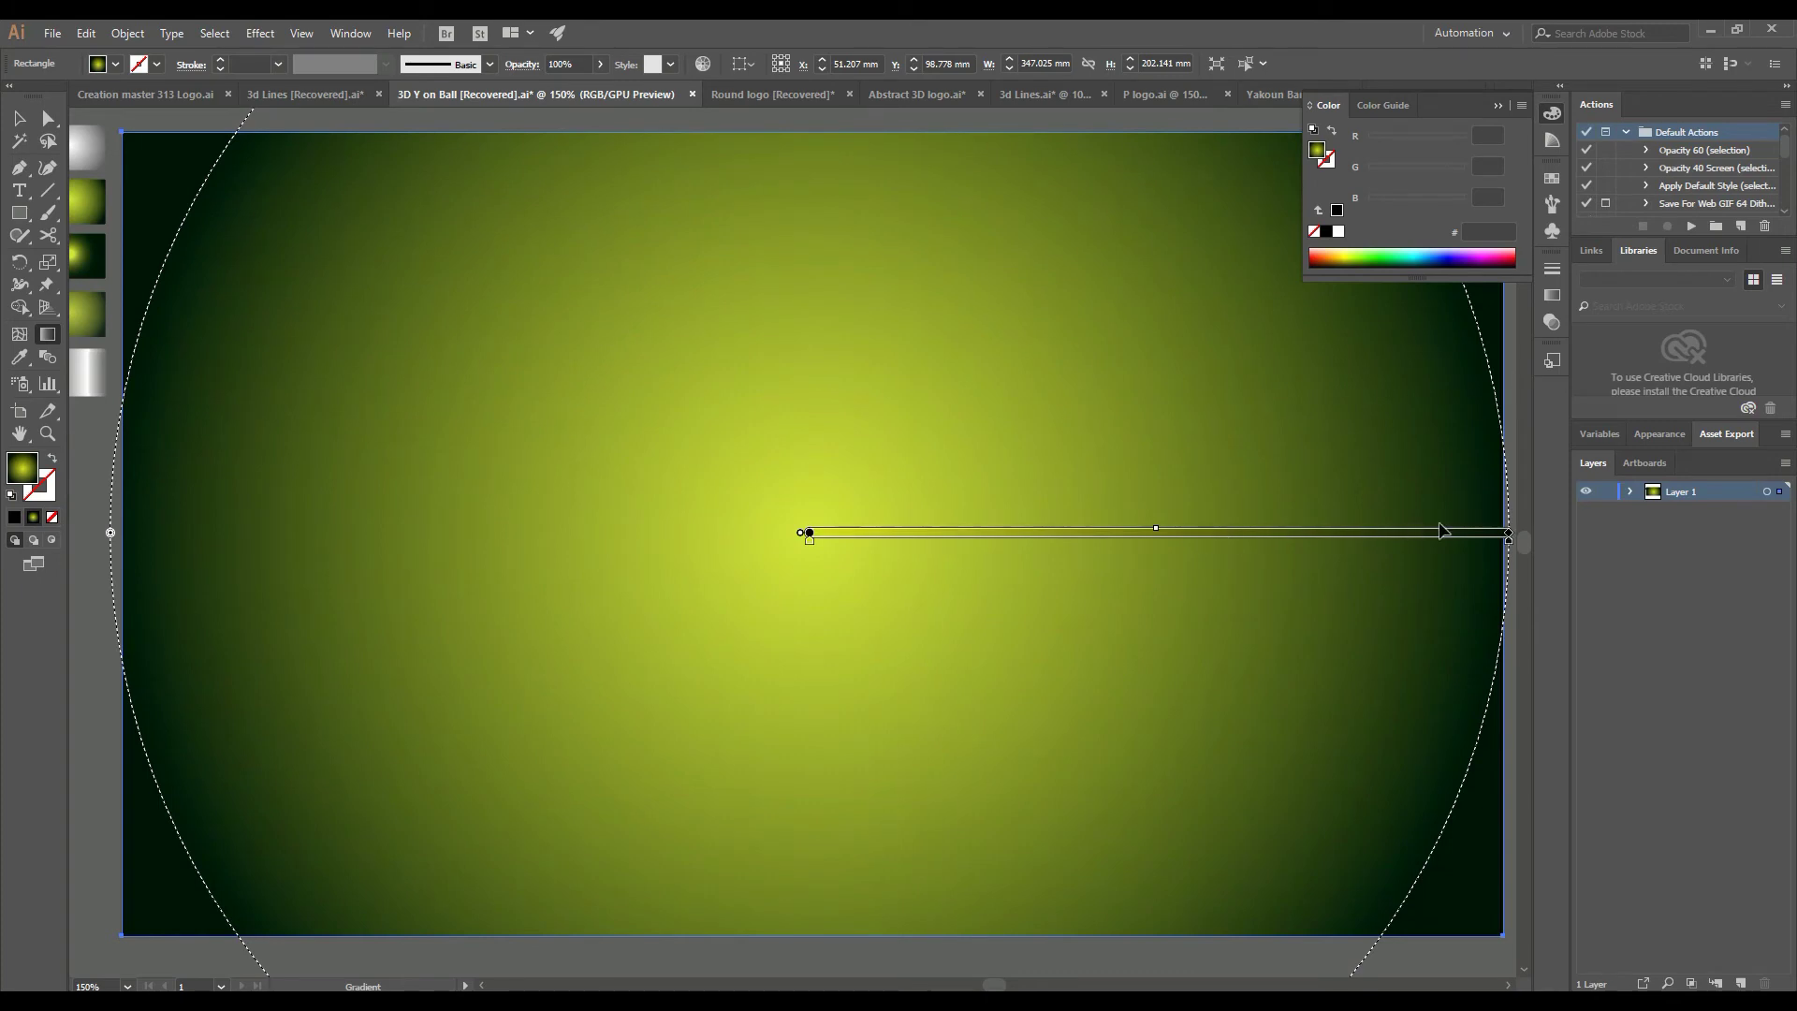
drag(1106, 531, 1102, 531)
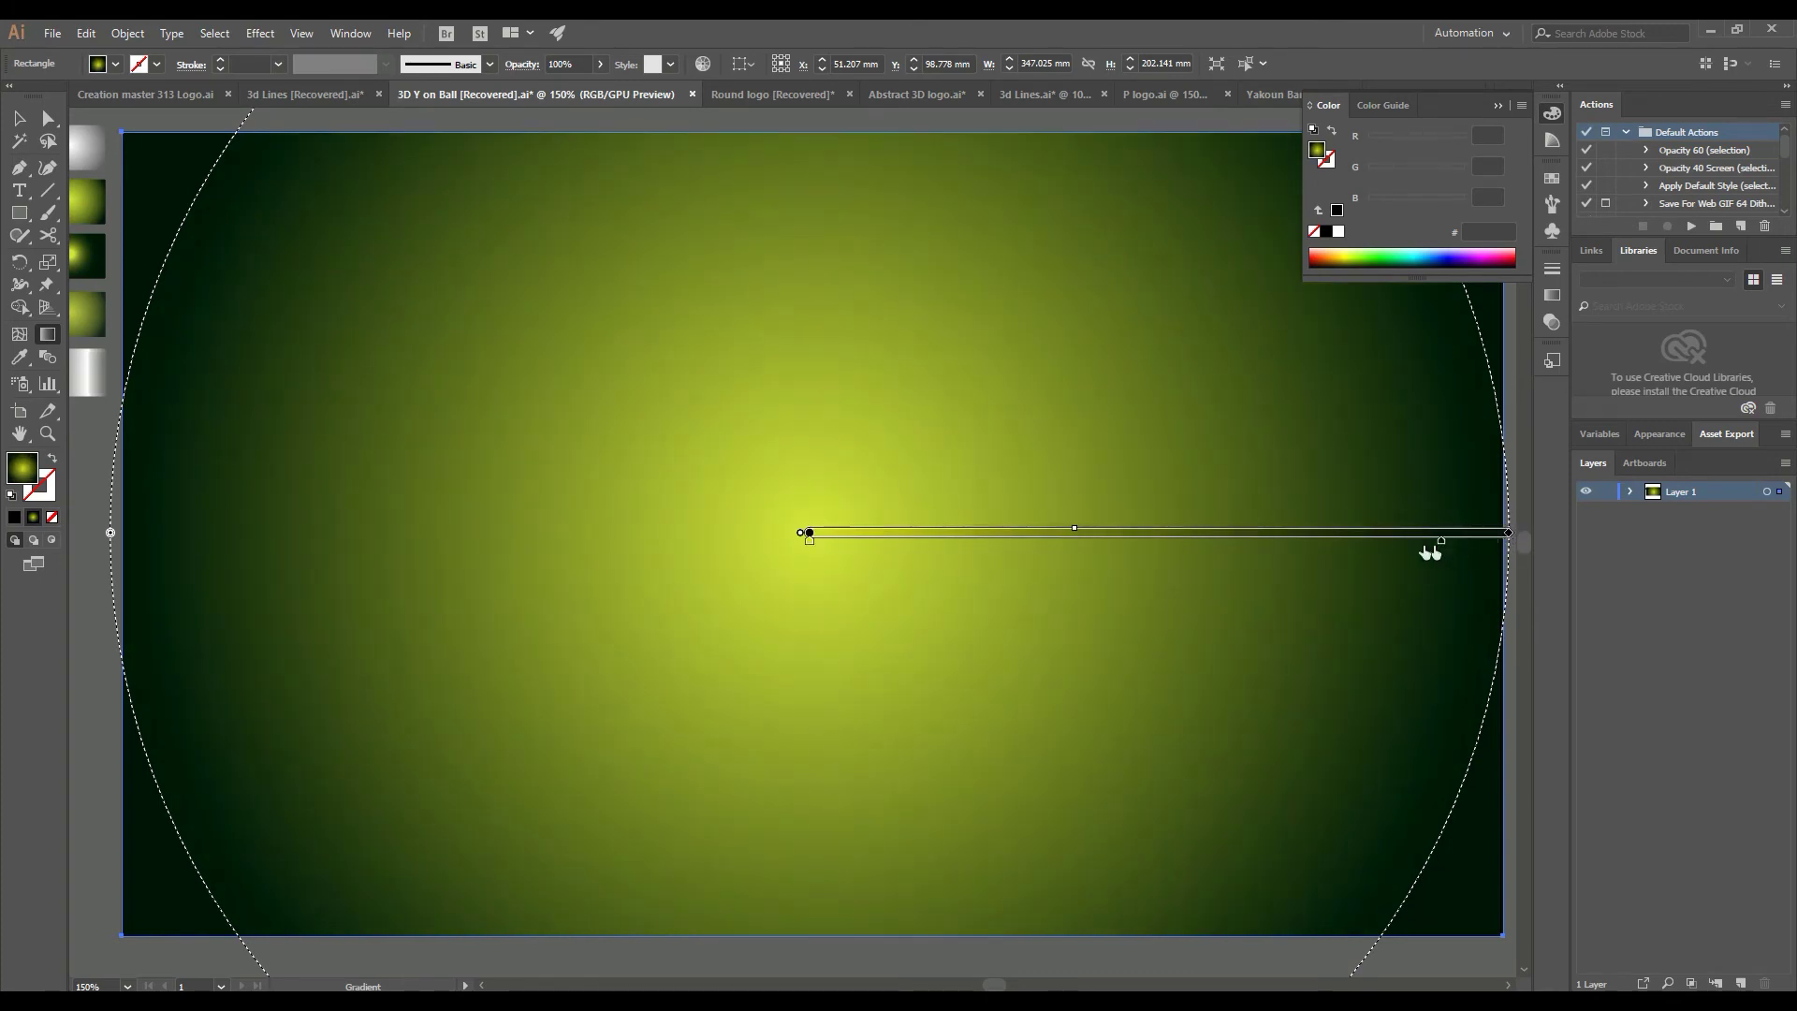
drag(1430, 552, 1400, 543)
Send the background rectangle to the back and shift the artwork toward its centre
key(v)
right_click(854, 481)
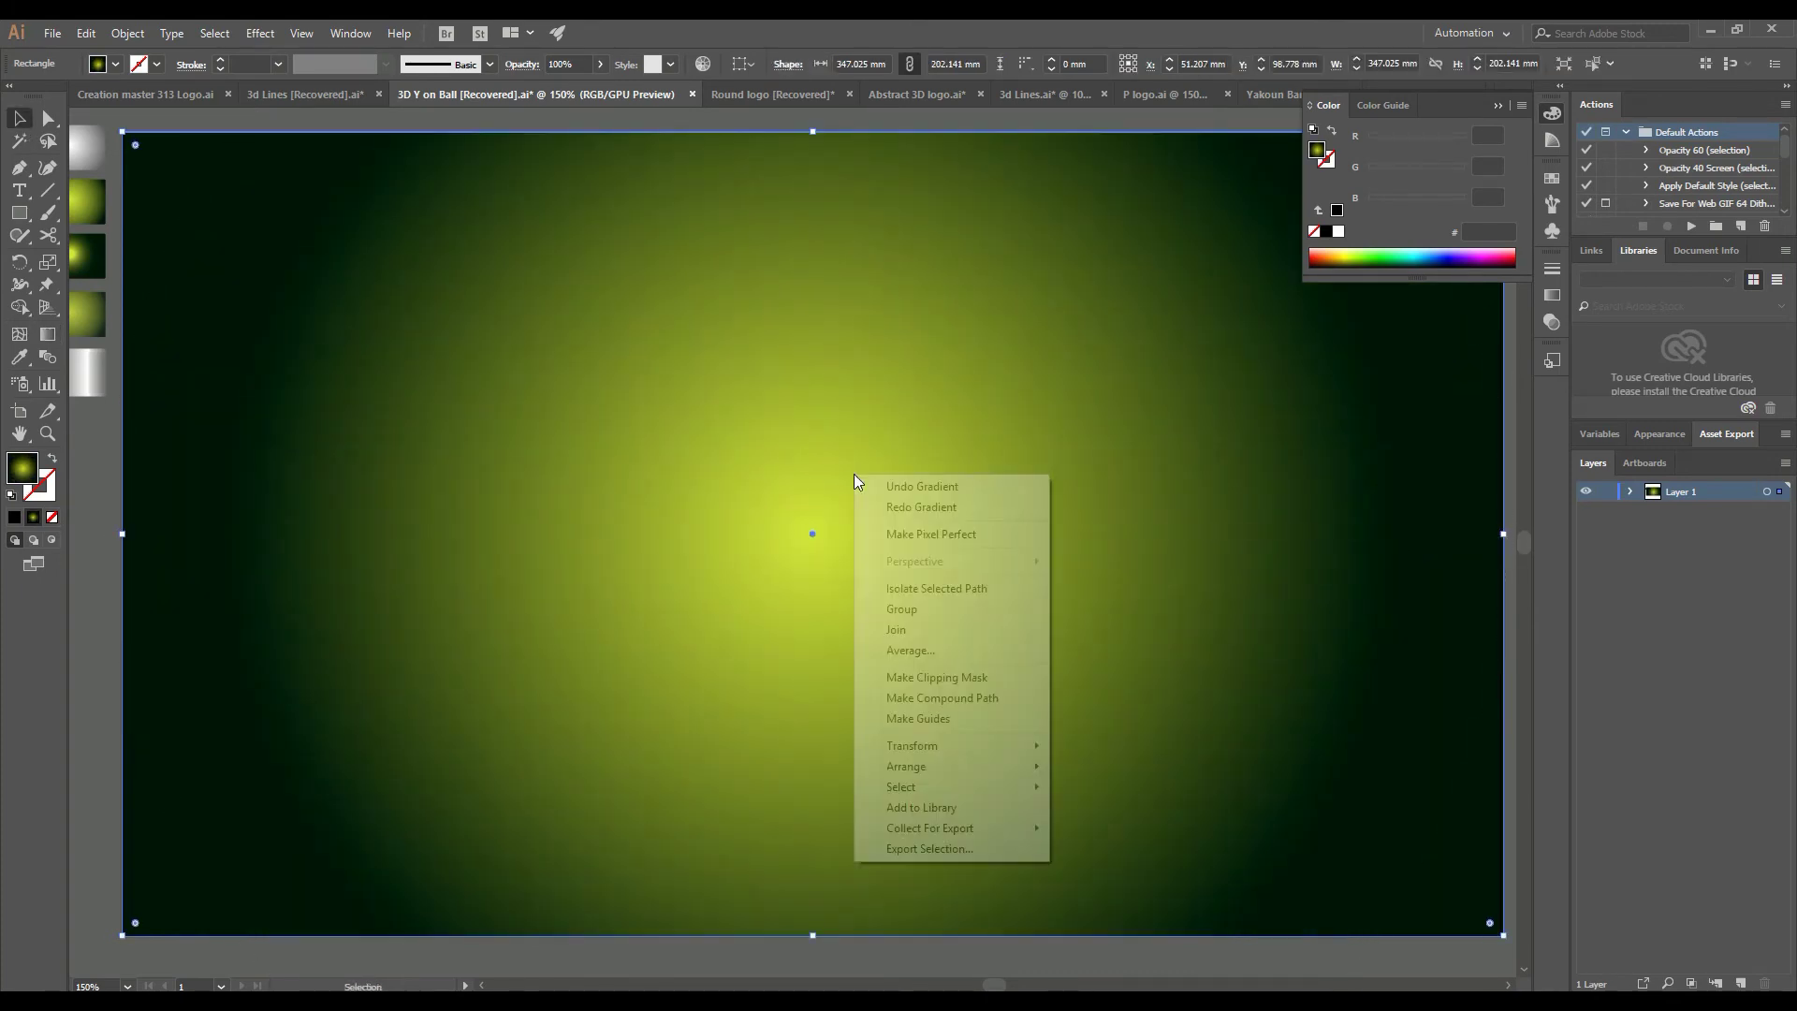
click(1090, 817)
key(ctrl+shift+a)
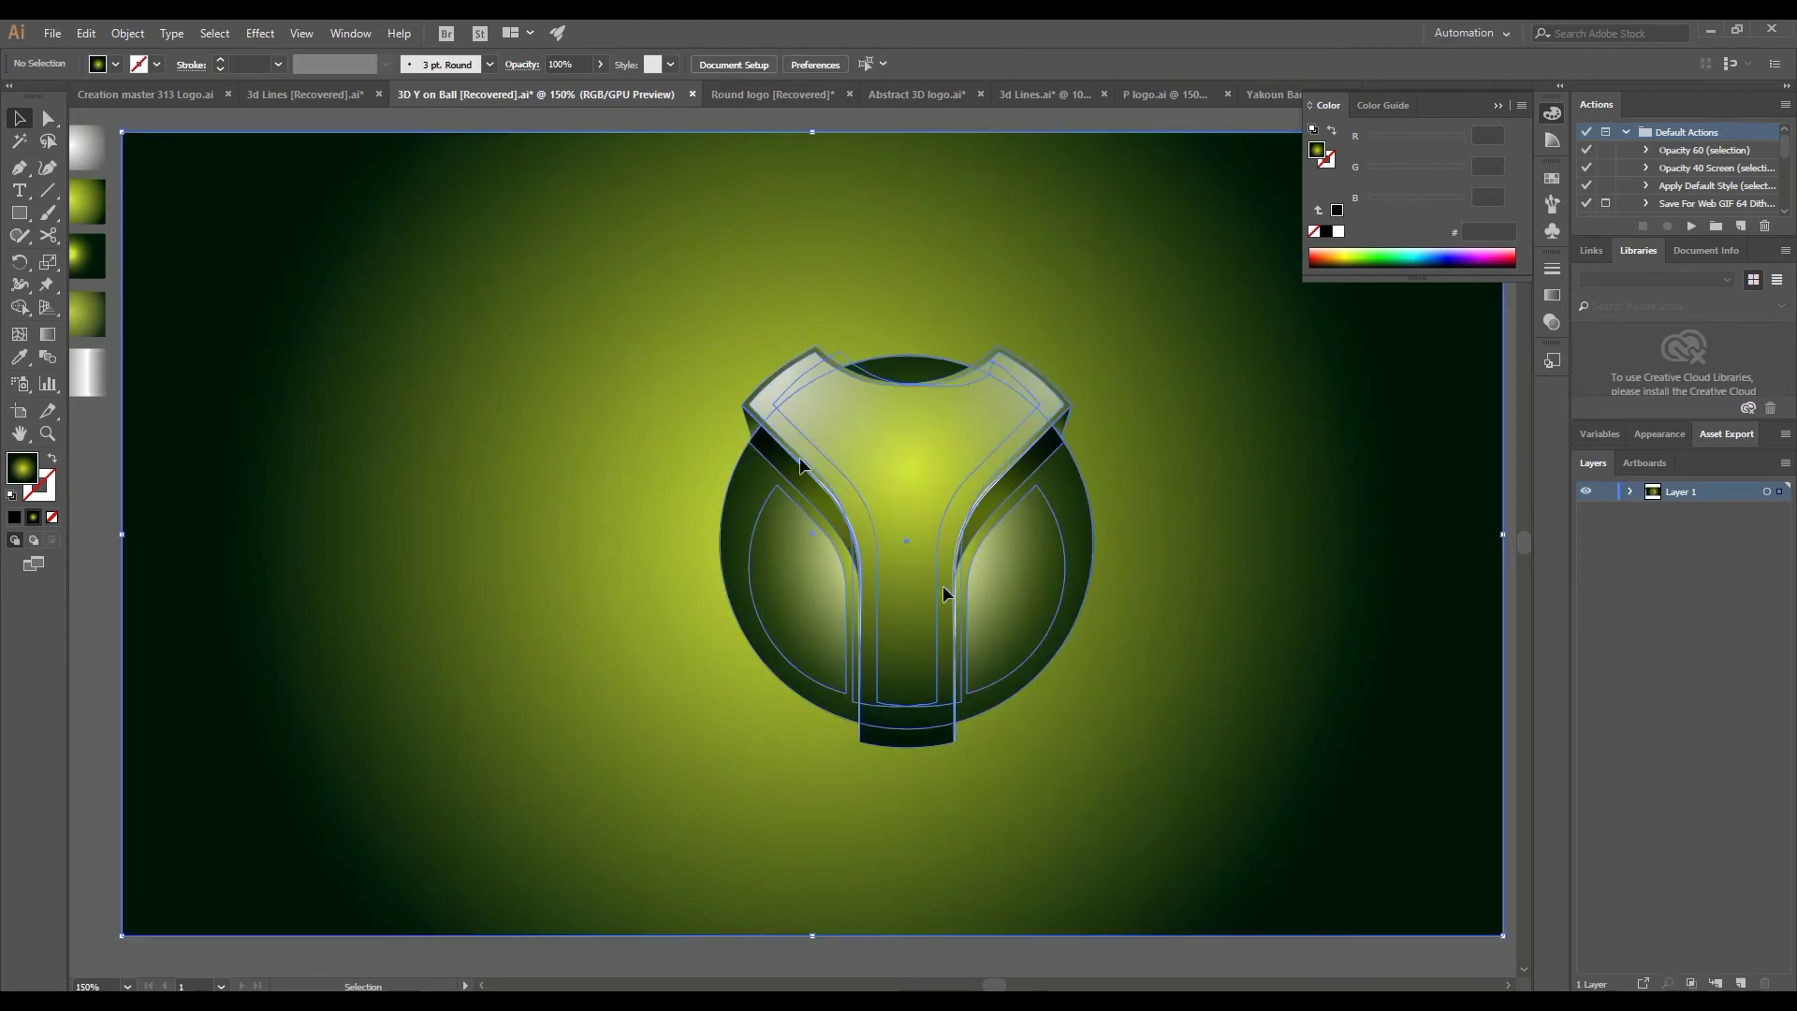
key(ctrl+a)
drag(1224, 392, 1162, 384)
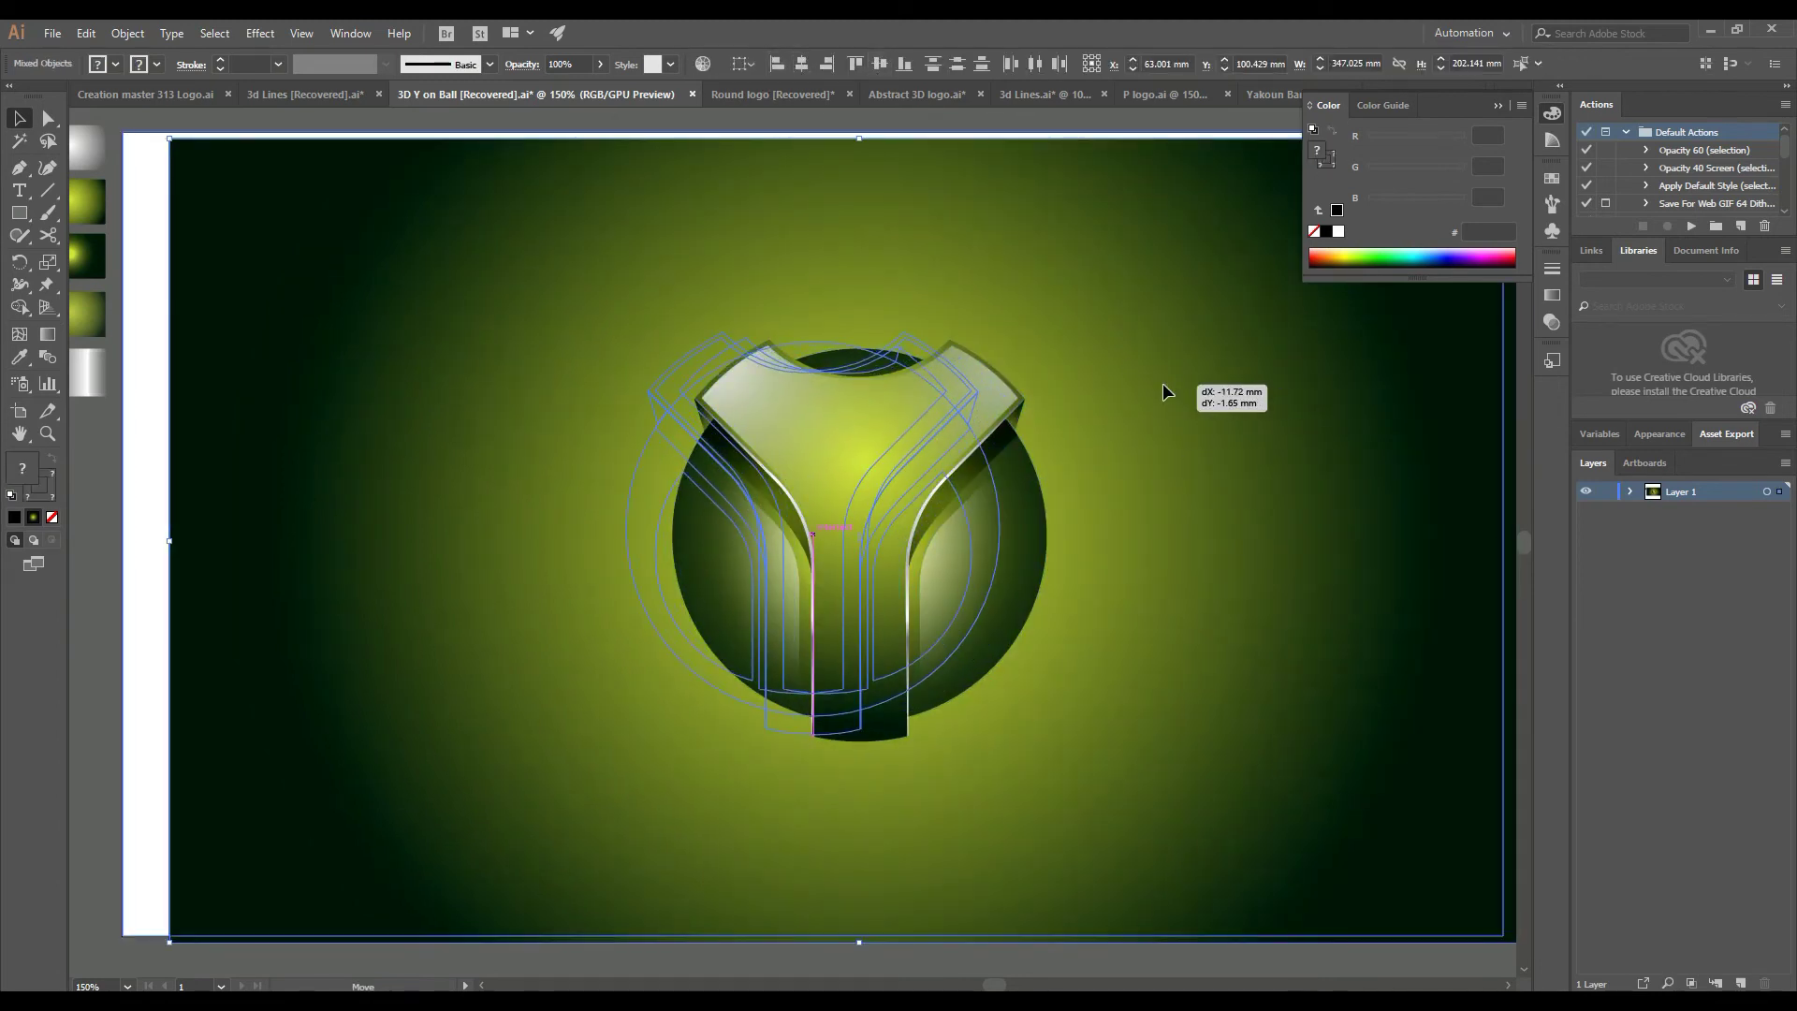
click(839, 114)
Add a dark colour stop to the background gradient and shift its midpoint
click(862, 561)
click(1155, 543)
key(g)
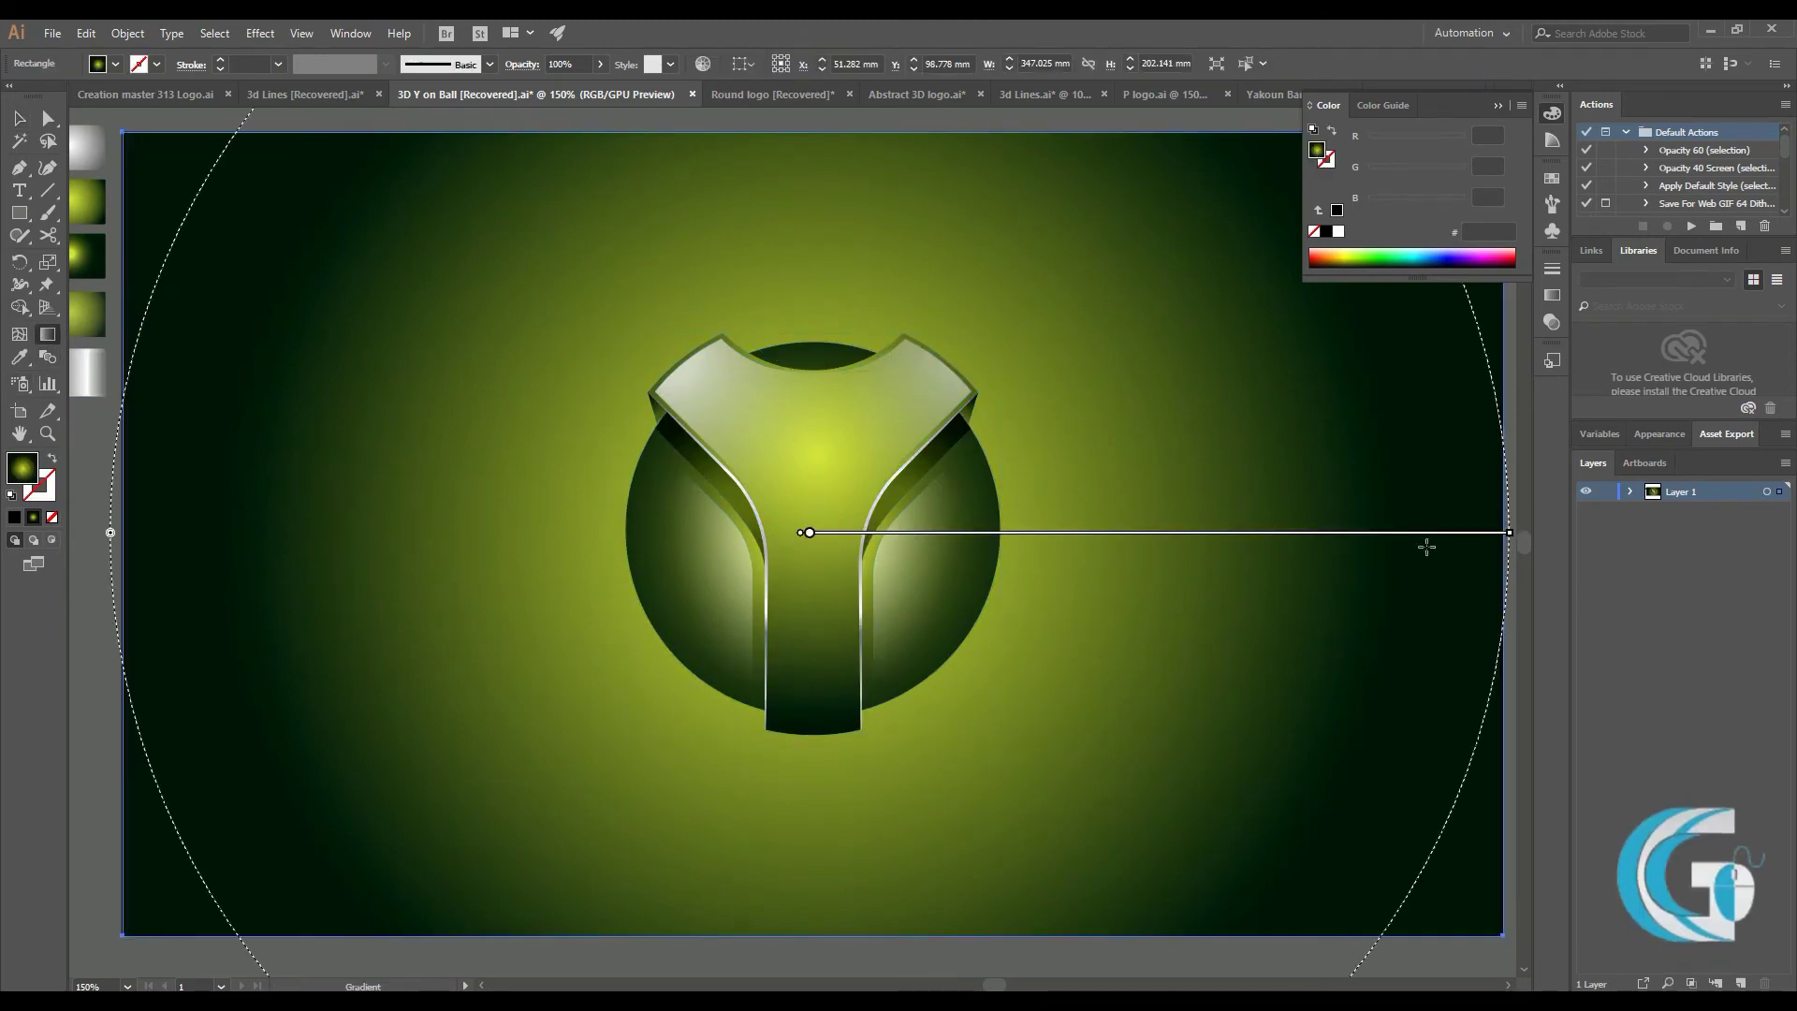
click(1369, 540)
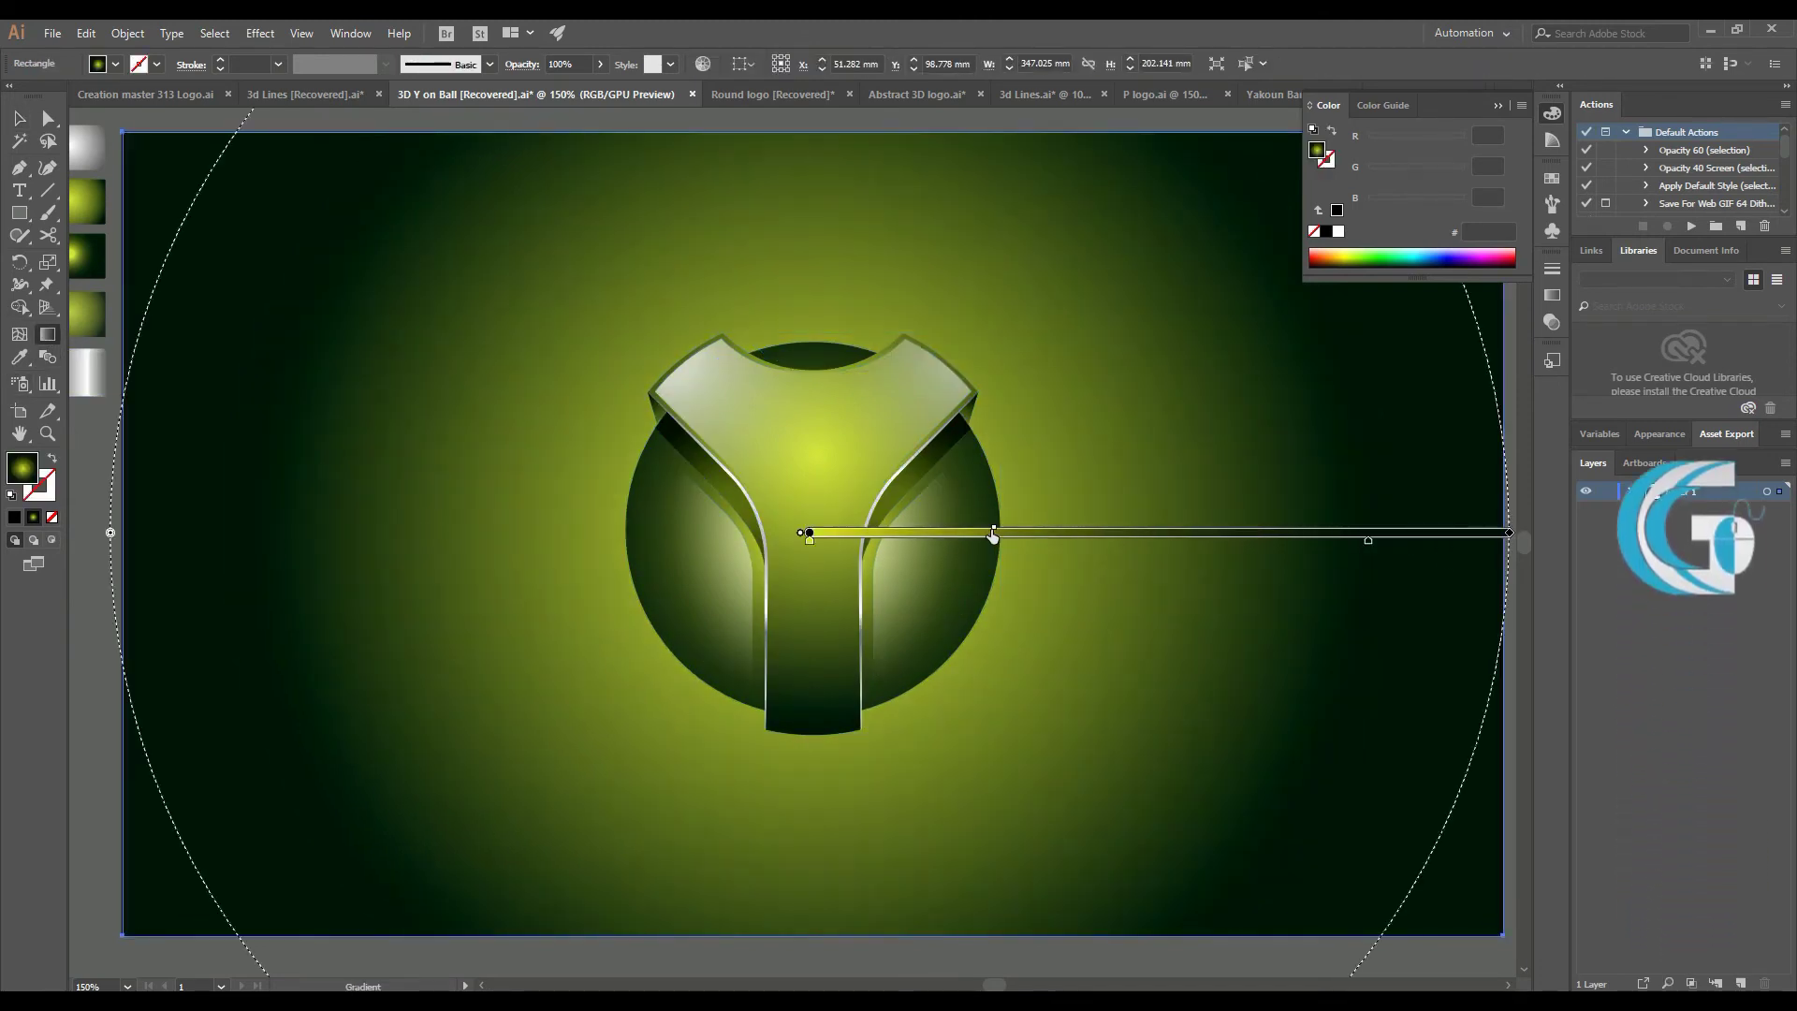
drag(993, 530, 1014, 528)
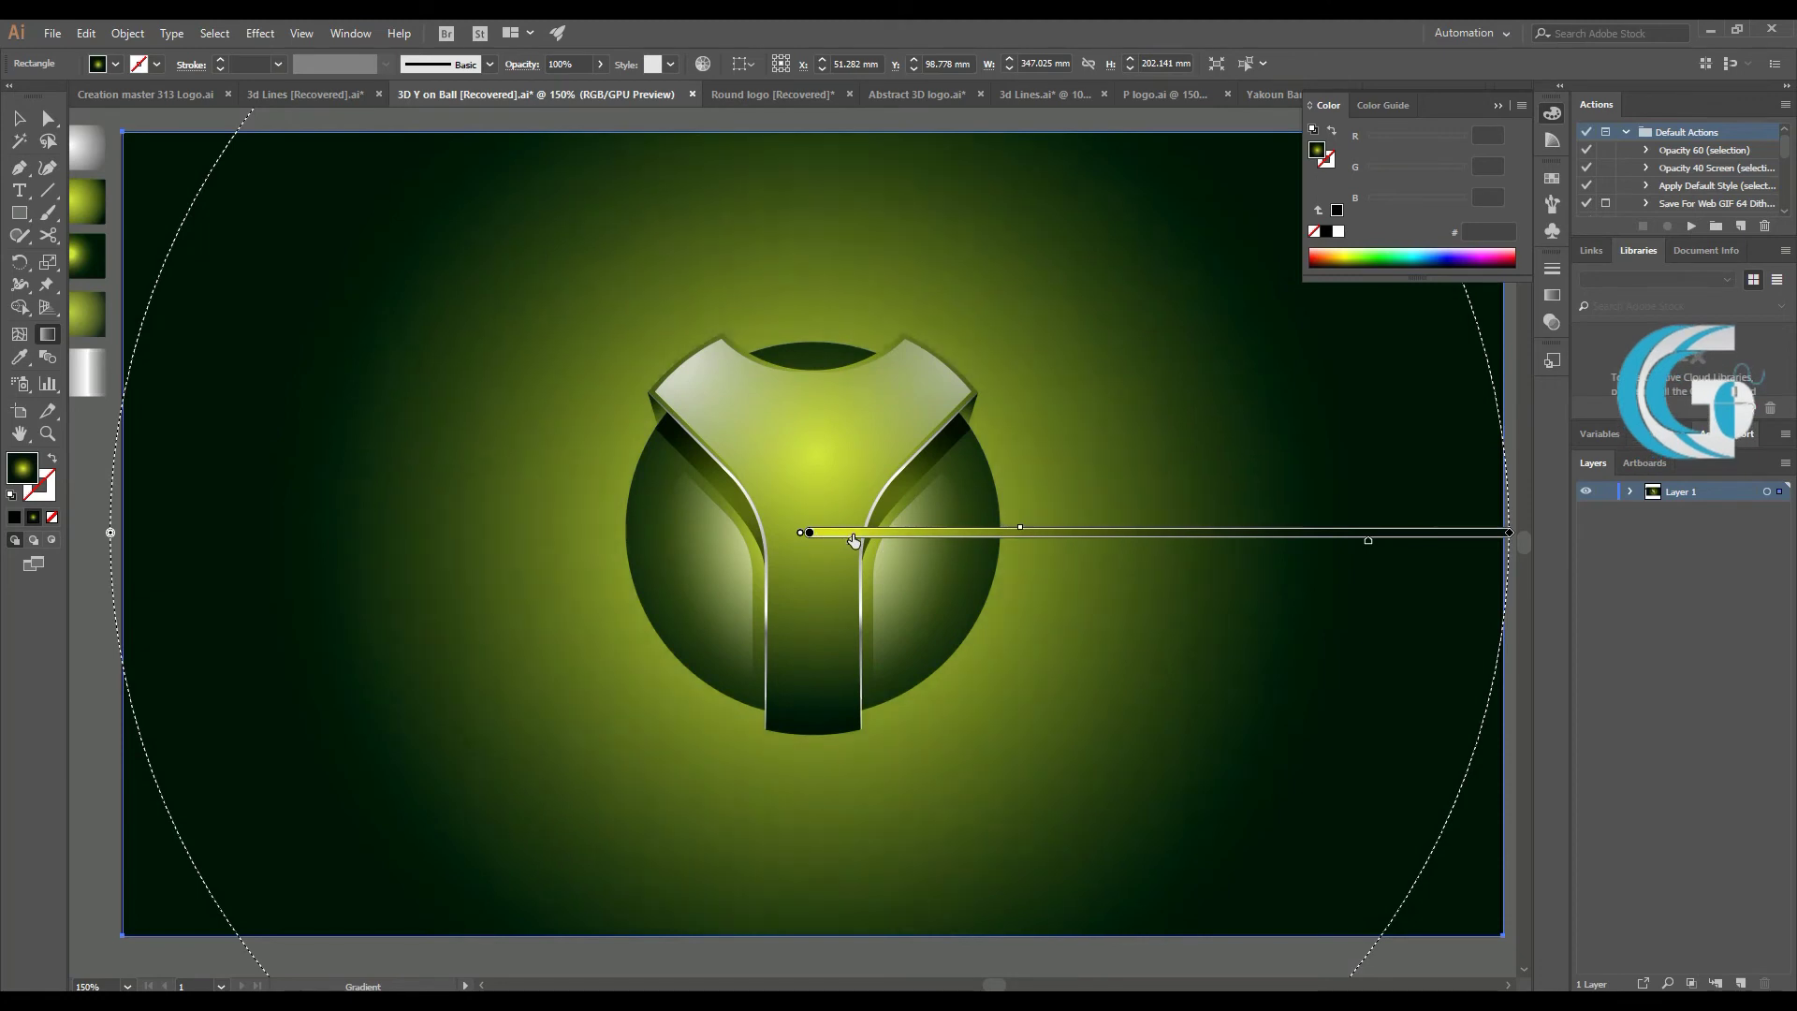
Delete the spare gradient swatches left of the artboard
key(v)
drag(98, 119, 101, 440)
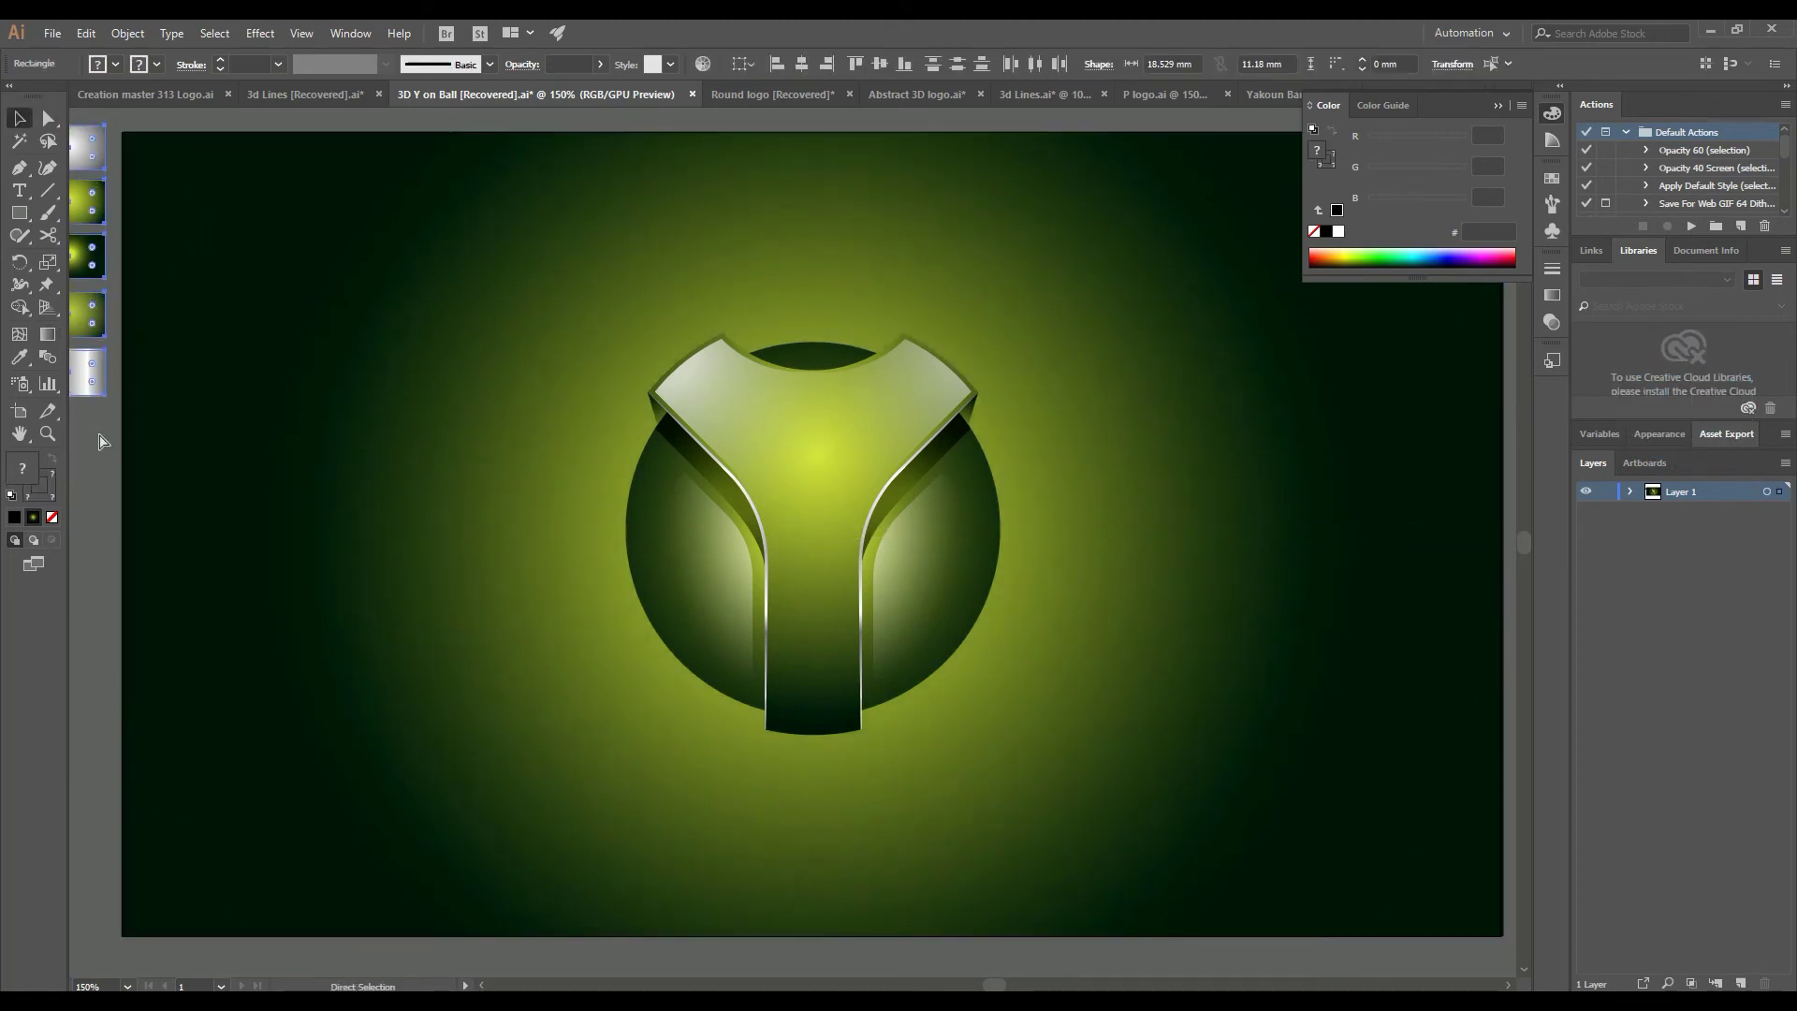
key(Delete)
Zoom in on the logo and select the green ball
click(814, 508)
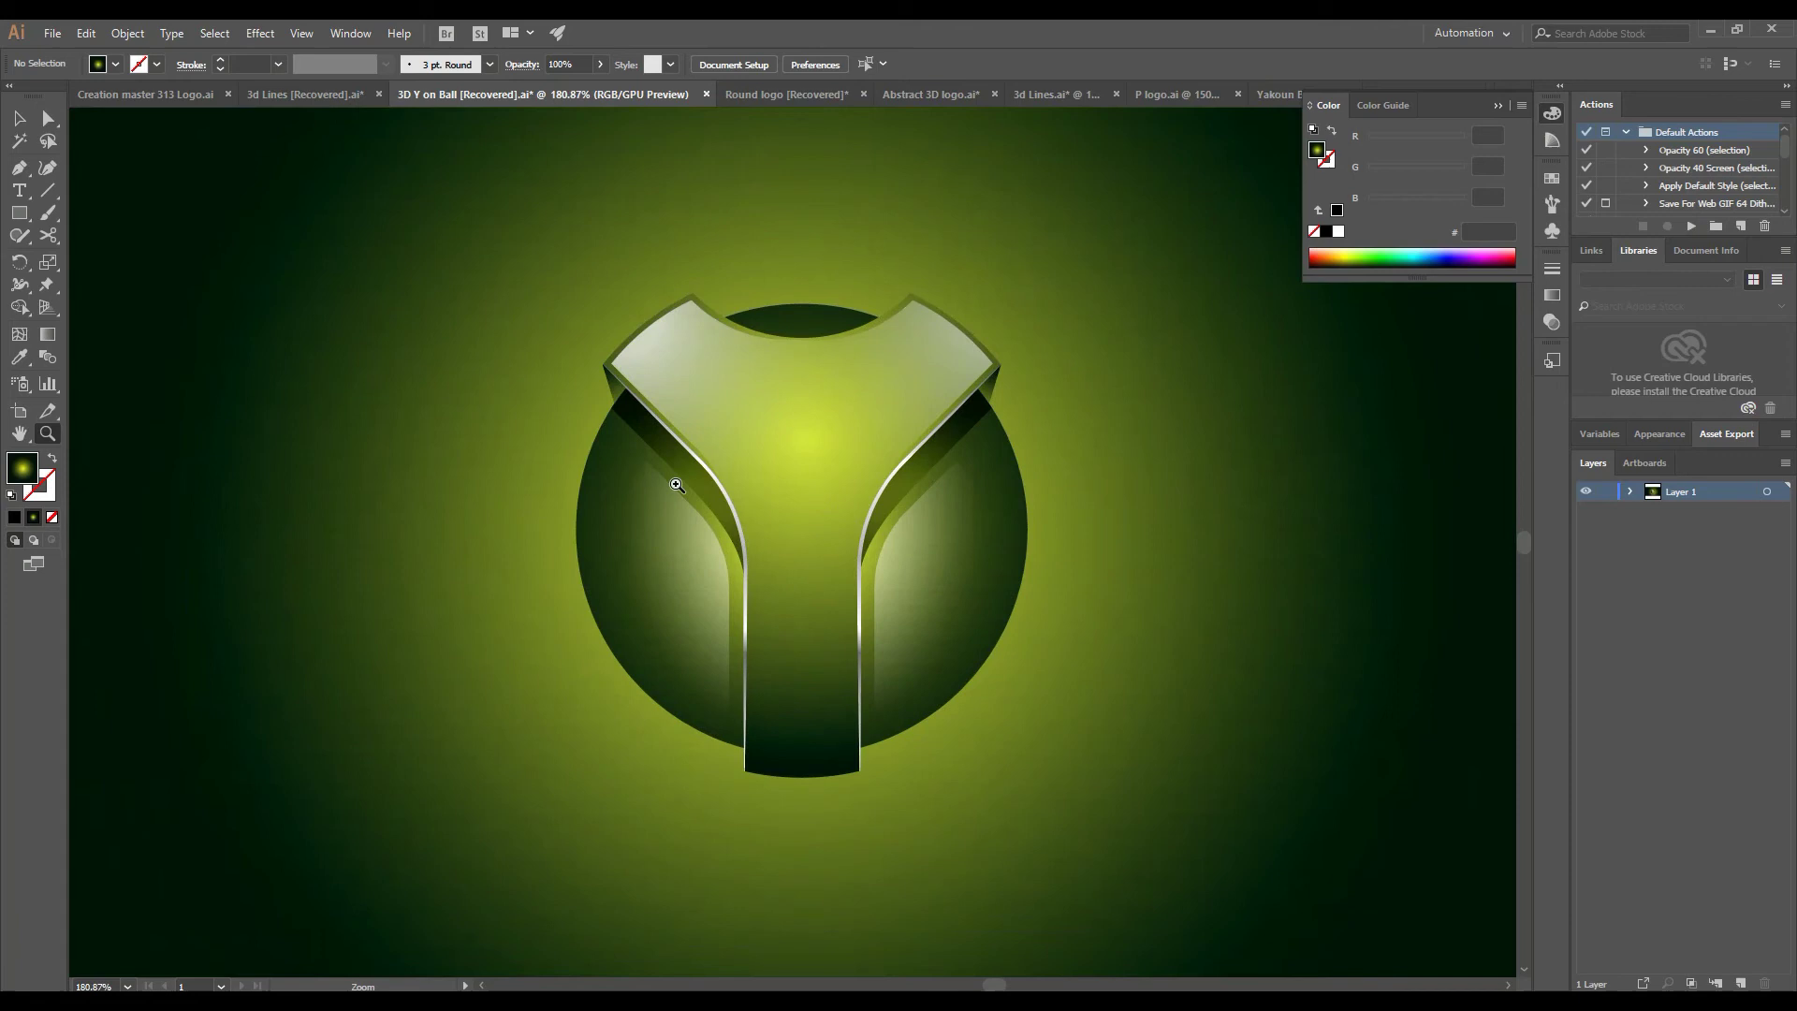
alt+scroll(810, 557, up, 1)
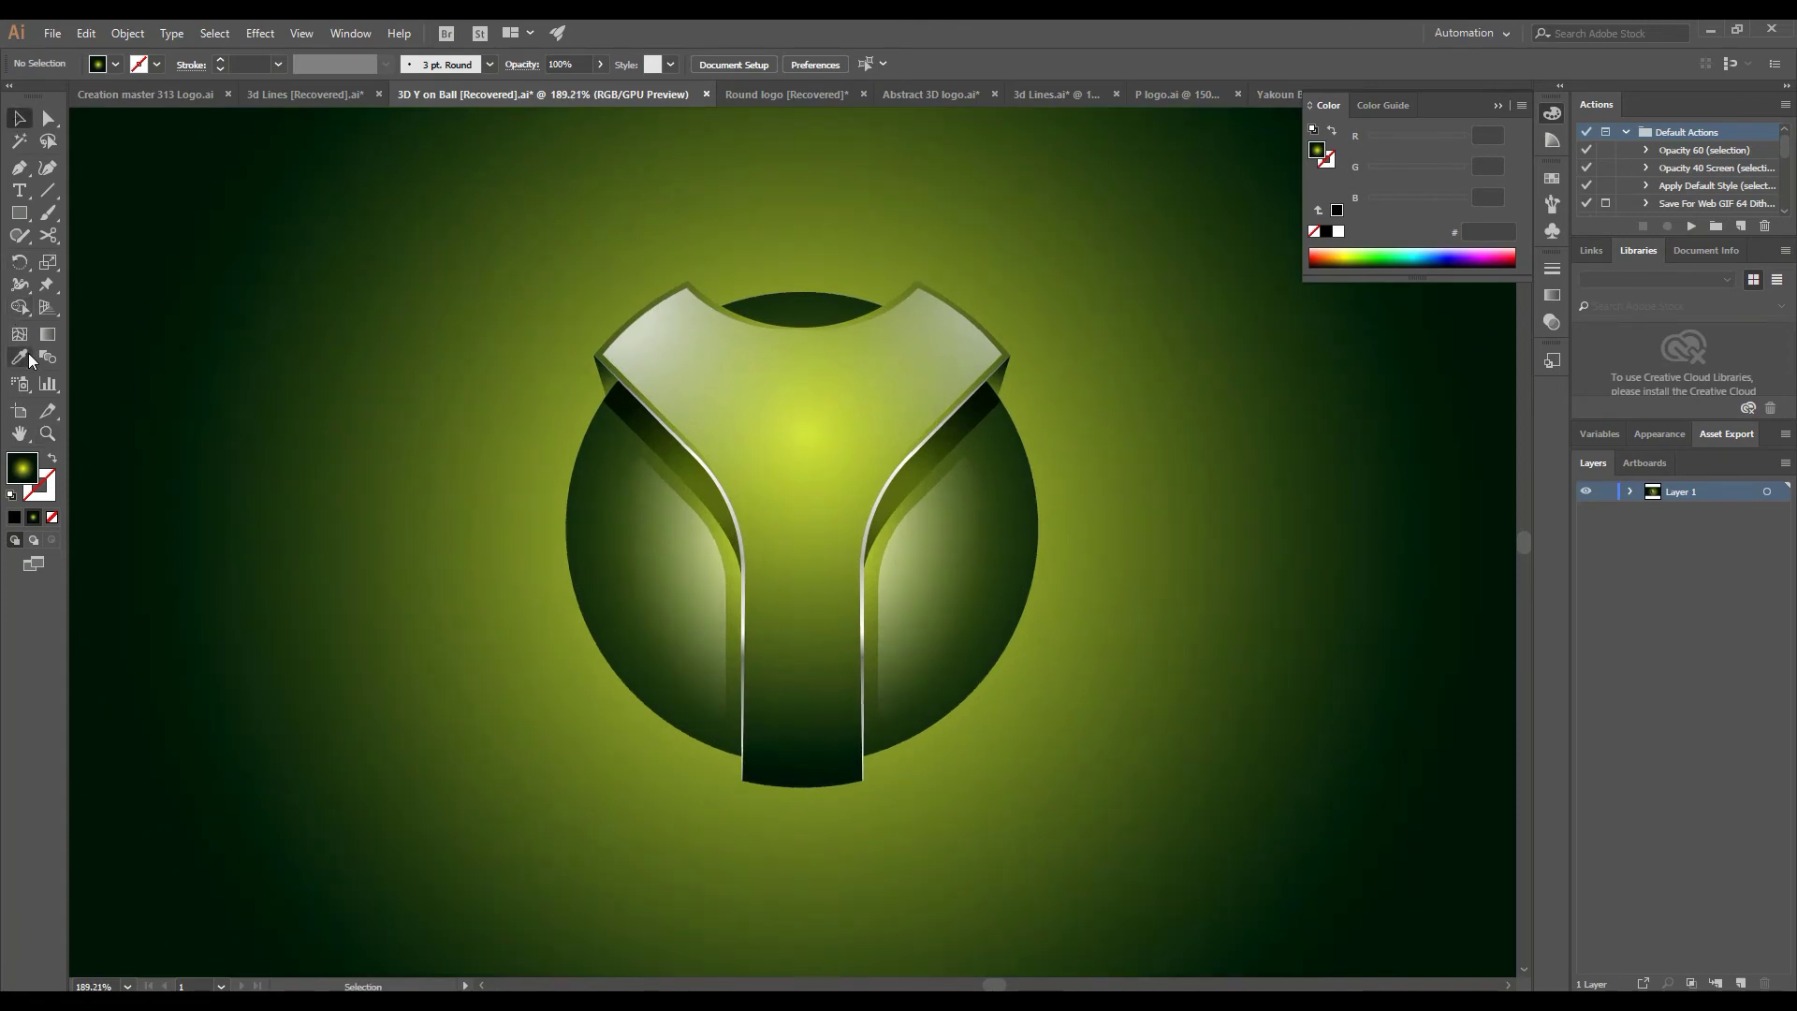
click(728, 768)
right_click(726, 452)
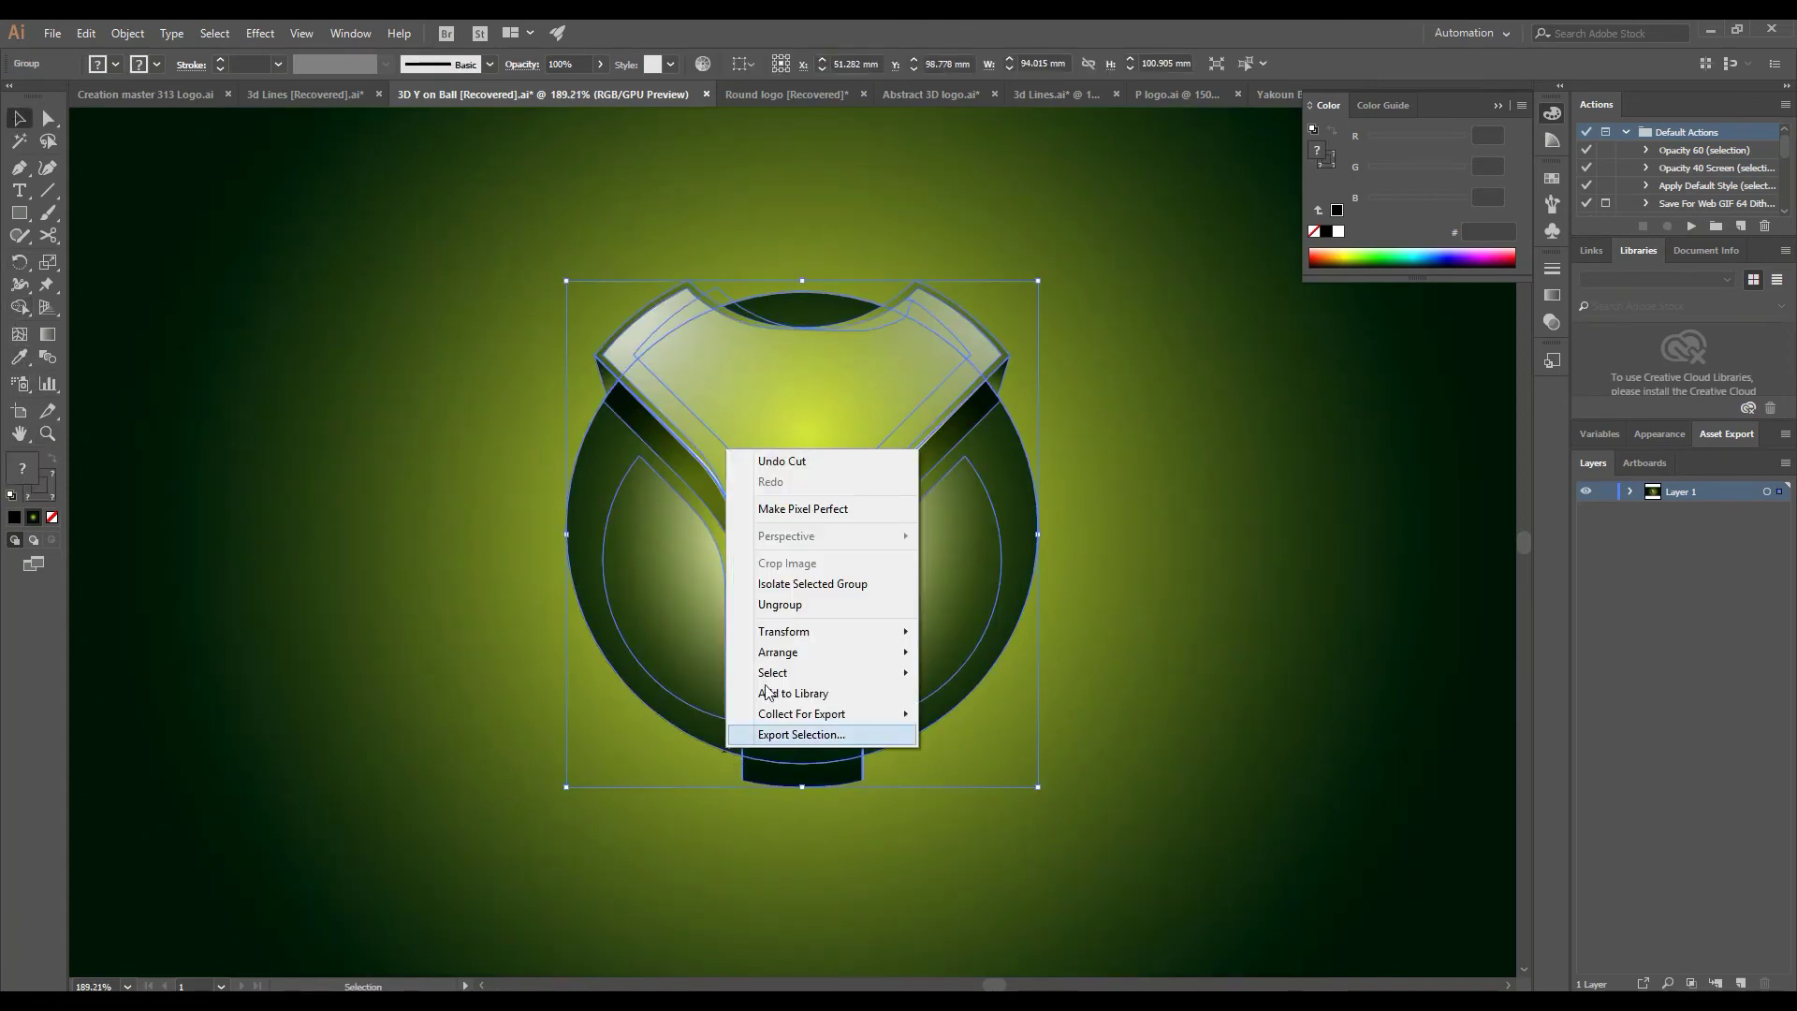
click(1018, 707)
click(924, 728)
Extend the ball's radial gradient radius and shift a colour stop to reshape its shading
click(48, 334)
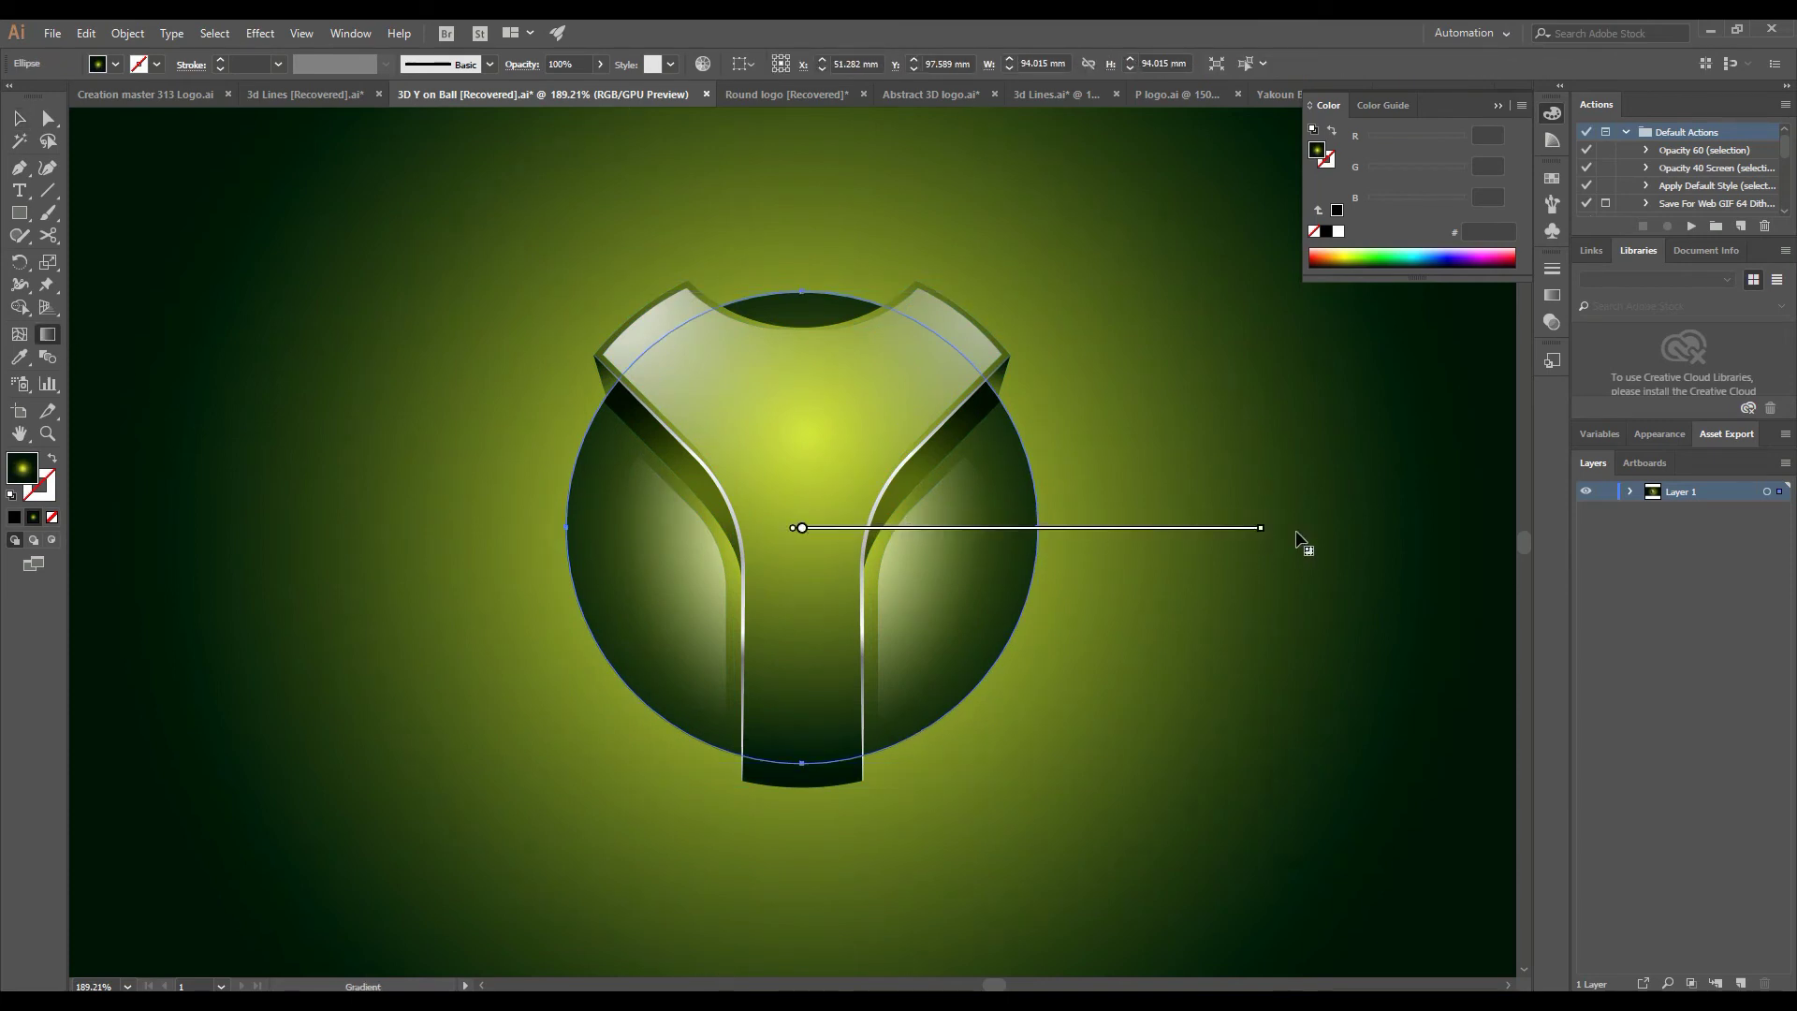
drag(1259, 529, 1322, 530)
drag(926, 525, 933, 528)
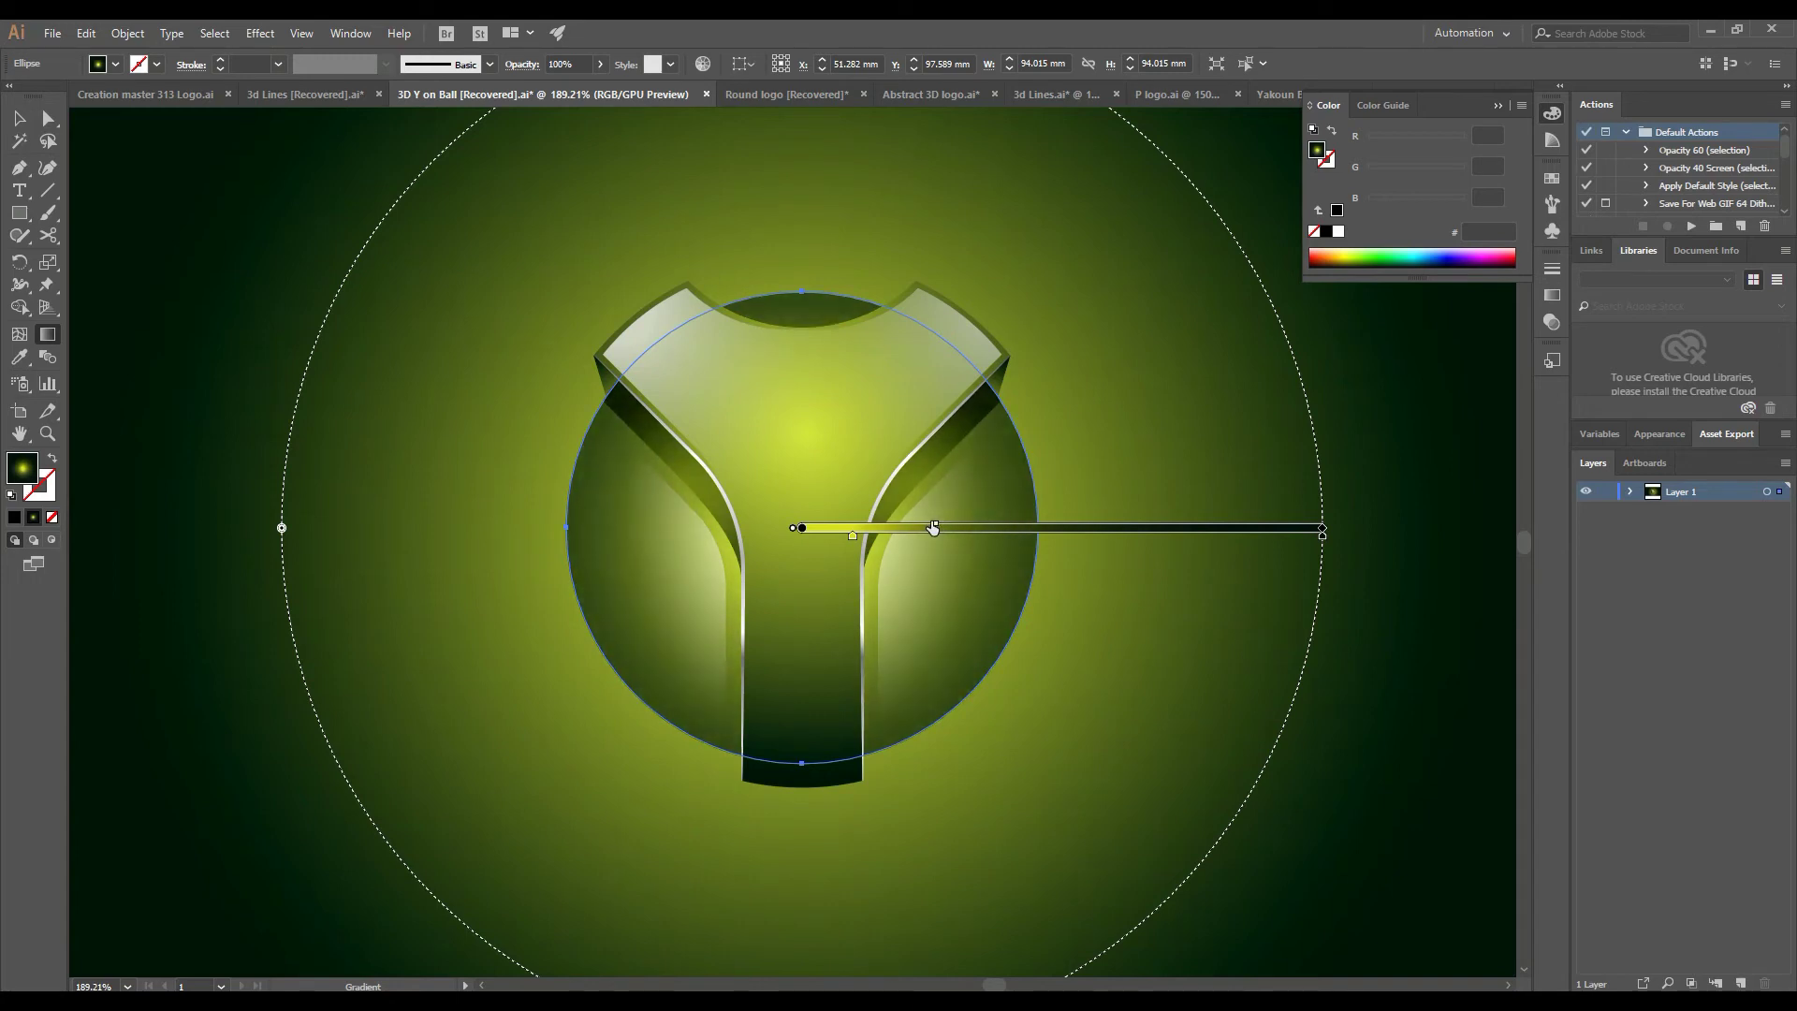
key(v)
click(122, 161)
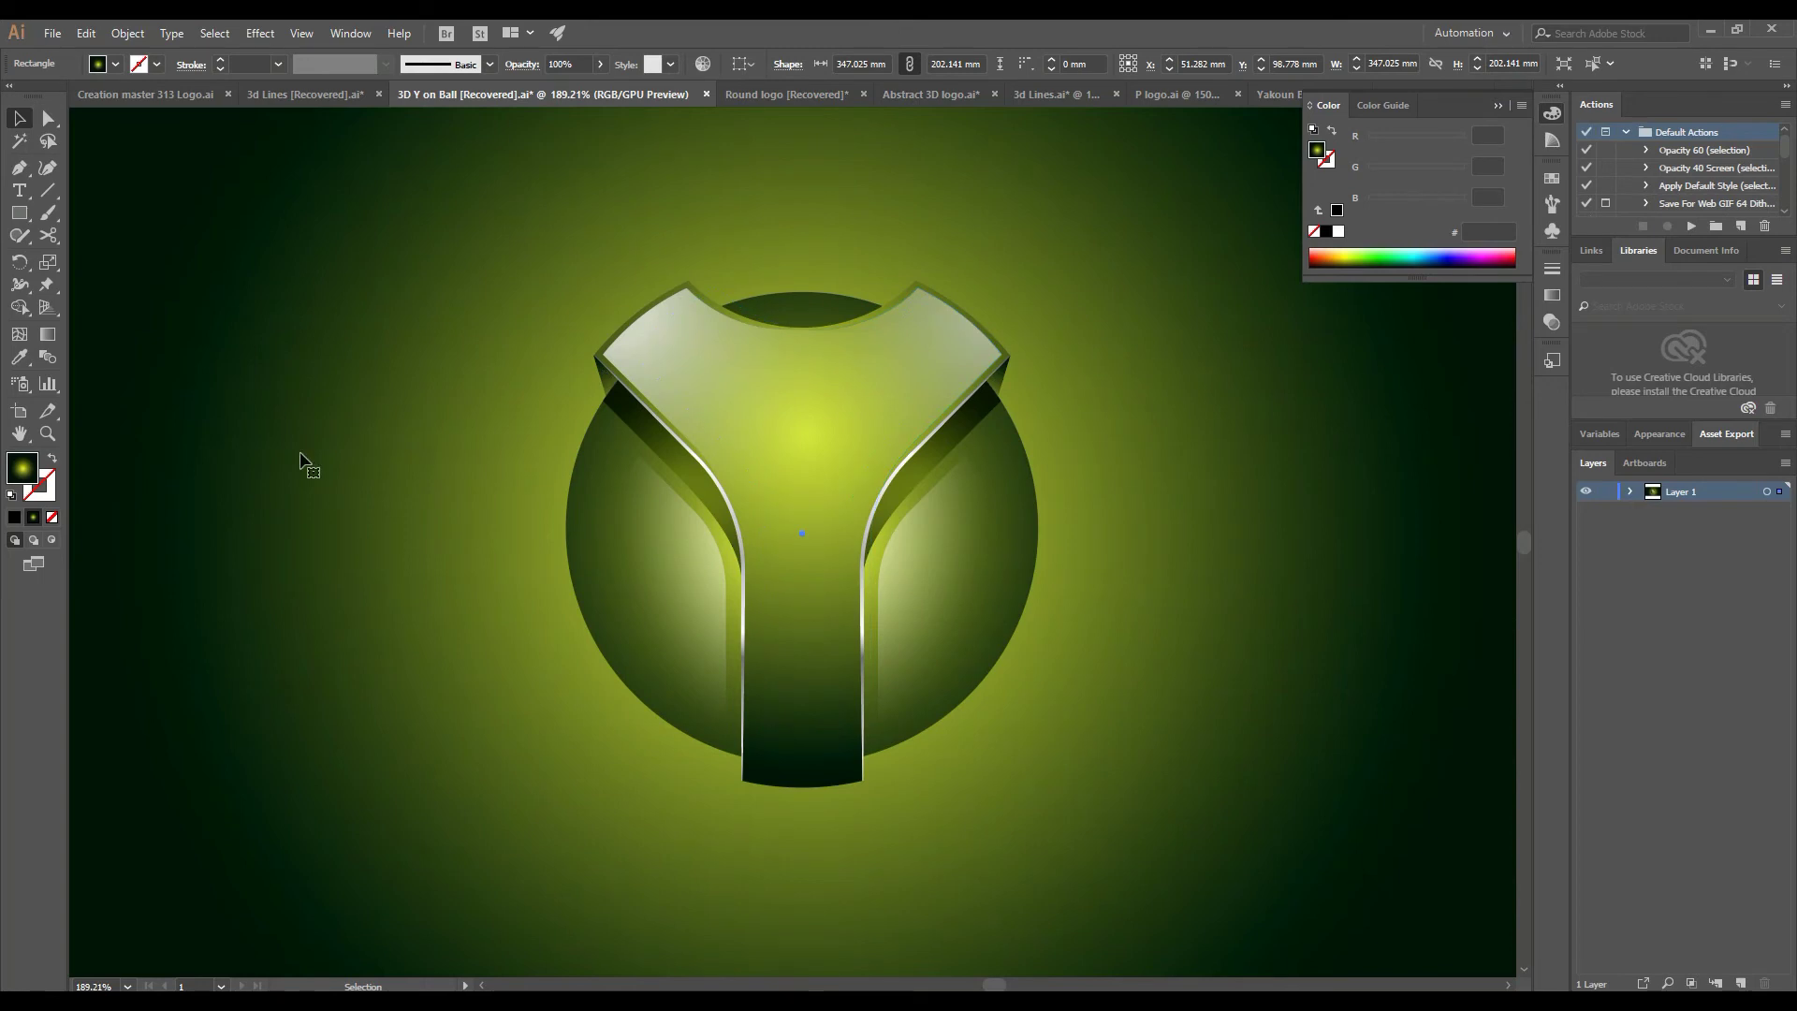
drag(19, 213, 93, 325)
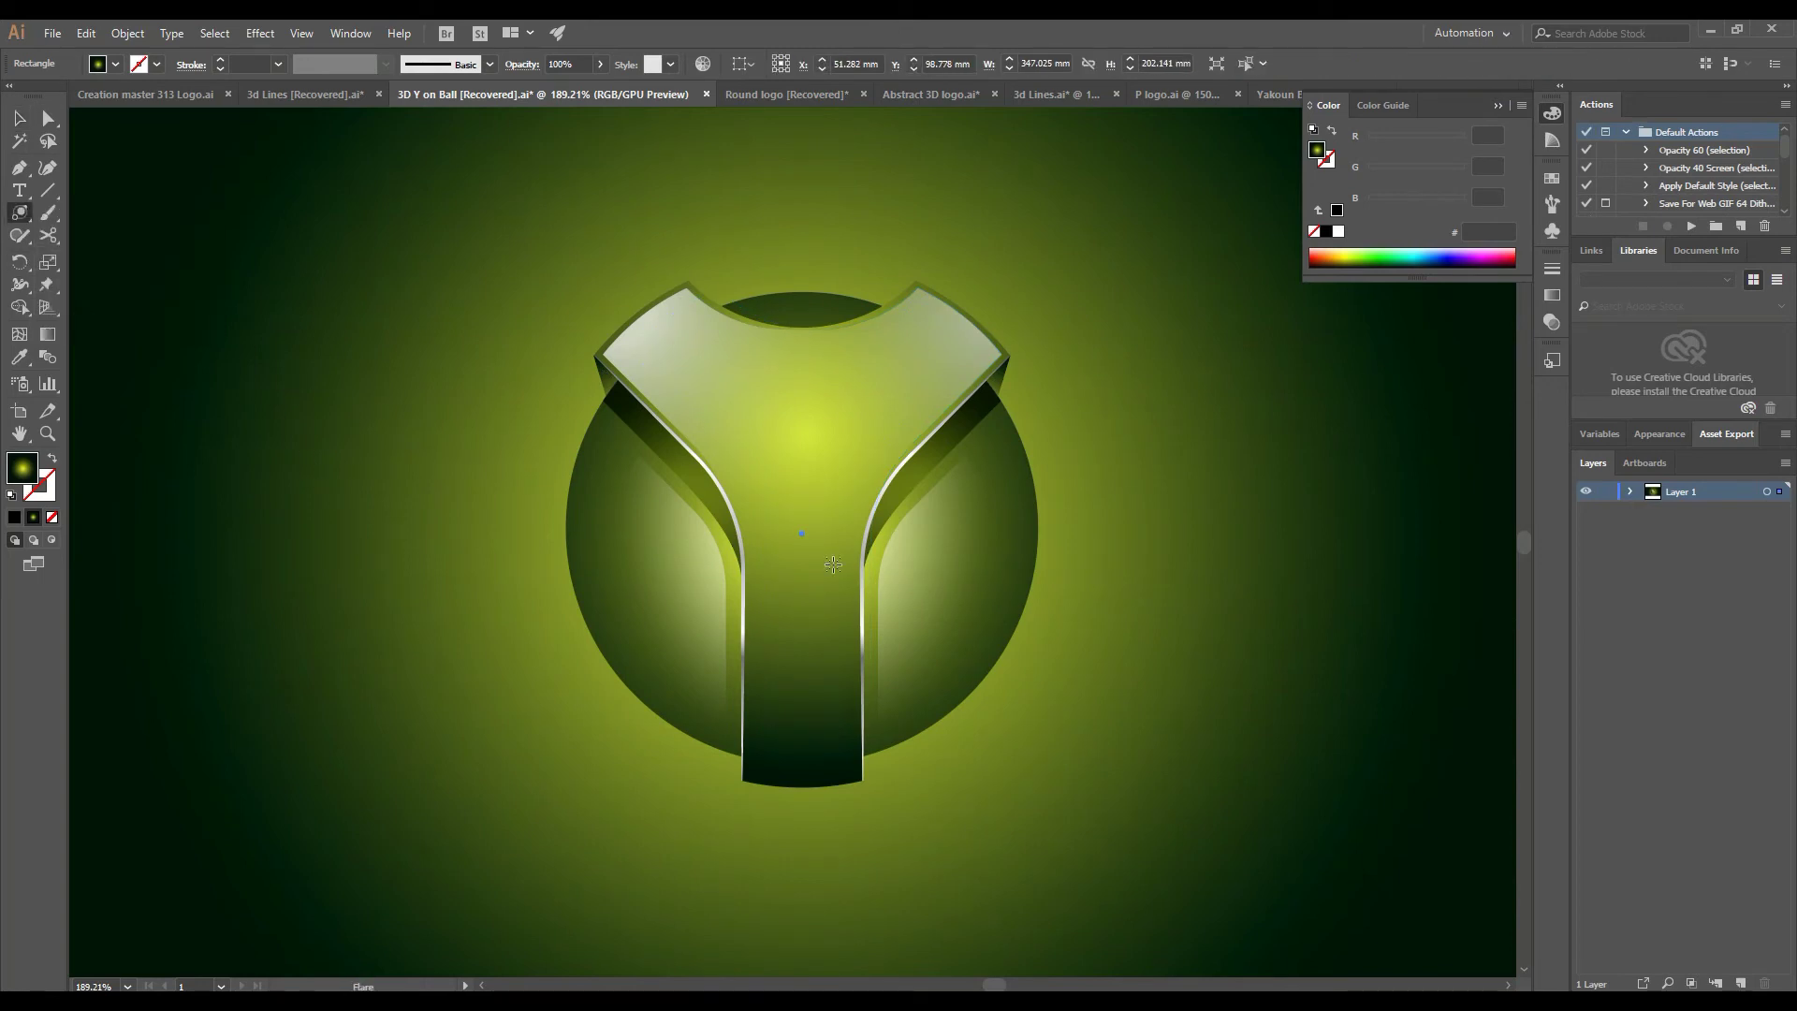
Draw a lens flare from the logo centre and send it behind the logo
drag(800, 532, 122, 185)
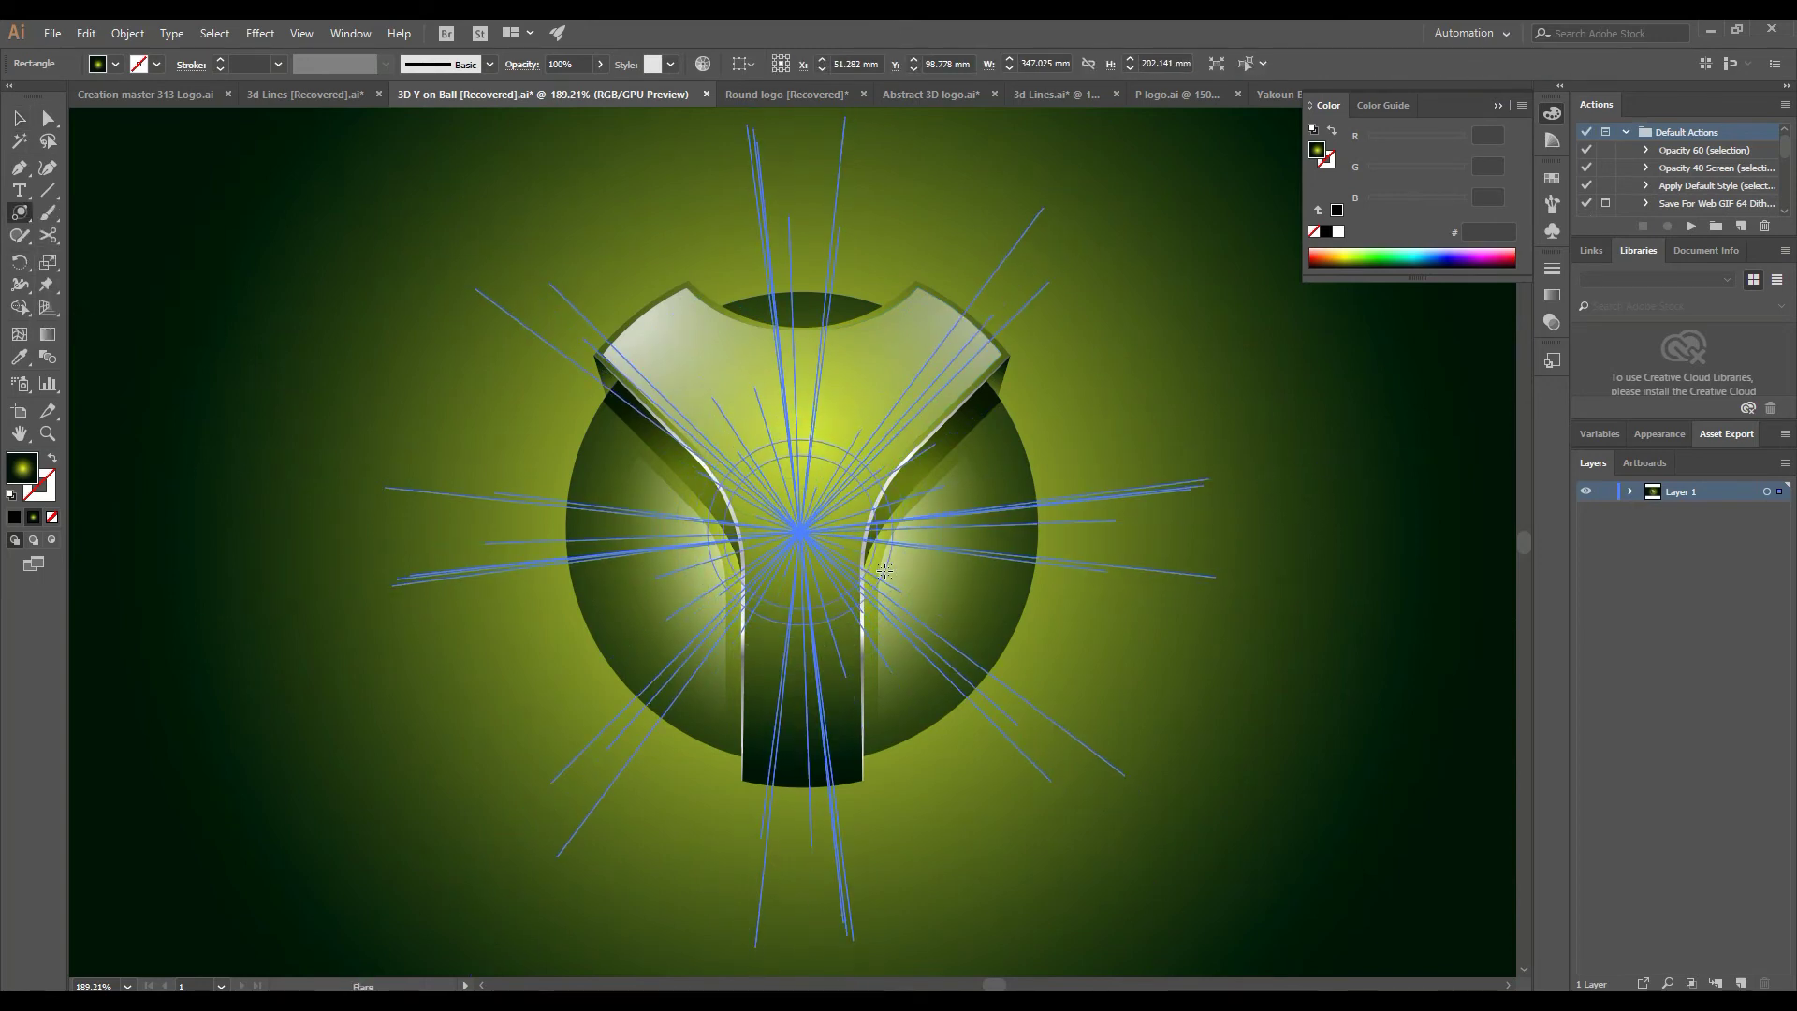
click(18, 119)
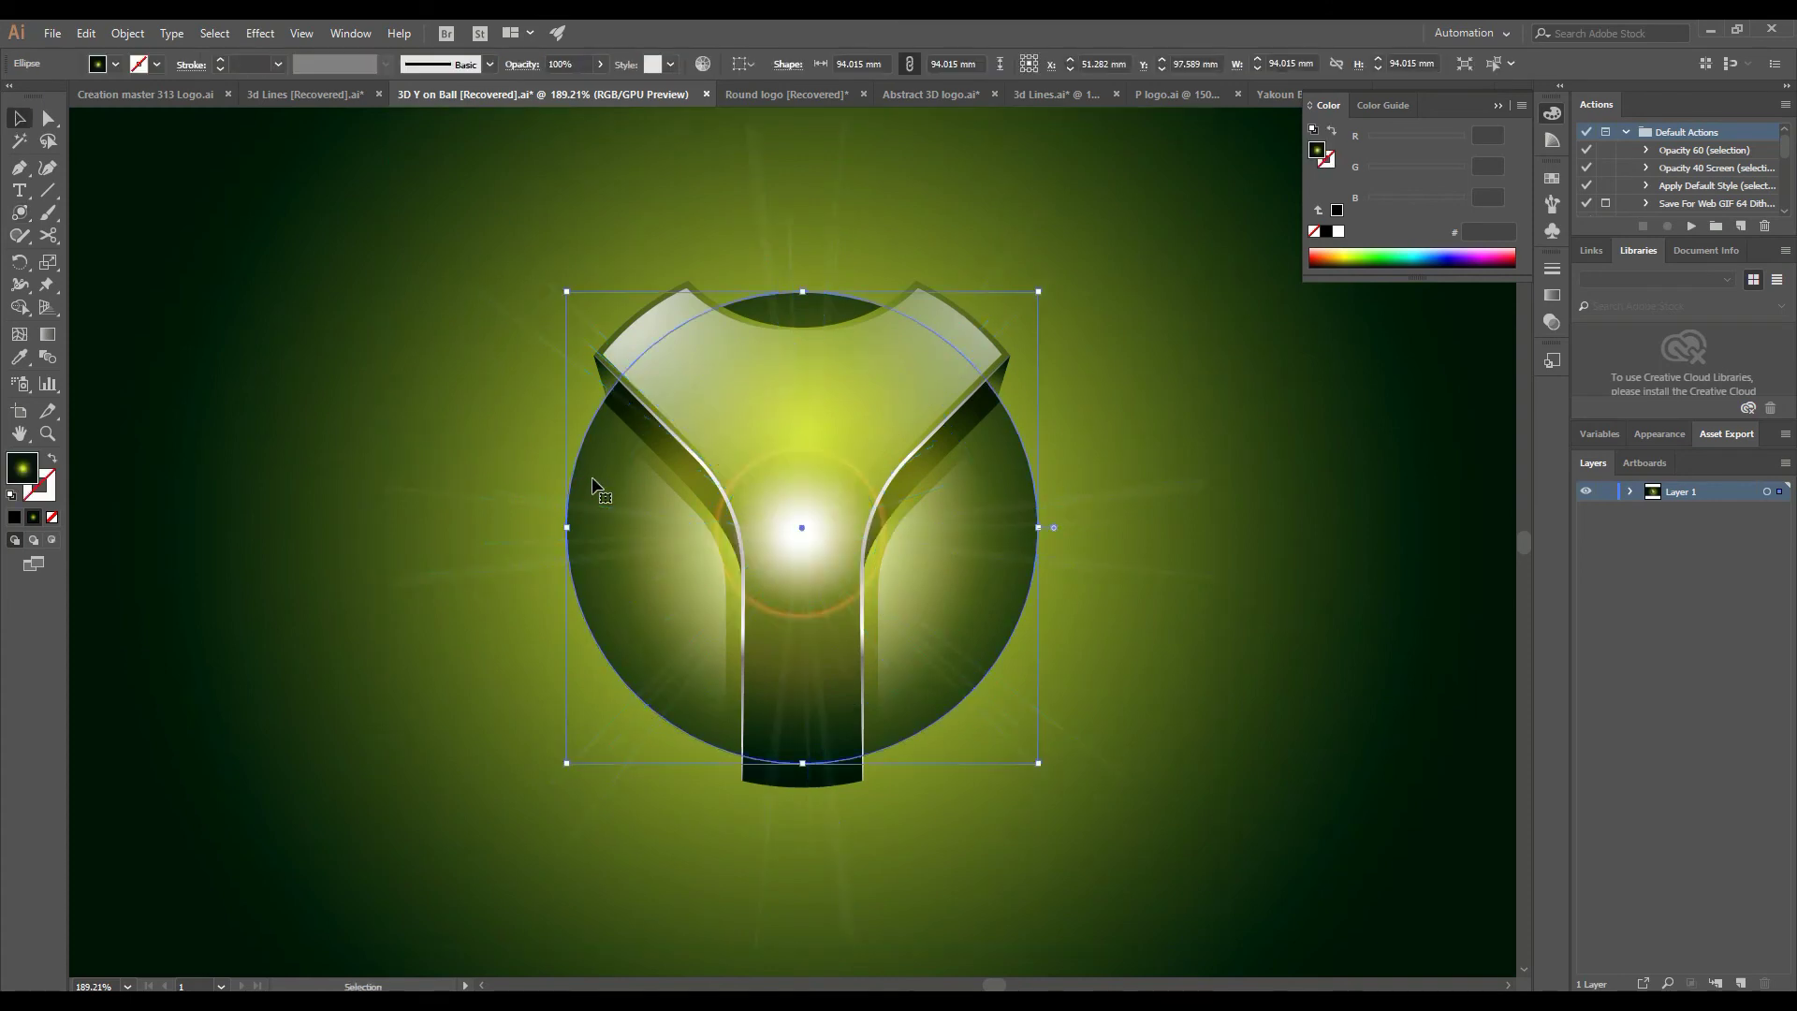
right_click(821, 548)
right_click(1339, 655)
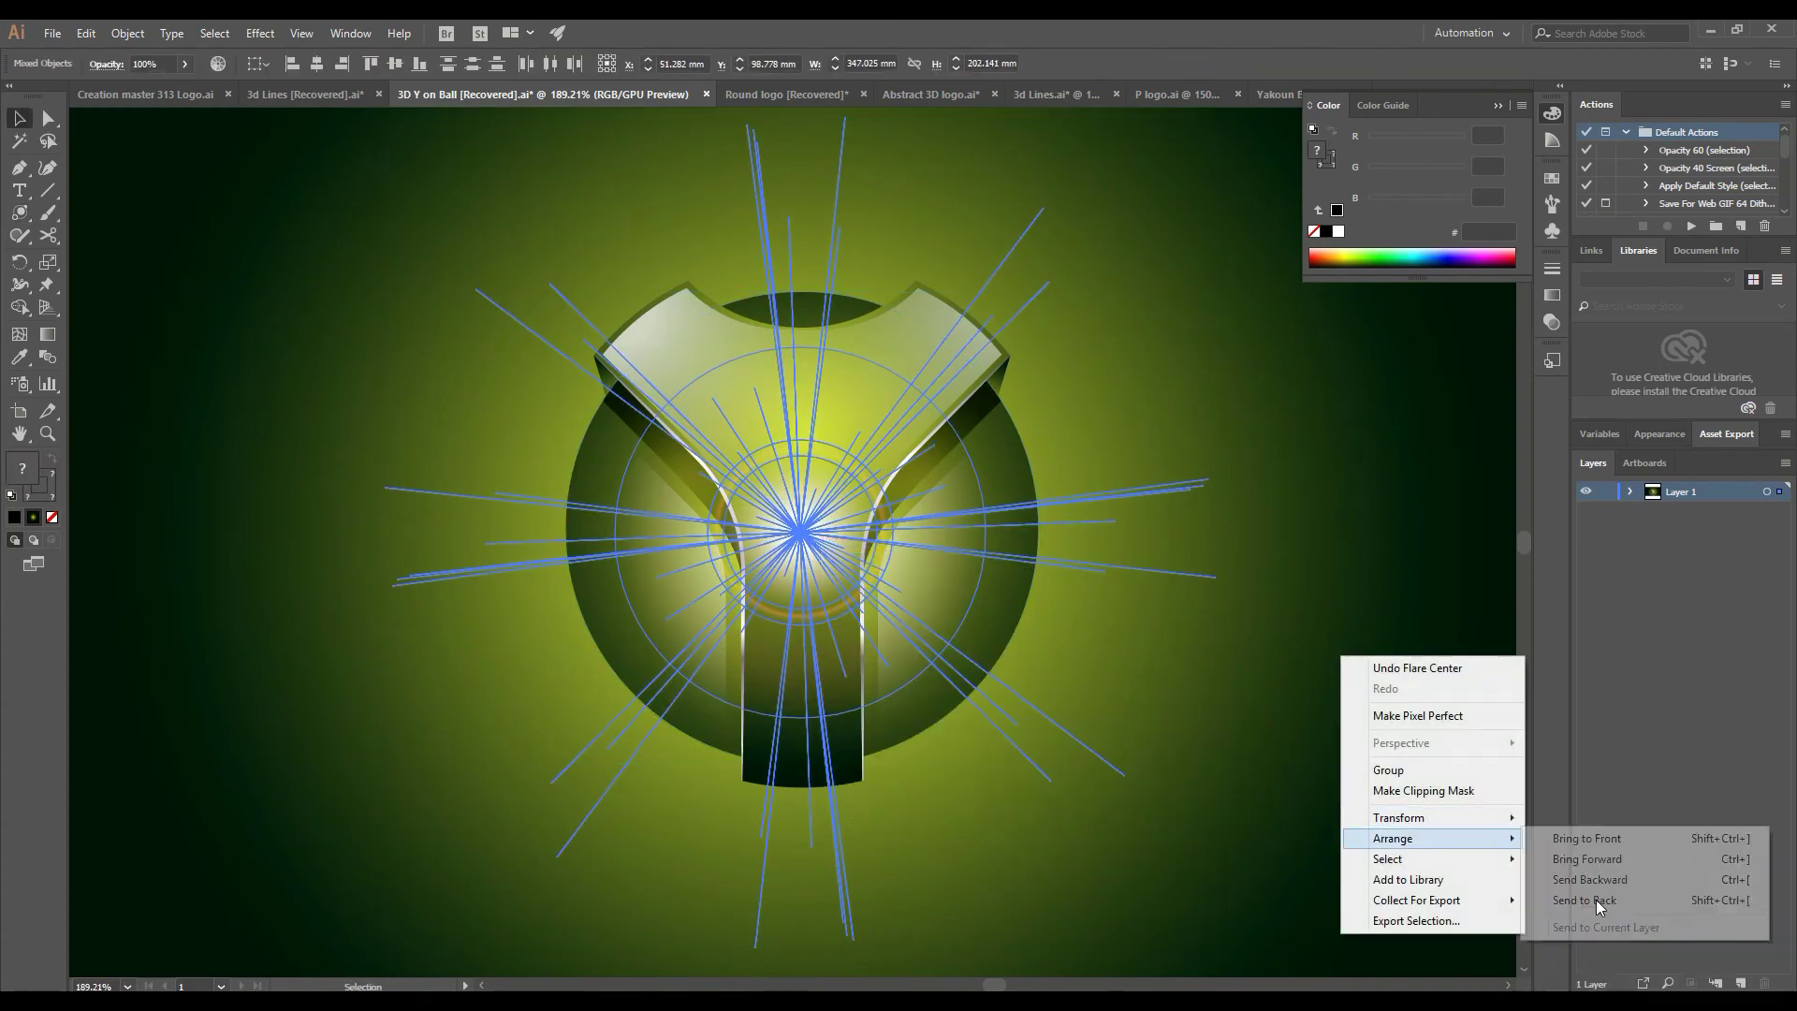
click(1591, 900)
Fit the artboard in view and rotate the flare's rays around the logo
key(ctrl+0)
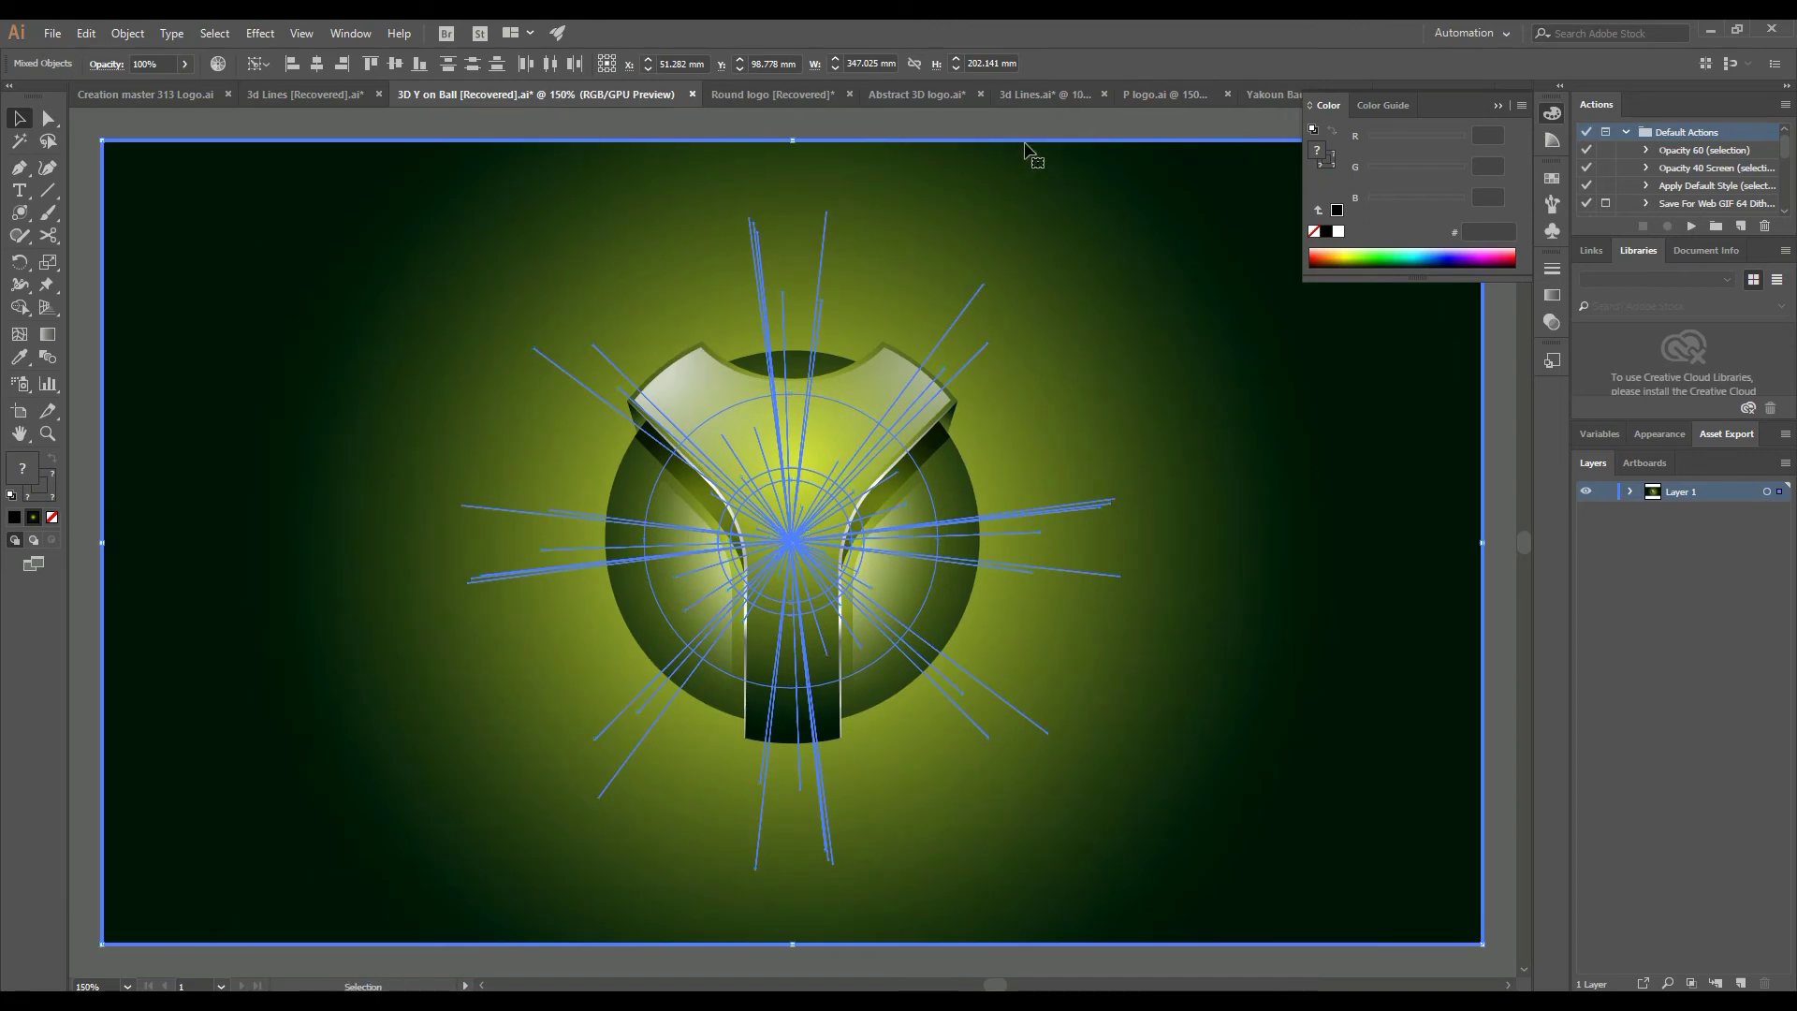
click(1092, 462)
click(1095, 513)
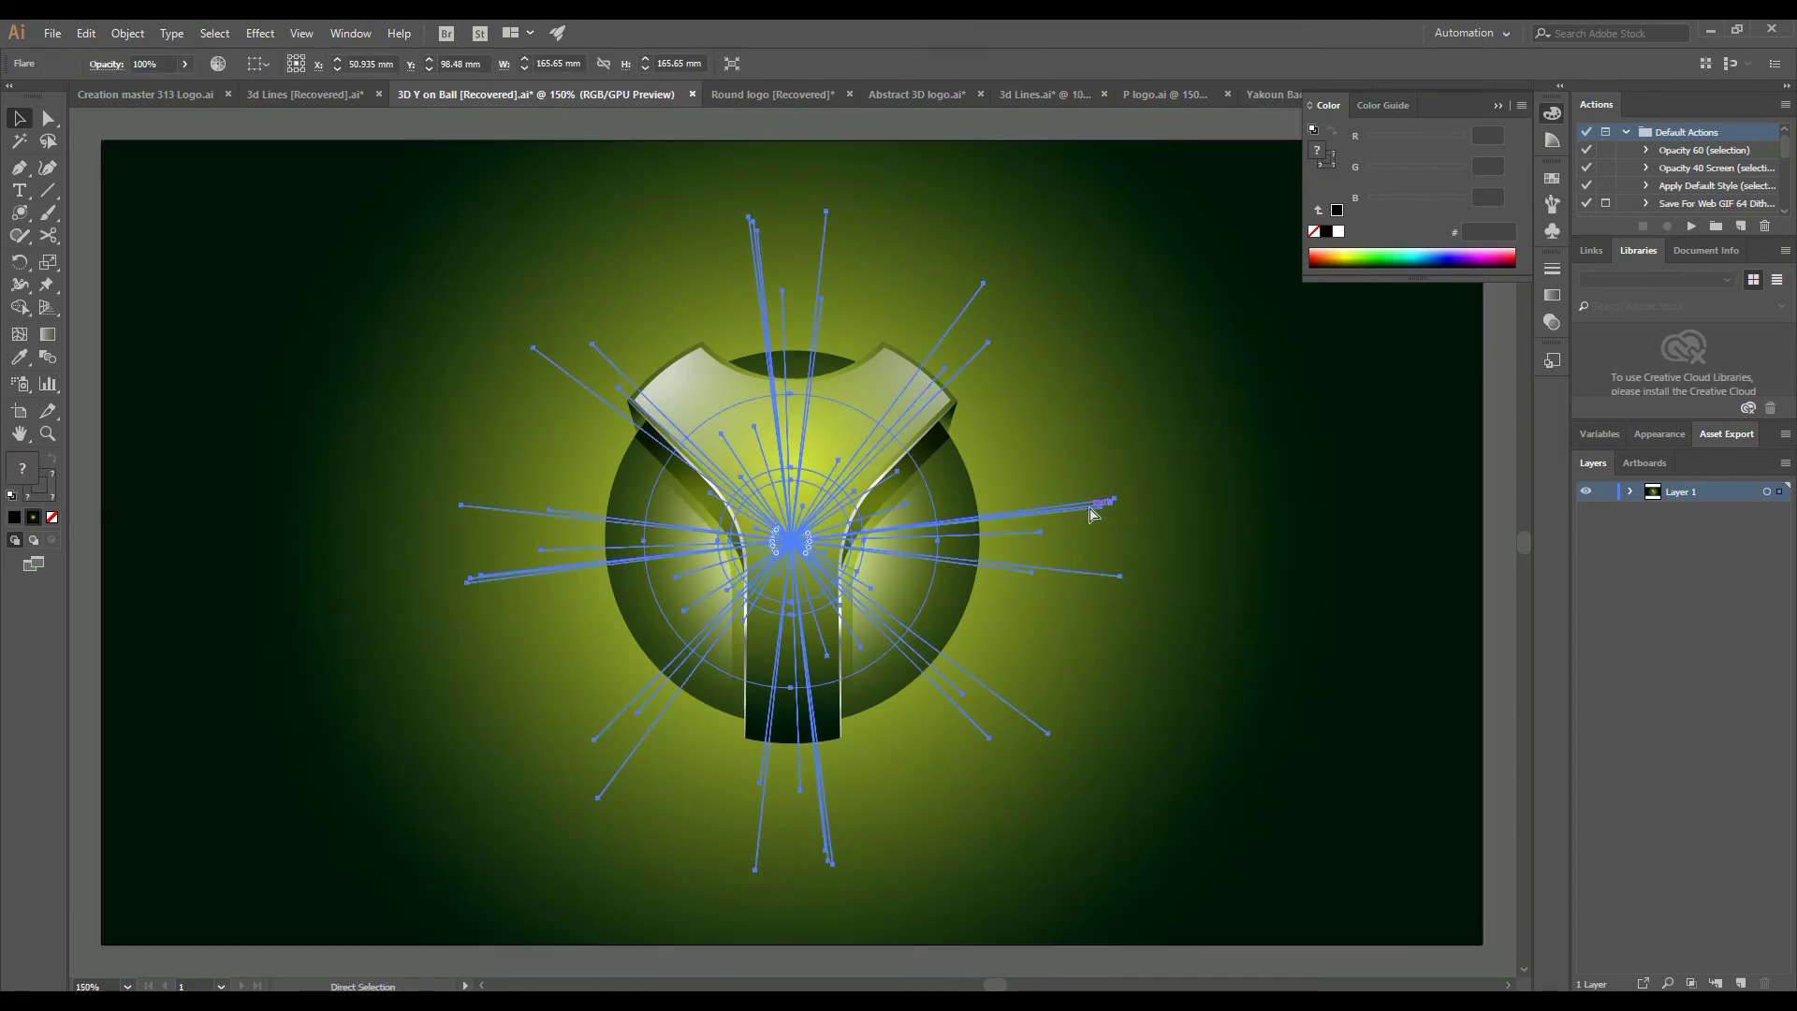
mouse_move(1131, 202)
mouse_down()
mouse_move(1251, 567)
mouse_move(1327, 545)
mouse_move(994, 120)
mouse_up()
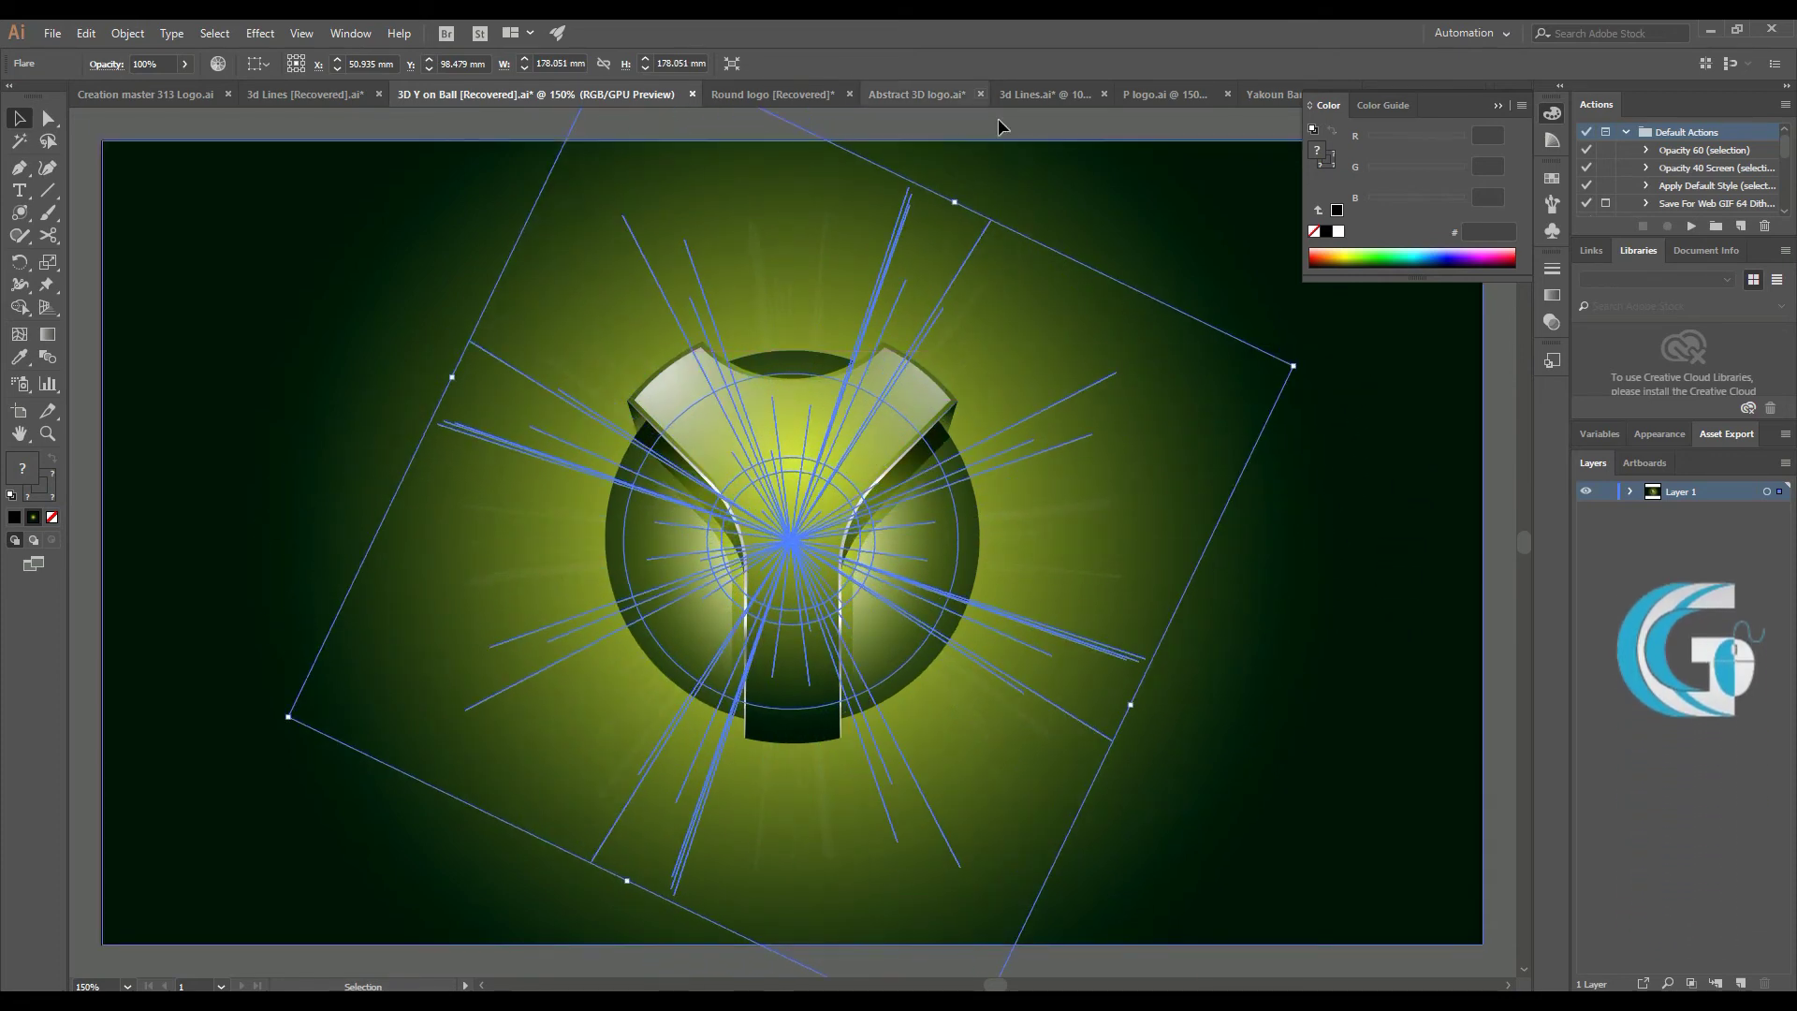
key(ctrl+shift+a)
Zoom in and pull the ball's gradient end point left to tighten its spread
key(z)
drag(788, 529, 854, 533)
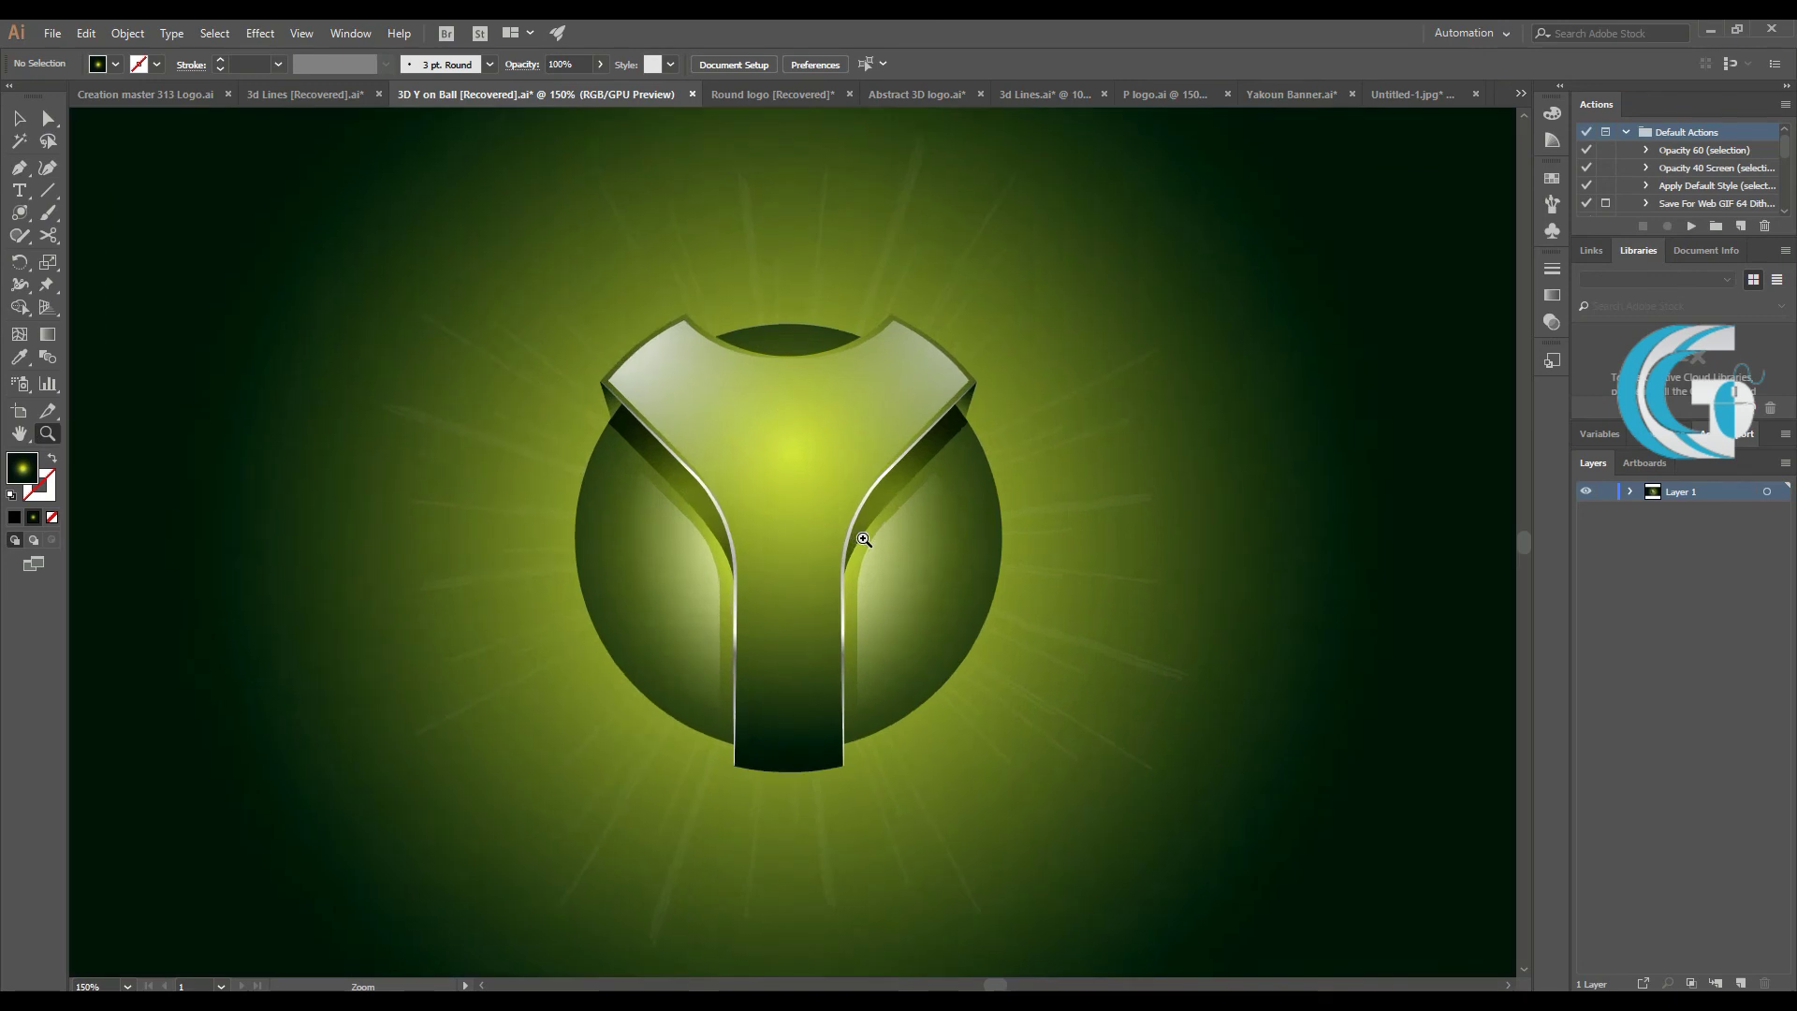
click(913, 743)
key(g)
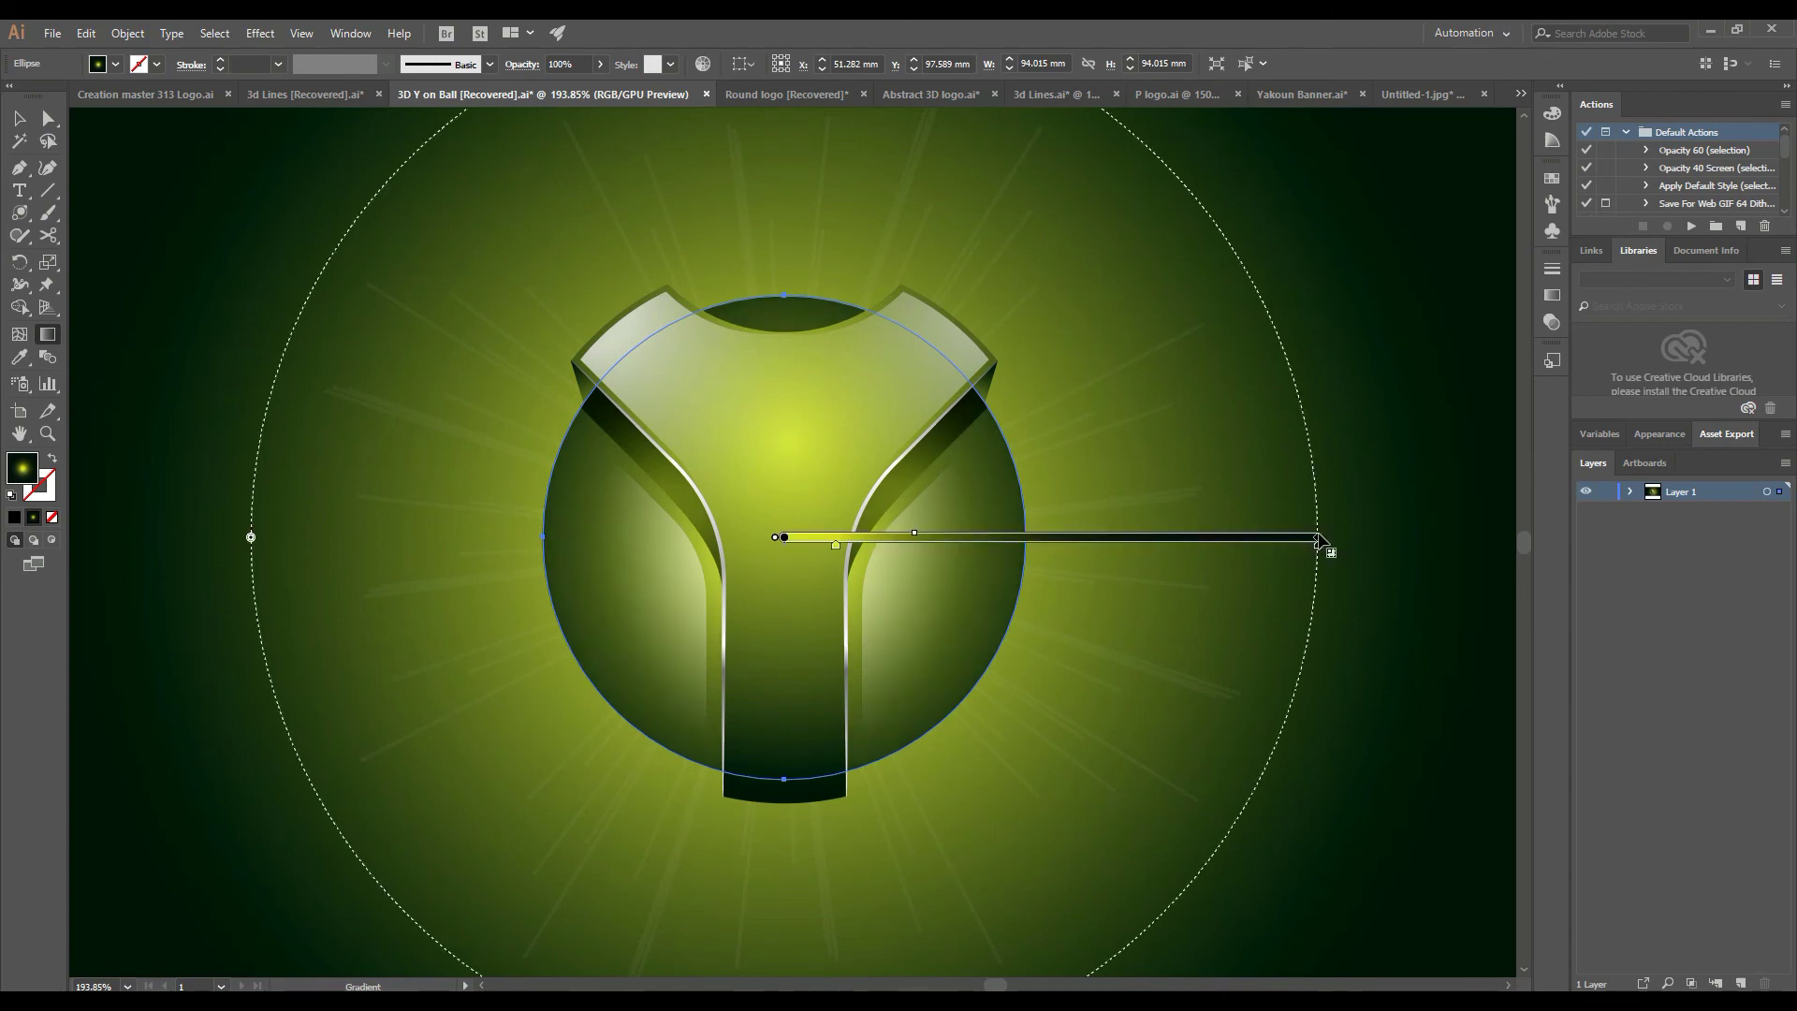
drag(1319, 540, 1247, 537)
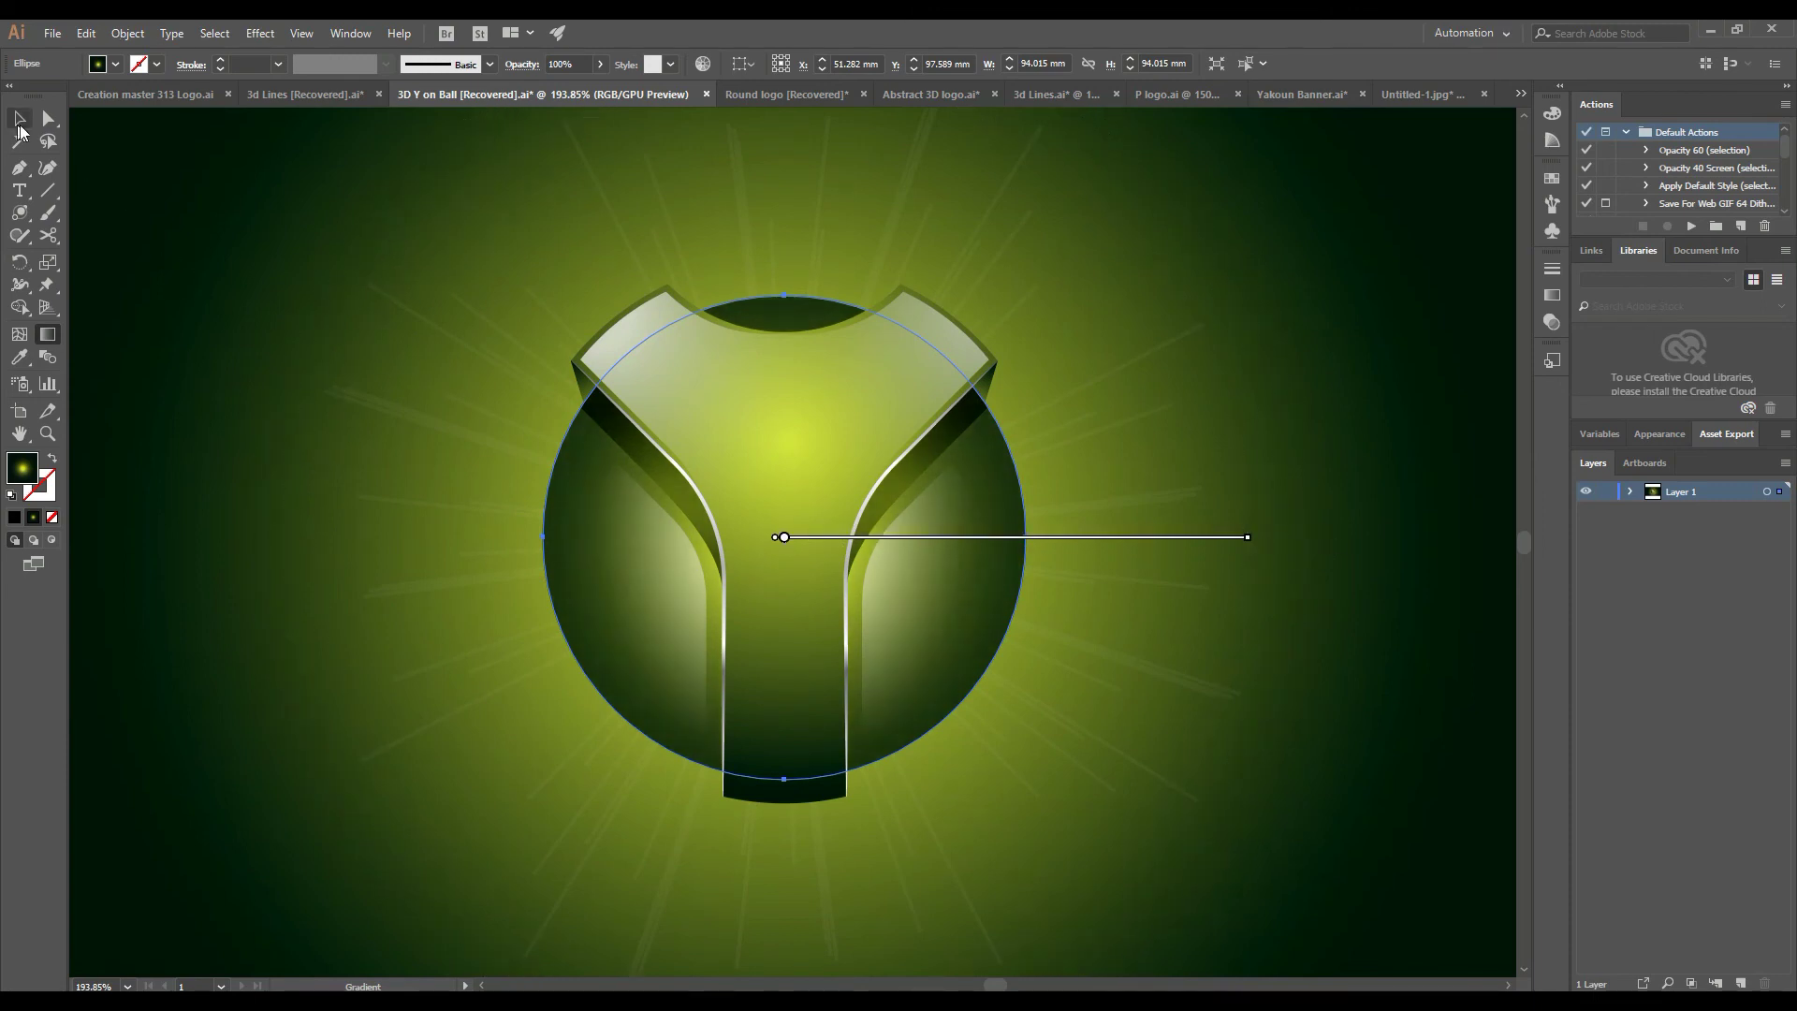